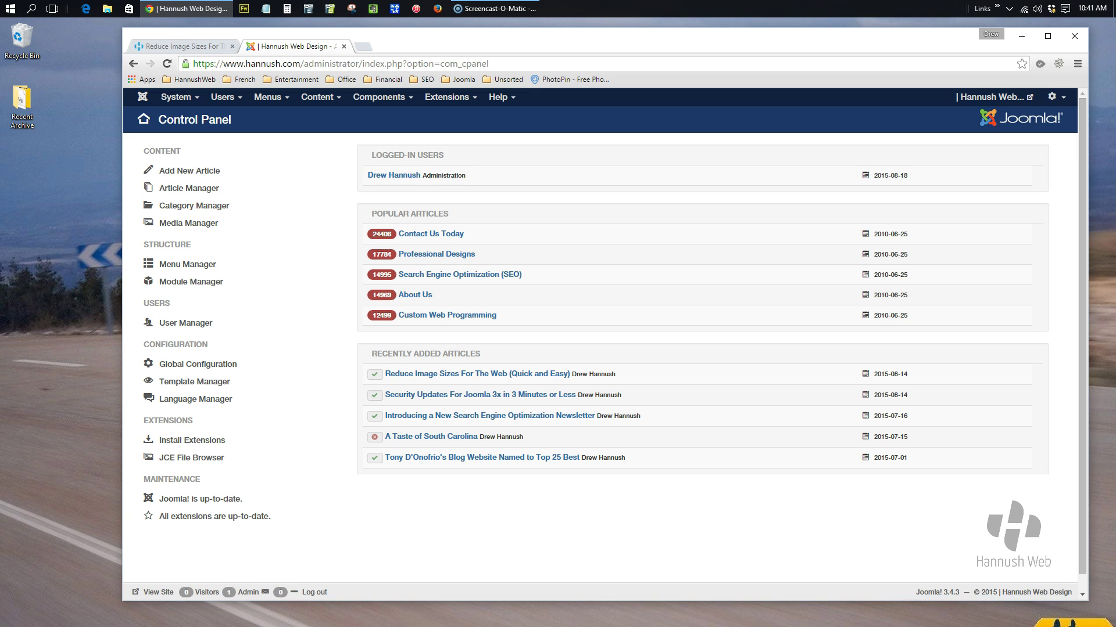
# Check the Default Editor options in the Global Configuration, choose Editor - JCE and leave without saving
pyautogui.click(176, 97)
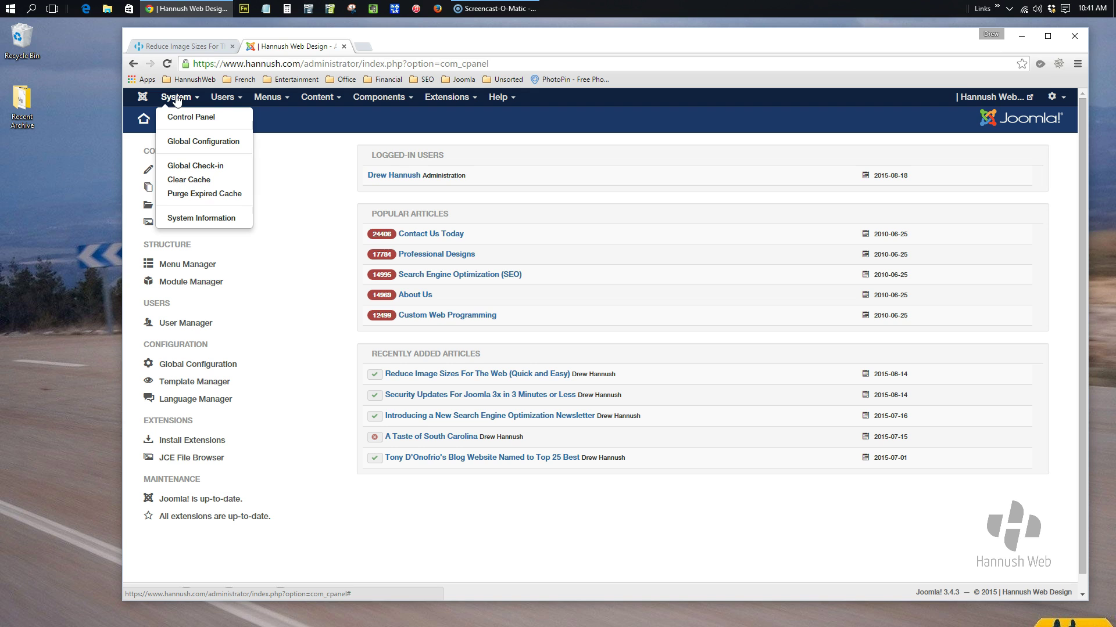
pyautogui.click(189, 143)
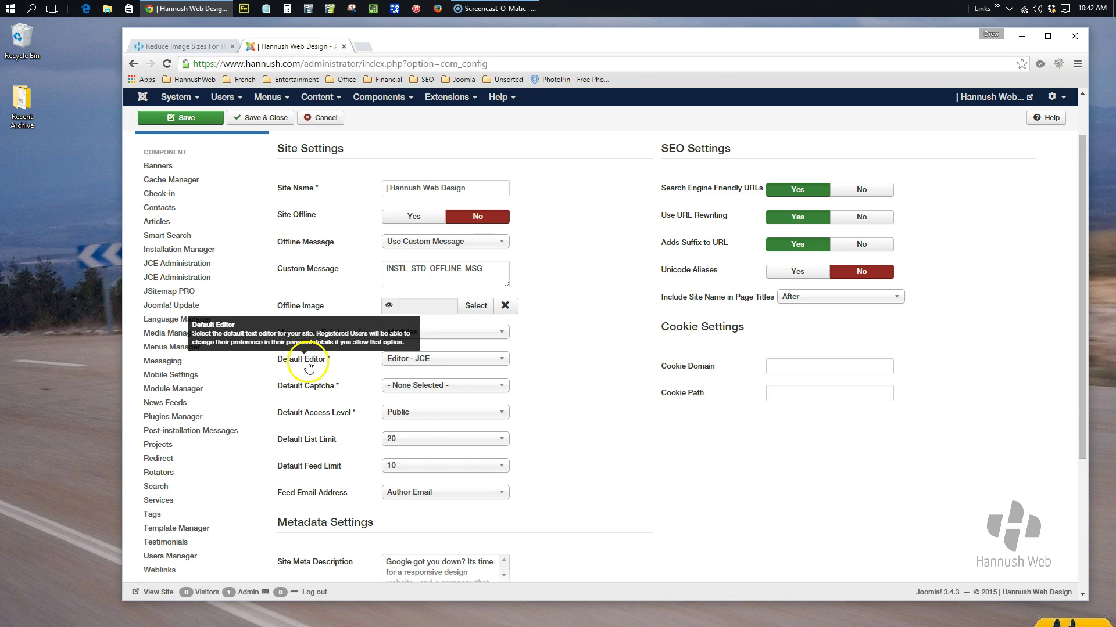
pyautogui.click(420, 366)
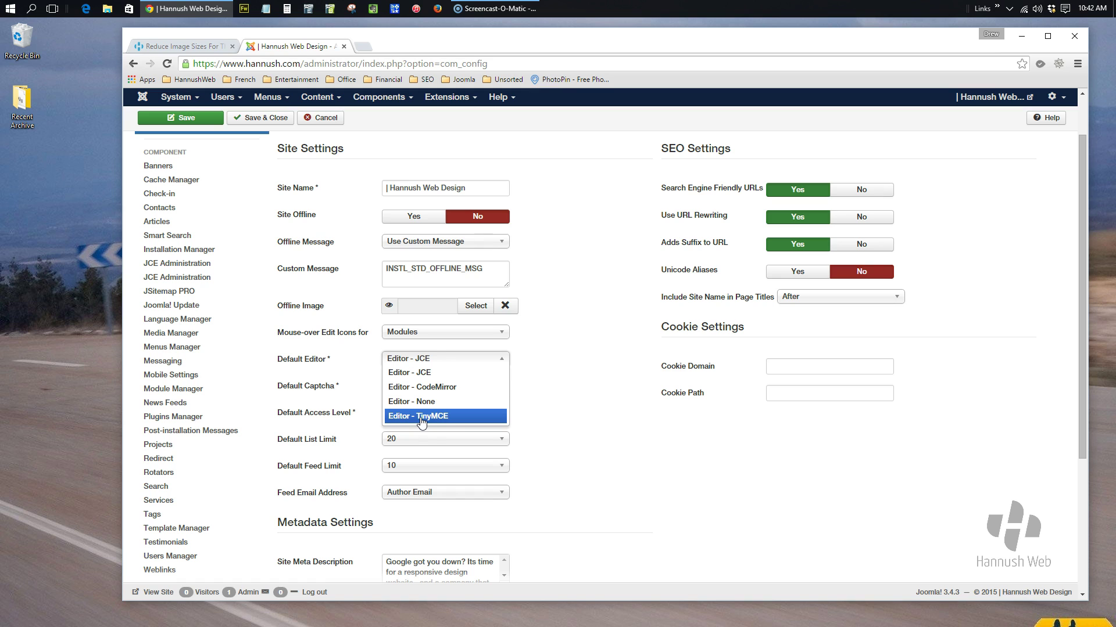
pyautogui.click(419, 374)
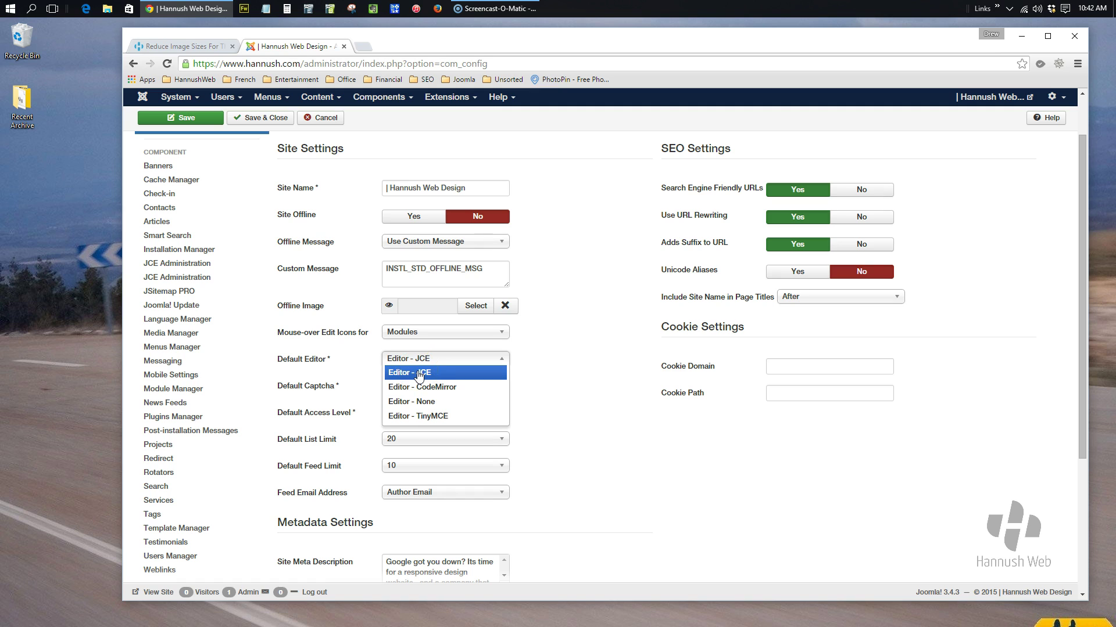
pyautogui.click(420, 373)
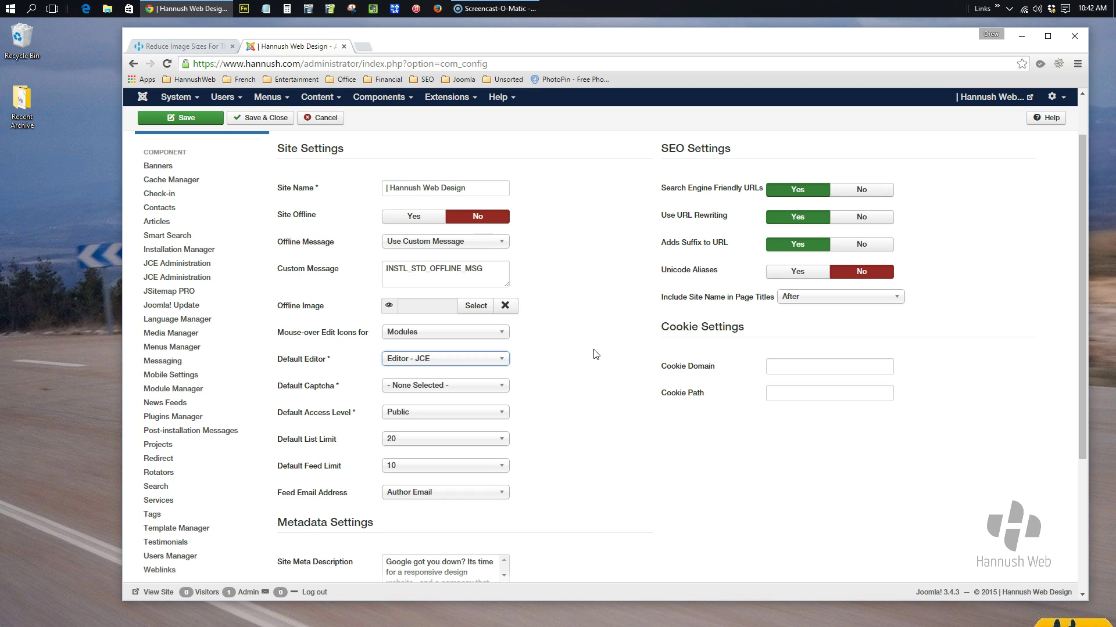
pyautogui.click(319, 120)
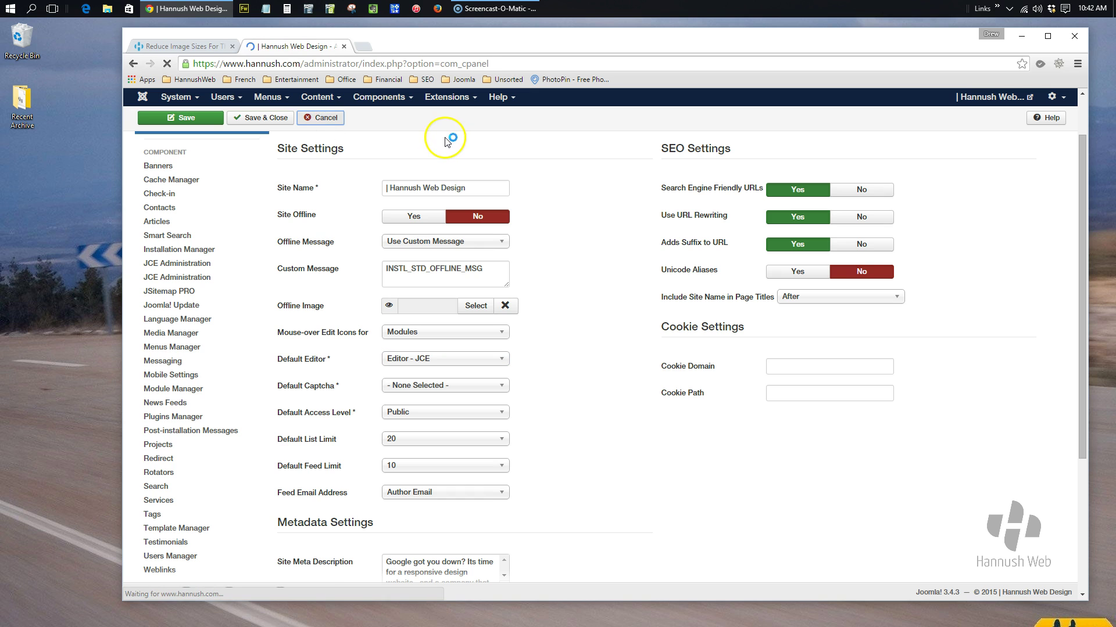
# Open the article "Reduce Image Sizes For The Web (Quick and Easy)" for editing from the Article Manager
pyautogui.click(325, 100)
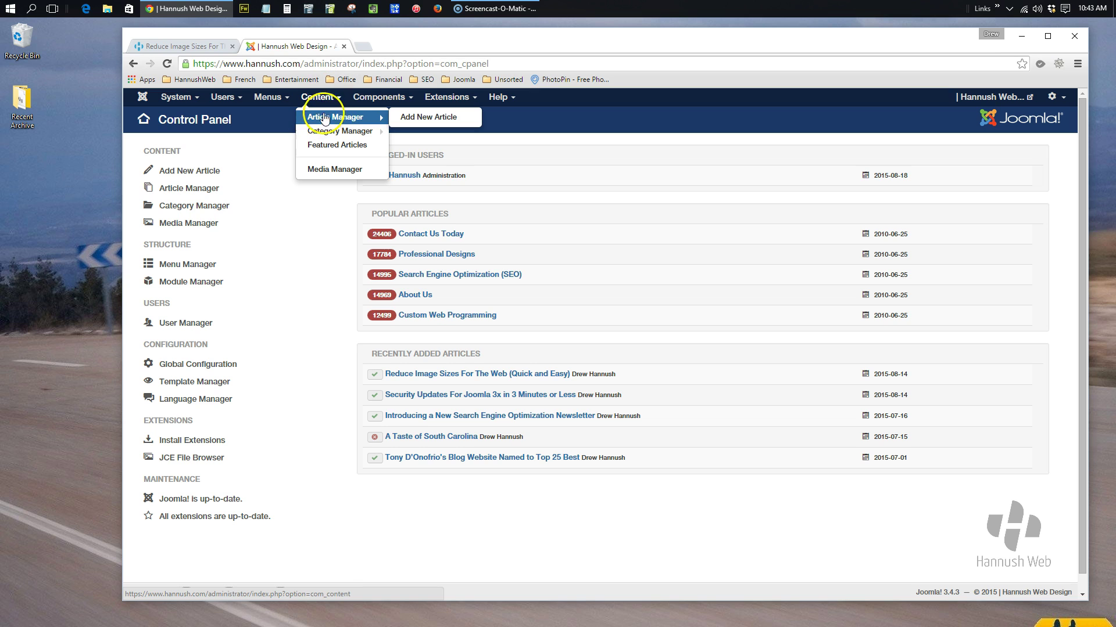
pyautogui.click(330, 118)
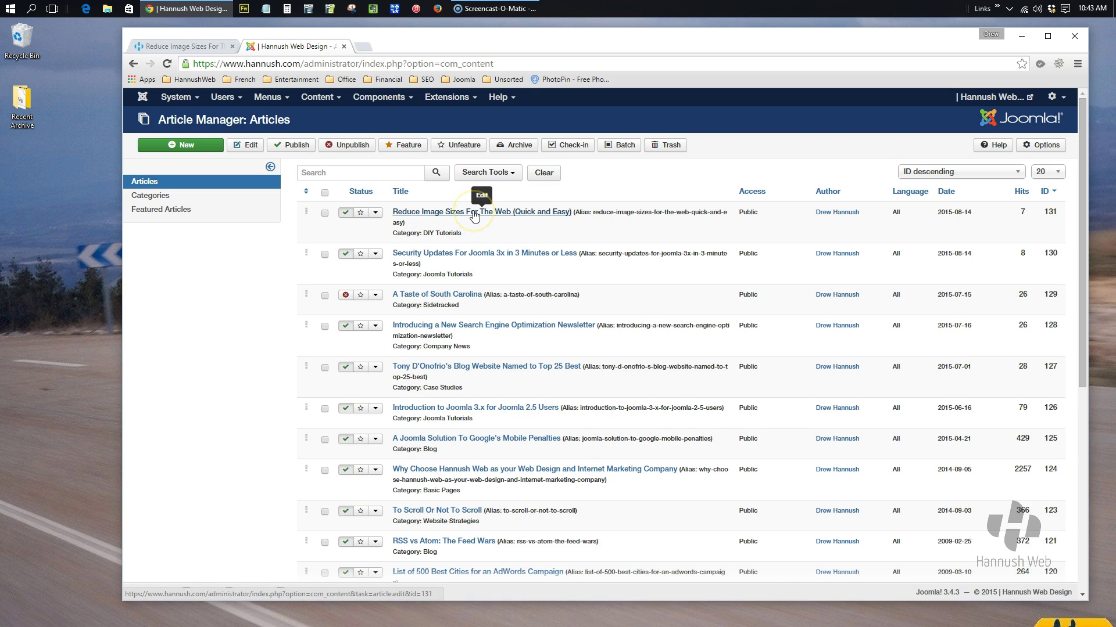
pyautogui.click(468, 215)
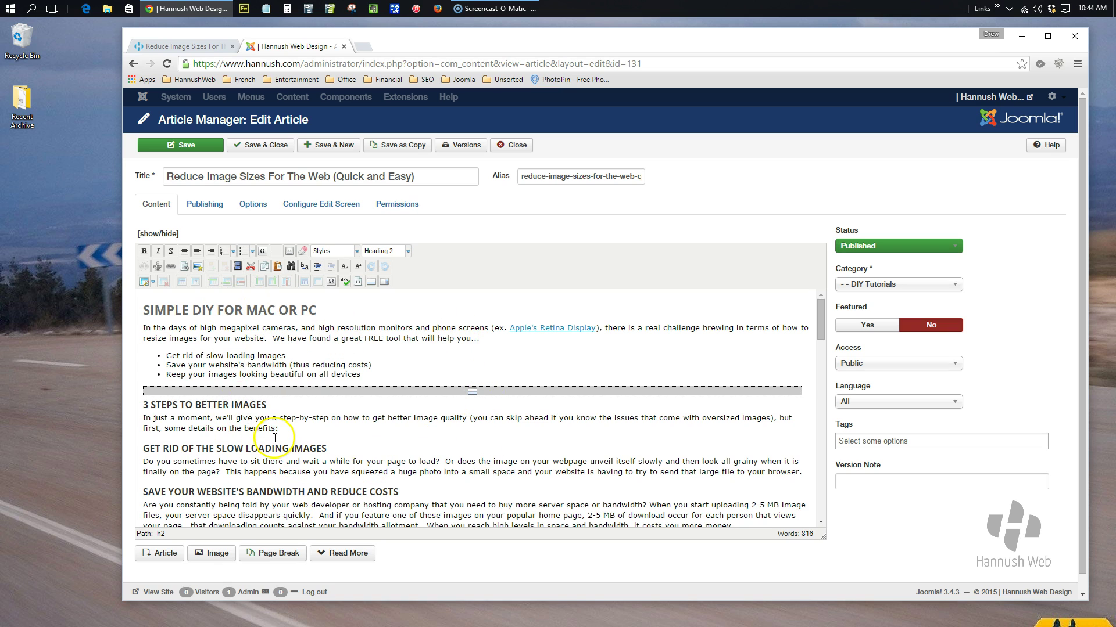
# Compare the article's editor view with its published page and with its HTML source, returning to the visual editor
pyautogui.moveTo(168, 46); pyautogui.dragTo(345, 47)
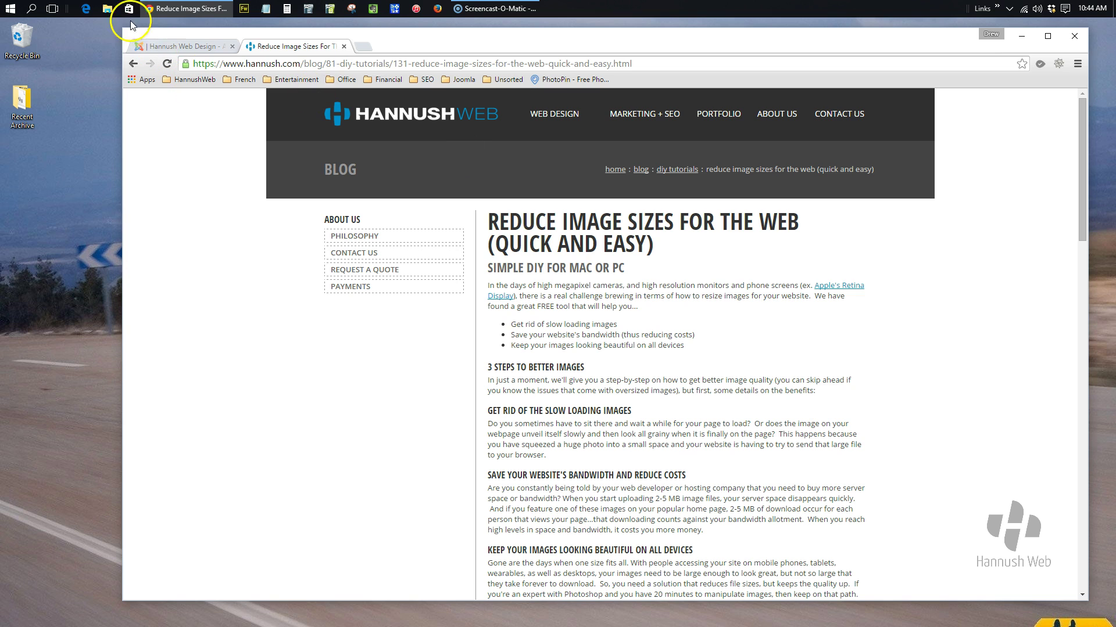
pyautogui.click(183, 45)
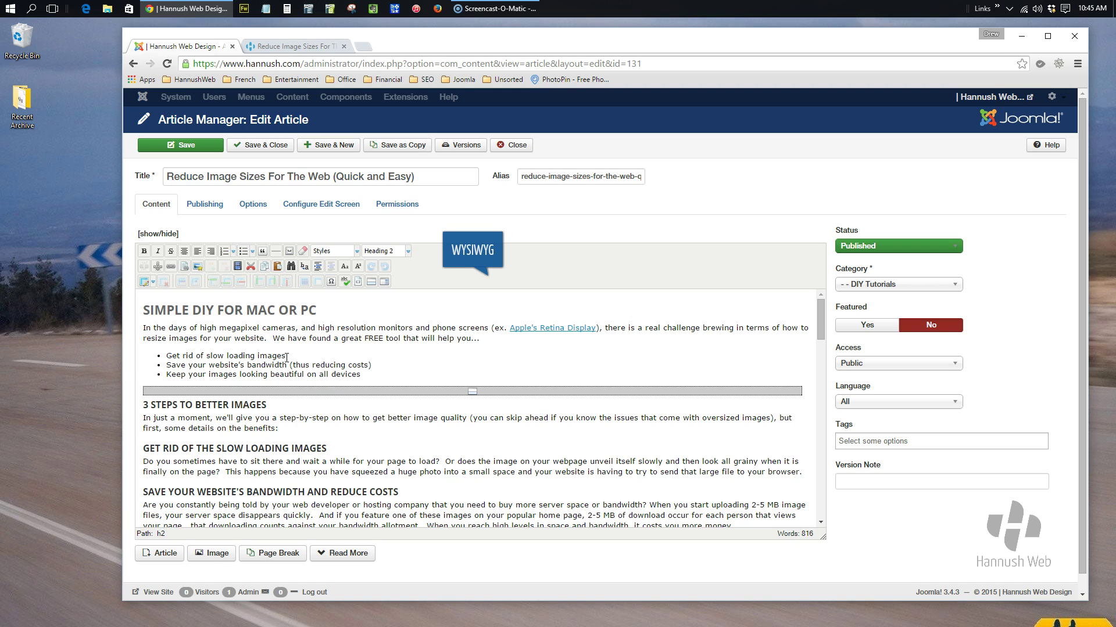
pyautogui.click(260, 369)
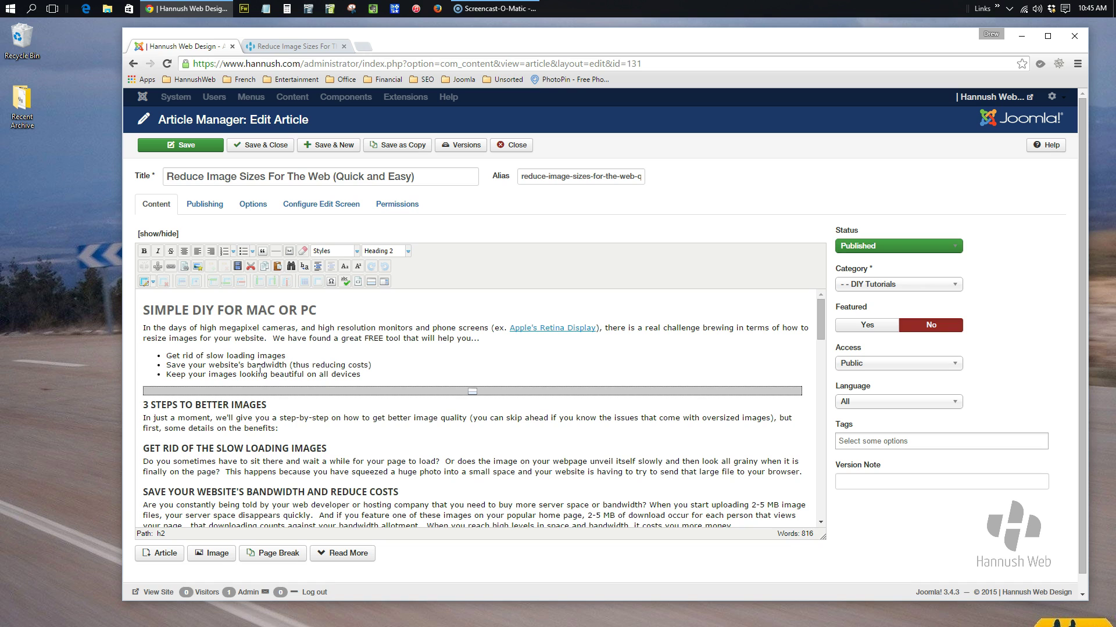
pyautogui.click(368, 365)
pyautogui.click(162, 238)
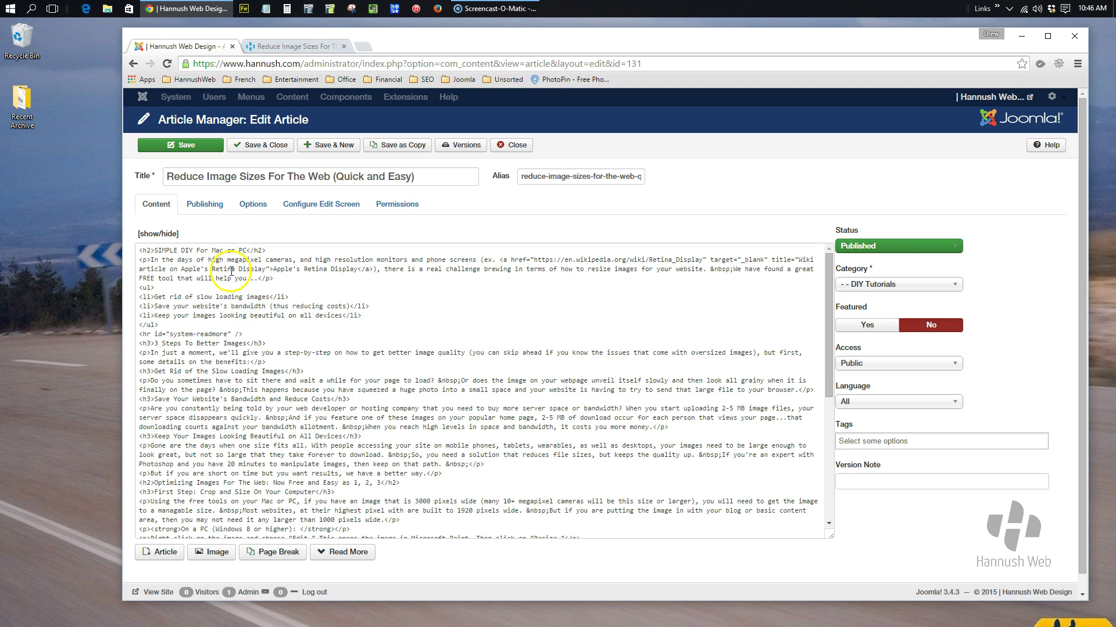
pyautogui.click(175, 235)
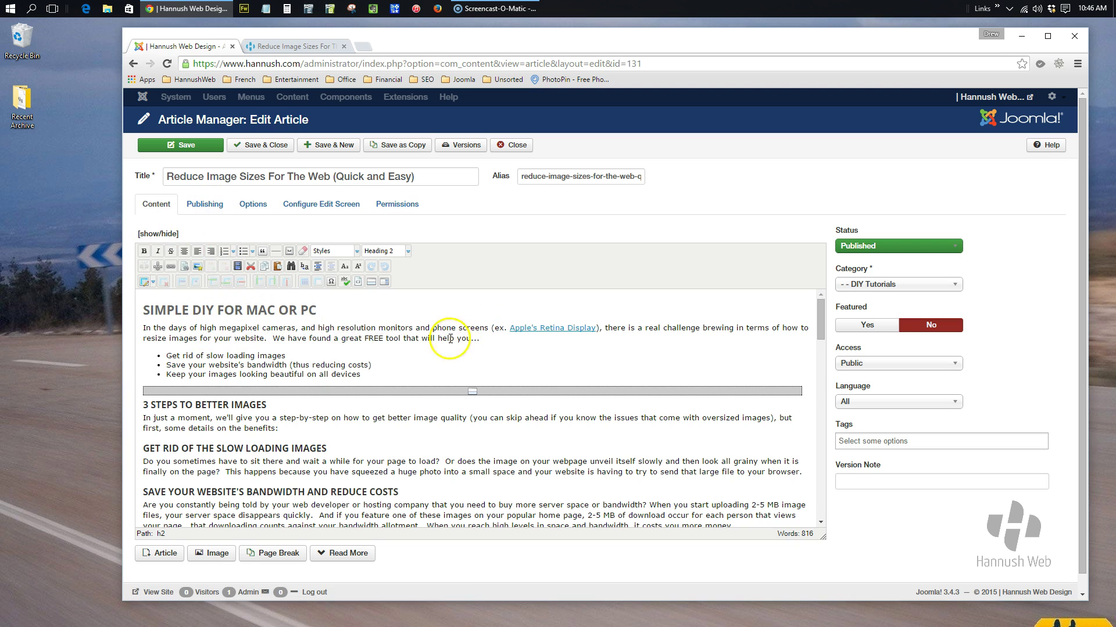
# Examine the formatting of the introductory bullet list, the "3 Steps to Better Images" heading and the paragraph below it
pyautogui.moveTo(480, 339); pyautogui.dragTo(360, 375)
pyautogui.moveTo(144, 404); pyautogui.dragTo(268, 402)
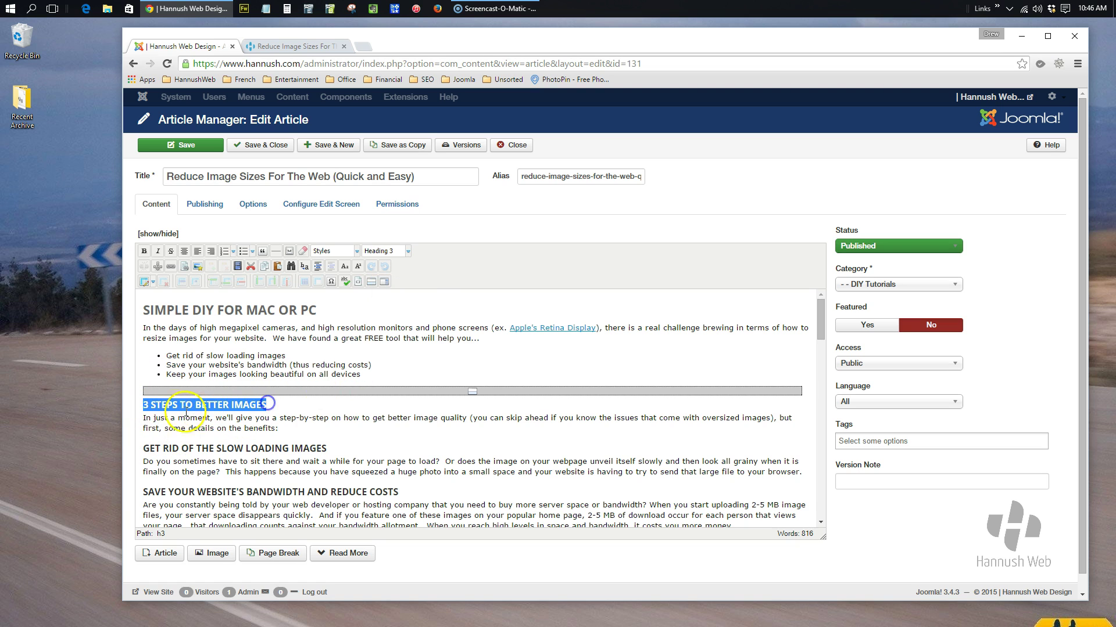
pyautogui.moveTo(143, 418); pyautogui.dragTo(279, 428)
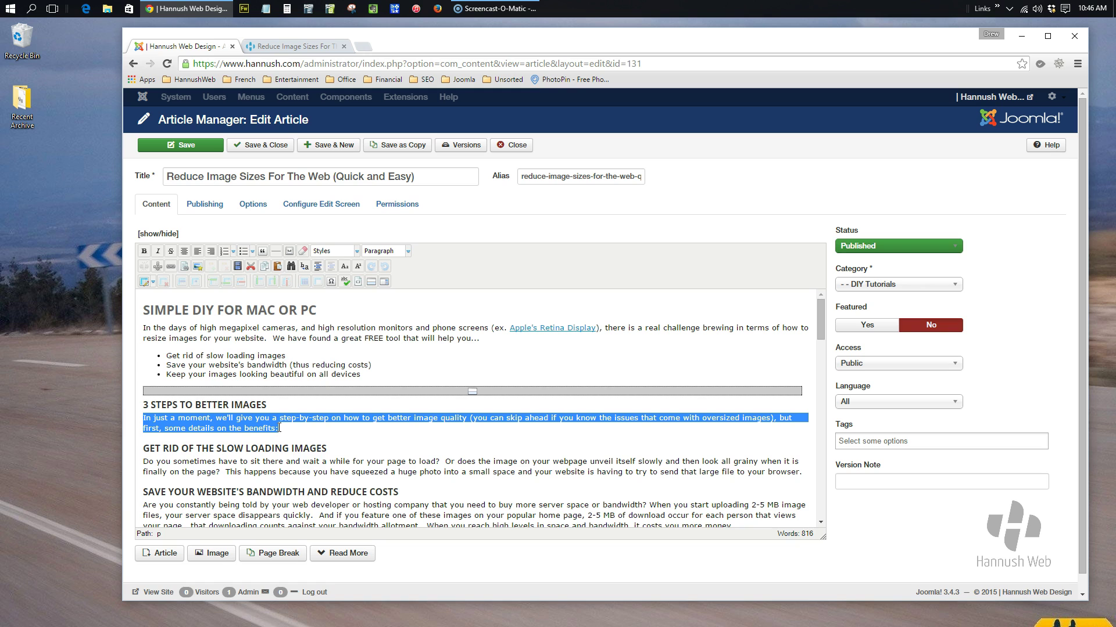
pyautogui.click(209, 405)
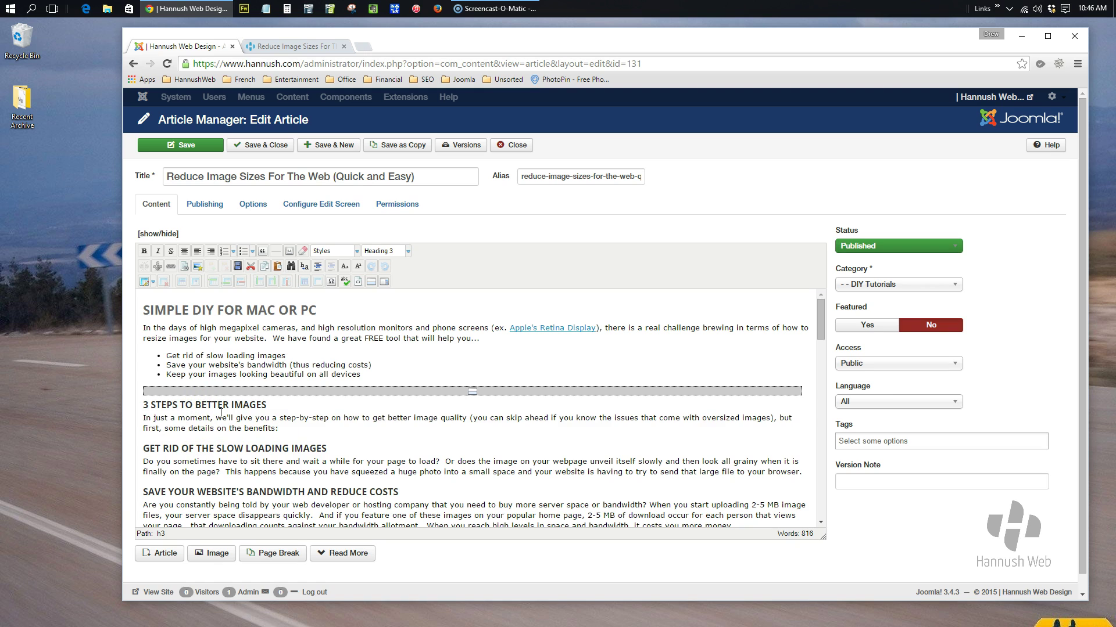
pyautogui.click(227, 405)
# Try bold on "high megapixel cameras" in the first paragraph and remove it again
pyautogui.moveTo(200, 328); pyautogui.dragTo(295, 328)
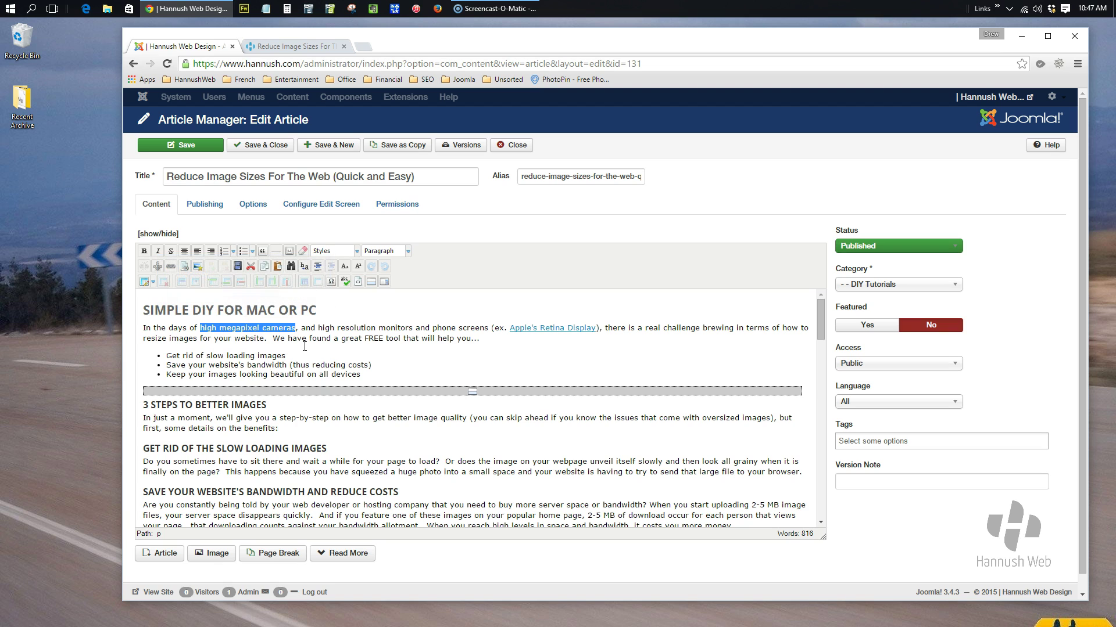
pyautogui.click(143, 251)
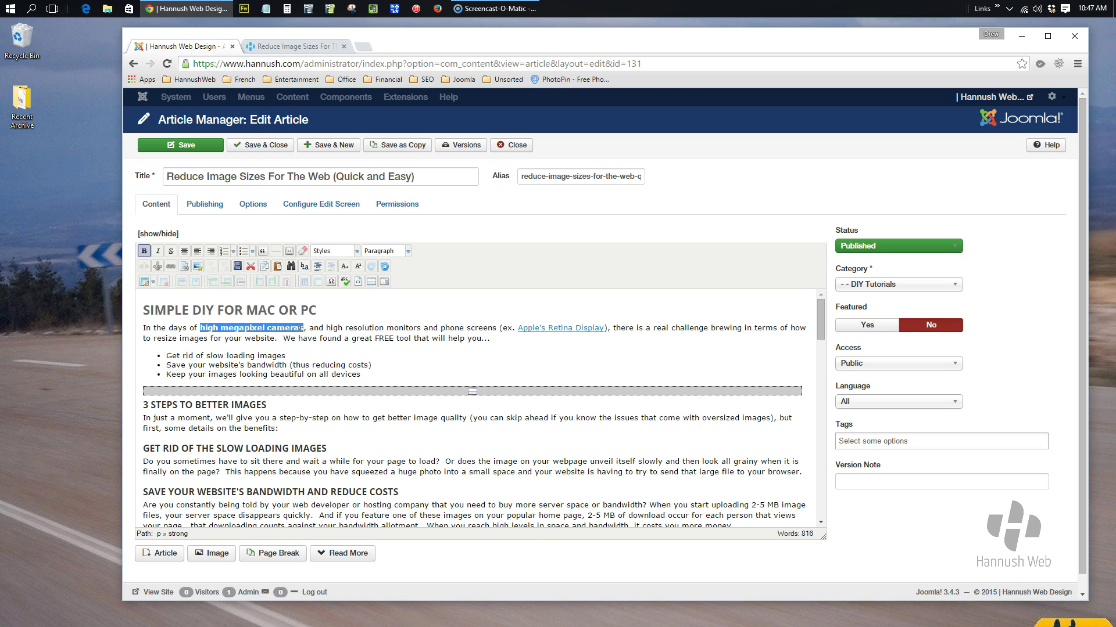
pyautogui.click(144, 251)
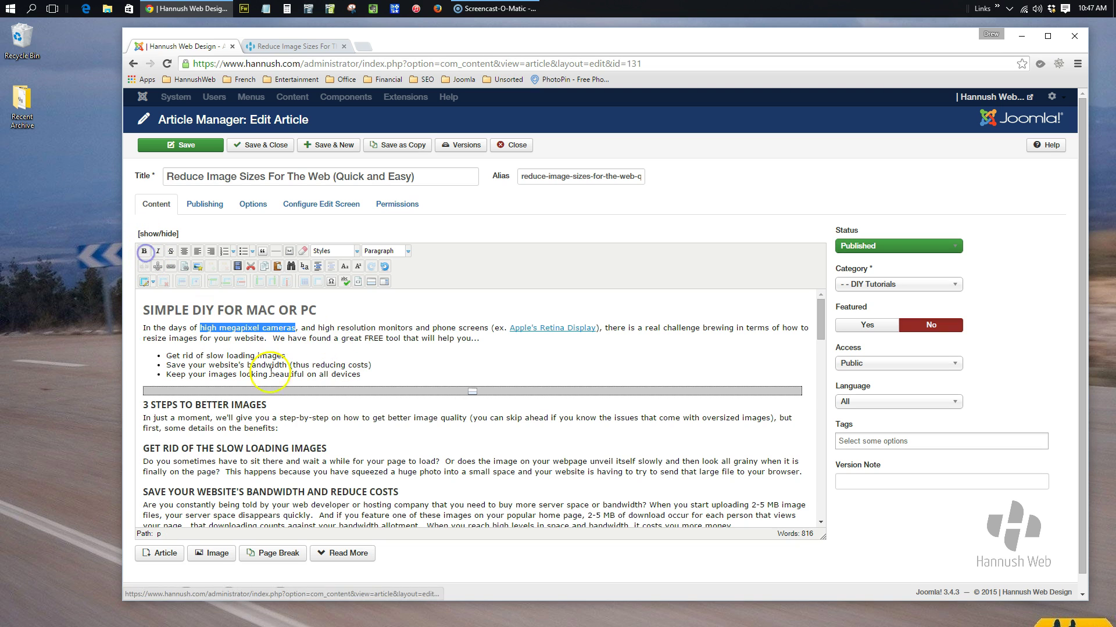
# Make the phrase "high megapixel cameras" in the first paragraph bold, including the space before it
pyautogui.click(305, 325)
pyautogui.click(201, 328)
pyautogui.moveTo(201, 328); pyautogui.dragTo(289, 330)
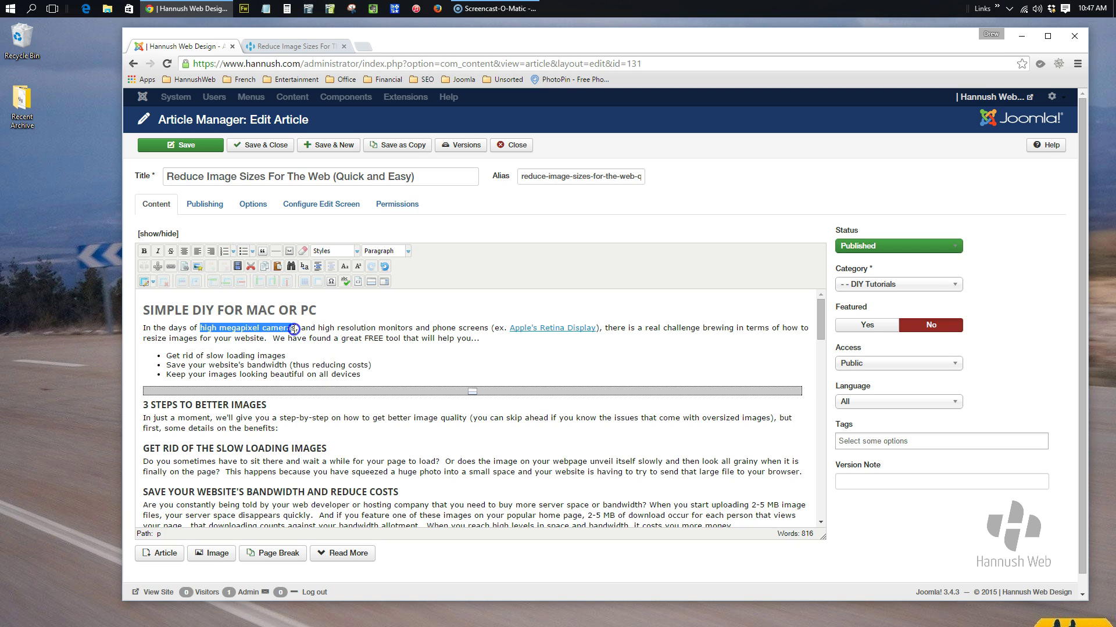
pyautogui.click(293, 329)
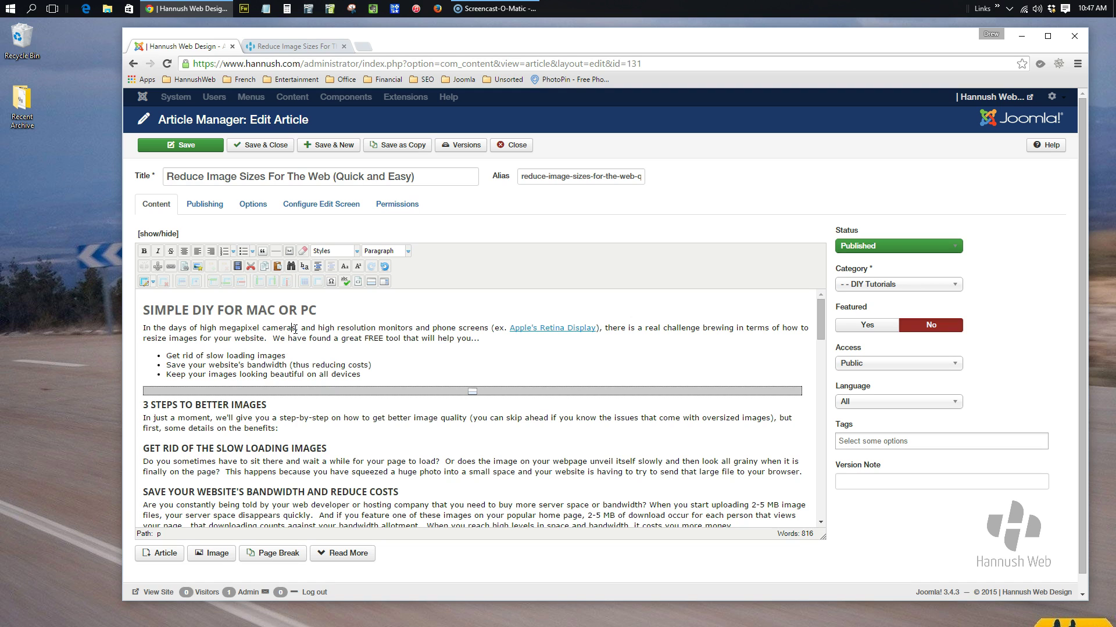
pyautogui.moveTo(198, 328); pyautogui.dragTo(295, 328)
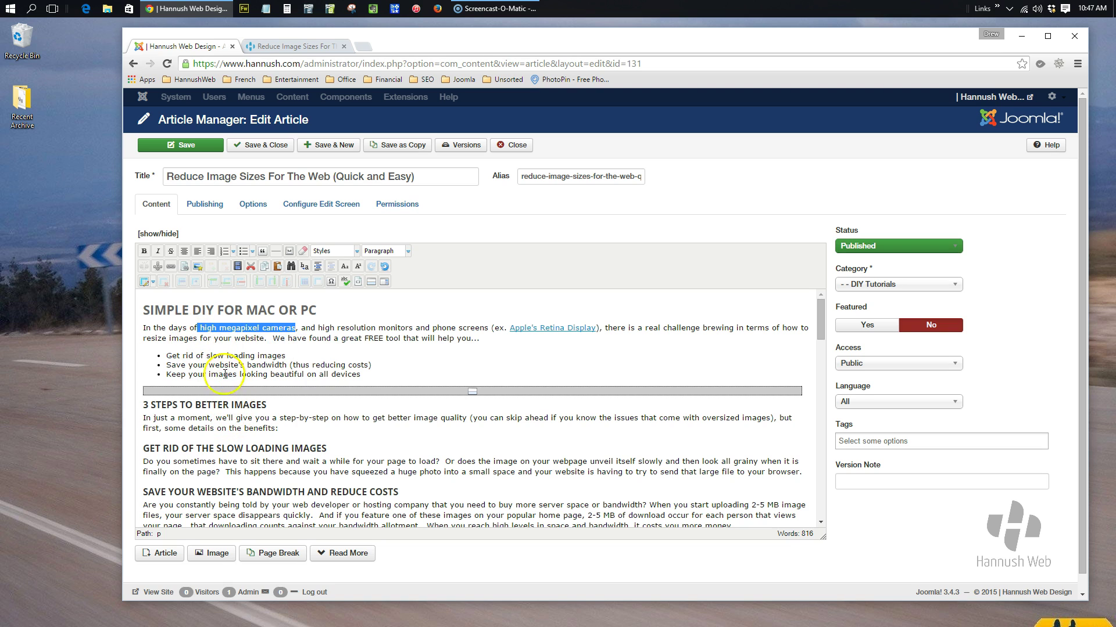
pyautogui.click(143, 251)
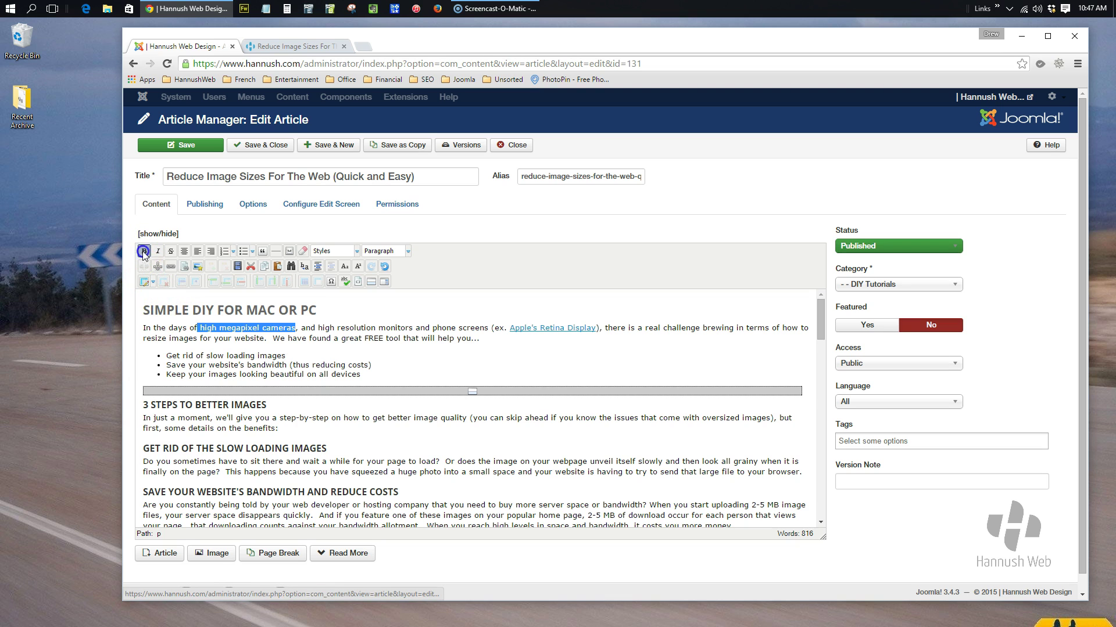
pyautogui.click(195, 326)
pyautogui.click(201, 326)
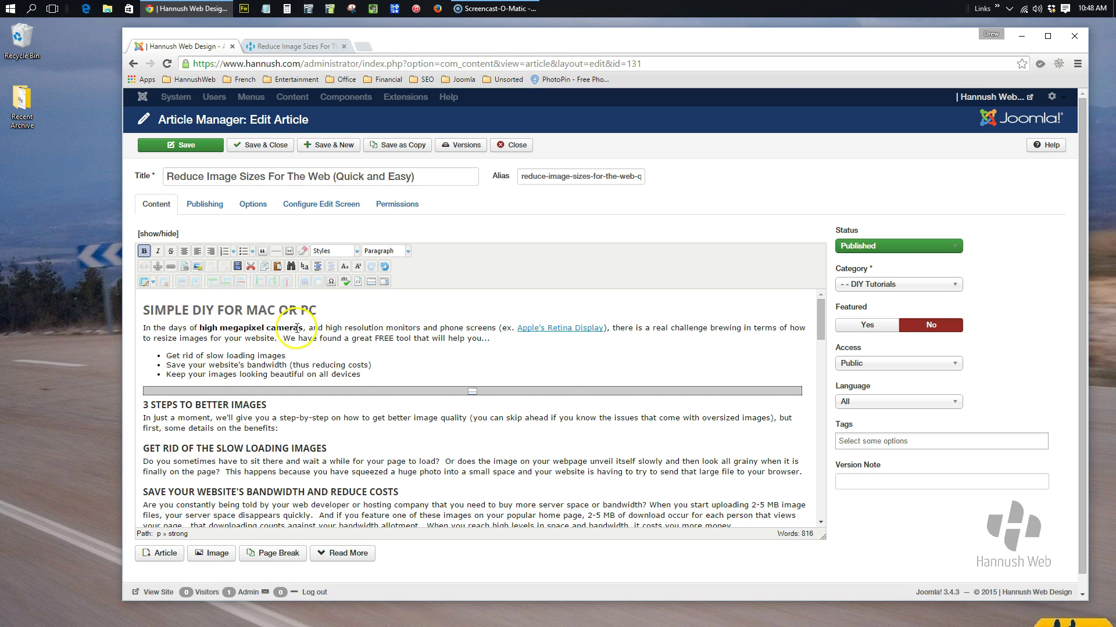
# Delete the bold phrase "high megapixel cameras" and undo the deletion
pyautogui.moveTo(303, 329); pyautogui.dragTo(200, 327)
pyautogui.press('Delete')
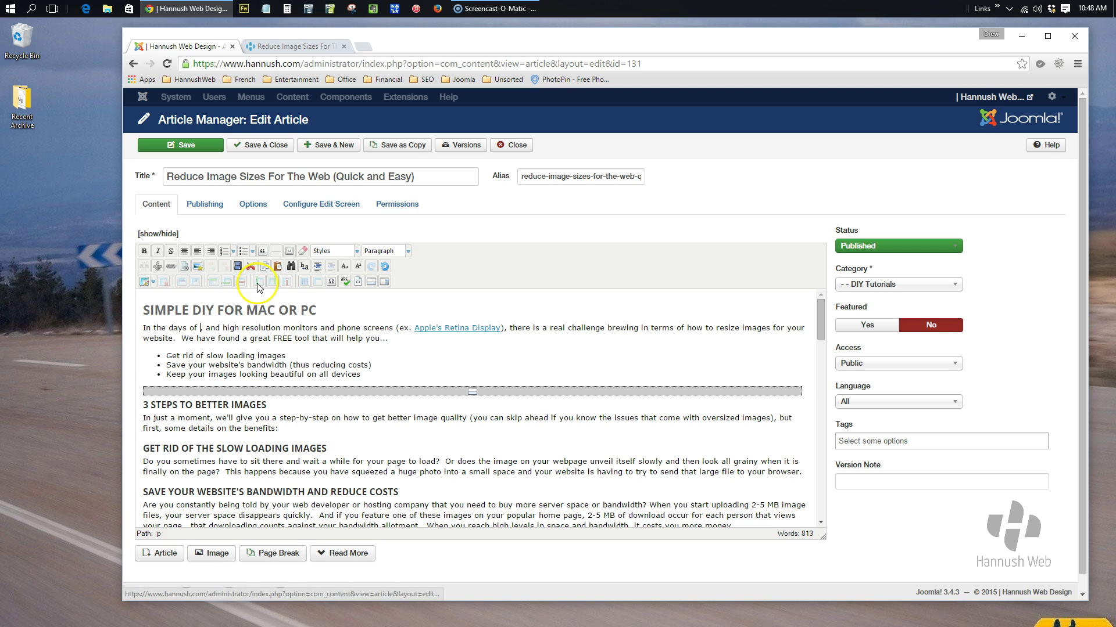
pyautogui.click(384, 267)
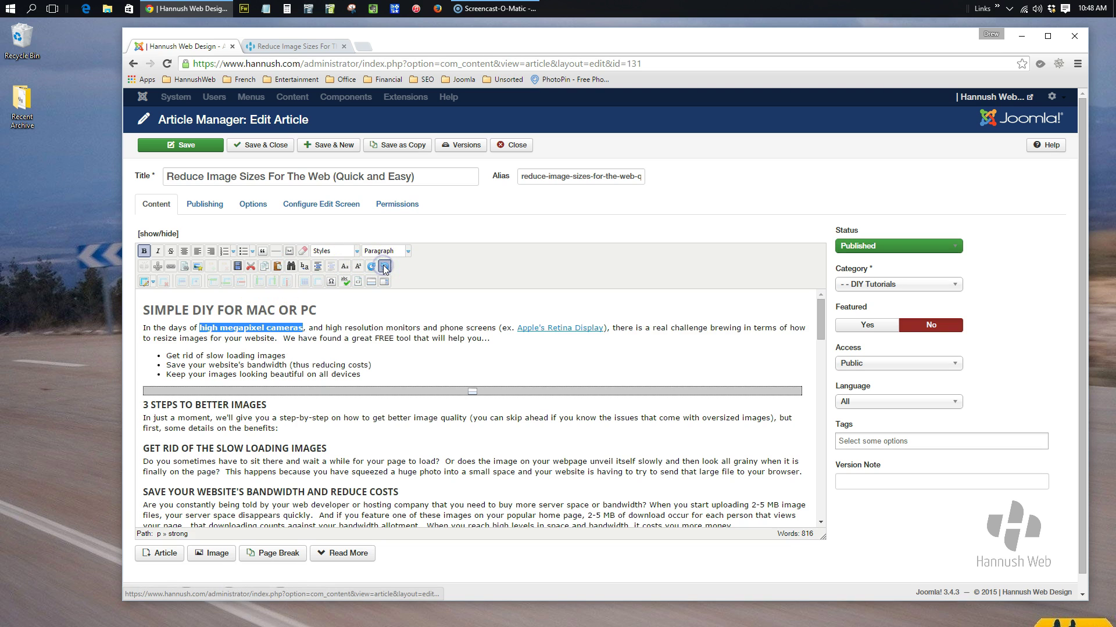
# Replace the bold phrase "high megapixel cameras" in the first paragraph with "hannush"
pyautogui.click(210, 330)
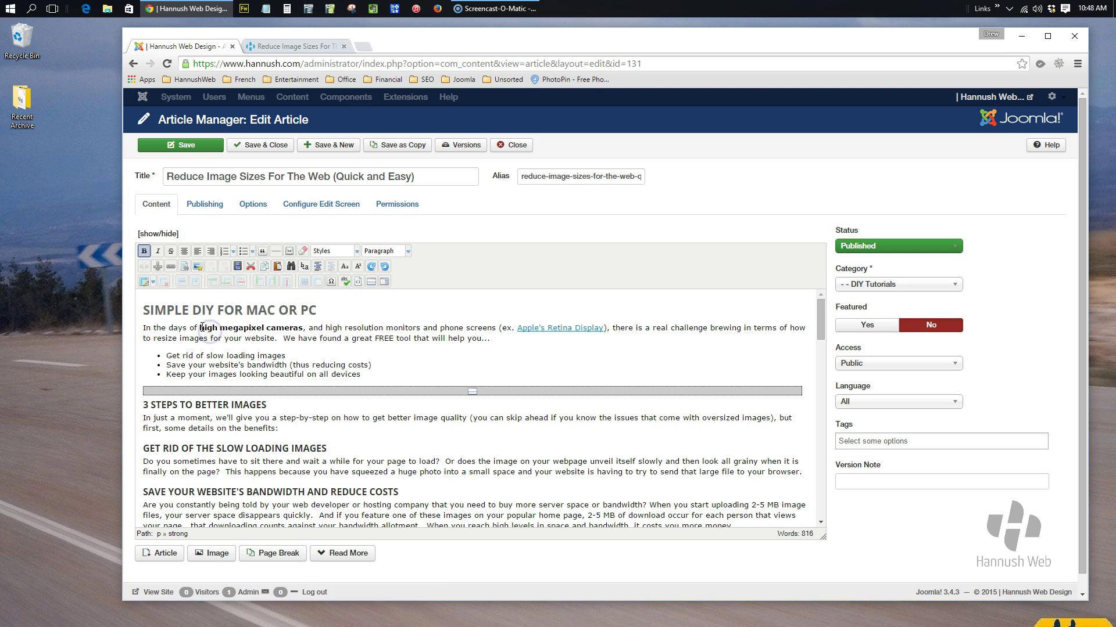
pyautogui.moveTo(199, 329); pyautogui.dragTo(303, 330)
pyautogui.press('Delete')
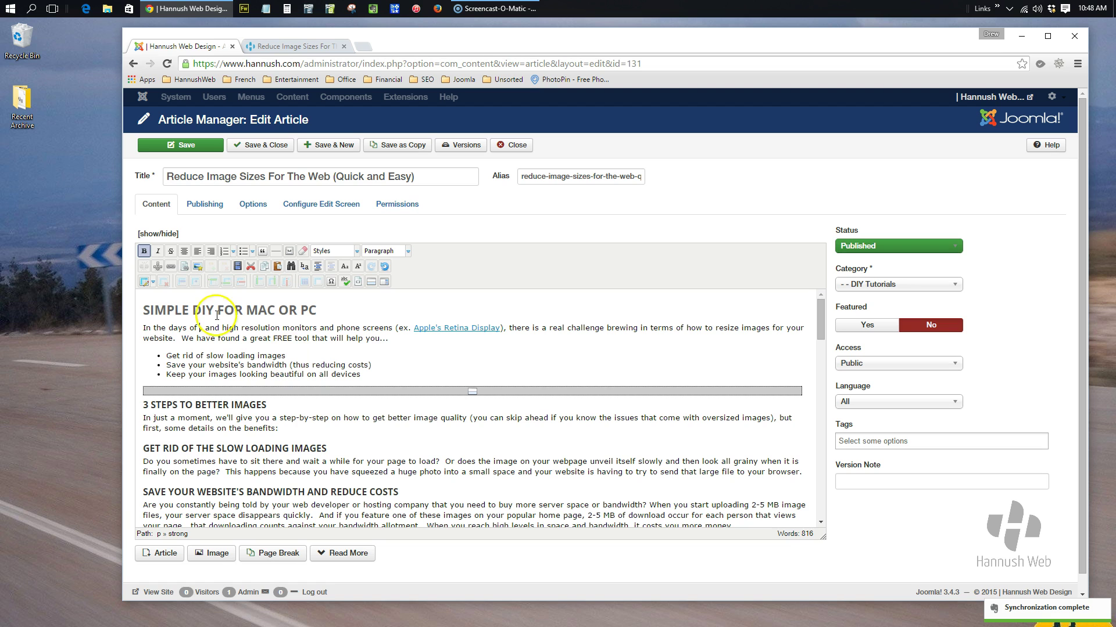
pyautogui.click(256, 336)
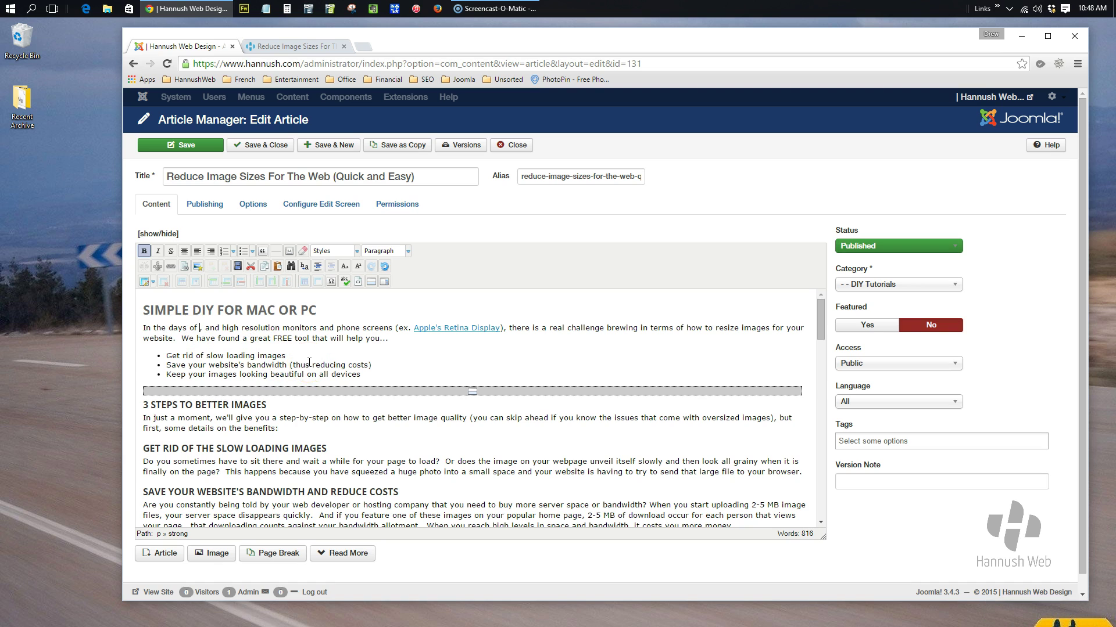
pyautogui.write('hannush')
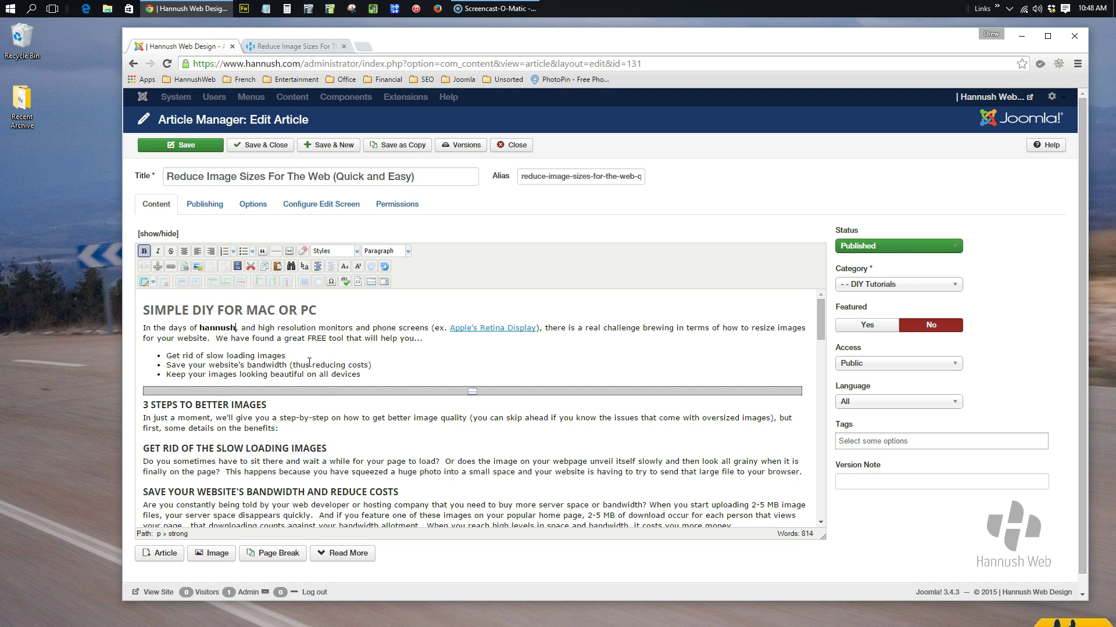
# Inspect the bold word "hannush" in the HTML source and its element path in the visual editor
pyautogui.click(158, 233)
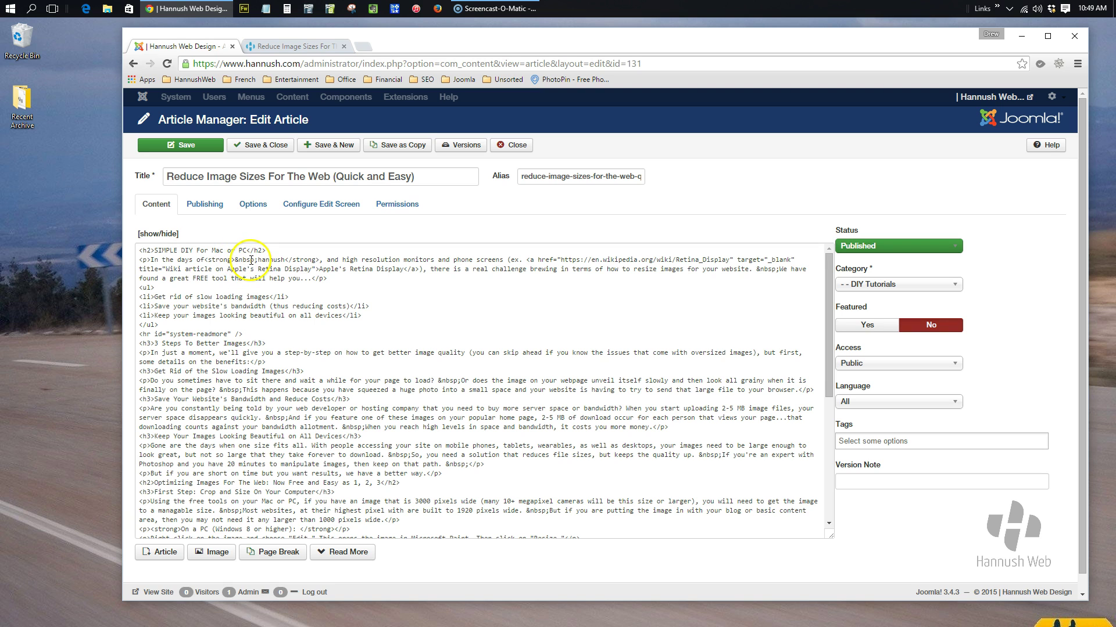
pyautogui.click(162, 234)
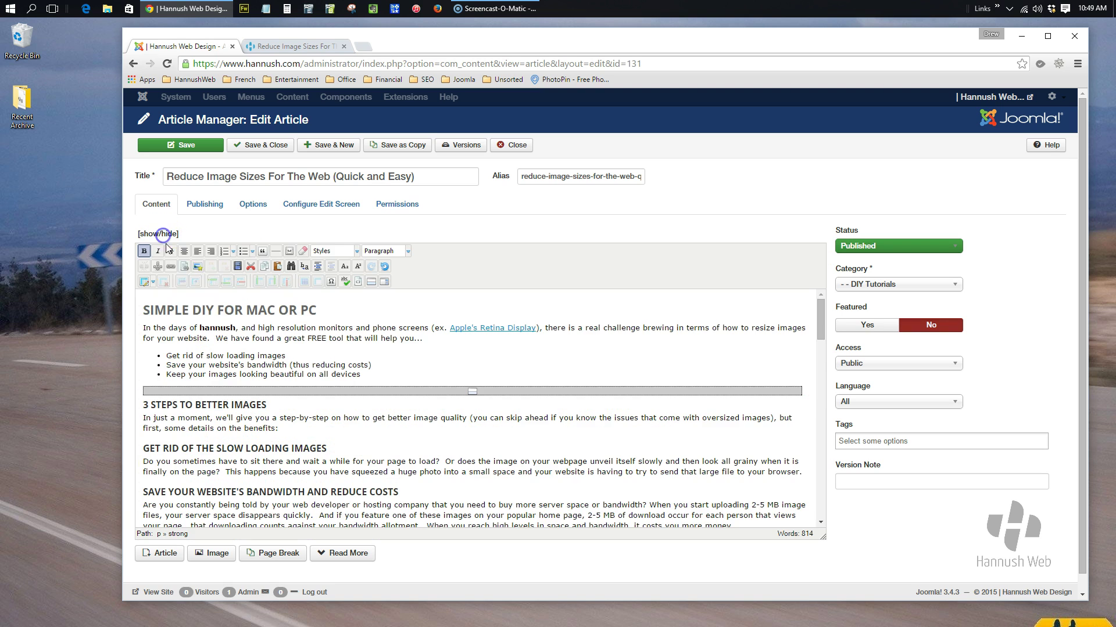
pyautogui.click(197, 328)
pyautogui.click(199, 329)
pyautogui.moveTo(199, 328); pyautogui.dragTo(235, 328)
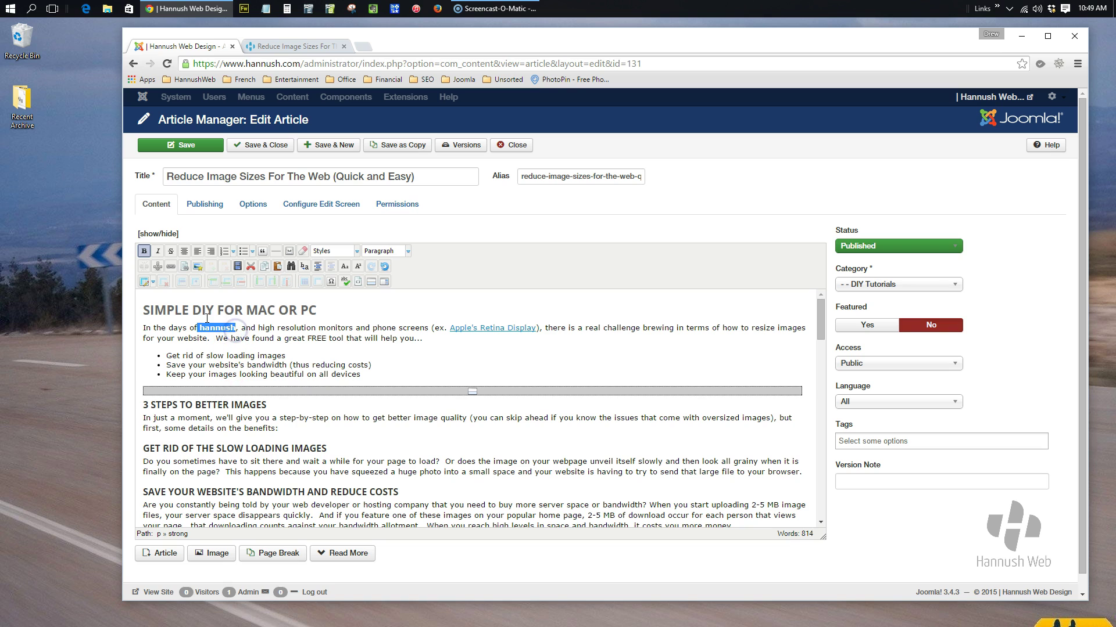
pyautogui.click(220, 329)
pyautogui.click(174, 549)
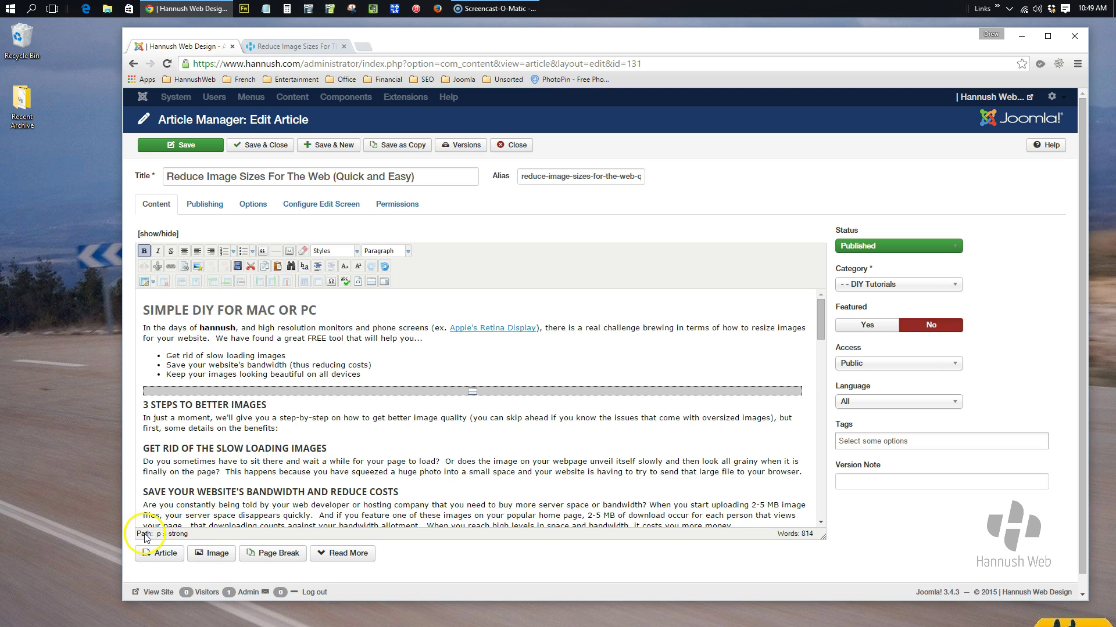
# Select the bold word "hannush" through its strong element in the path and remove its bold formatting
pyautogui.click(179, 537)
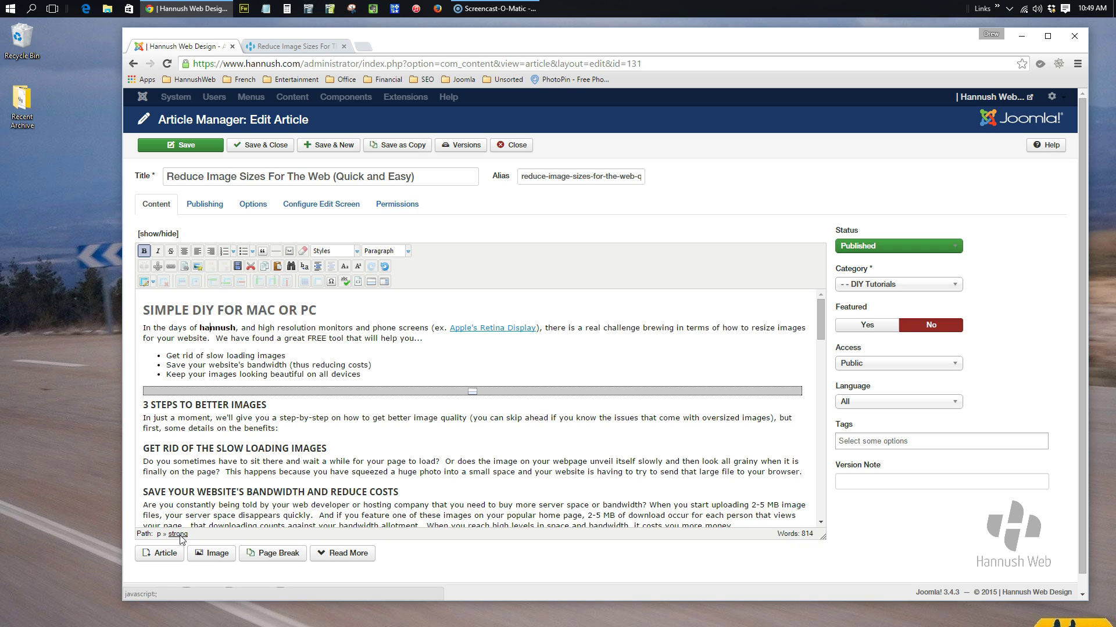
pyautogui.click(179, 535)
pyautogui.doubleClick(233, 327)
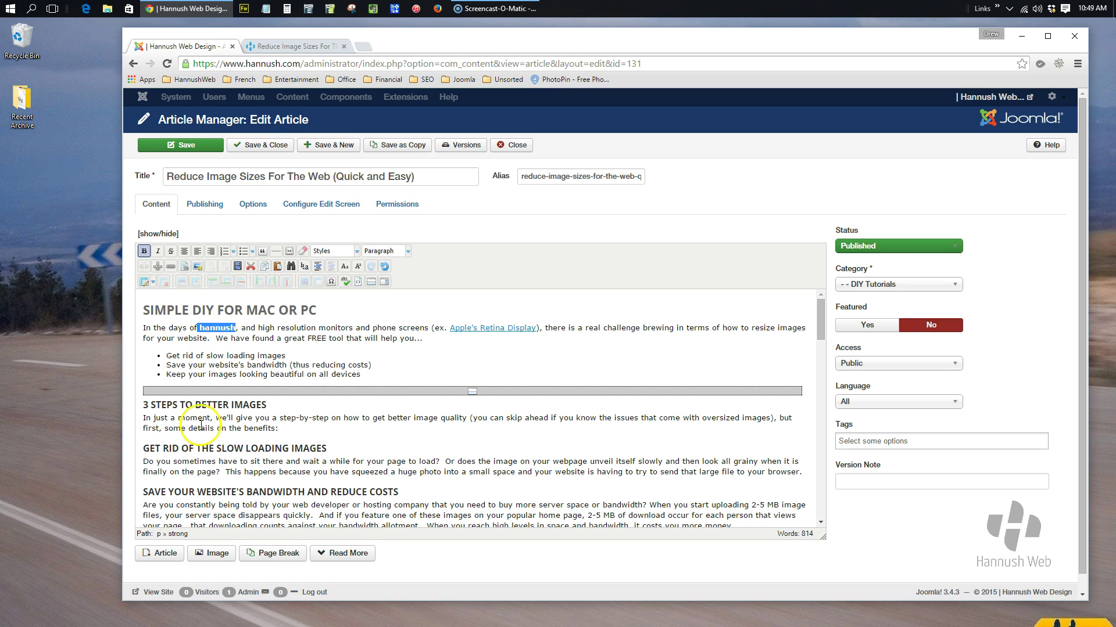
pyautogui.click(180, 535)
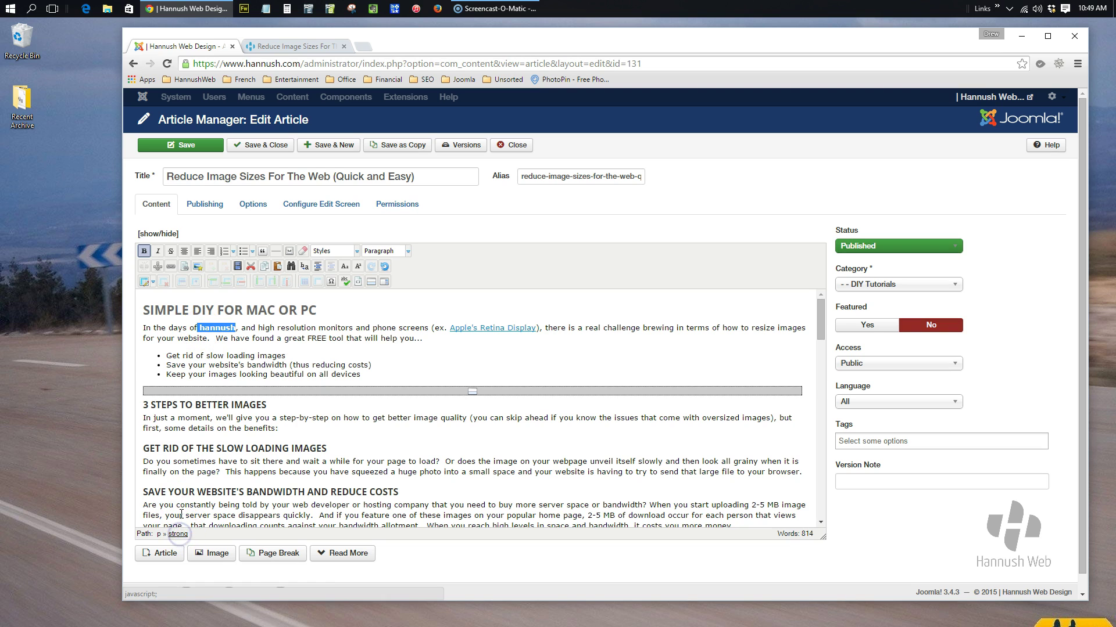
pyautogui.click(144, 252)
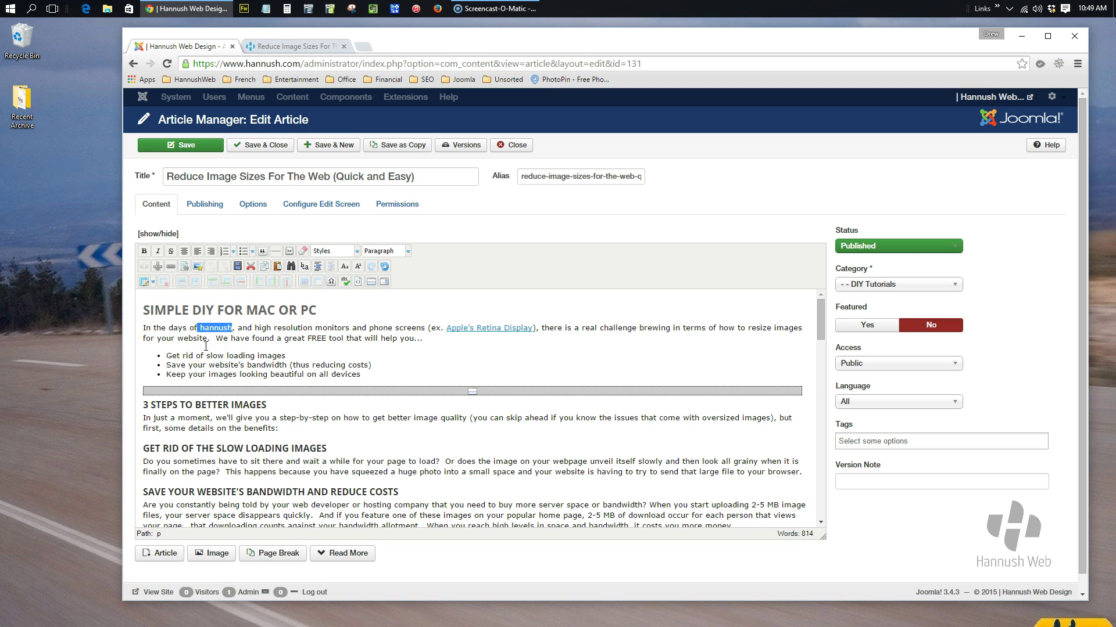
# Undo the edits to "hannush" back to the original unbolded phrase "high megapixel cameras" in the first paragraph
pyautogui.click(197, 328)
pyautogui.moveTo(199, 328); pyautogui.dragTo(230, 327)
pyautogui.click(385, 266)
pyautogui.click(385, 266)
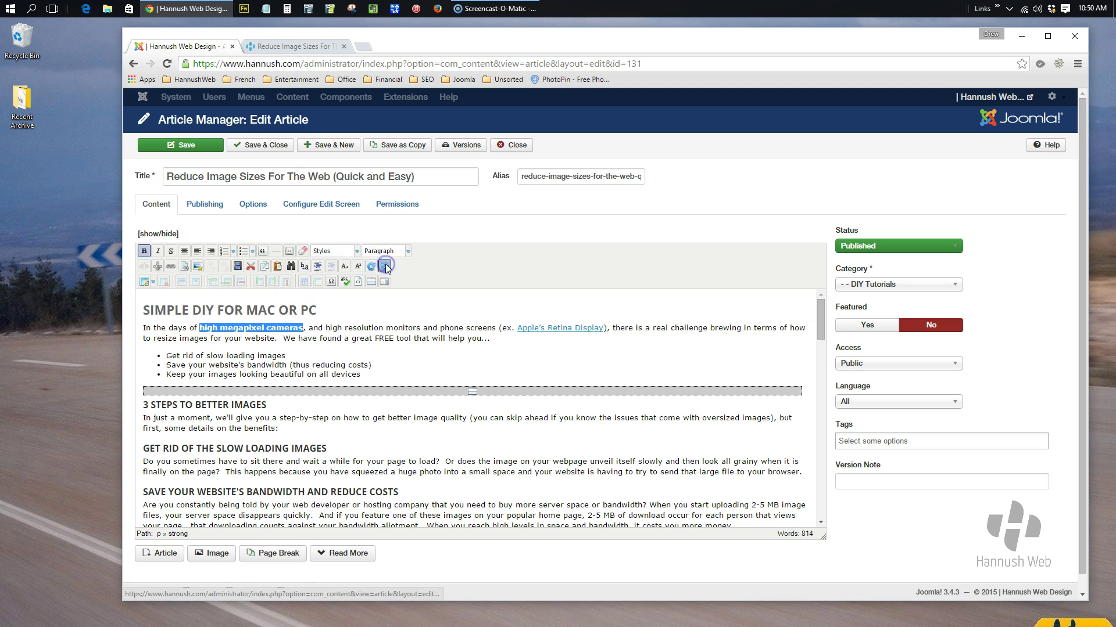
pyautogui.click(309, 329)
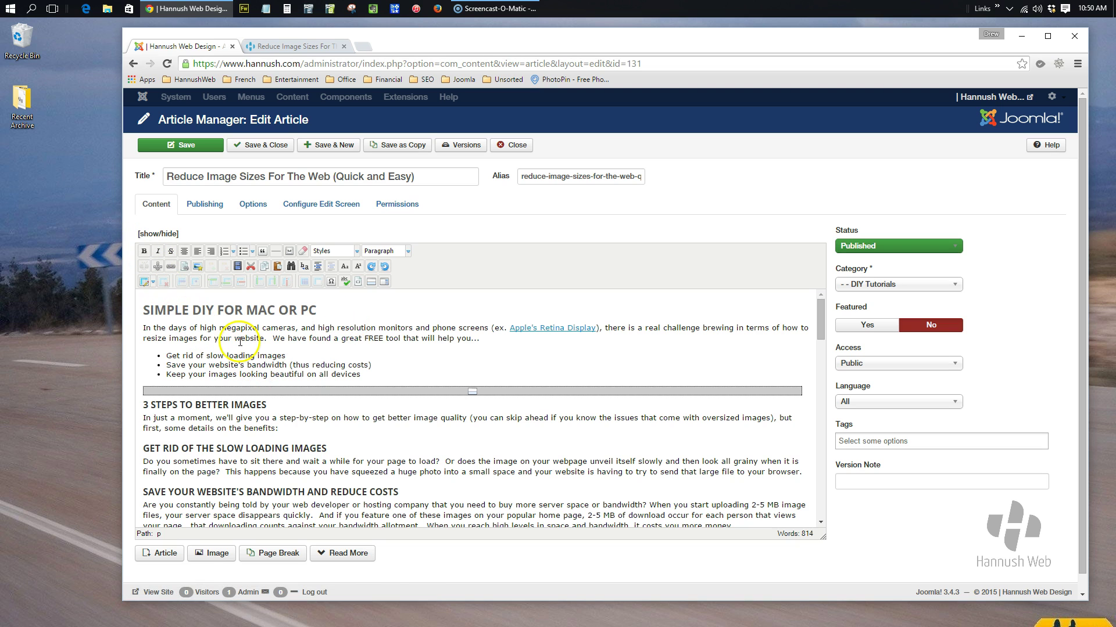
# Bold the phrase "high megapixel cameras" in the first paragraph and remove the bold again
pyautogui.moveTo(199, 328); pyautogui.dragTo(295, 329)
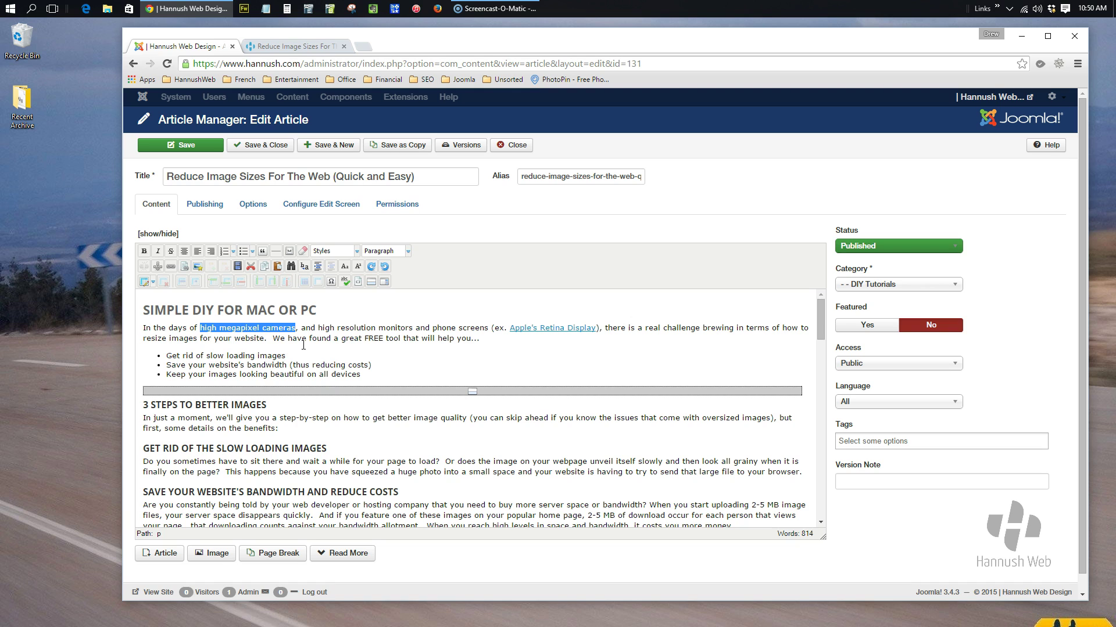
pyautogui.hotkey('ctrl', 'b')
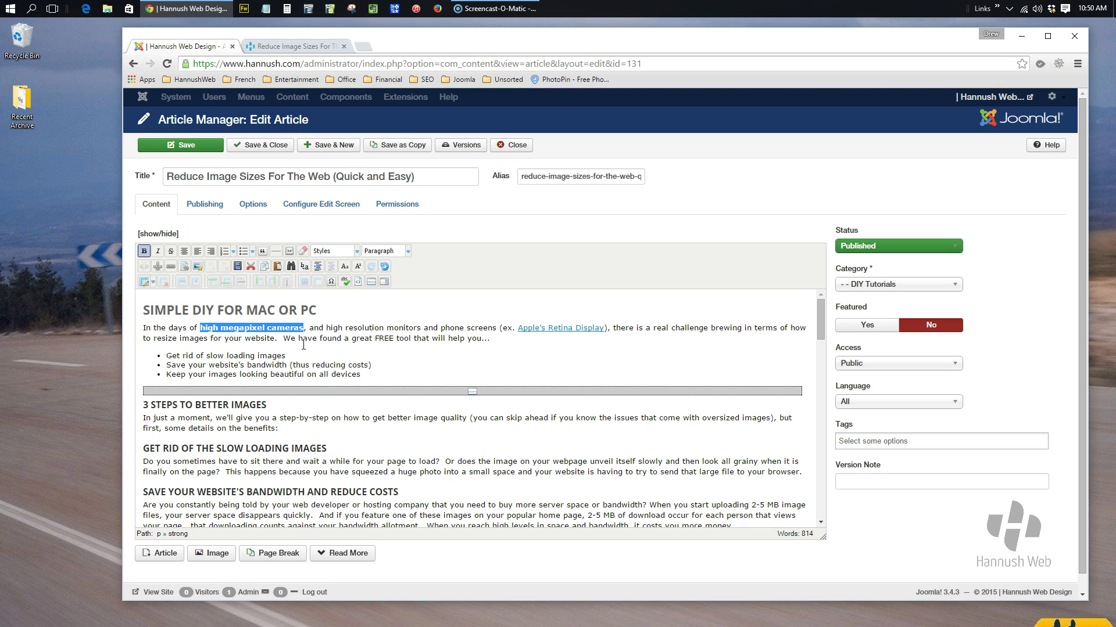
pyautogui.hotkey('ctrl', 'b')
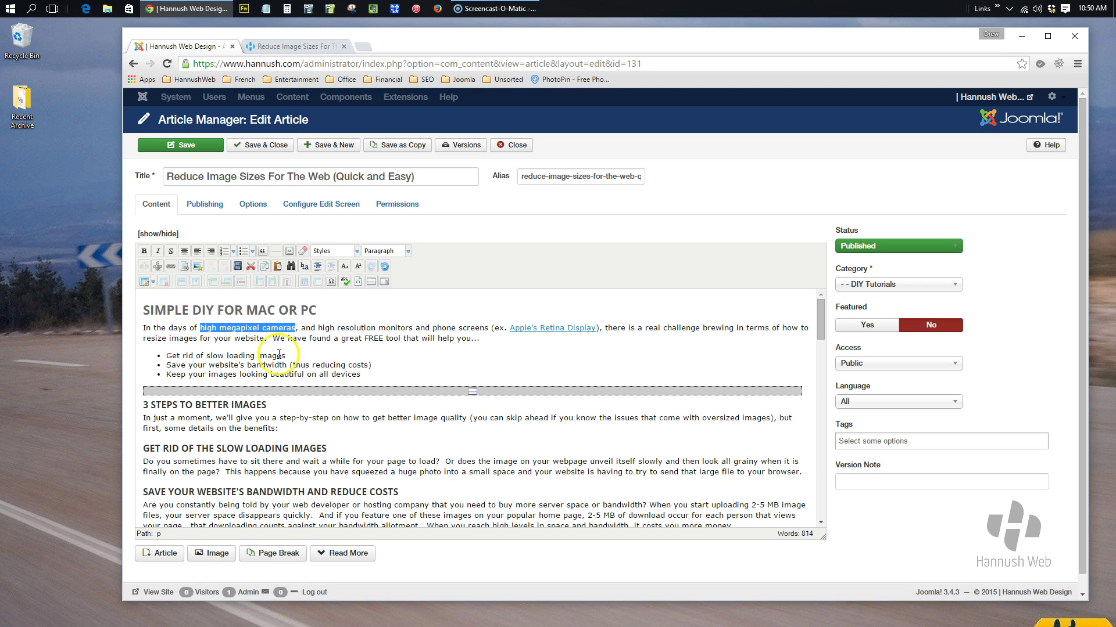
# Italicize "high megapixel cameras", select it through its em element in the path, and remove the italics
pyautogui.click(157, 253)
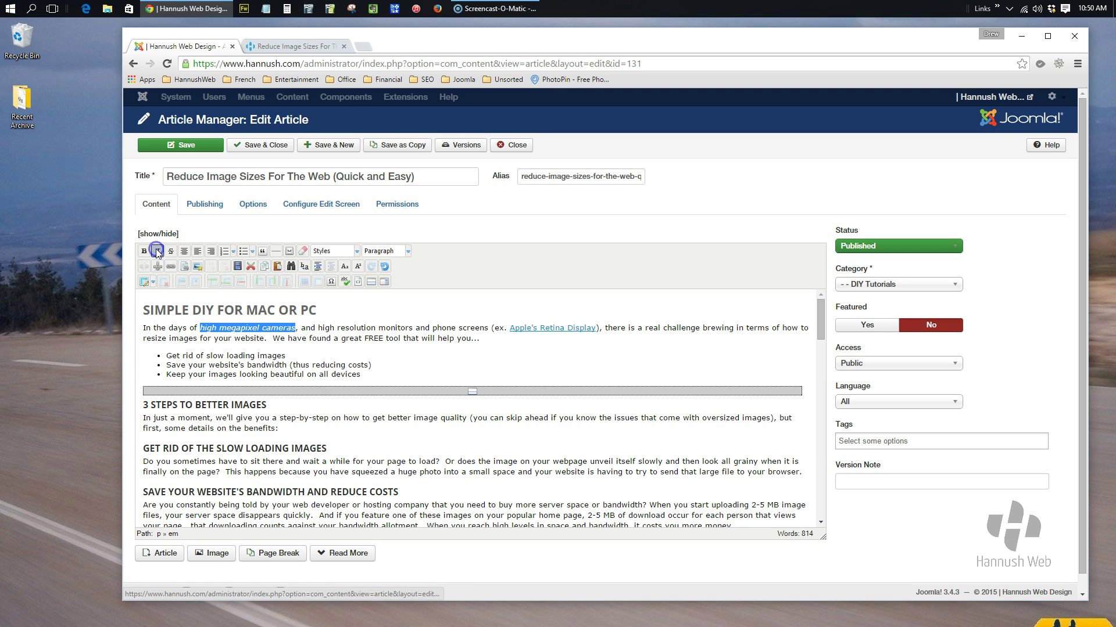
pyautogui.click(168, 327)
pyautogui.click(238, 326)
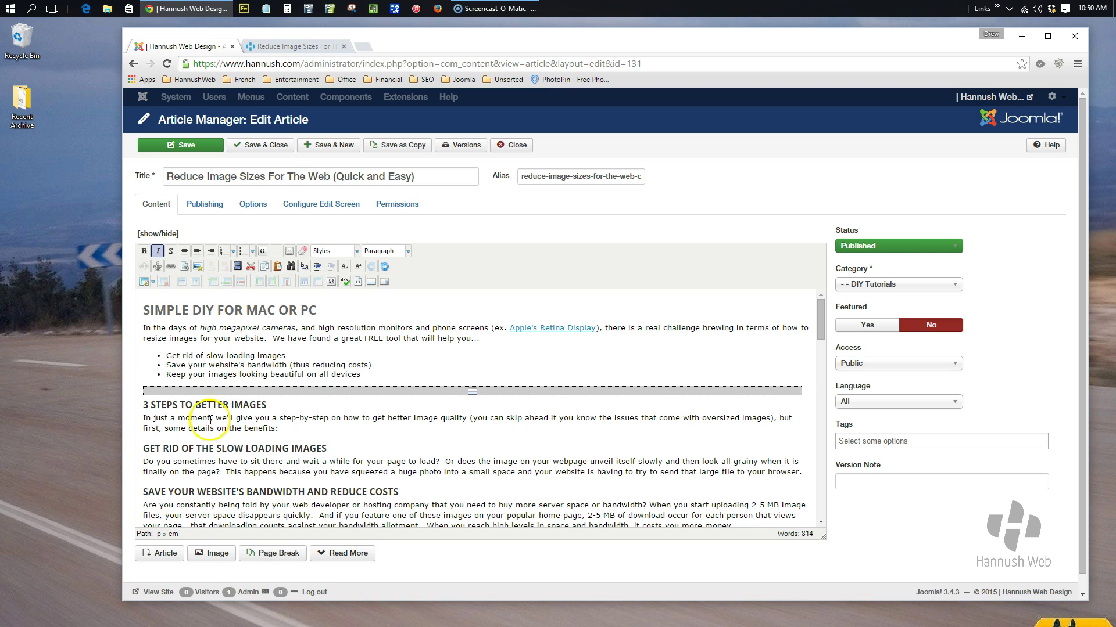
pyautogui.click(174, 535)
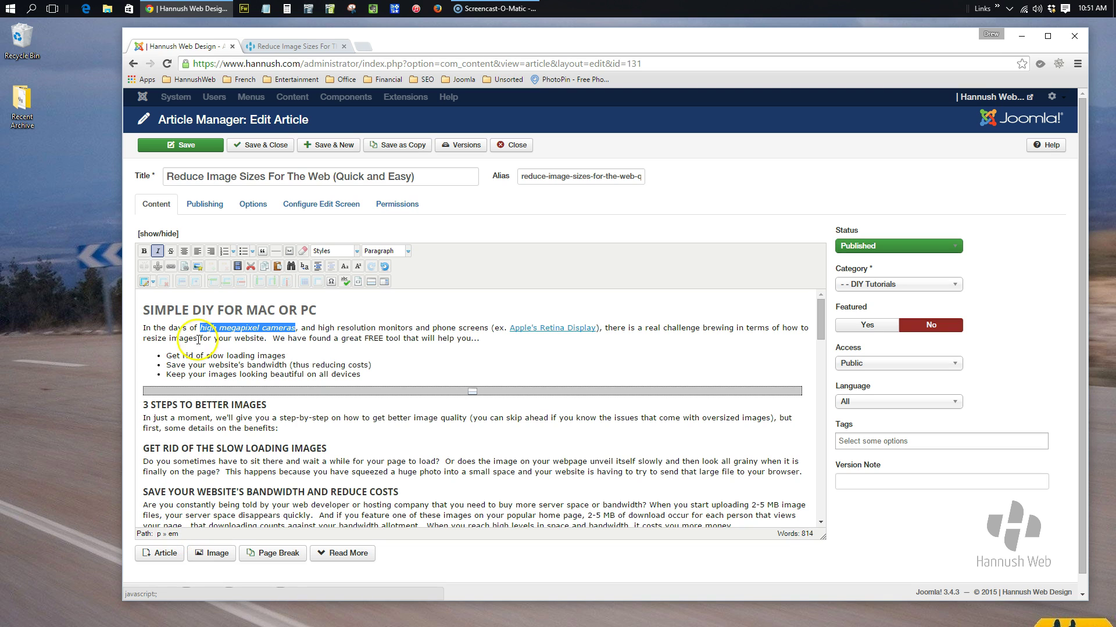
pyautogui.click(157, 251)
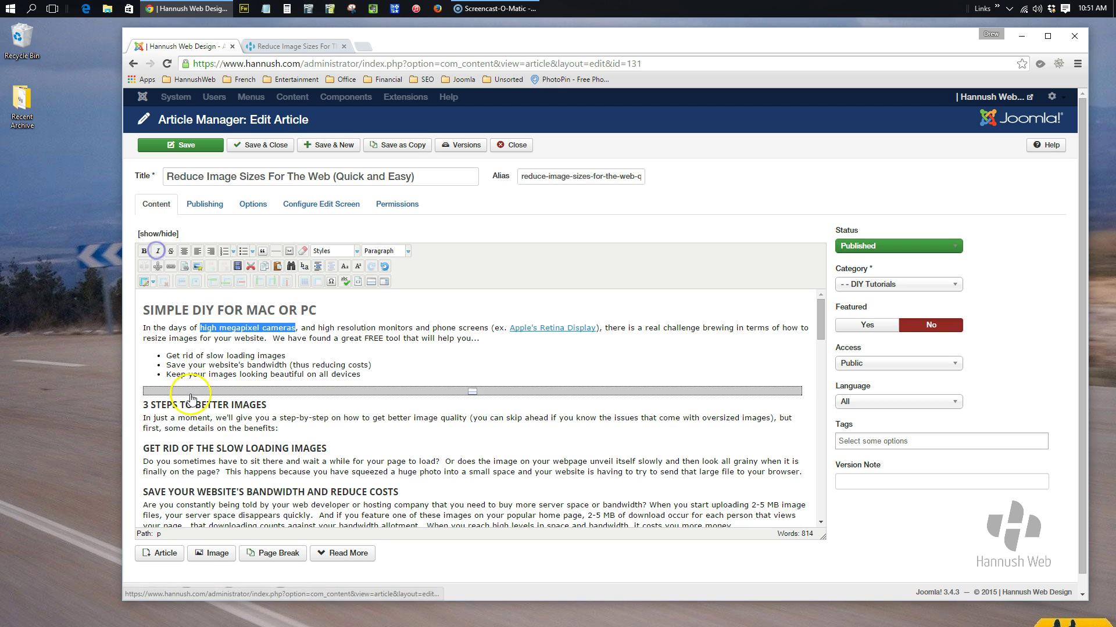
# Insert "$59 $56" after "high megapixel cameras," in the first paragraph and apply strikethrough to "$59"
pyautogui.click(258, 332)
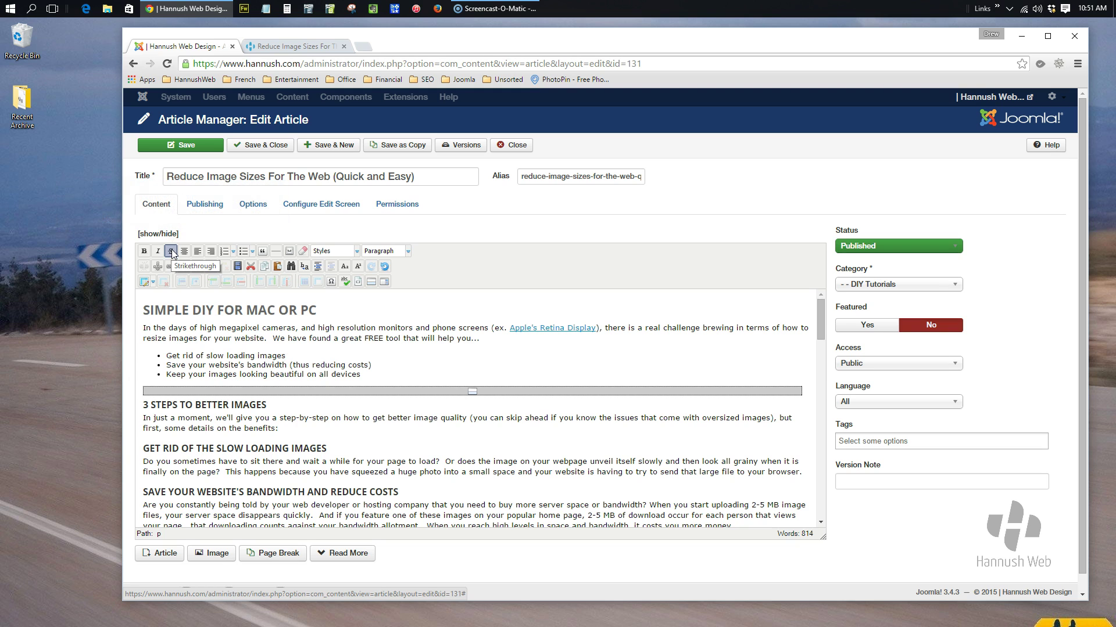
pyautogui.click(299, 329)
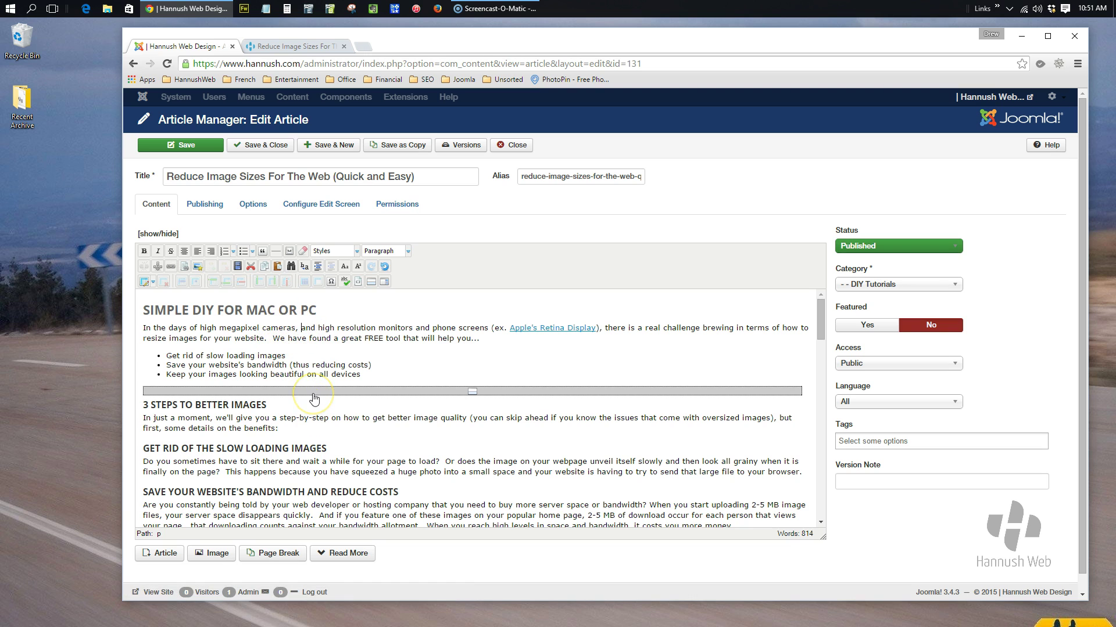
pyautogui.write('s, $')
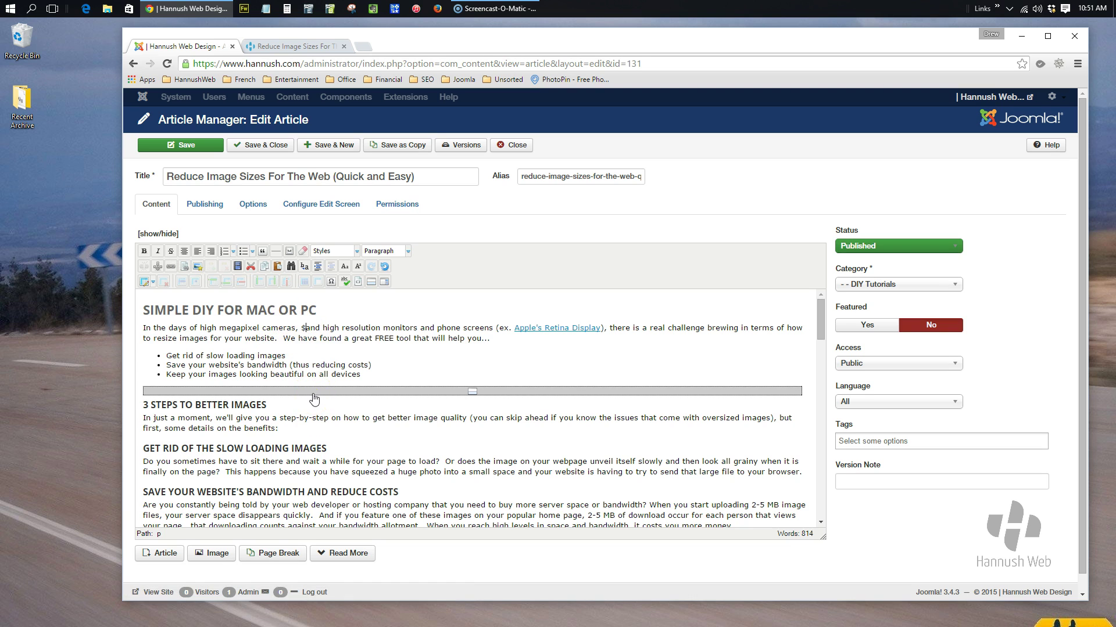
pyautogui.write('59 ')
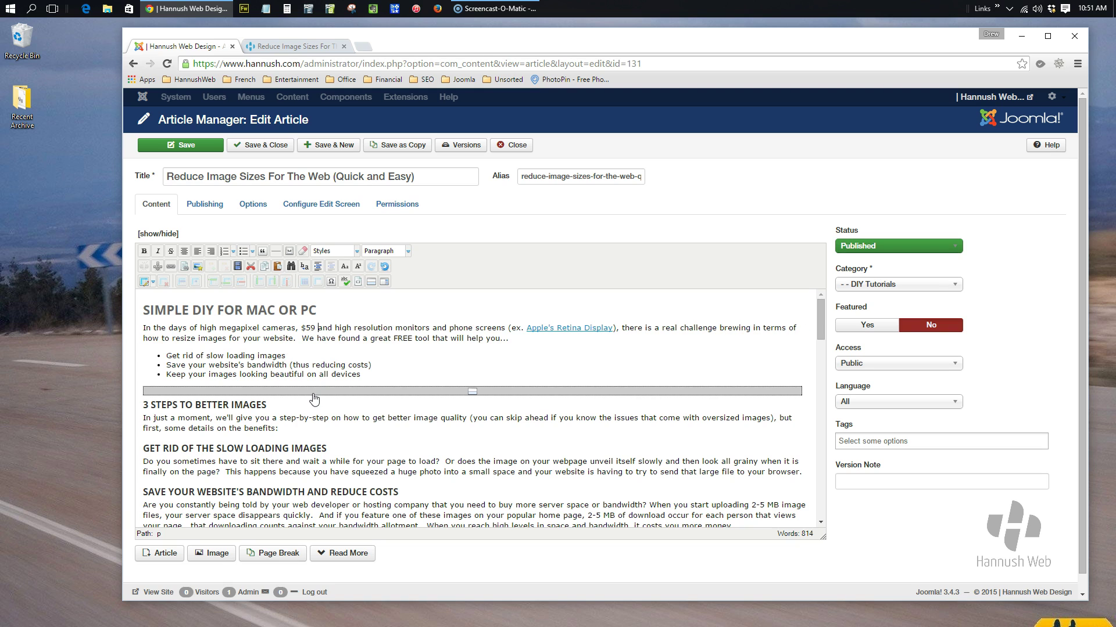
pyautogui.write('$56')
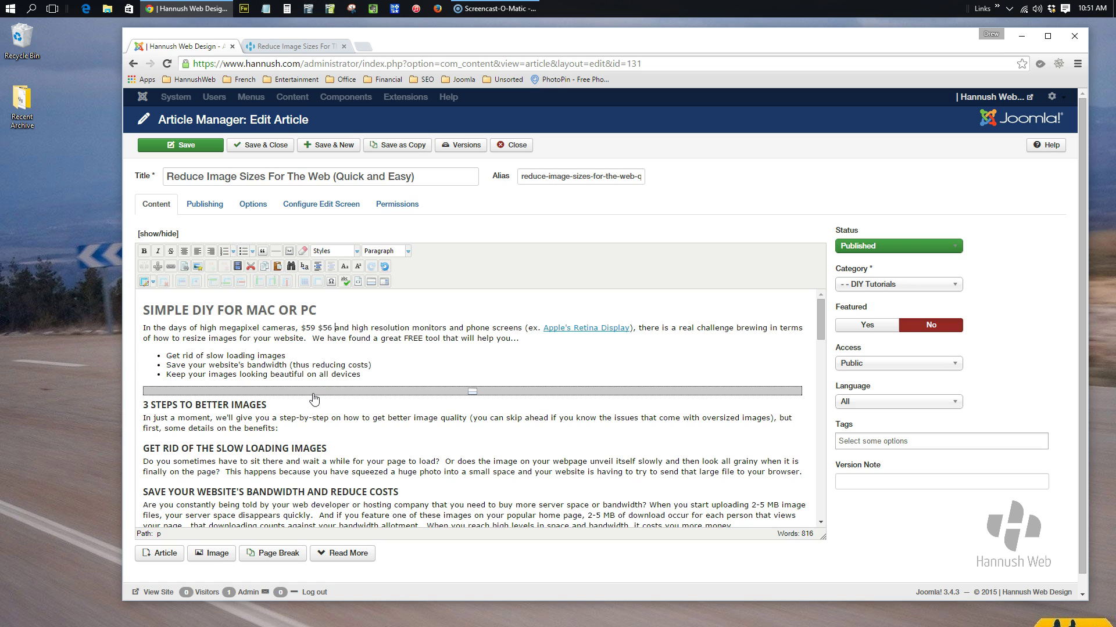
pyautogui.moveTo(301, 328); pyautogui.dragTo(315, 328)
pyautogui.click(170, 252)
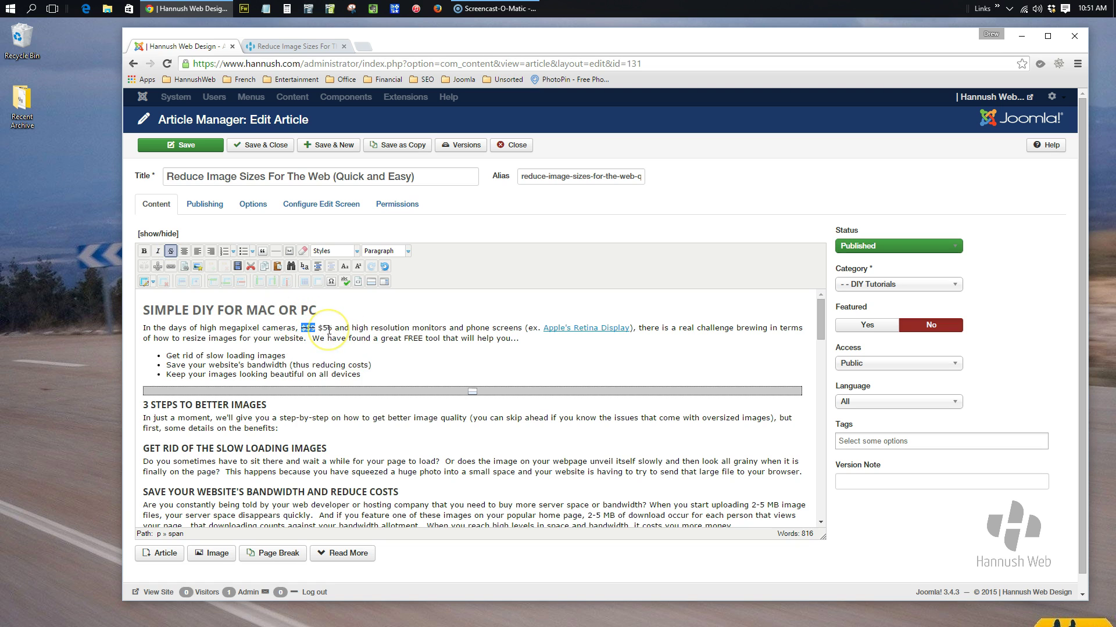
# Undo the strikethrough and the insertion of the two prices in the first paragraph
pyautogui.click(385, 266)
pyautogui.click(386, 266)
pyautogui.click(385, 266)
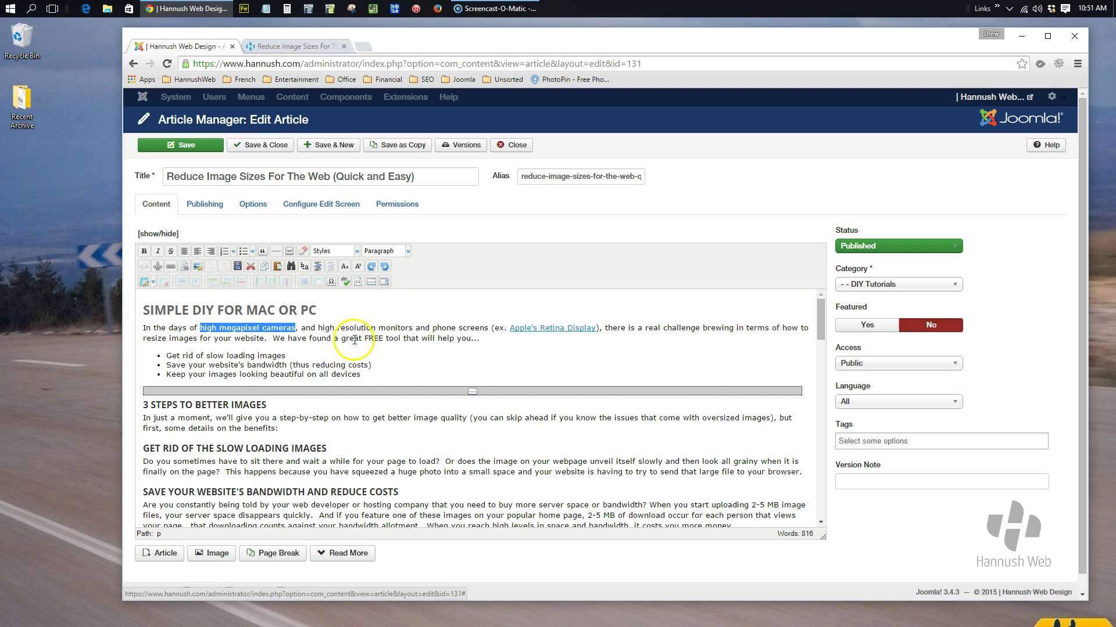
pyautogui.click(306, 338)
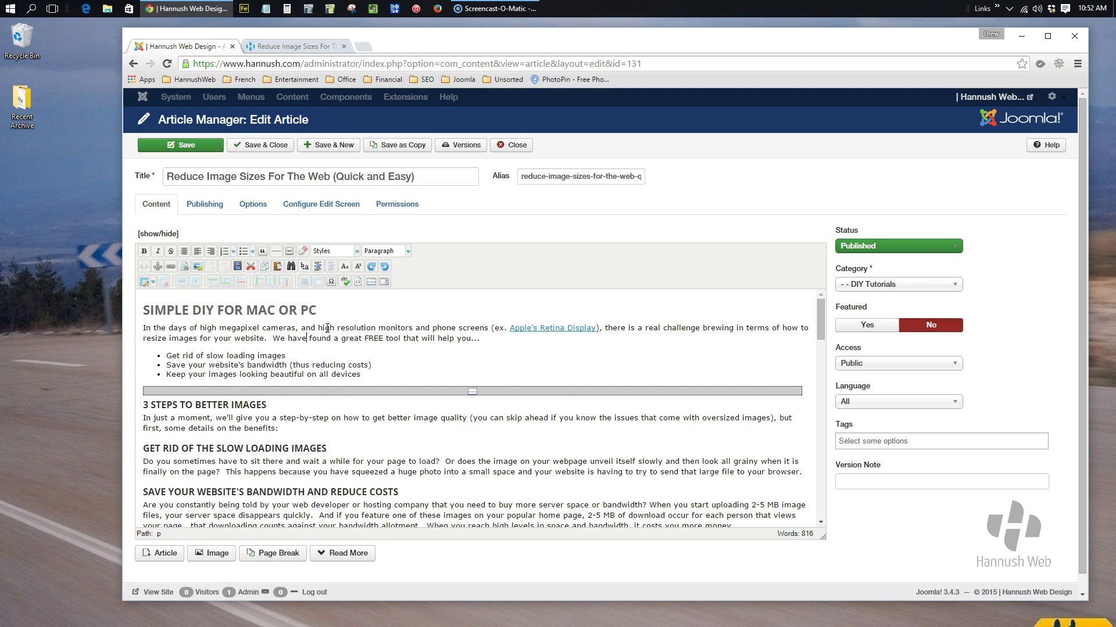
# Try center and right alignment on the first paragraph, turning each one off again
pyautogui.click(184, 253)
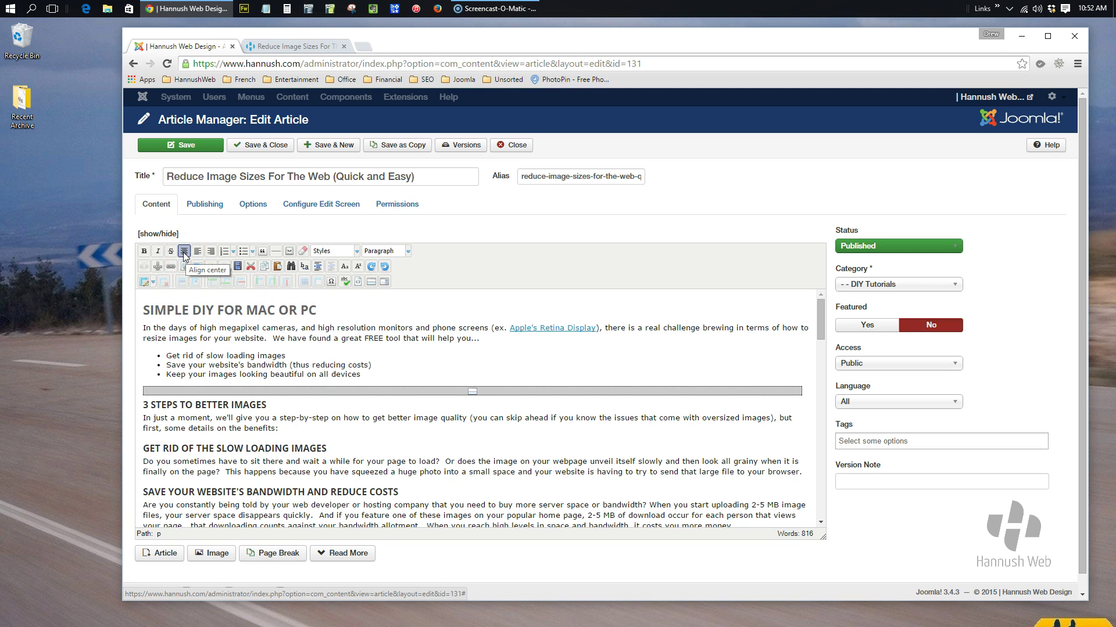
pyautogui.click(181, 329)
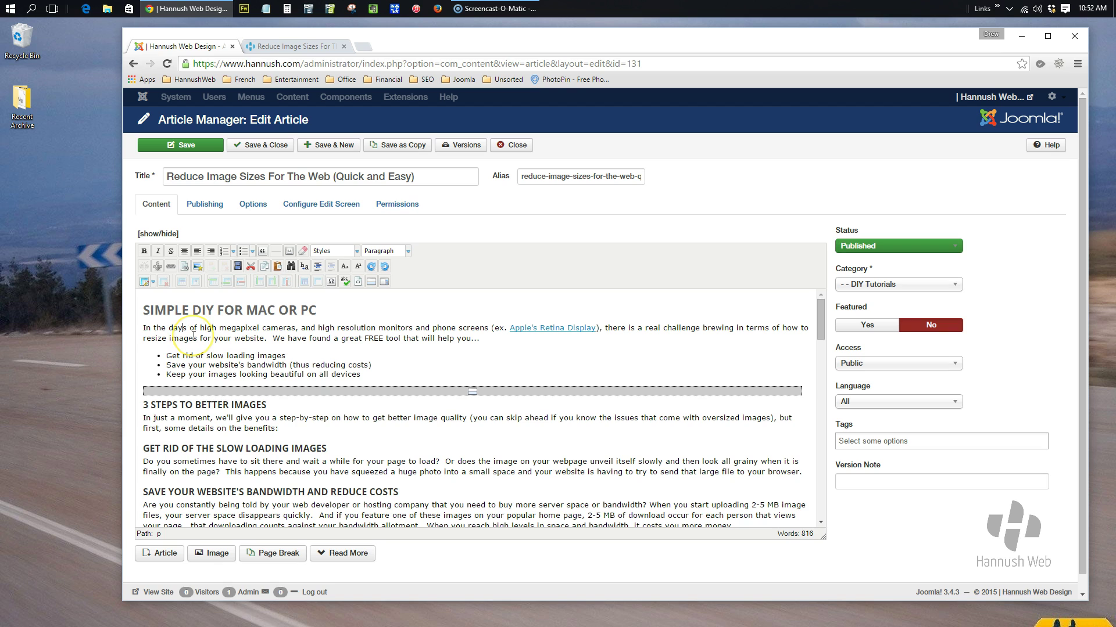
pyautogui.click(184, 252)
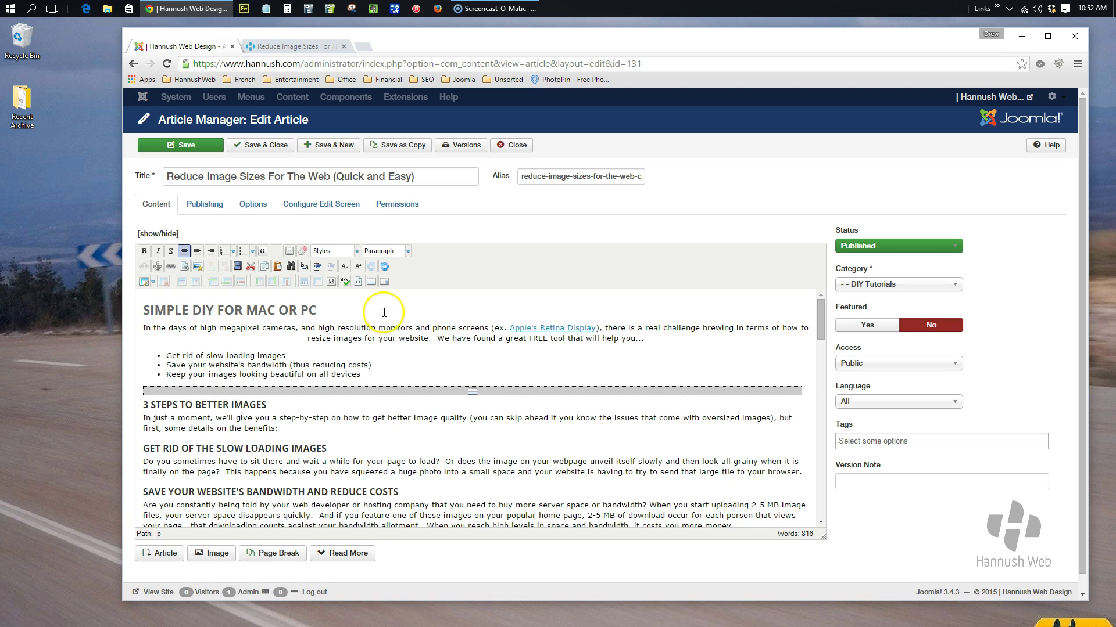
pyautogui.click(184, 253)
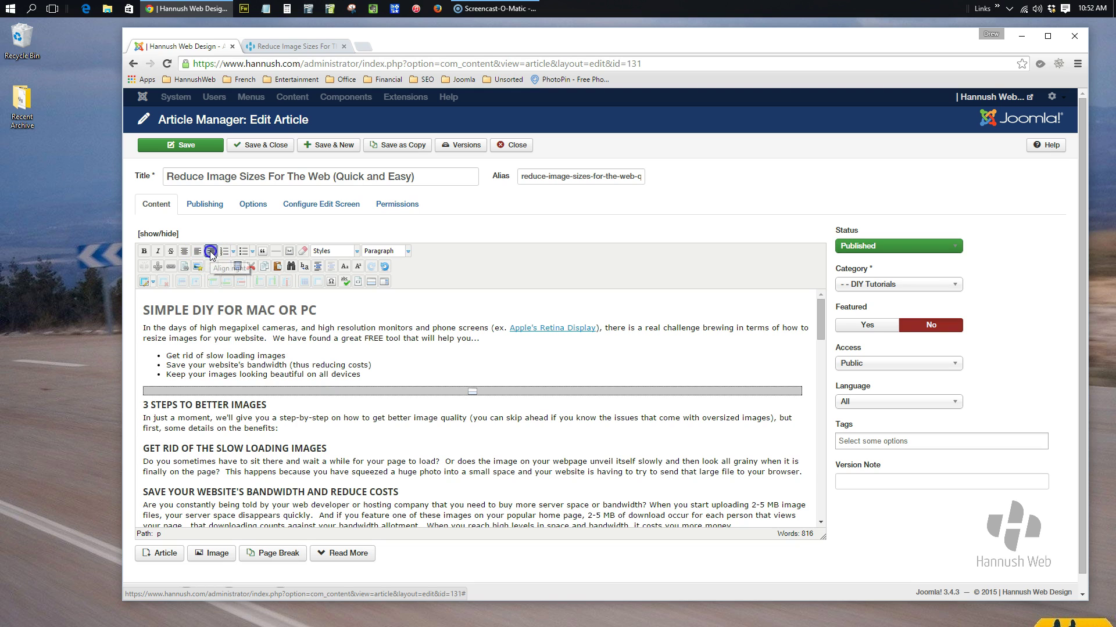
pyautogui.click(211, 252)
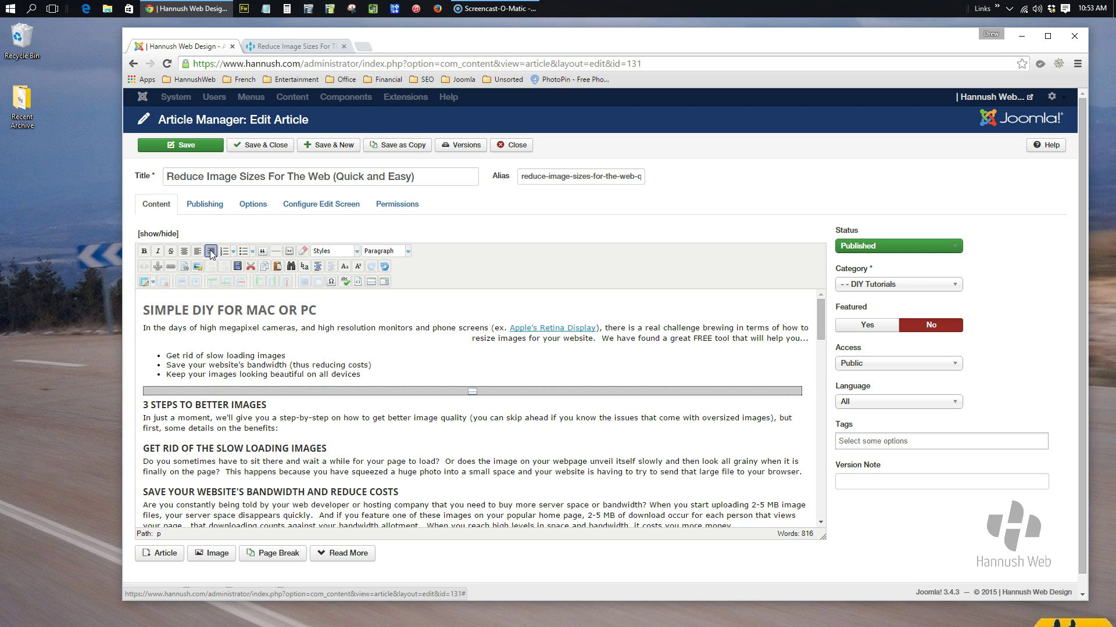
pyautogui.click(213, 253)
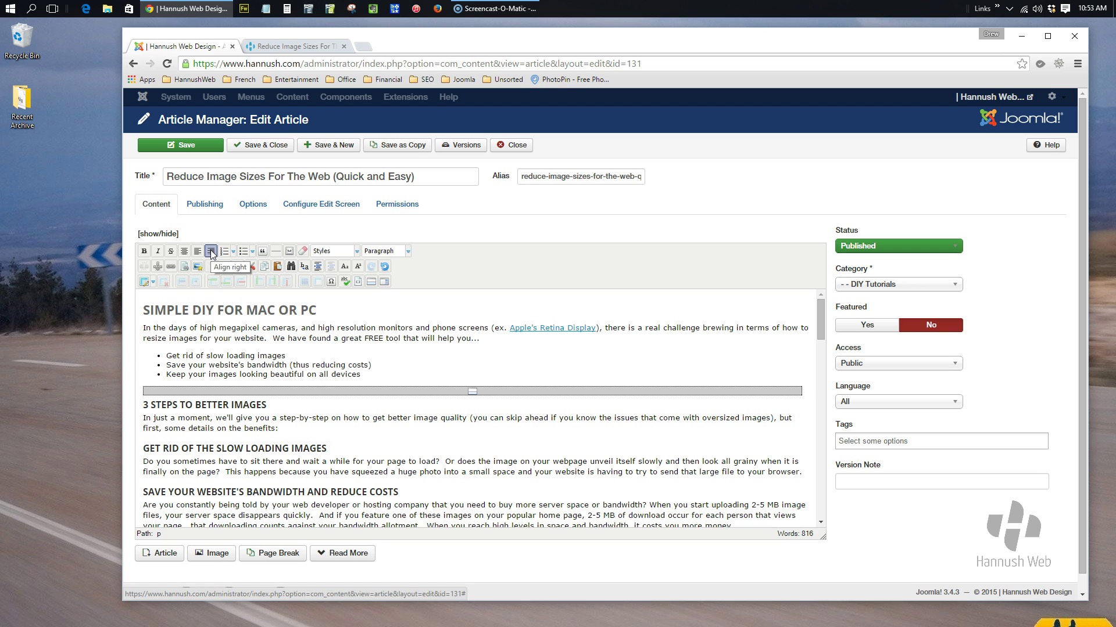
# Convert the three-item bulleted list below the first paragraph to a numbered list and back to bullets
pyautogui.click(215, 368)
pyautogui.click(347, 374)
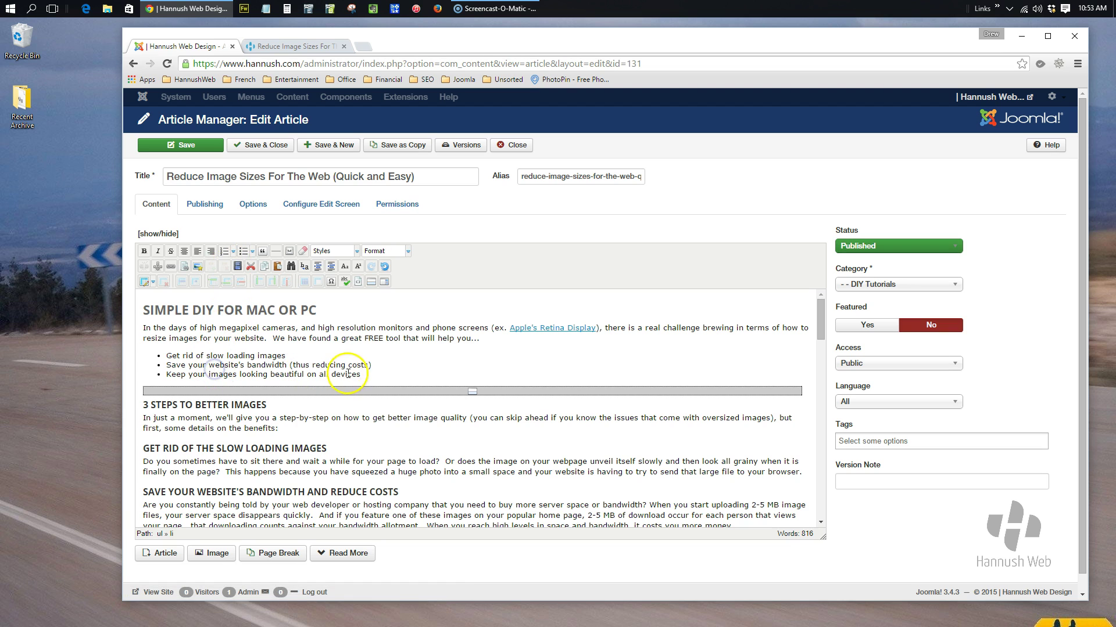
pyautogui.moveTo(360, 375); pyautogui.dragTo(172, 348)
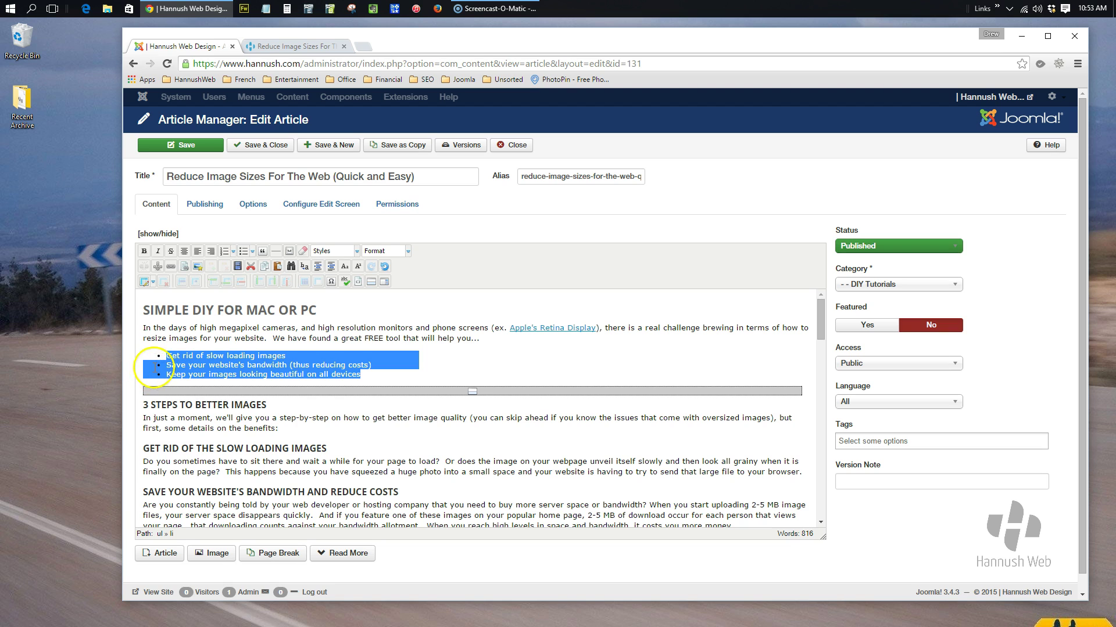
pyautogui.click(224, 251)
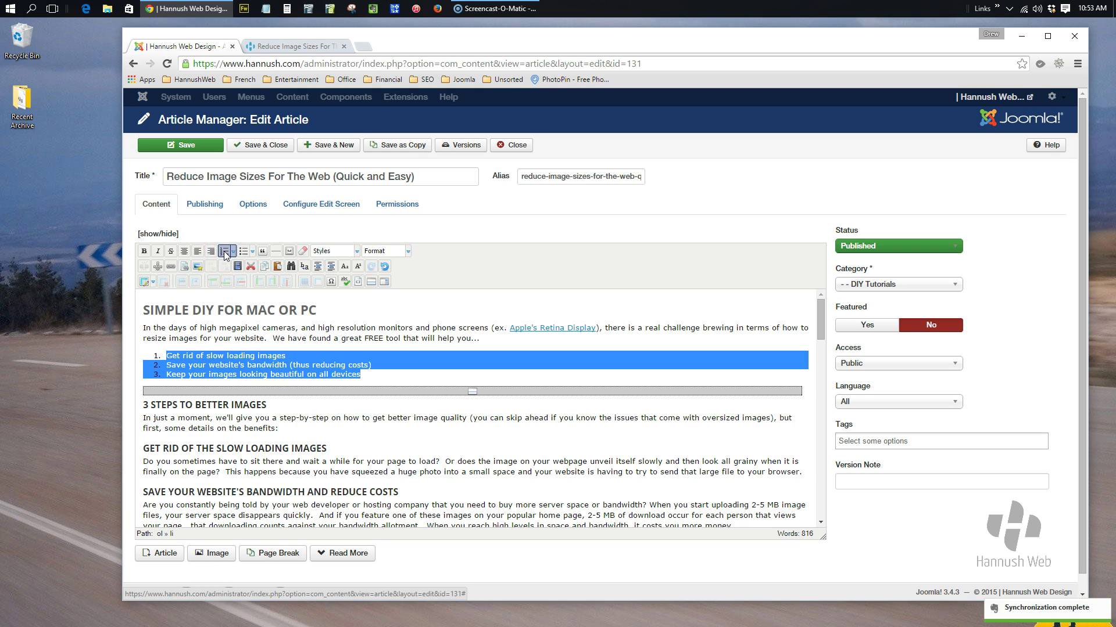
pyautogui.click(224, 251)
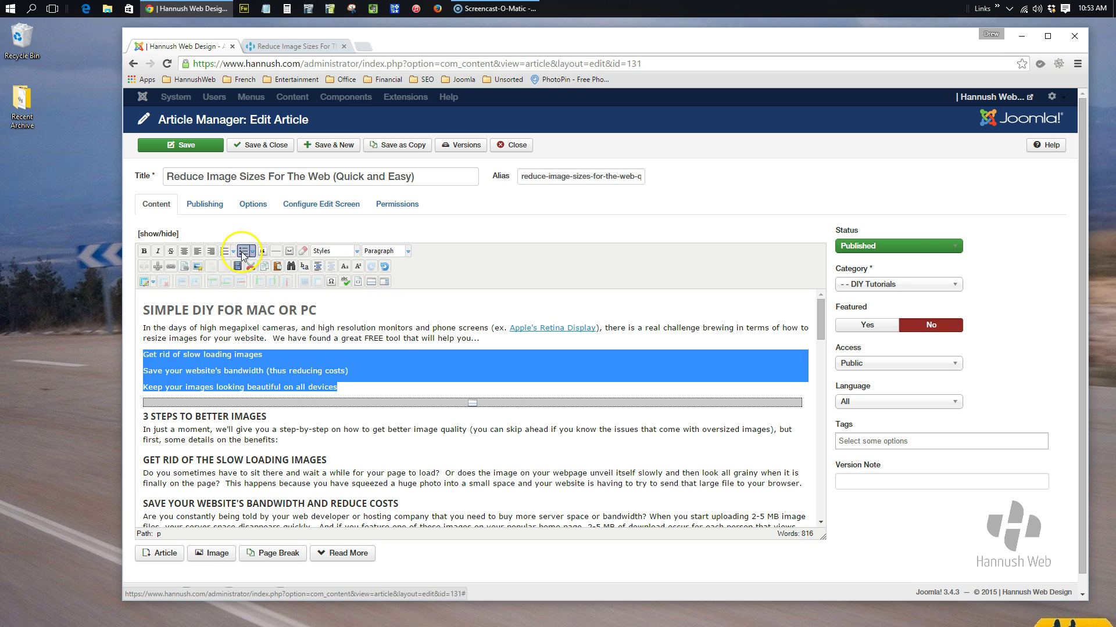
pyautogui.click(243, 251)
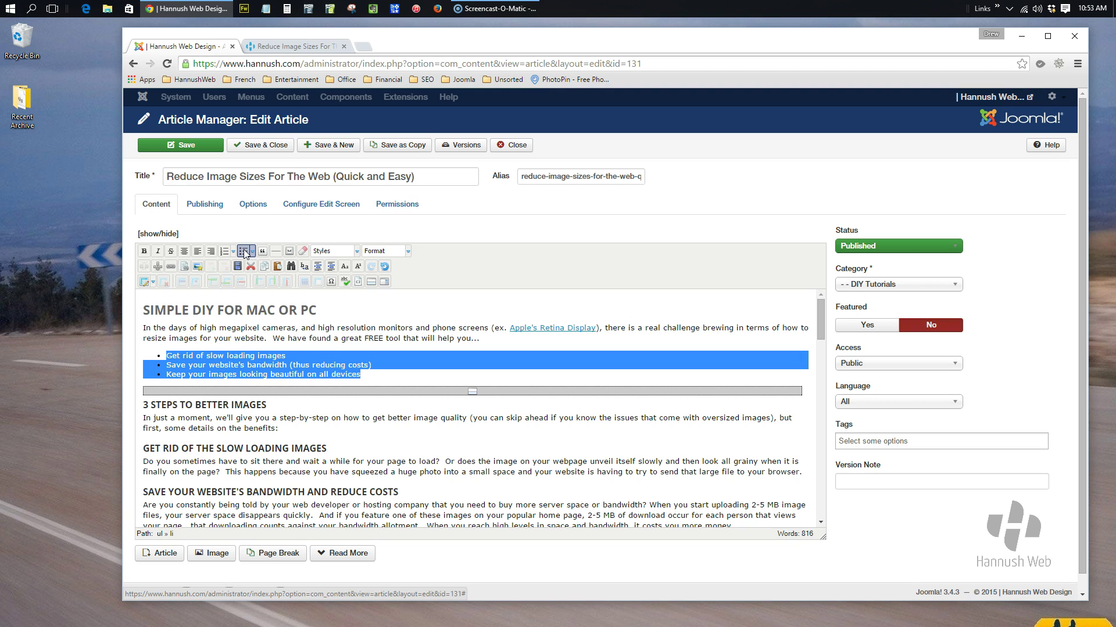
# Add an indented sub-bullet "Item 1" under "Save your website's bandwidth (thus reducing costs)" and display the article's HTML source
pyautogui.click(376, 367)
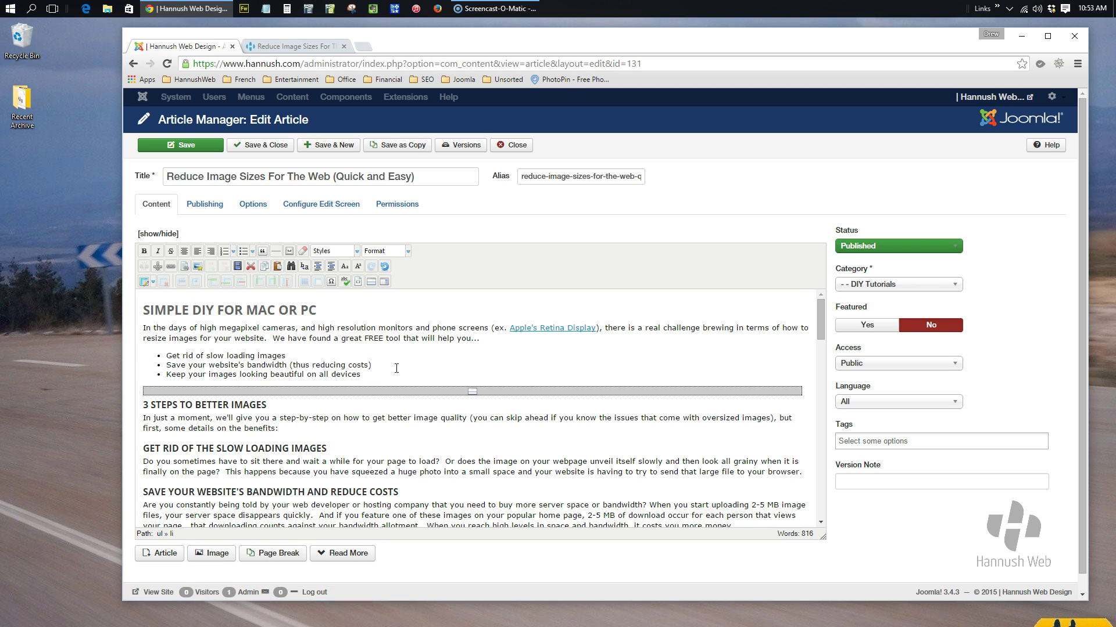
pyautogui.press('Return')
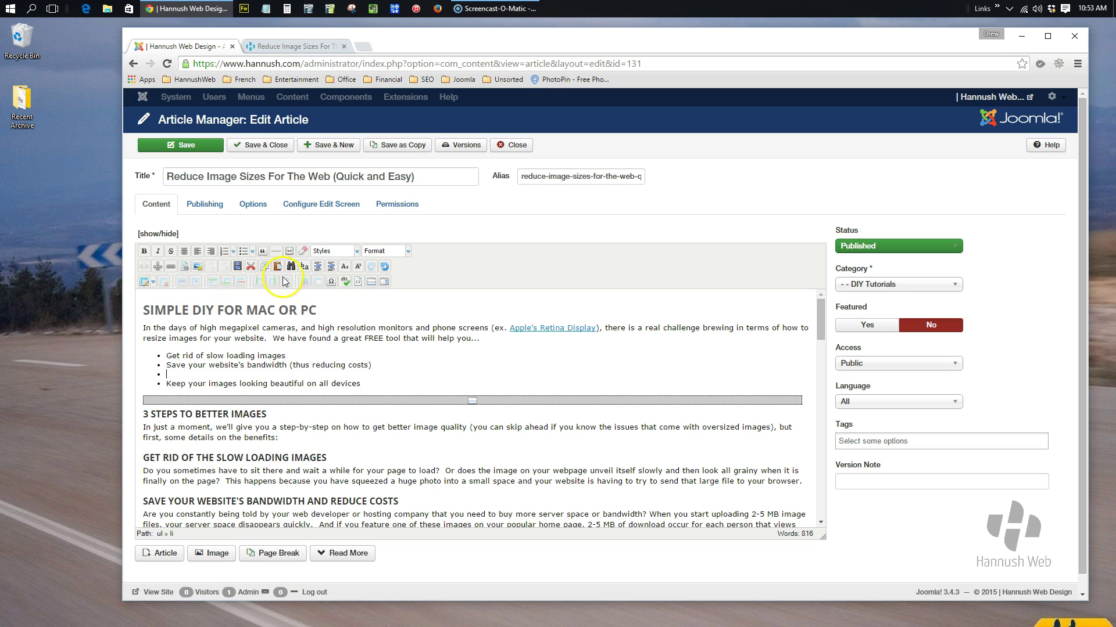
pyautogui.click(318, 266)
pyautogui.write('Item 1')
pyautogui.click(164, 234)
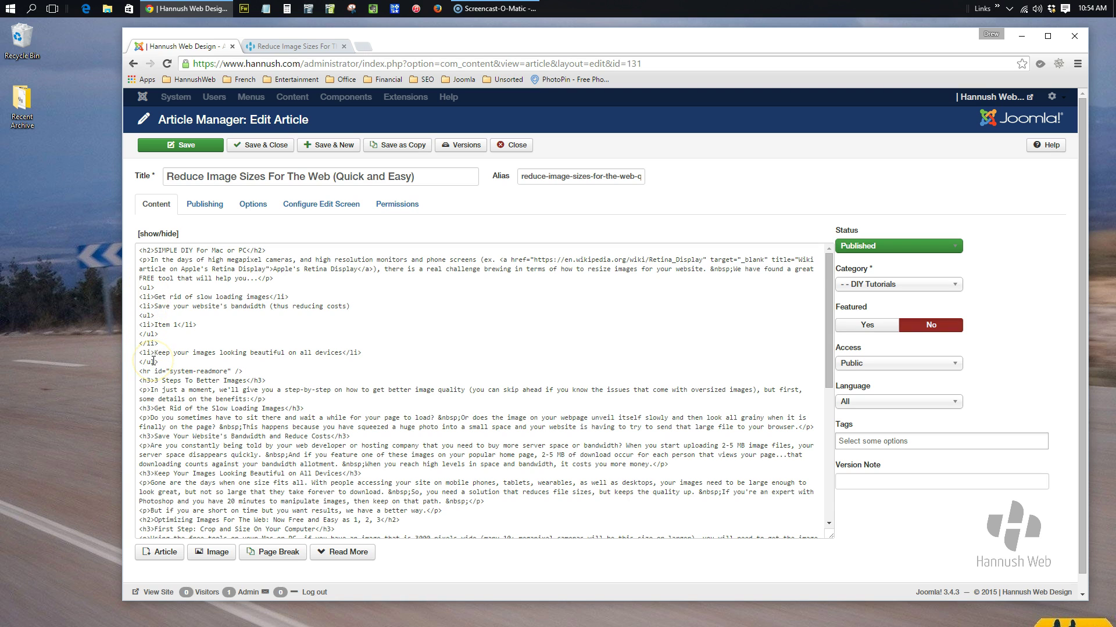
# Return to the visual view and add an empty sub-bullet below "Item 1"
pyautogui.click(162, 234)
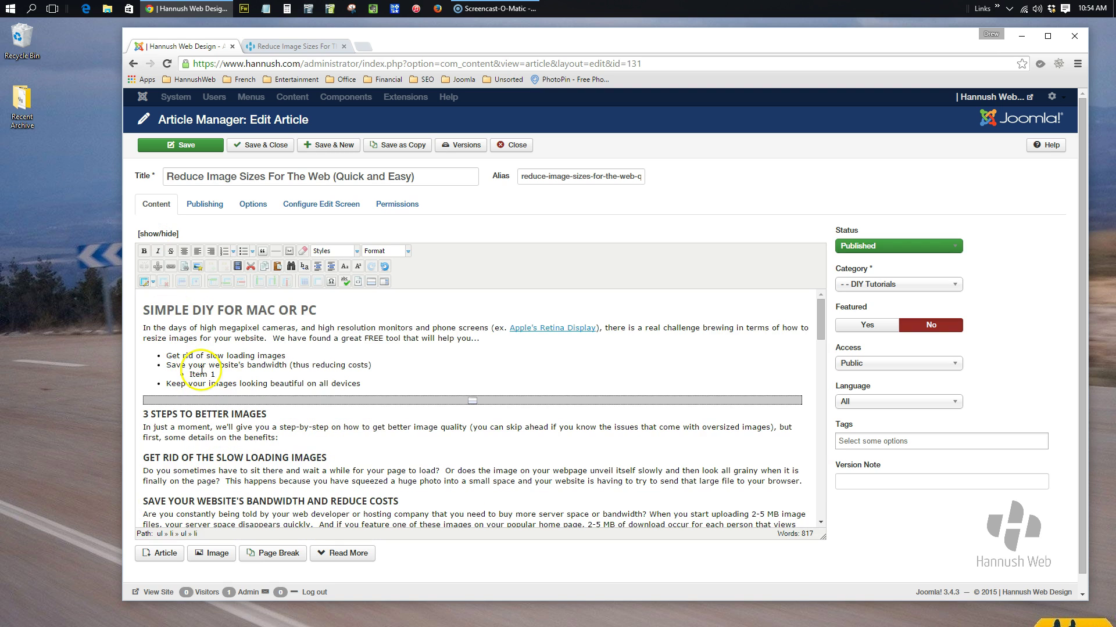
pyautogui.click(343, 443)
pyautogui.click(238, 370)
pyautogui.press('Return')
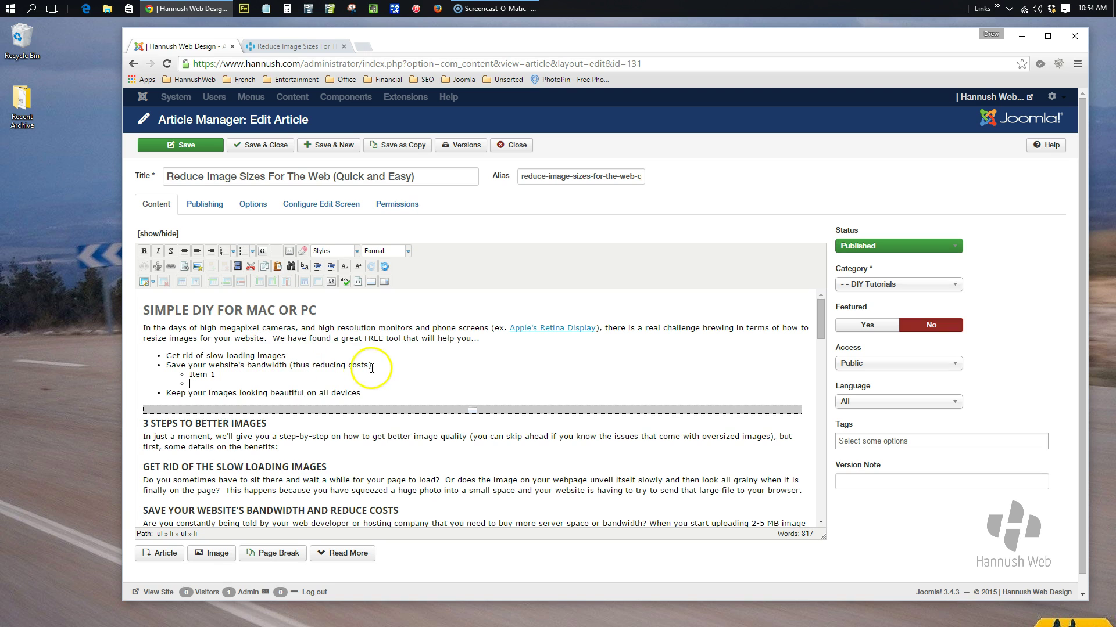
# Remove bullet formatting from the entire list below the first paragraph and apply it again
pyautogui.moveTo(360, 394); pyautogui.dragTo(167, 356)
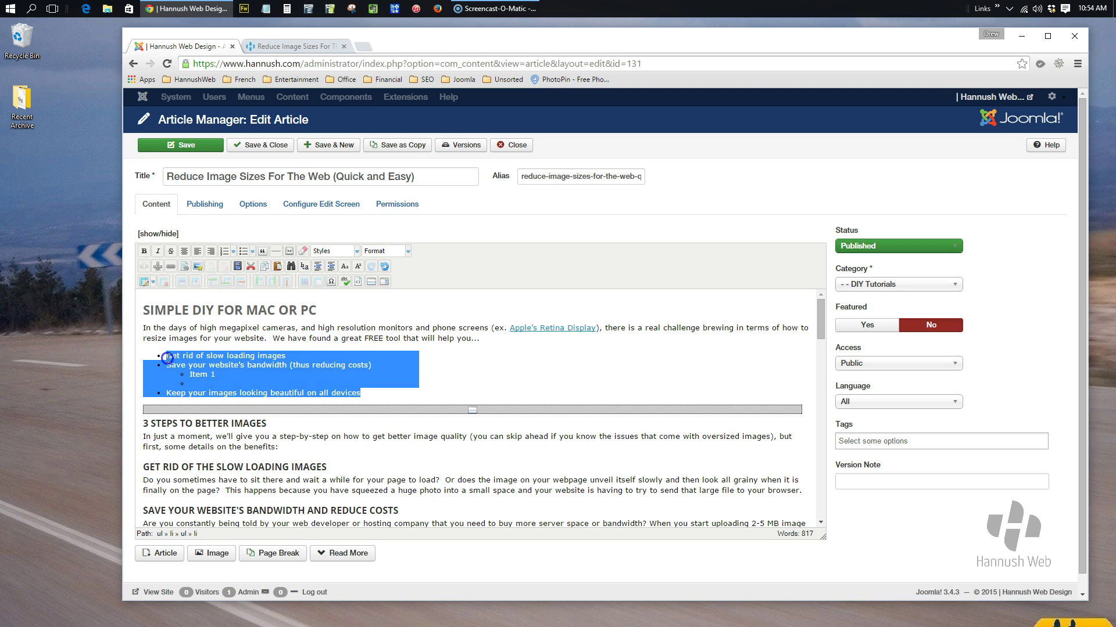
pyautogui.click(242, 252)
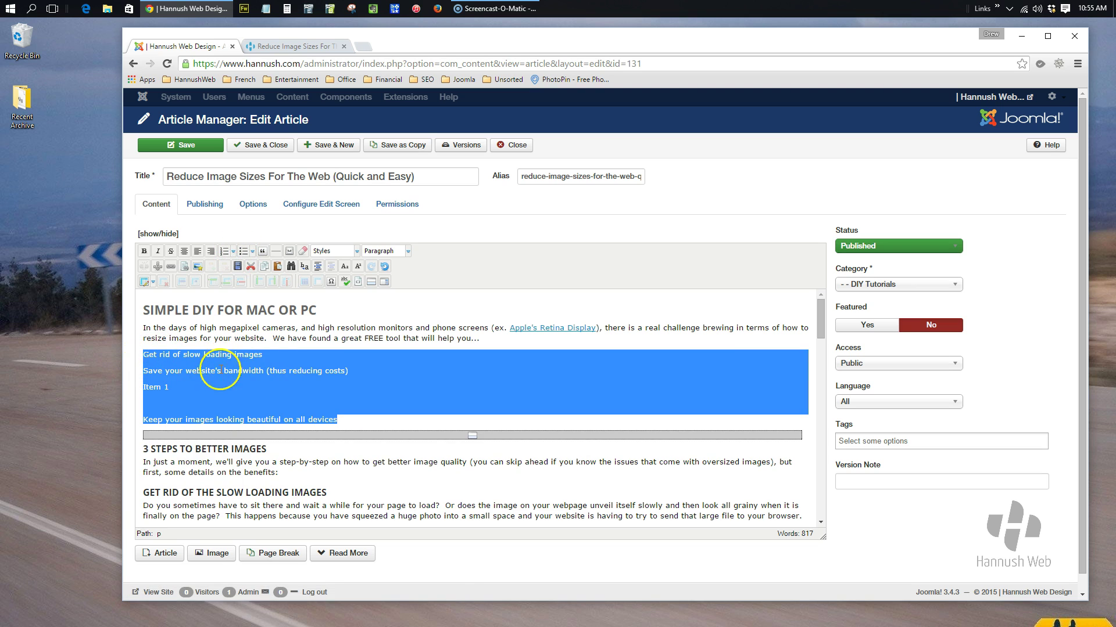
pyautogui.click(245, 252)
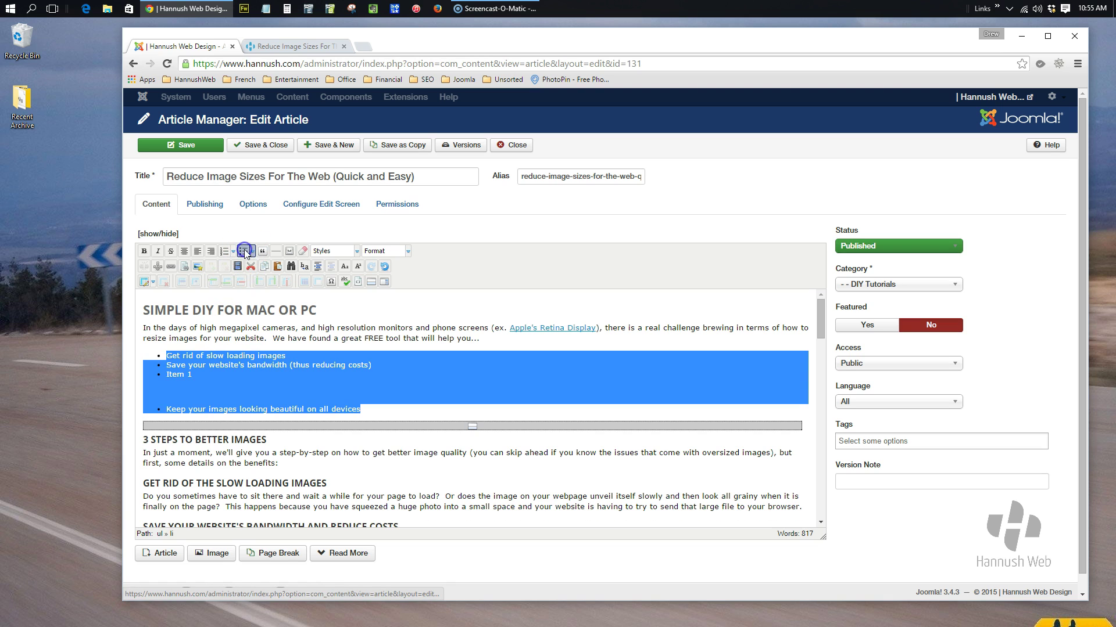
# Remove the blank space between "Item 1" and "Keep your images looking beautiful on all devices" in the list
pyautogui.click(197, 375)
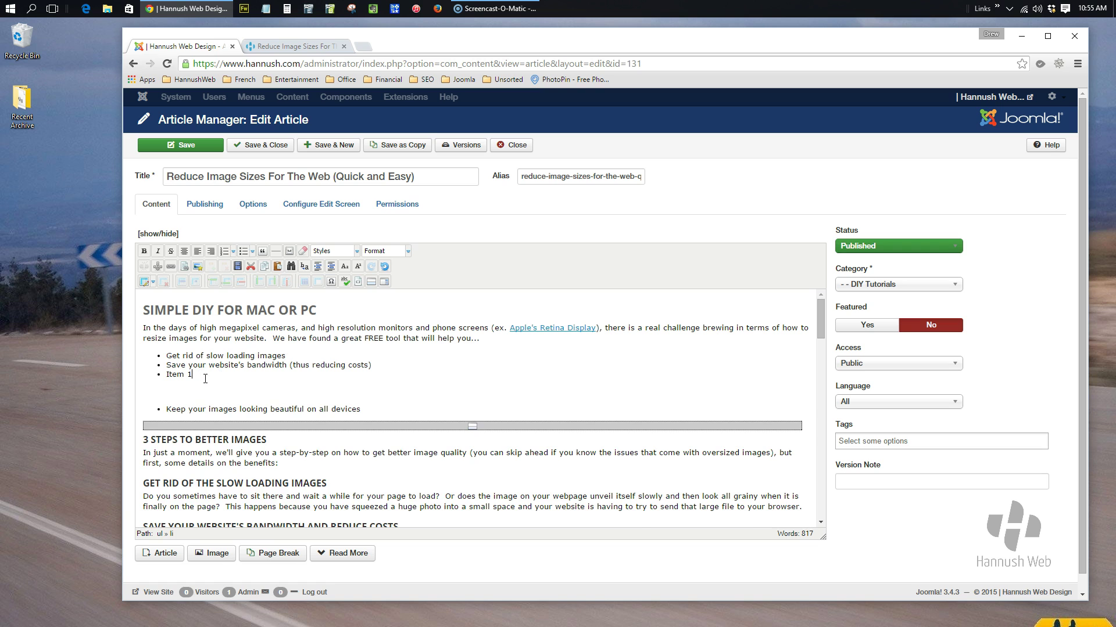
pyautogui.press('Delete')
pyautogui.press('Delete')
pyautogui.press('Delete')
pyautogui.hotkey('ctrl', 'z')
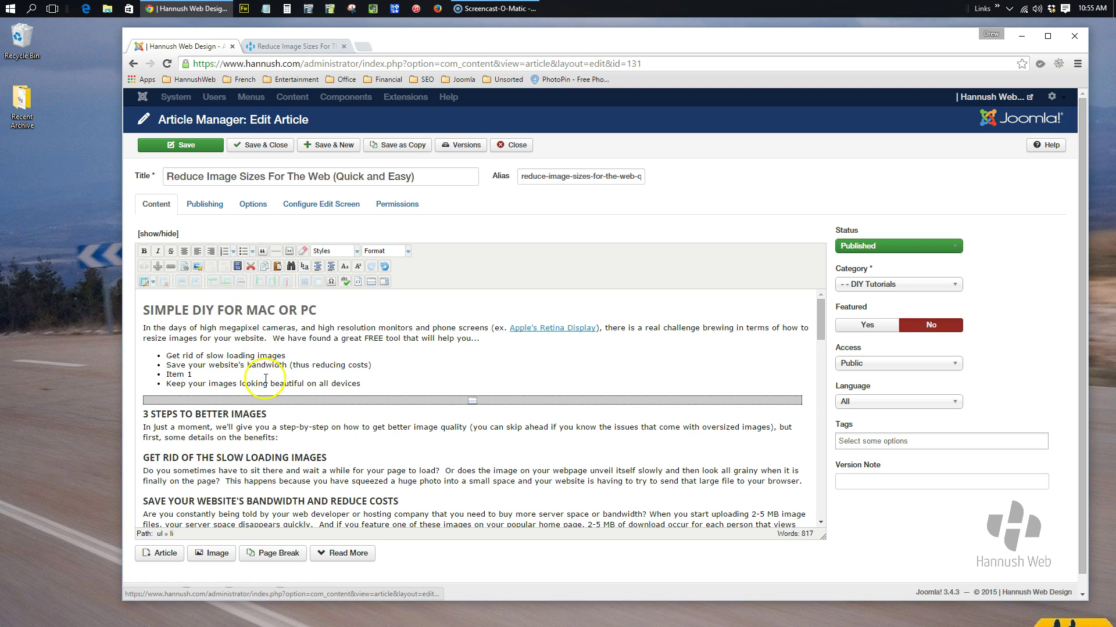
# End the bulleted list after its last item and add the paragraph "A new line." below it
pyautogui.click(369, 382)
pyautogui.press('Return')
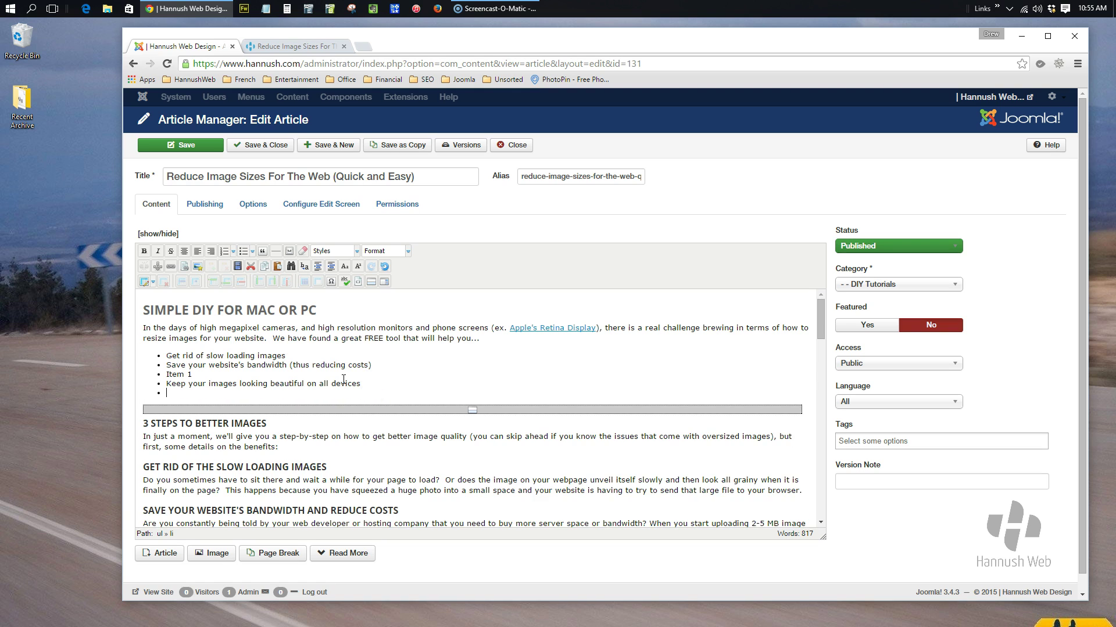
pyautogui.press('Return')
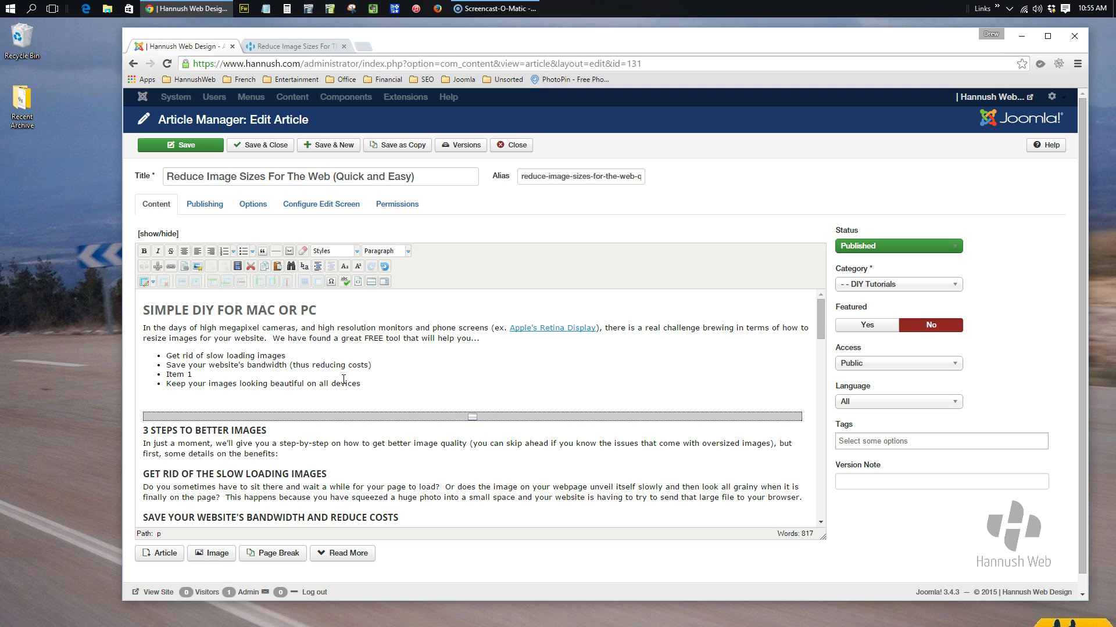
pyautogui.write('A new line.')
# Undo the added line and all list edits, back to the original three bullets without "Item 1"
pyautogui.click(386, 266)
pyautogui.click(386, 265)
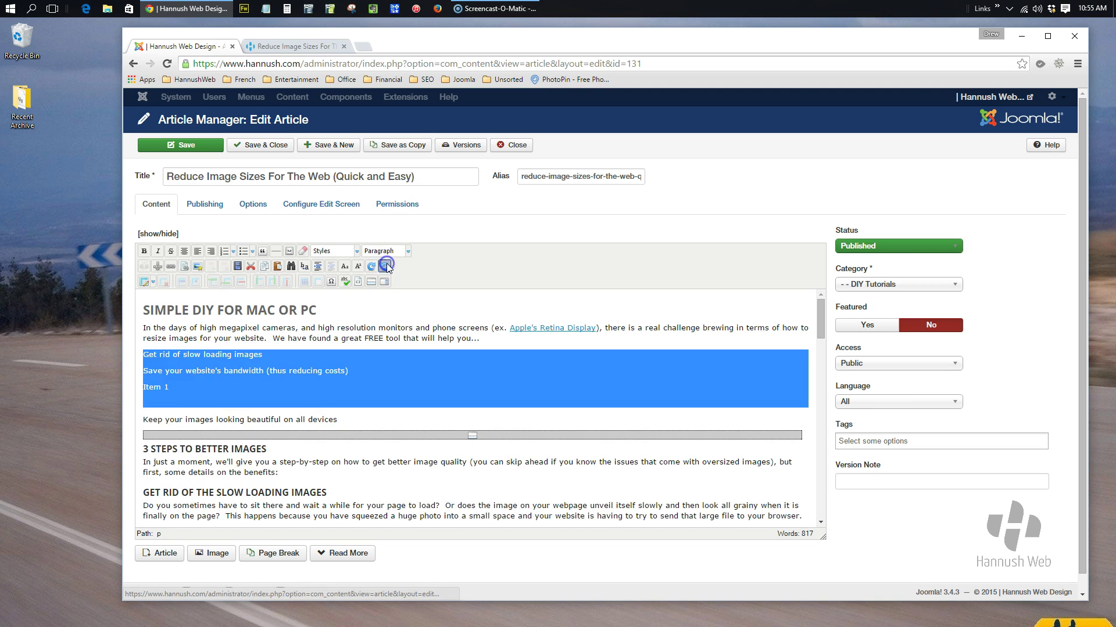
pyautogui.click(386, 266)
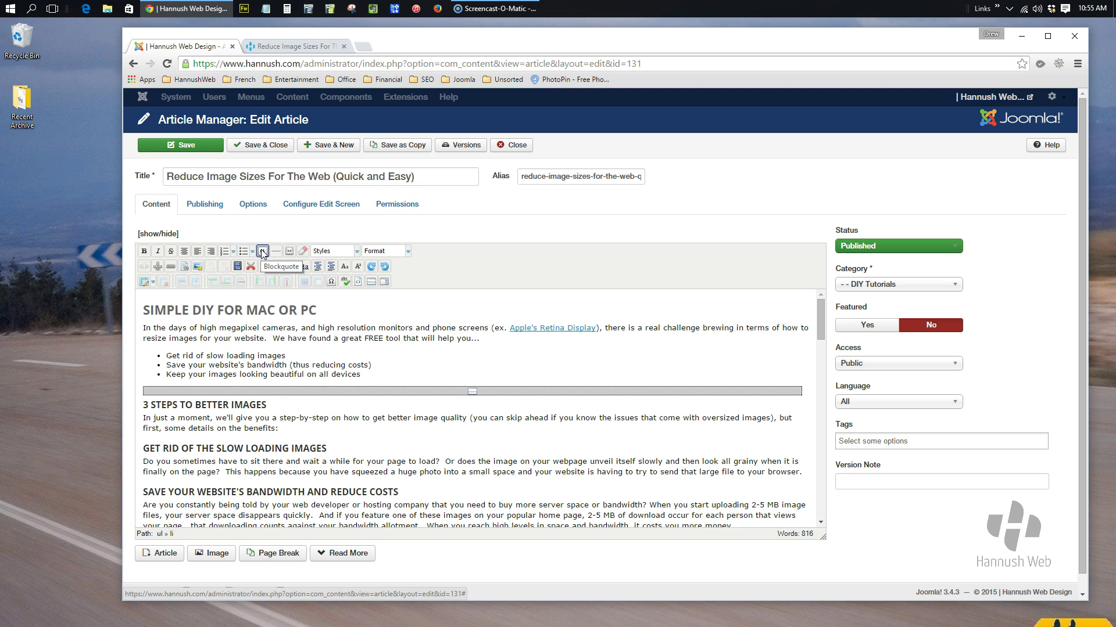
# Format the first paragraph as a blockquote and remove the blockquote again
pyautogui.click(163, 332)
pyautogui.moveTo(480, 339); pyautogui.dragTo(142, 329)
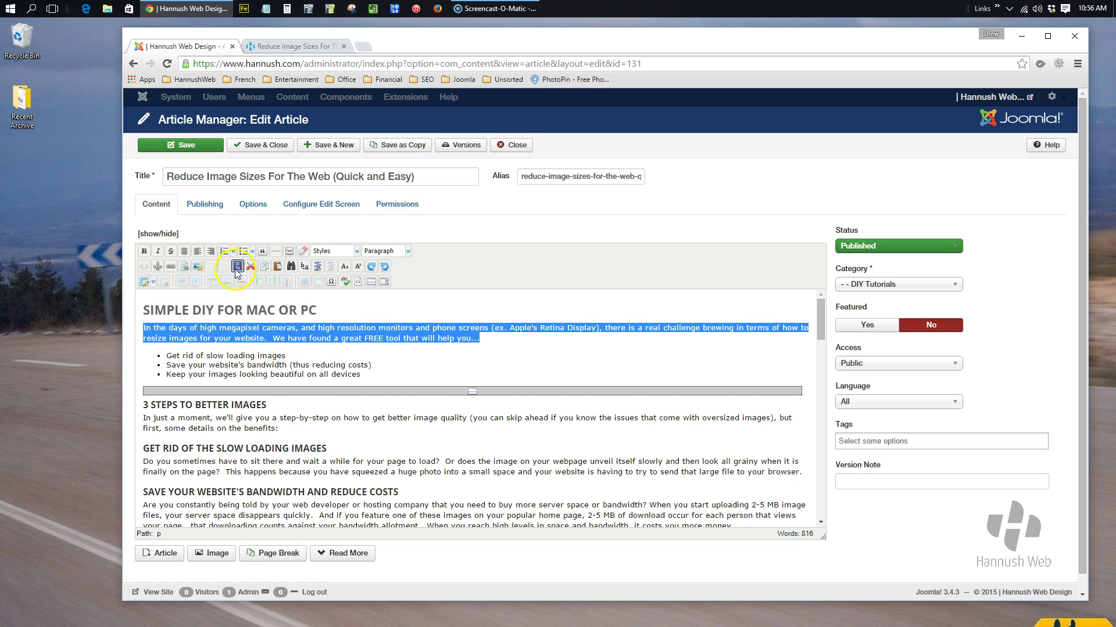
pyautogui.click(262, 251)
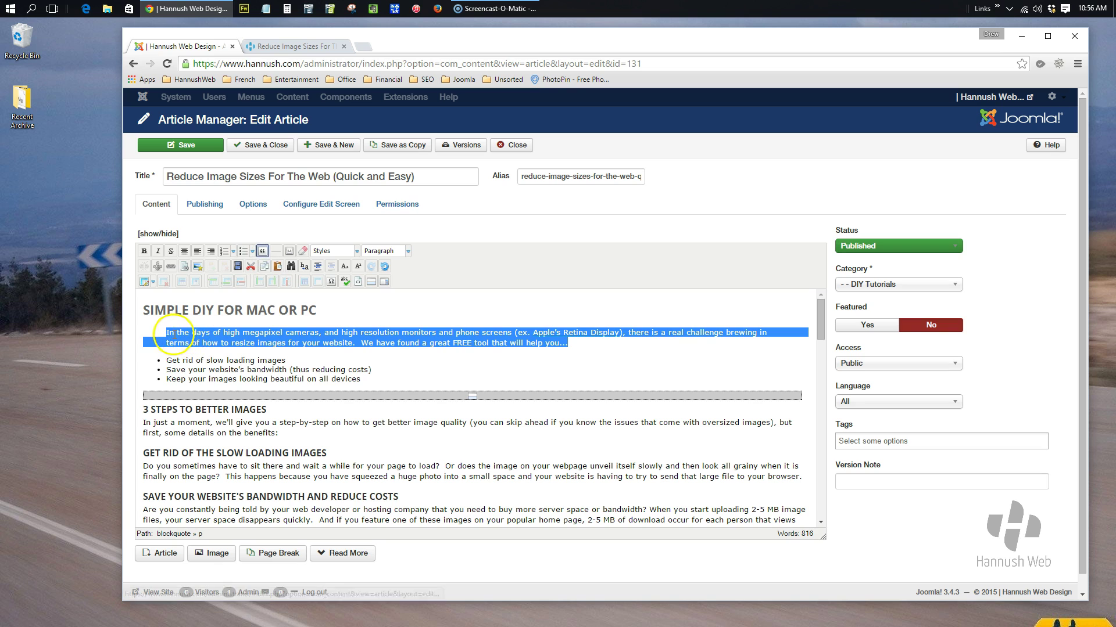
pyautogui.click(167, 333)
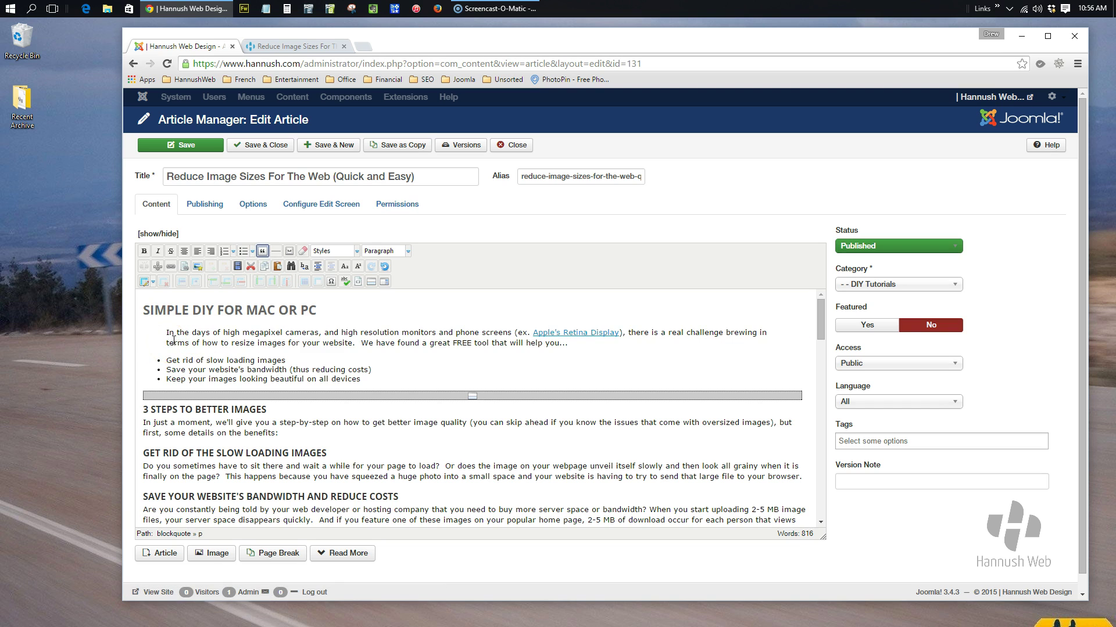
pyautogui.click(182, 334)
pyautogui.click(572, 344)
pyautogui.moveTo(572, 344); pyautogui.dragTo(133, 329)
pyautogui.click(262, 251)
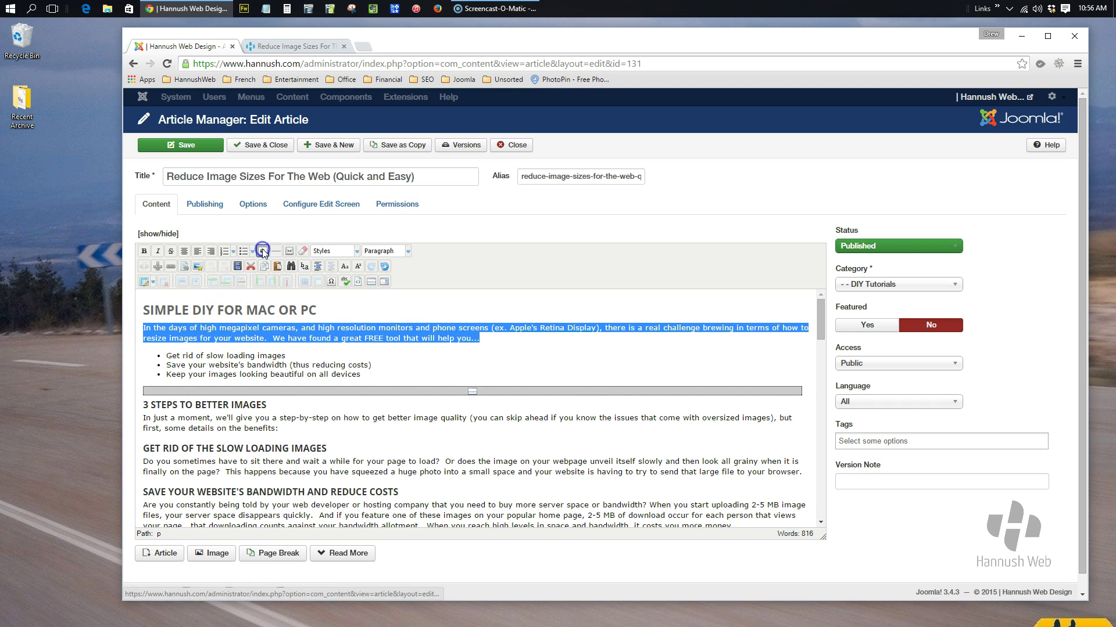
pyautogui.click(275, 338)
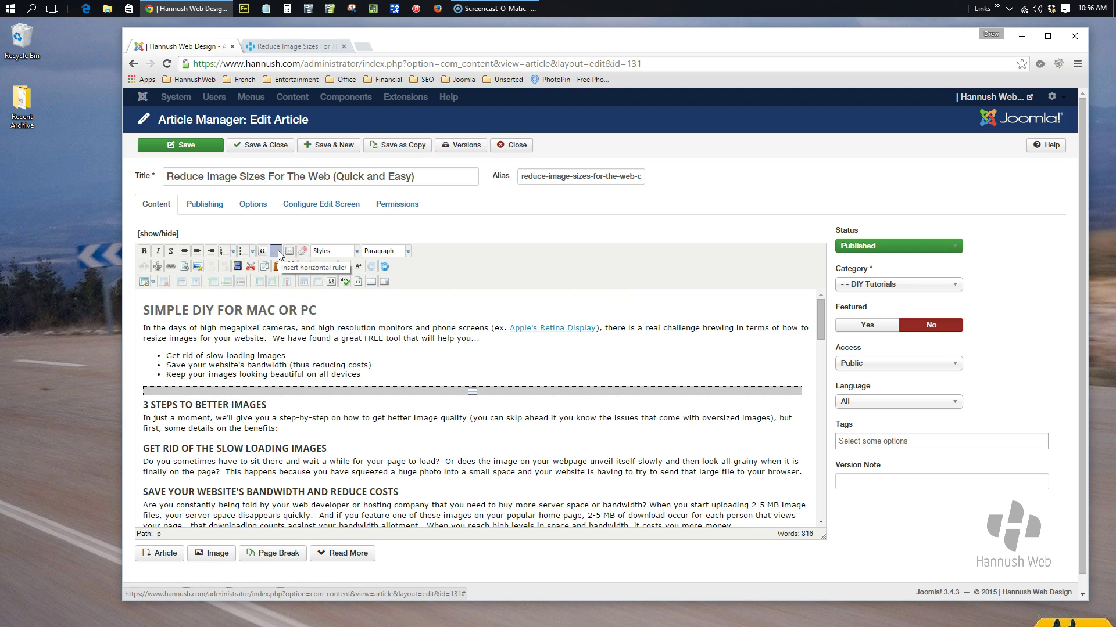
# Insert a horizontal rule on a new line between the first paragraph and the bulleted list
pyautogui.click(481, 340)
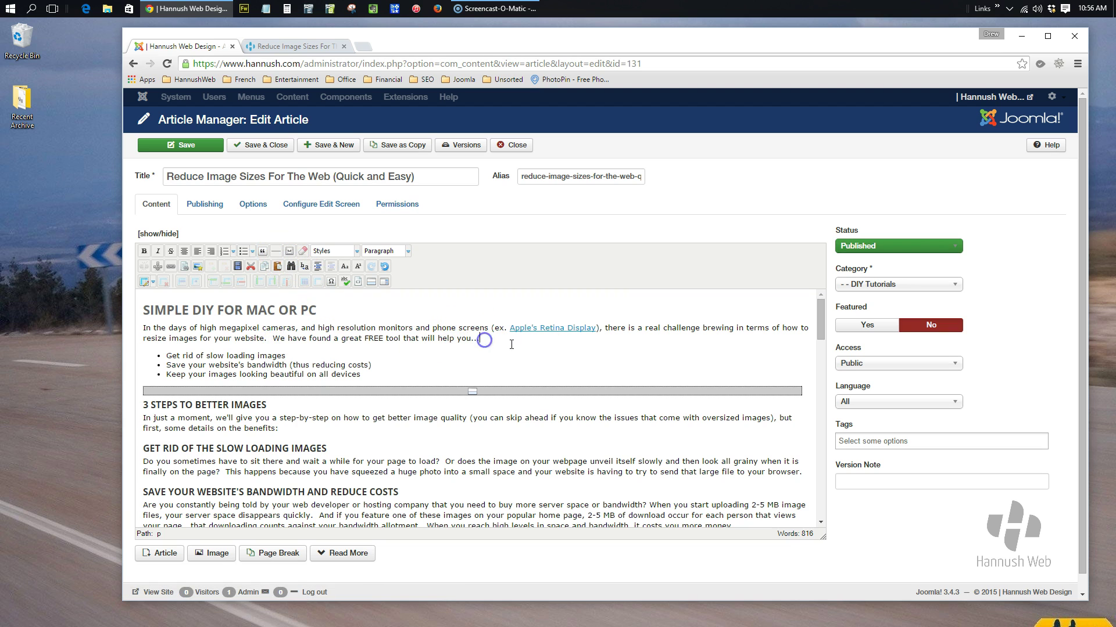
pyautogui.press('Return')
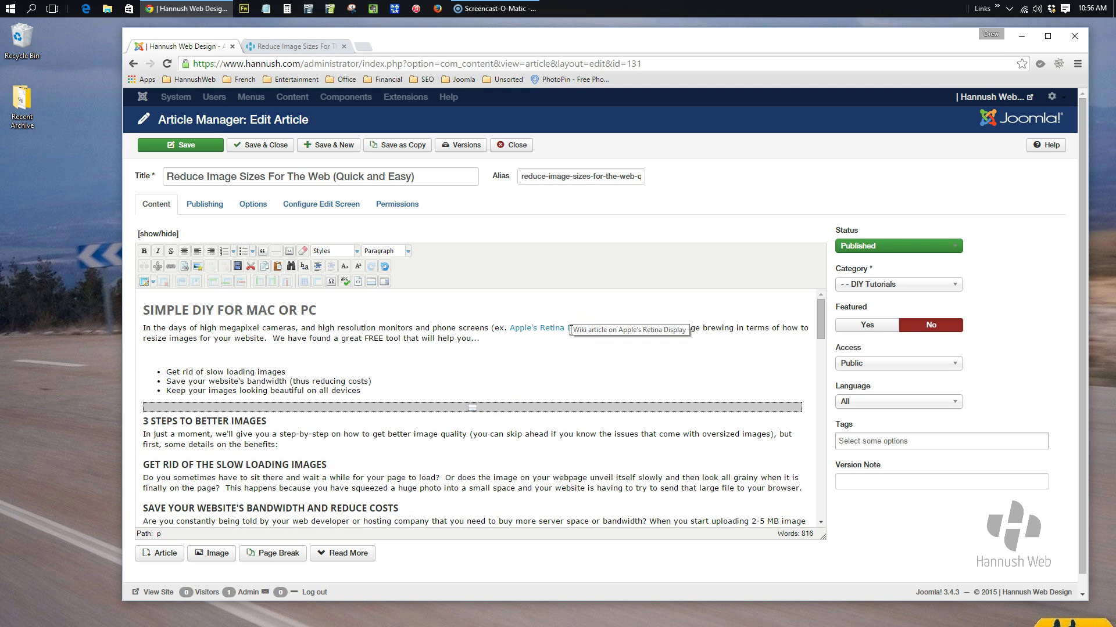
pyautogui.click(275, 251)
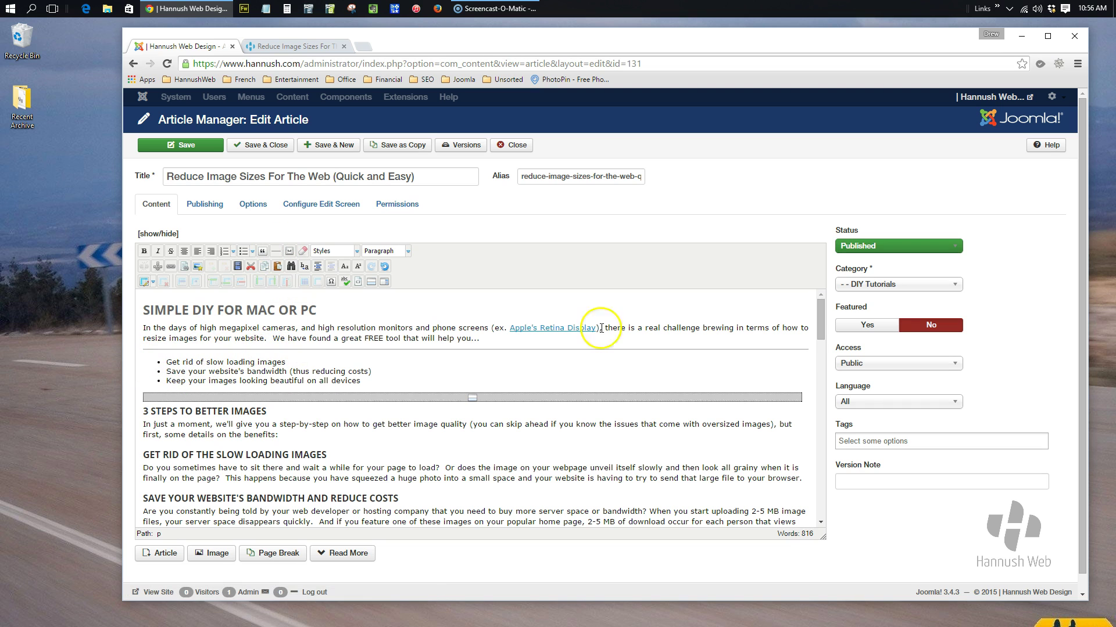
pyautogui.click(492, 337)
pyautogui.click(194, 350)
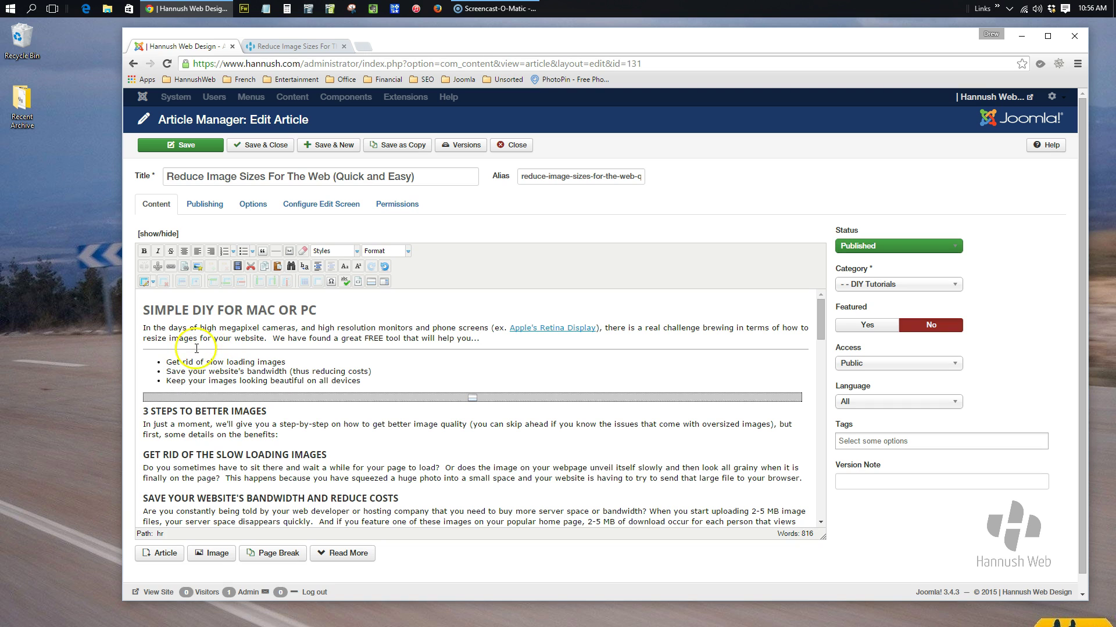
# Delete the horizontal rule above the list and make "Get rid of slow loading images" a bullet again
pyautogui.click(150, 359)
pyautogui.press('BackSpace')
pyautogui.press('BackSpace')
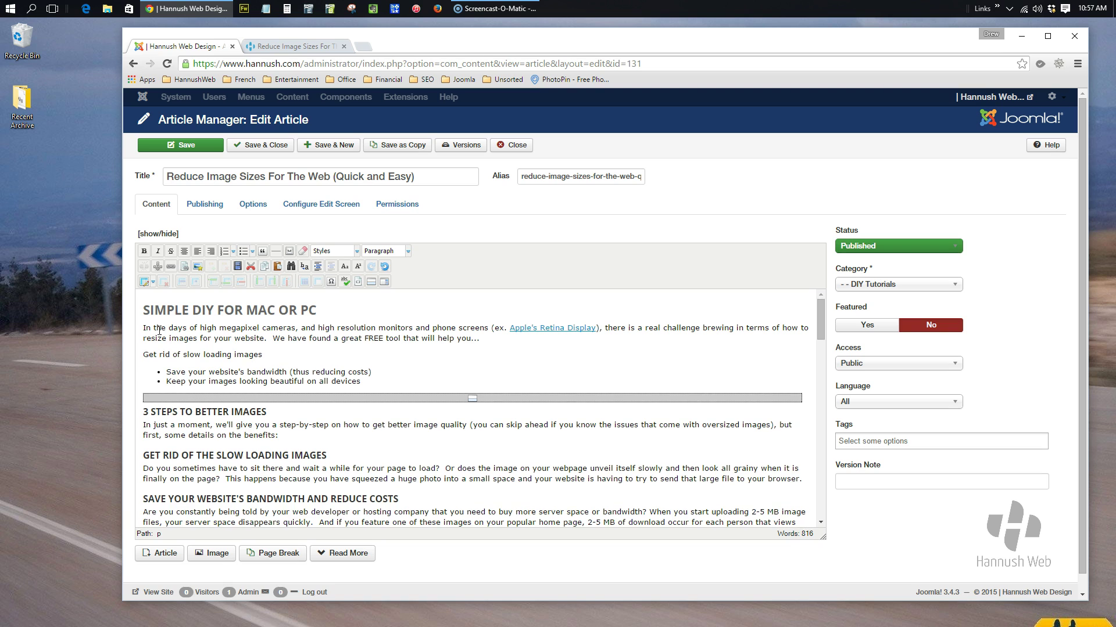
pyautogui.click(244, 253)
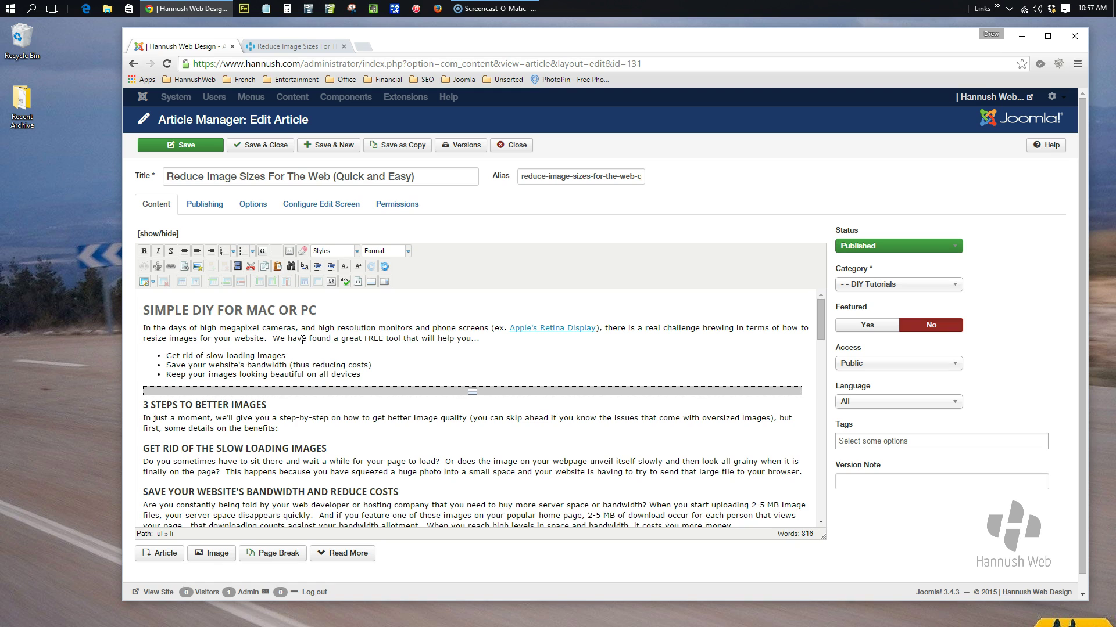
# Compare the gap before "We have found a great FREE tool" in the visual view with its non-breaking space code in the HTML source
pyautogui.click(290, 252)
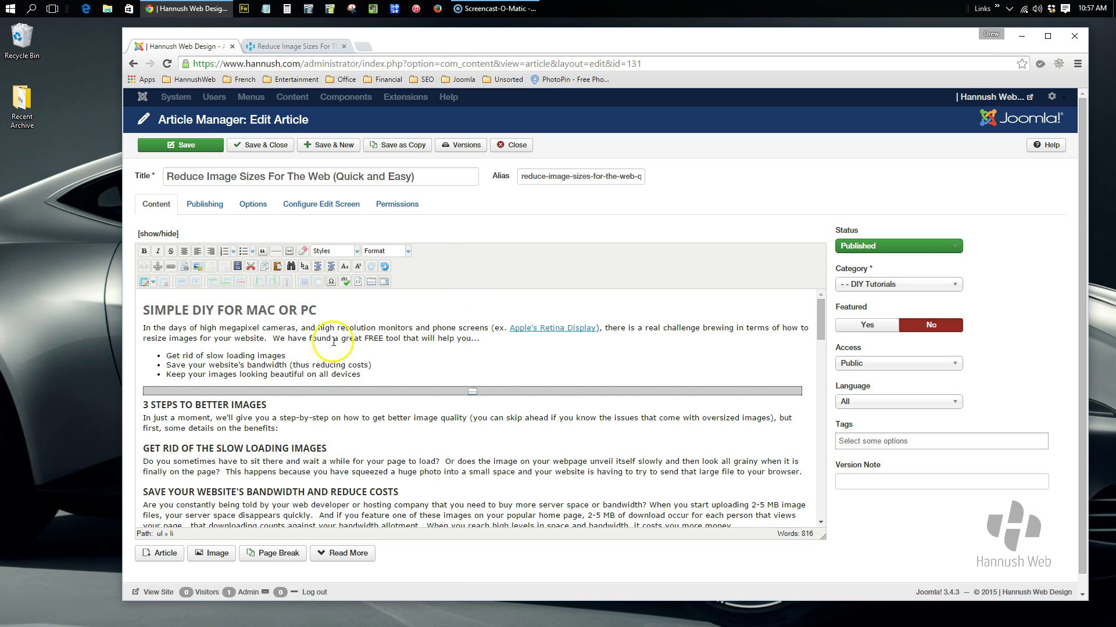
pyautogui.doubleClick(269, 338)
pyautogui.click(270, 338)
pyautogui.click(159, 233)
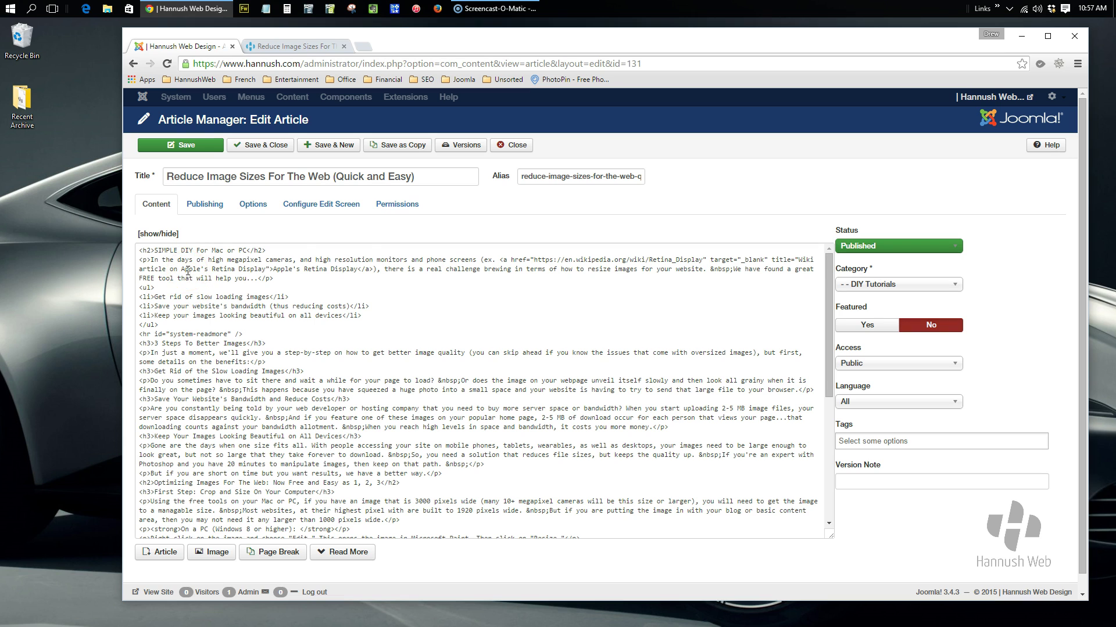
pyautogui.click(156, 235)
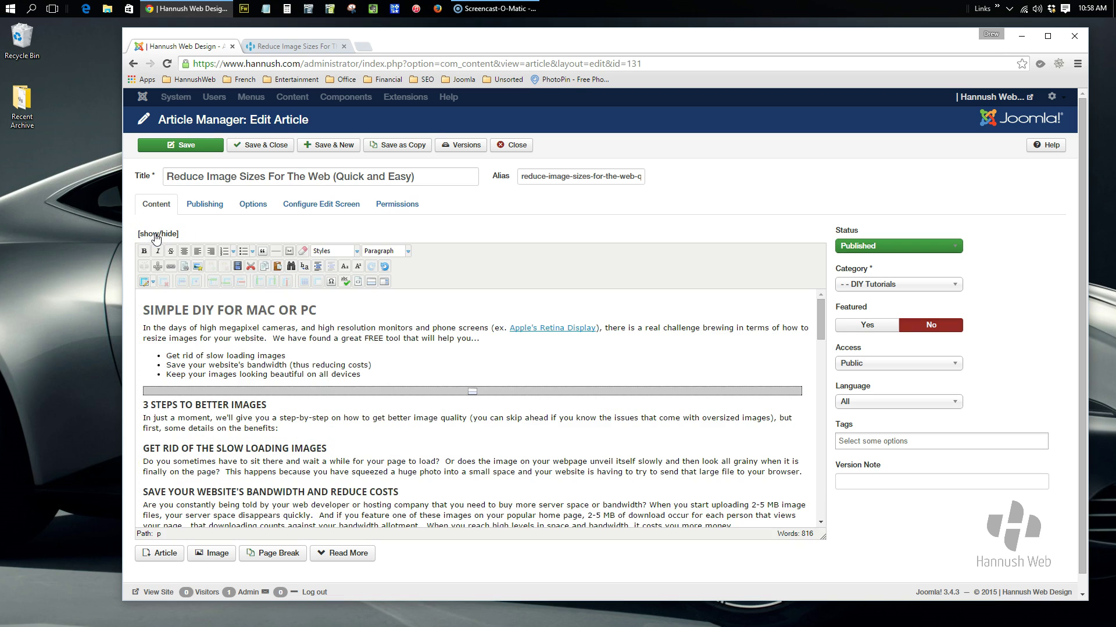
pyautogui.click(156, 234)
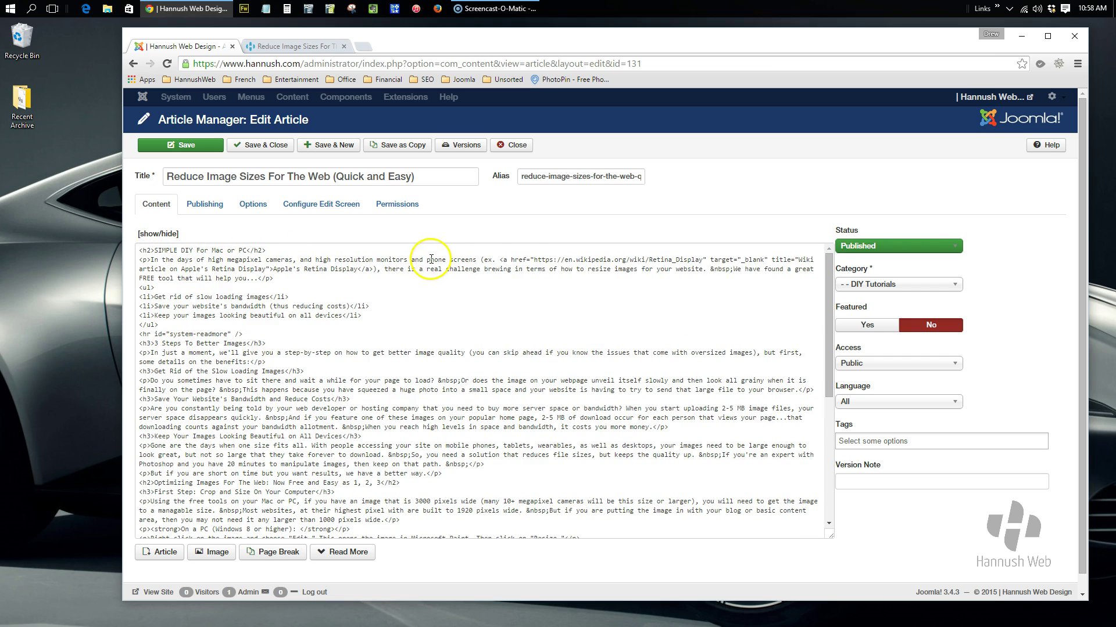
pyautogui.doubleClick(711, 269)
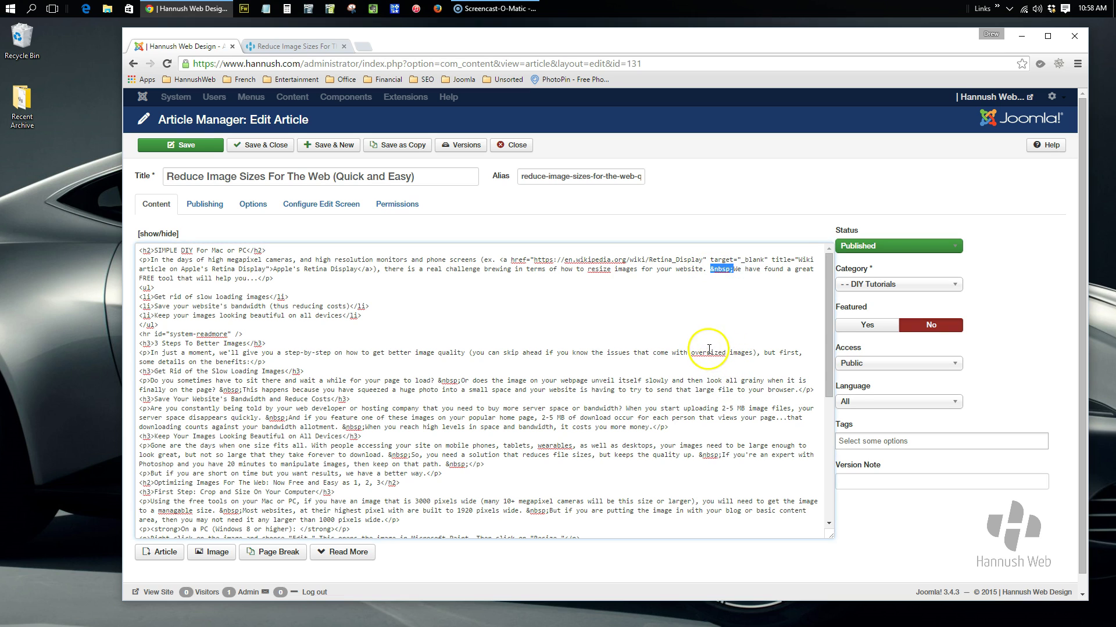
pyautogui.click(159, 238)
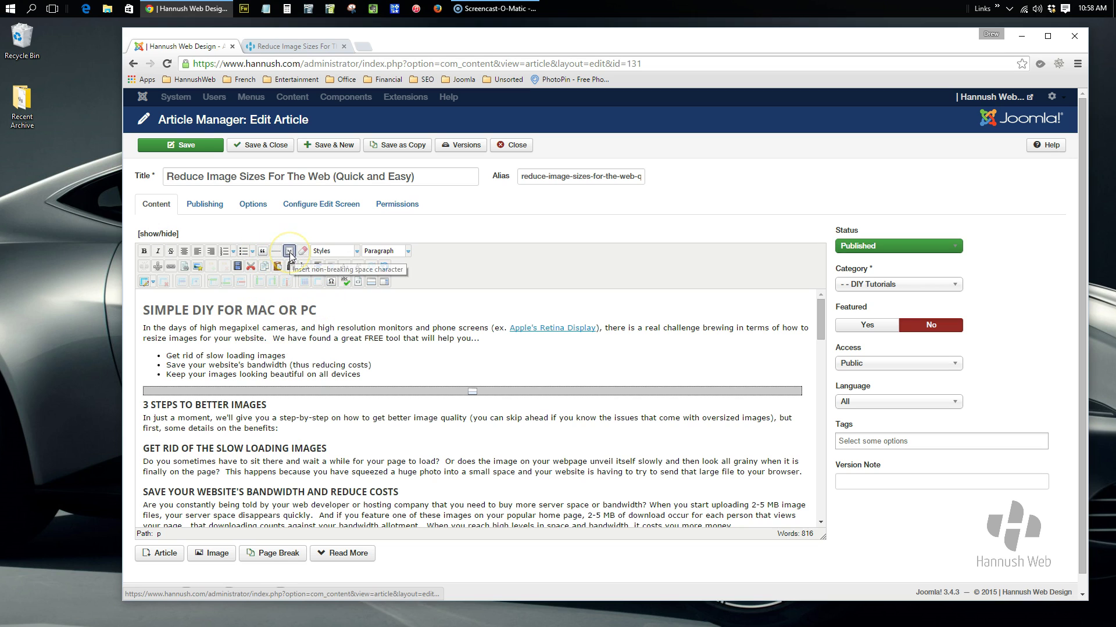
# Insert several non-breaking spaces before "We have found a great FREE tool" and check their code in the HTML source
pyautogui.click(273, 338)
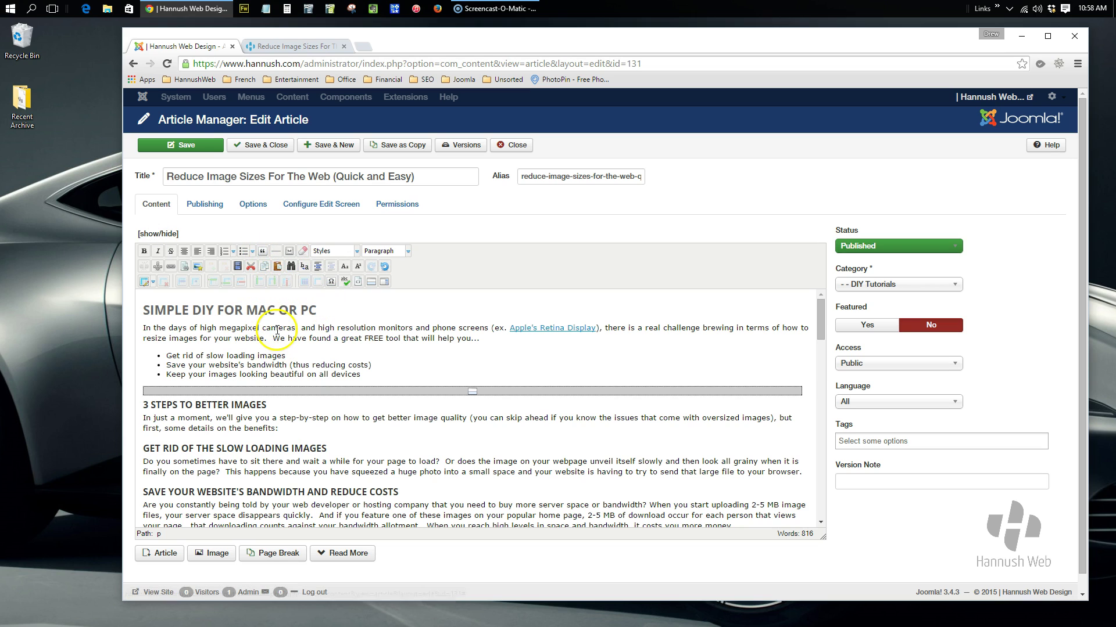
pyautogui.click(289, 251)
pyautogui.click(288, 251)
pyautogui.click(289, 251)
pyautogui.click(289, 251)
pyautogui.click(289, 251)
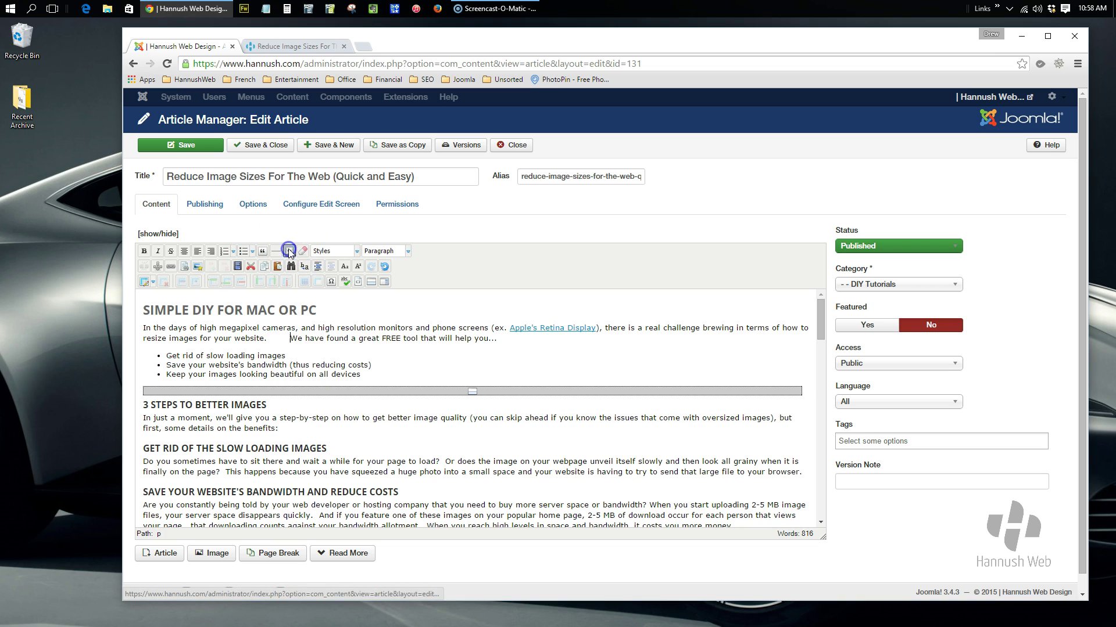
pyautogui.click(166, 234)
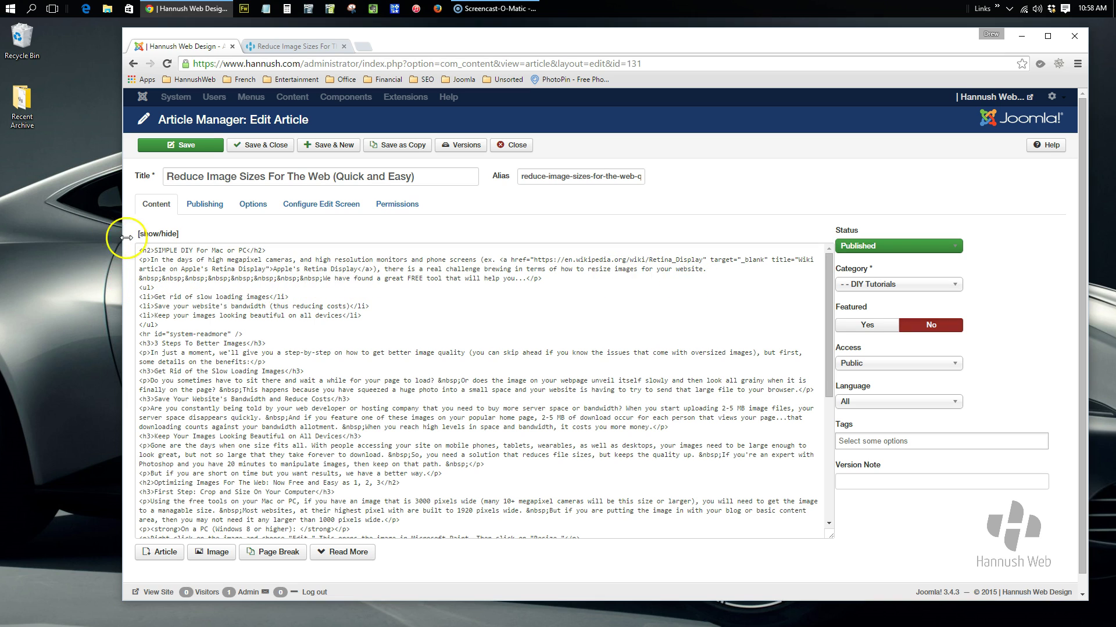
pyautogui.click(156, 234)
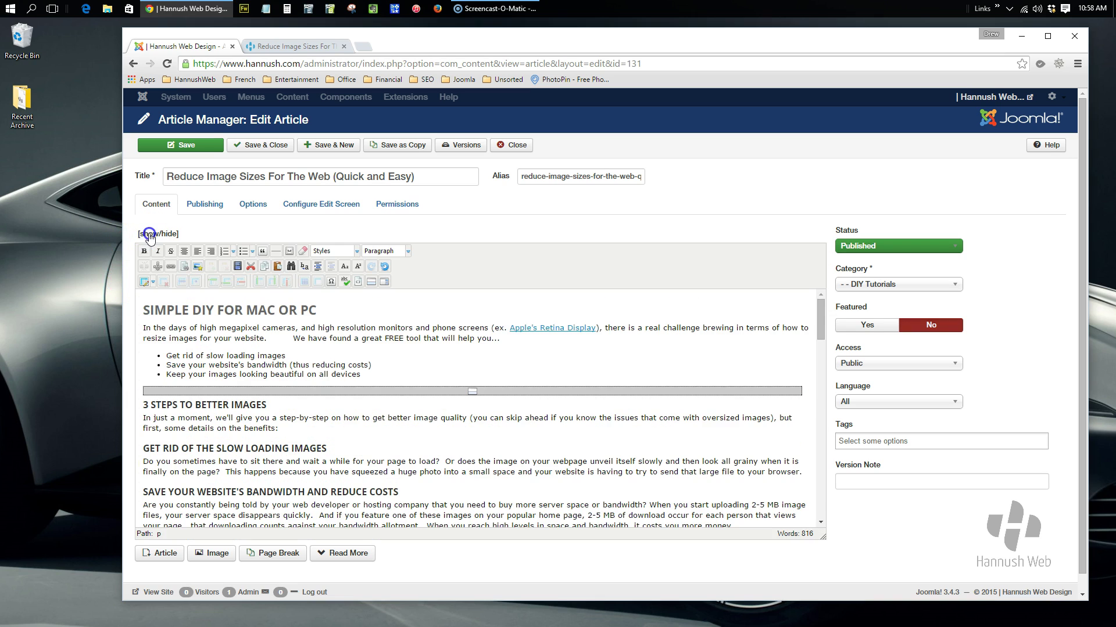
# Delete the extra spaces before "We have found a great FREE tool", leaving a single space between the sentences
pyautogui.doubleClick(269, 336)
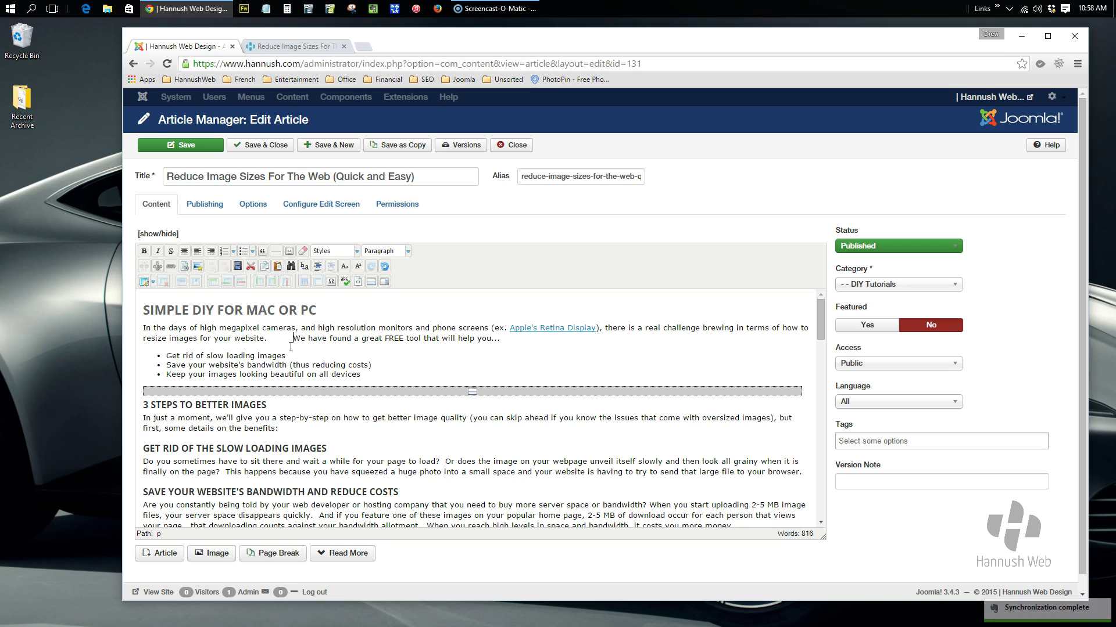
pyautogui.press('BackSpace')
pyautogui.press('BackSpace')
pyautogui.press('BackSpace')
pyautogui.press('BackSpace')
pyautogui.press('BackSpace')
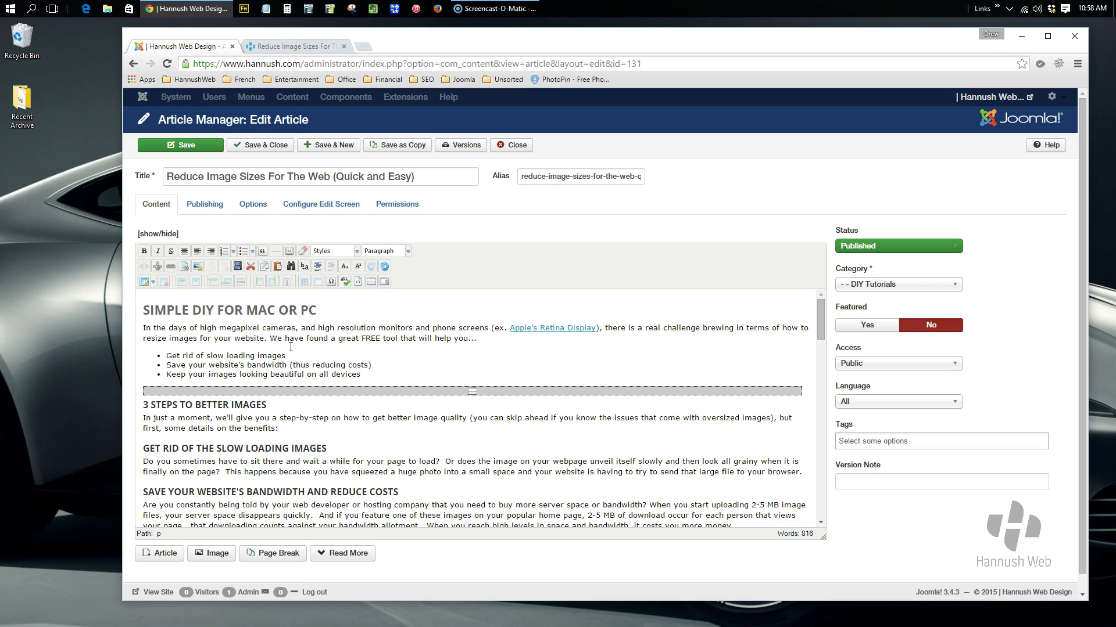
# Retype the trailing dots after "will help you" at the end of the intro paragraph
pyautogui.click(306, 326)
pyautogui.click(481, 339)
pyautogui.click(477, 340)
pyautogui.click(472, 339)
pyautogui.write('..')
# Apply Remove Formatting to the intro paragraph and check the result in the article's HTML source
pyautogui.moveTo(477, 340); pyautogui.dragTo(141, 325)
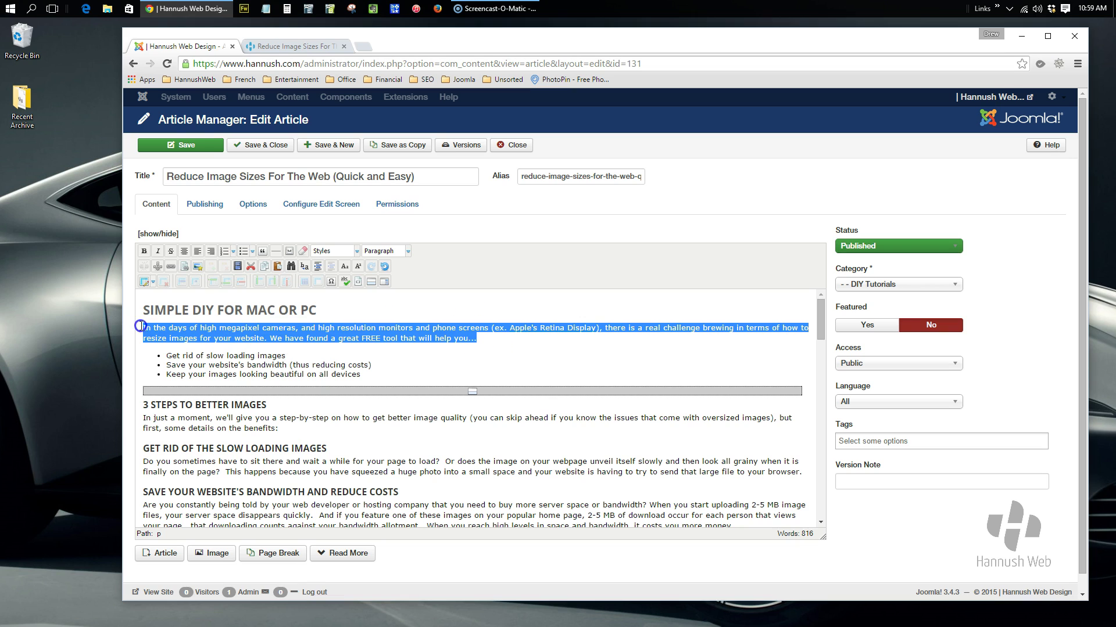
pyautogui.click(303, 252)
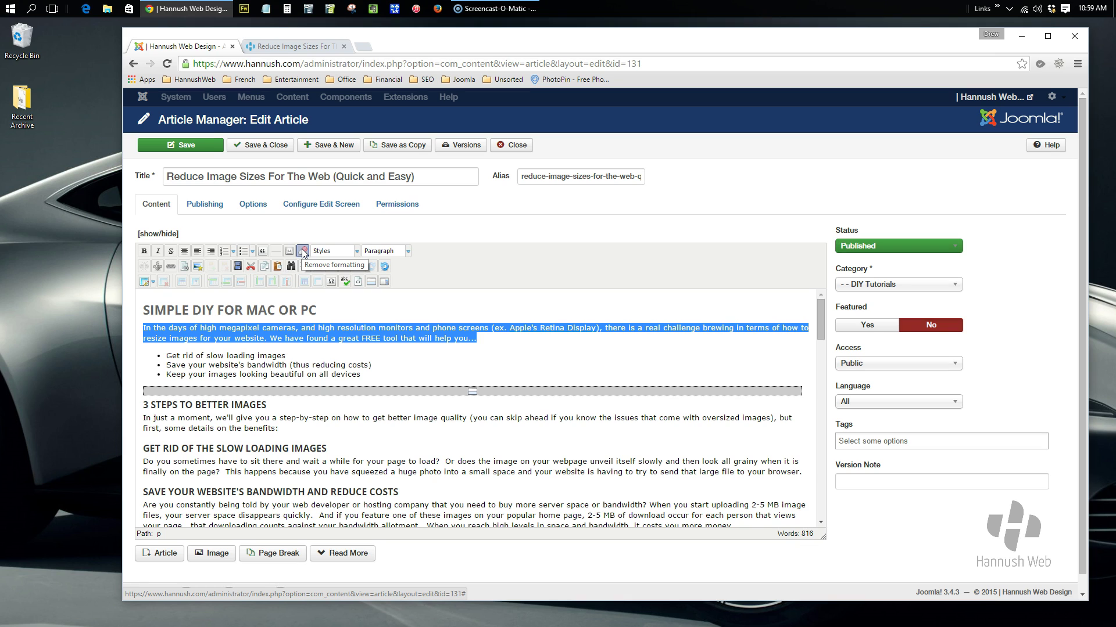
pyautogui.click(326, 361)
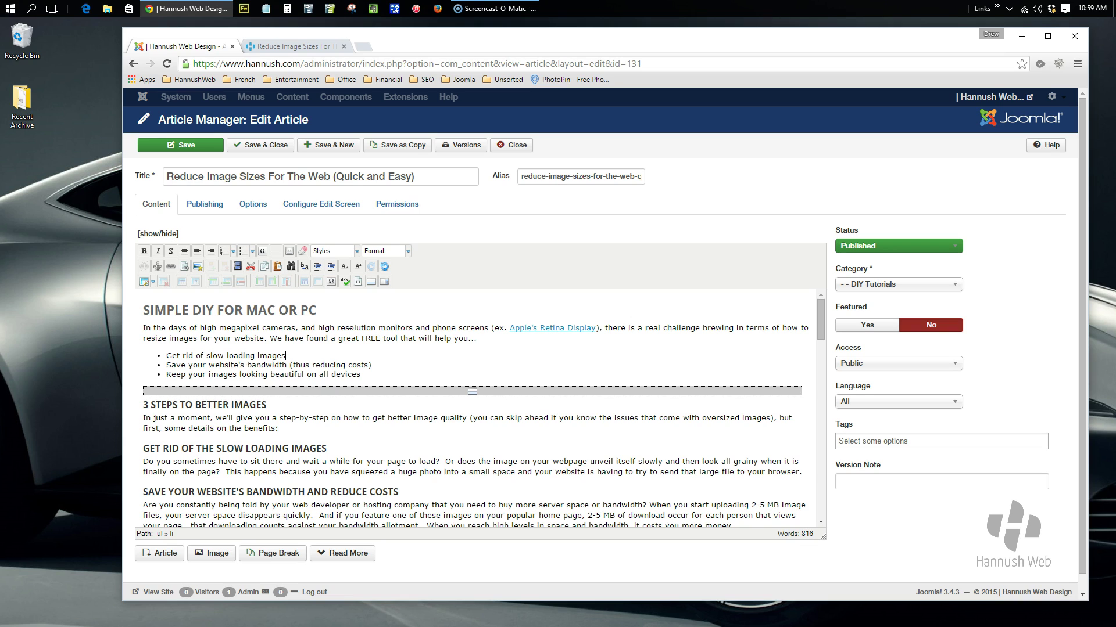
pyautogui.click(169, 233)
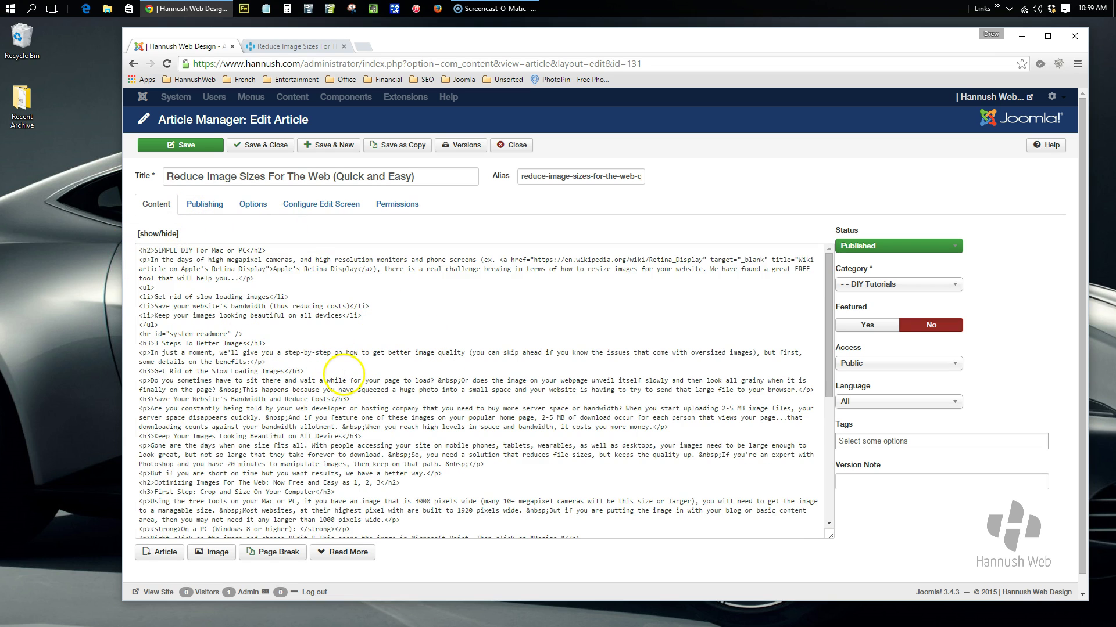
pyautogui.click(170, 235)
# Undo the last edit, and apply Remove Formatting to the intro paragraph together with the bulleted list below it
pyautogui.moveTo(361, 376); pyautogui.dragTo(139, 323)
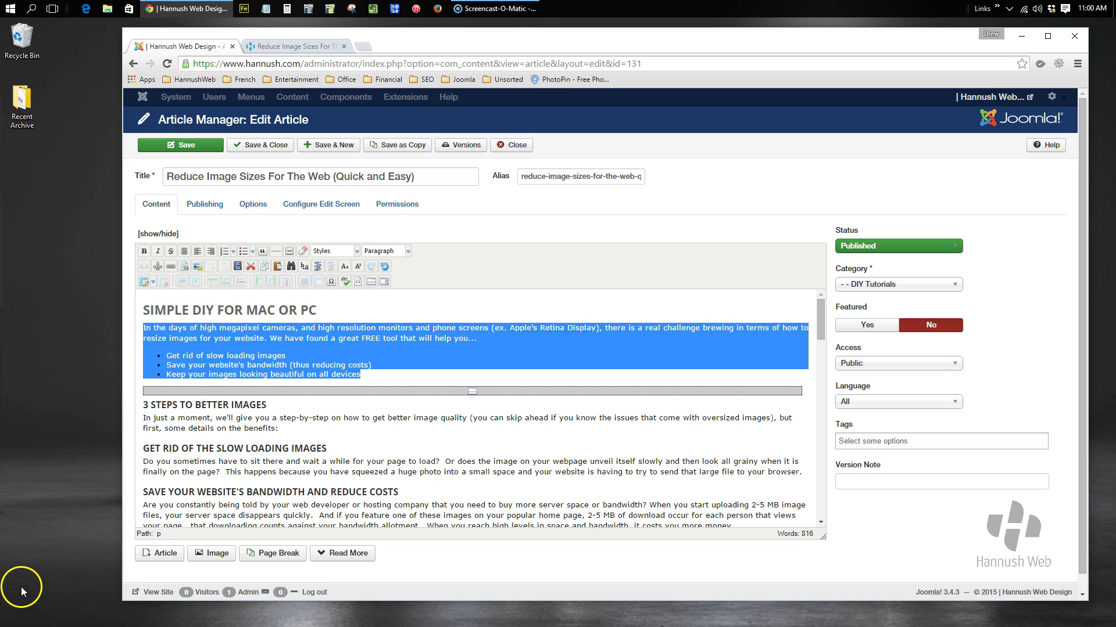
pyautogui.hotkey('ctrl', 'z')
pyautogui.click(241, 315)
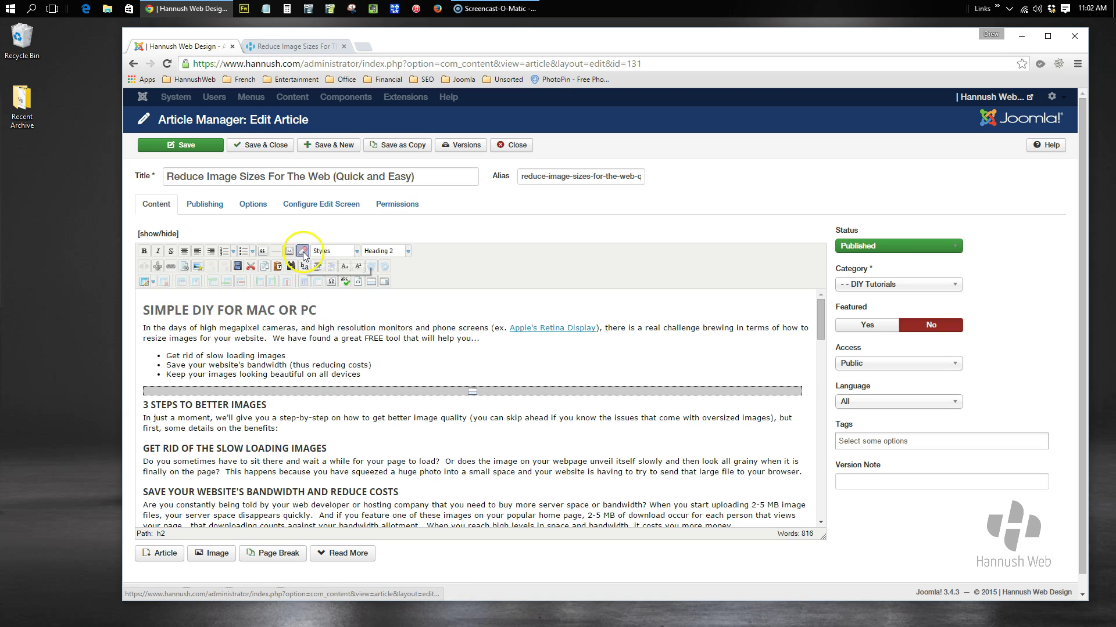
pyautogui.moveTo(366, 376); pyautogui.dragTo(143, 327)
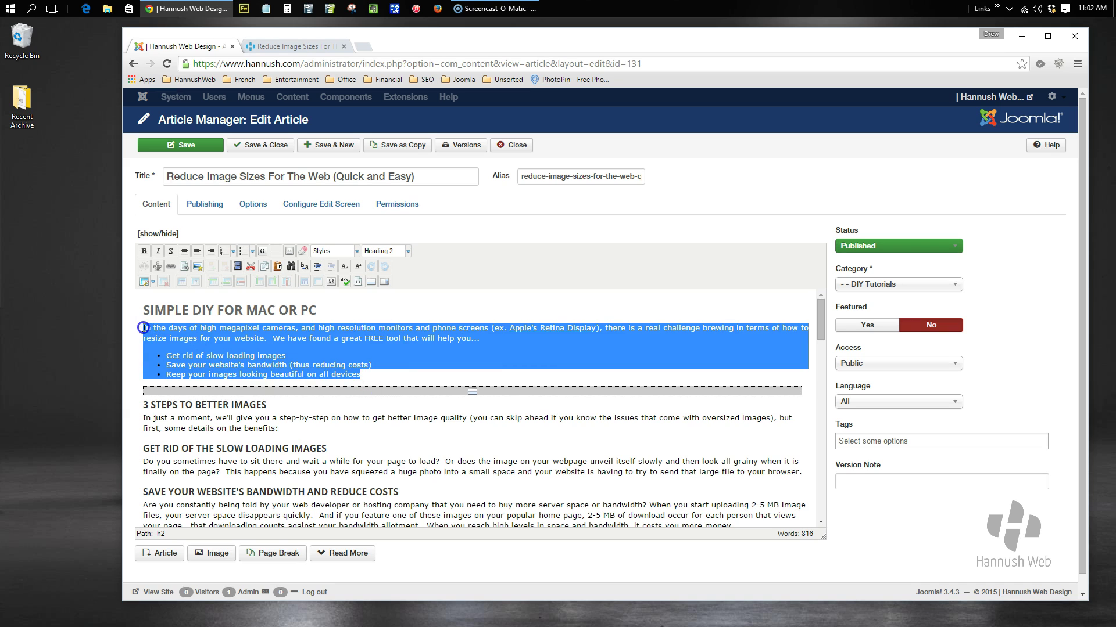
pyautogui.click(302, 254)
pyautogui.click(255, 330)
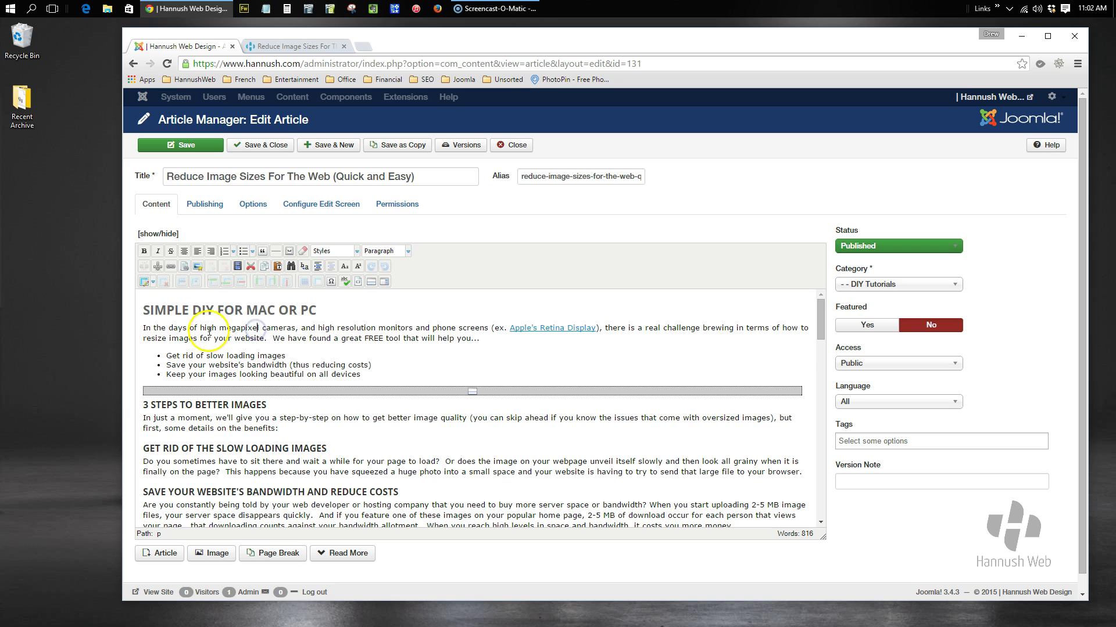
# Make "high megapixel cameras" in the intro paragraph bold
pyautogui.moveTo(200, 328); pyautogui.dragTo(305, 330)
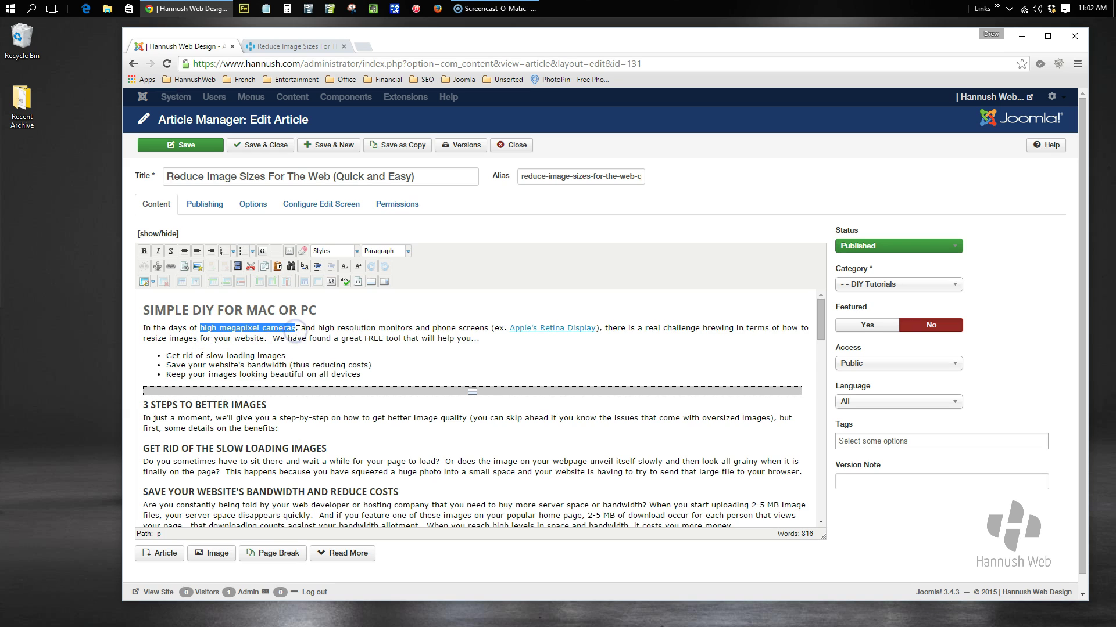
pyautogui.hotkey('ctrl', 'b')
pyautogui.click(335, 354)
# Clear the bold text by applying Remove Formatting across the intro paragraph and the bulleted list
pyautogui.moveTo(361, 375); pyautogui.dragTo(136, 327)
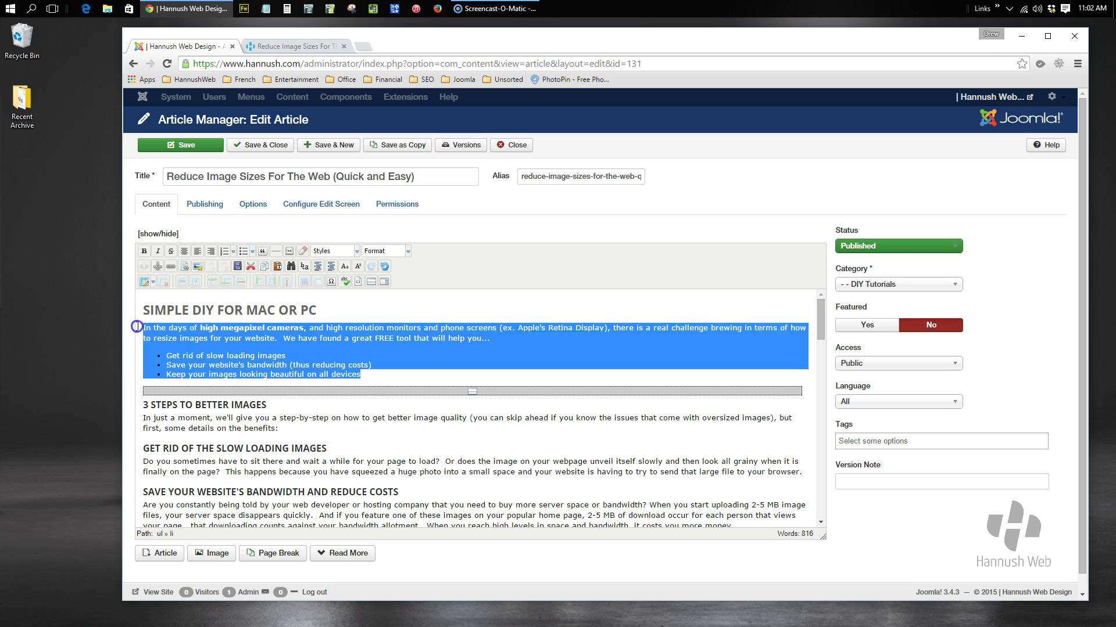
pyautogui.click(302, 251)
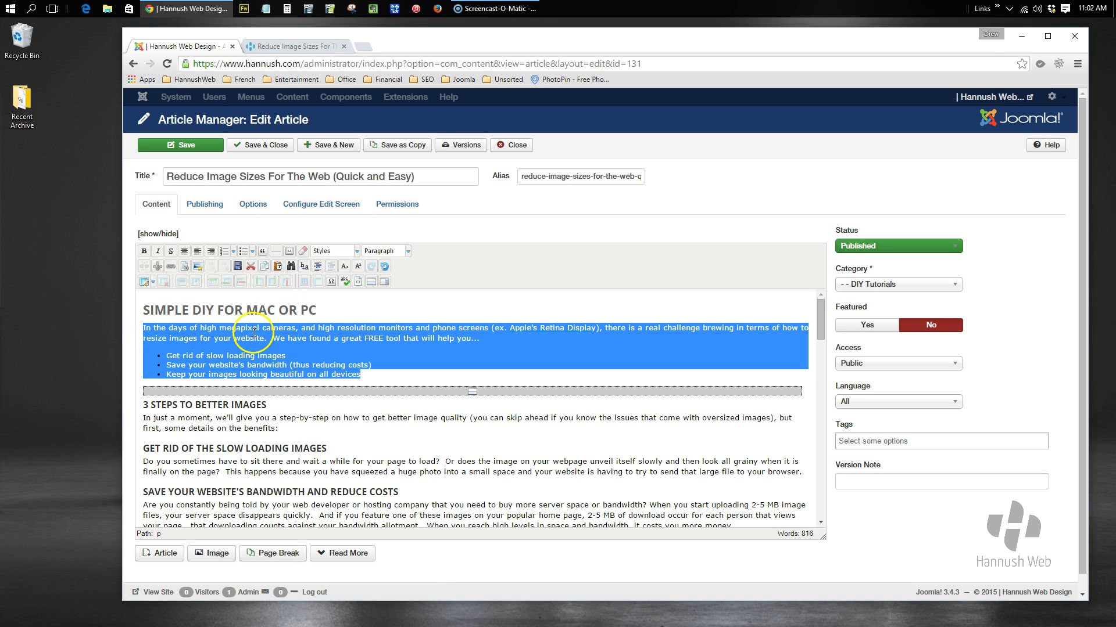
pyautogui.click(362, 338)
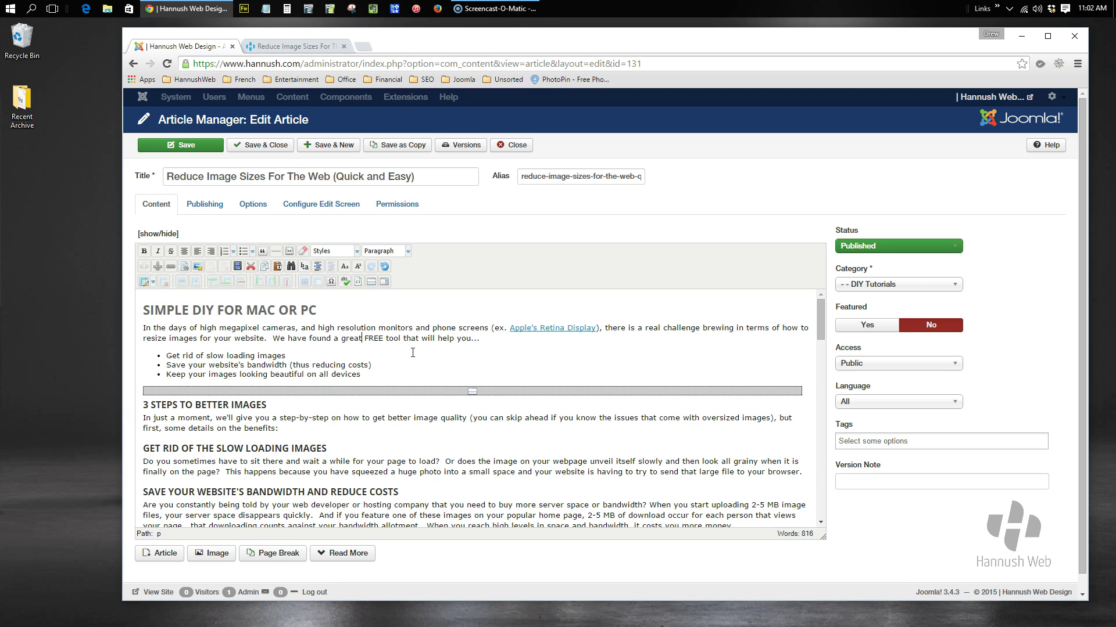
pyautogui.click(421, 341)
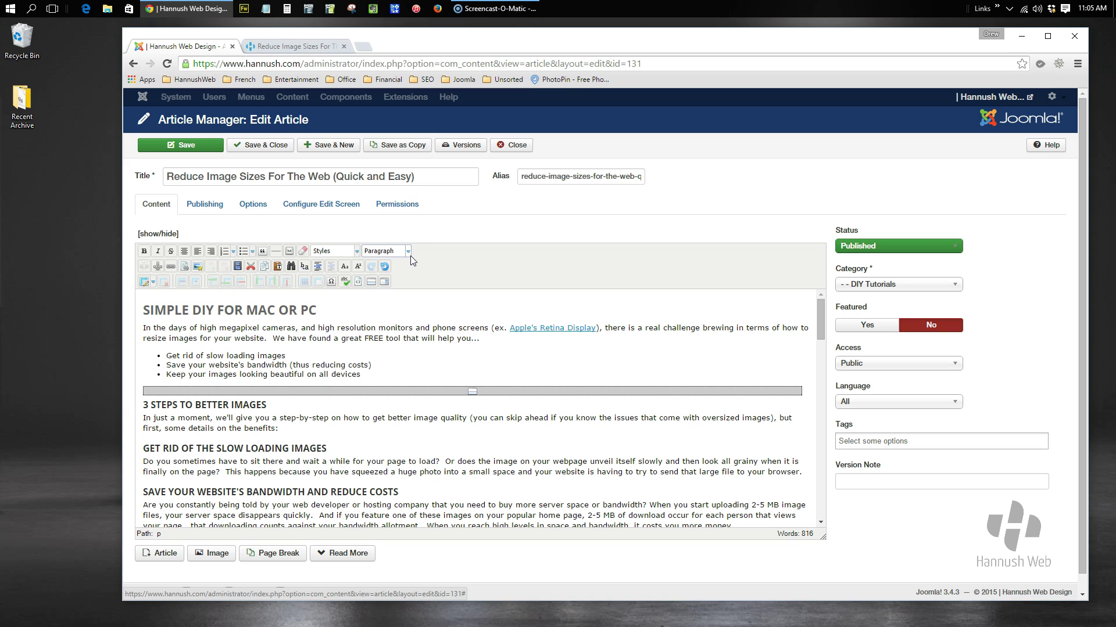
# Browse the custom inline styles available for the intro paragraph without applying any
pyautogui.click(349, 329)
pyautogui.click(358, 251)
pyautogui.scroll(-2, 358, 303)
pyautogui.scroll(-5, 359, 308)
pyautogui.scroll(3, 360, 308)
pyautogui.scroll(5, 360, 308)
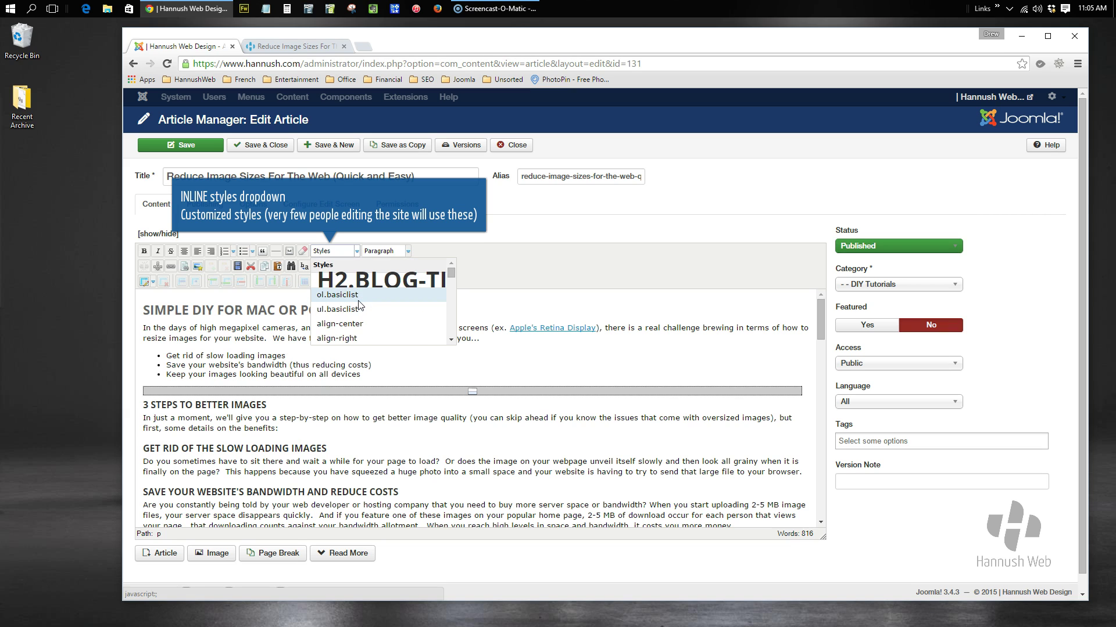
pyautogui.click(487, 236)
pyautogui.click(350, 252)
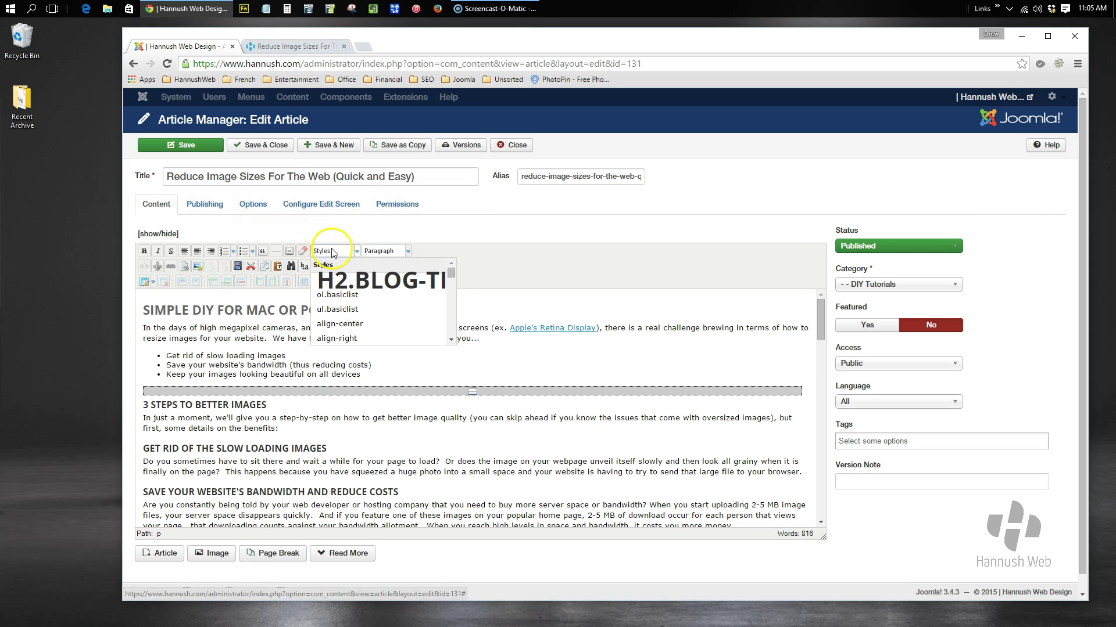
# Compare selecting only "high megapixel cameras" with selecting the whole intro paragraph, and check the paragraph's block format and element path
pyautogui.moveTo(197, 329); pyautogui.dragTo(295, 329)
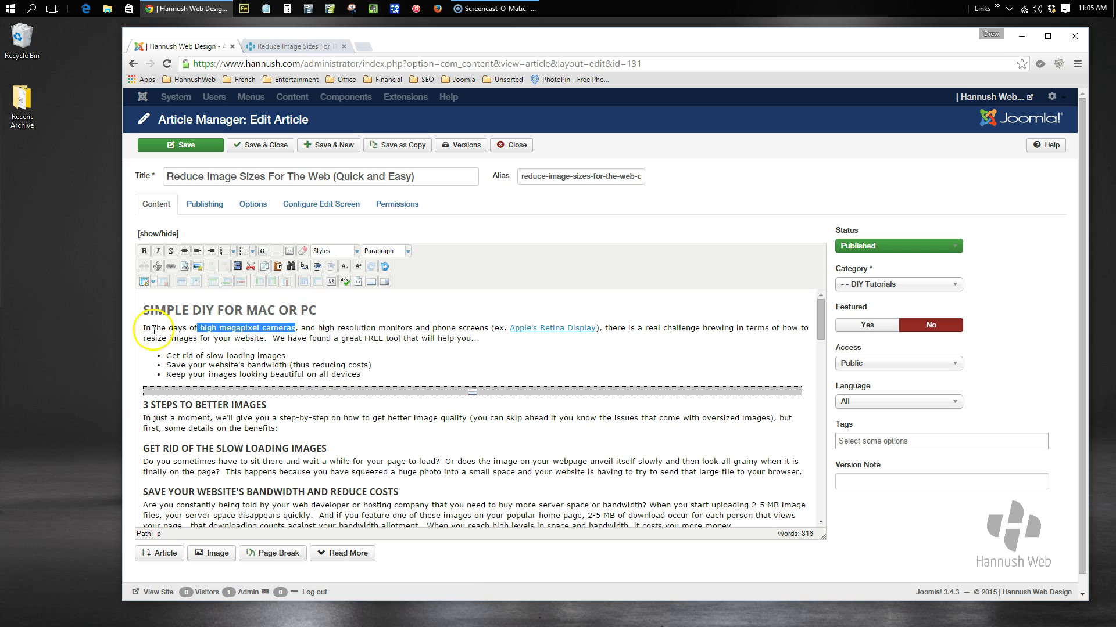
pyautogui.moveTo(142, 329); pyautogui.dragTo(485, 338)
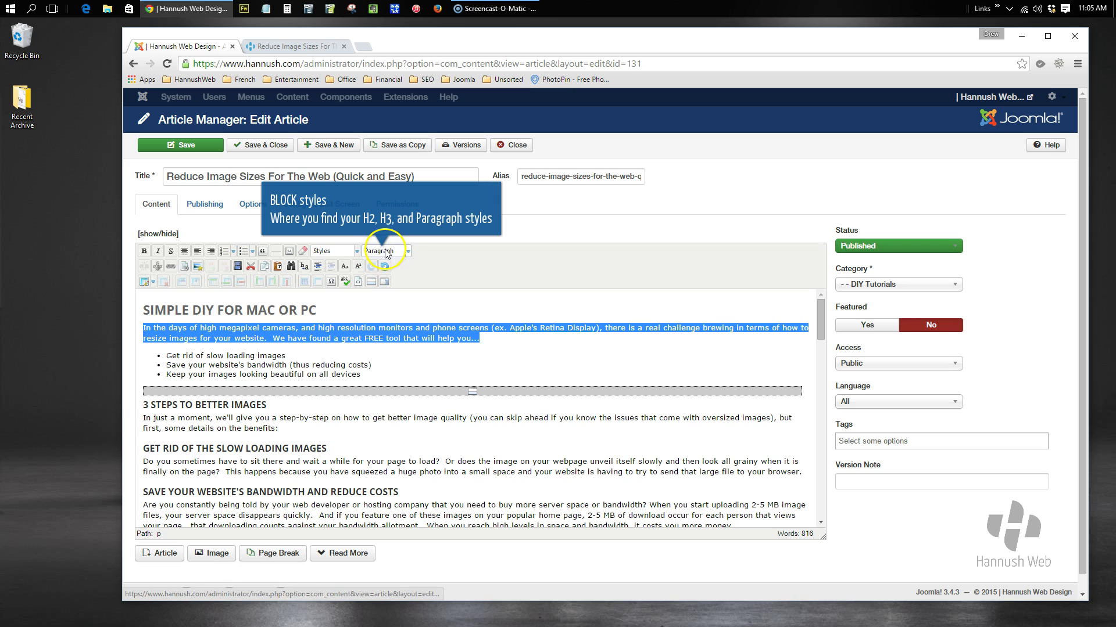
pyautogui.click(160, 534)
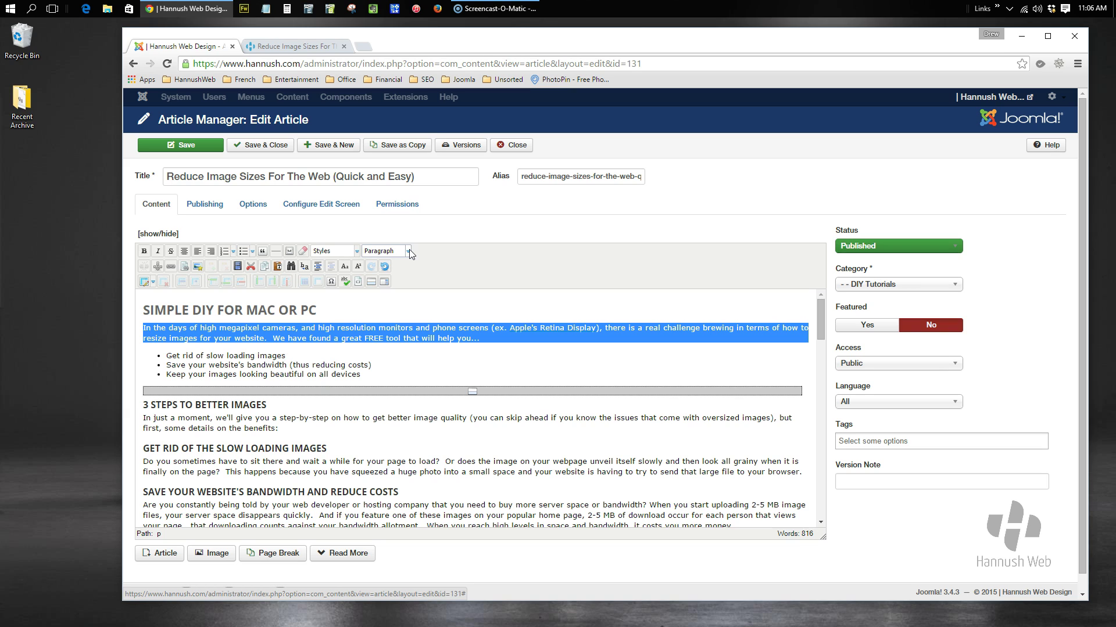
# Add a new line reading "Headline 2 - Subheadline" between the intro paragraph and the bulleted list
pyautogui.click(143, 329)
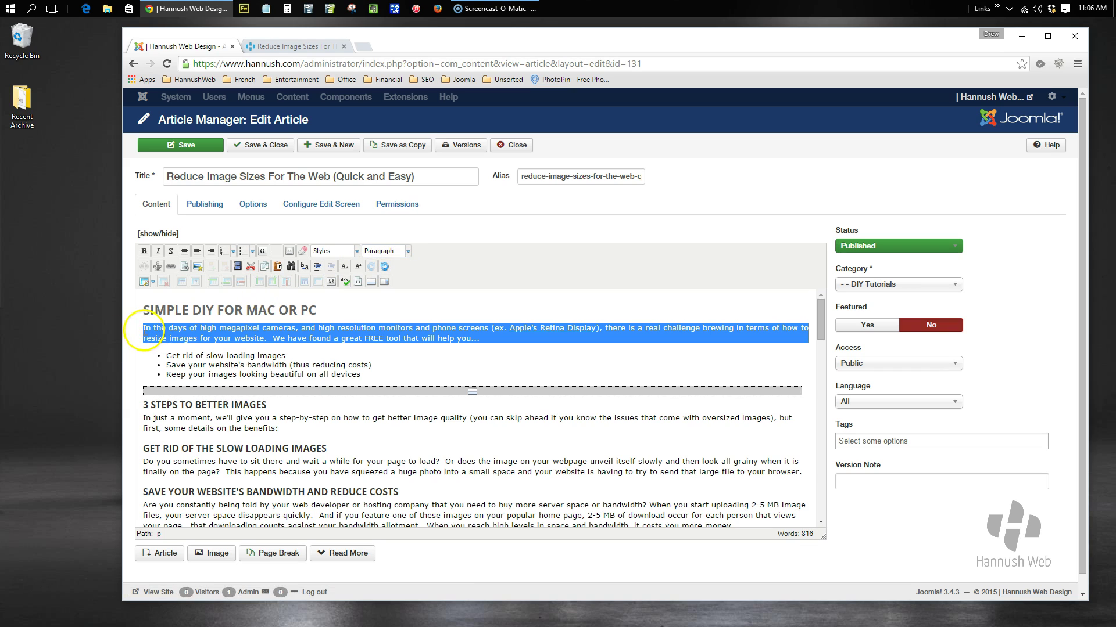
pyautogui.click(485, 338)
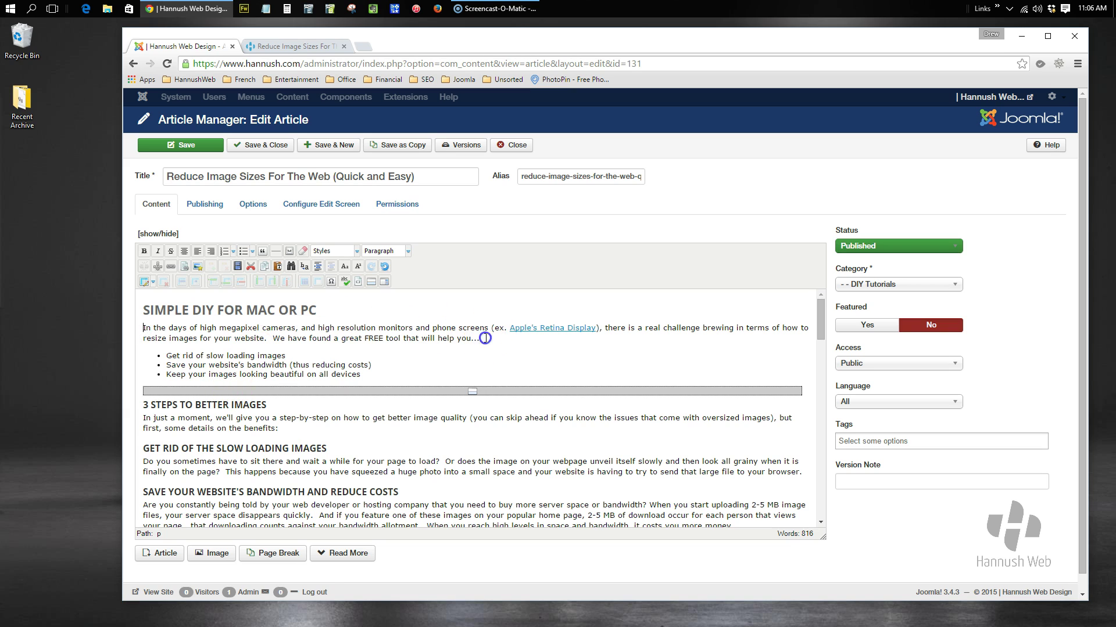
pyautogui.press('Return')
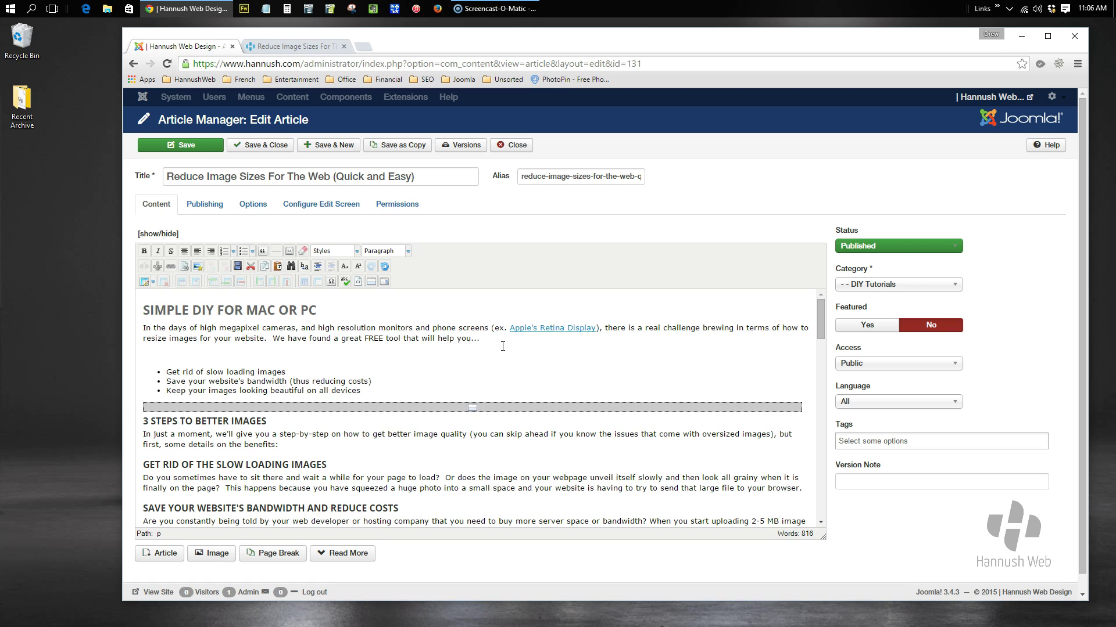
pyautogui.write('Headline 2 - Subheadline')
# Format the whole "Headline 2 - Subheadline" line as Heading 2
pyautogui.click(229, 356)
pyautogui.click(159, 535)
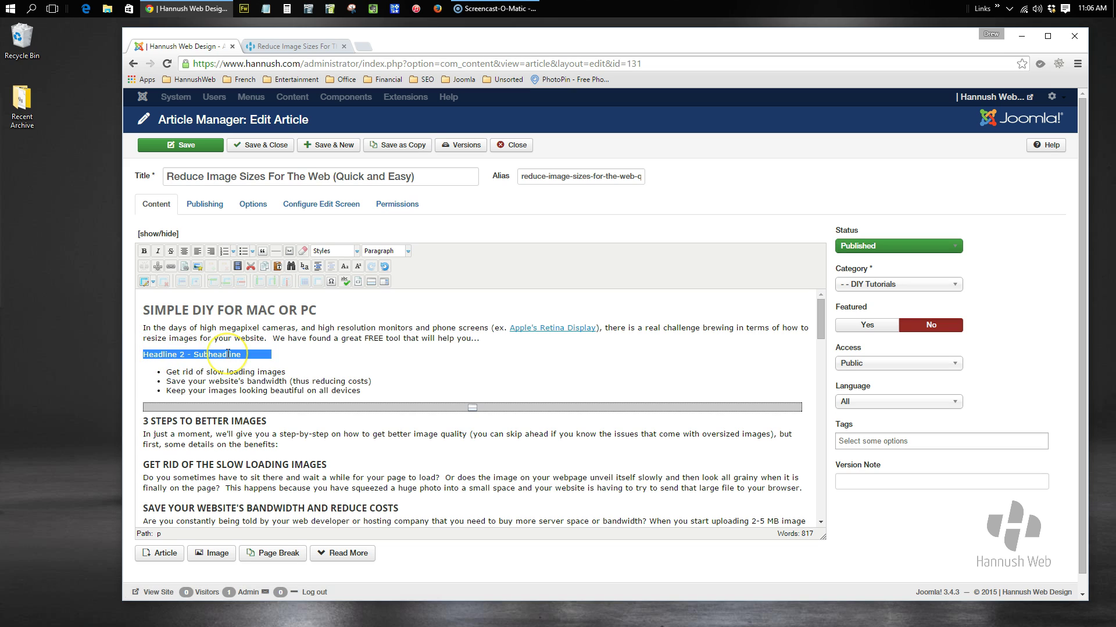
pyautogui.click(391, 251)
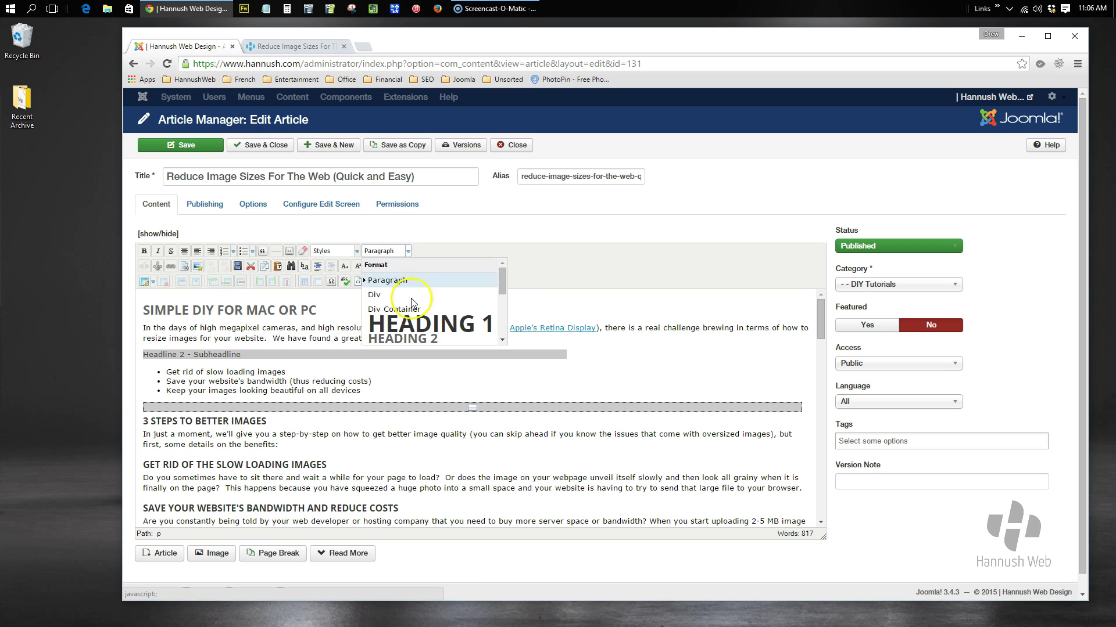
pyautogui.click(413, 337)
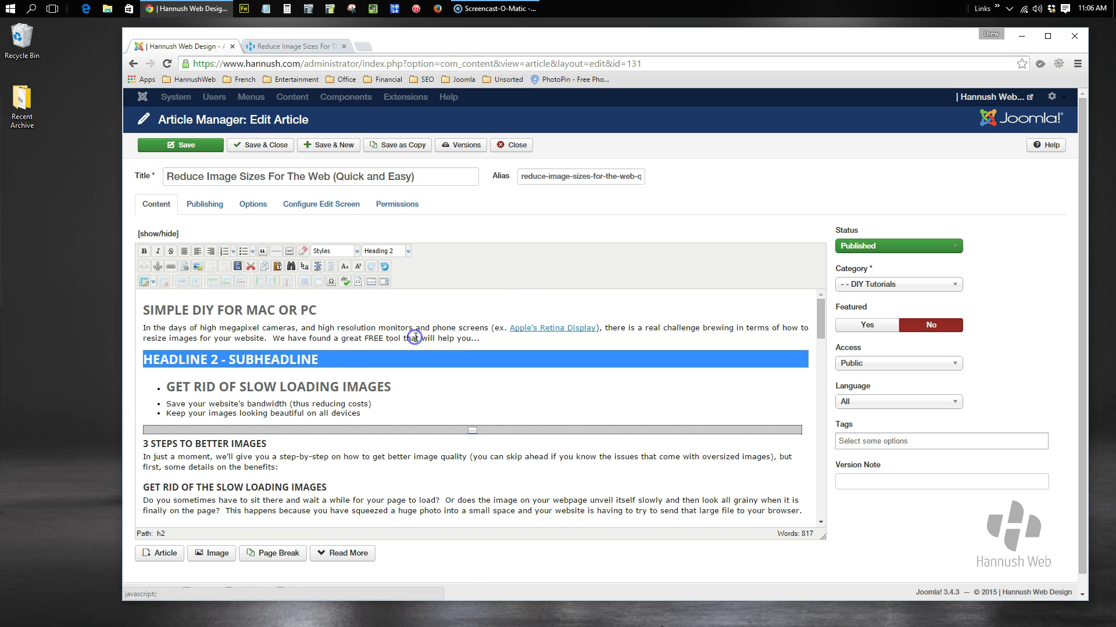
pyautogui.click(216, 356)
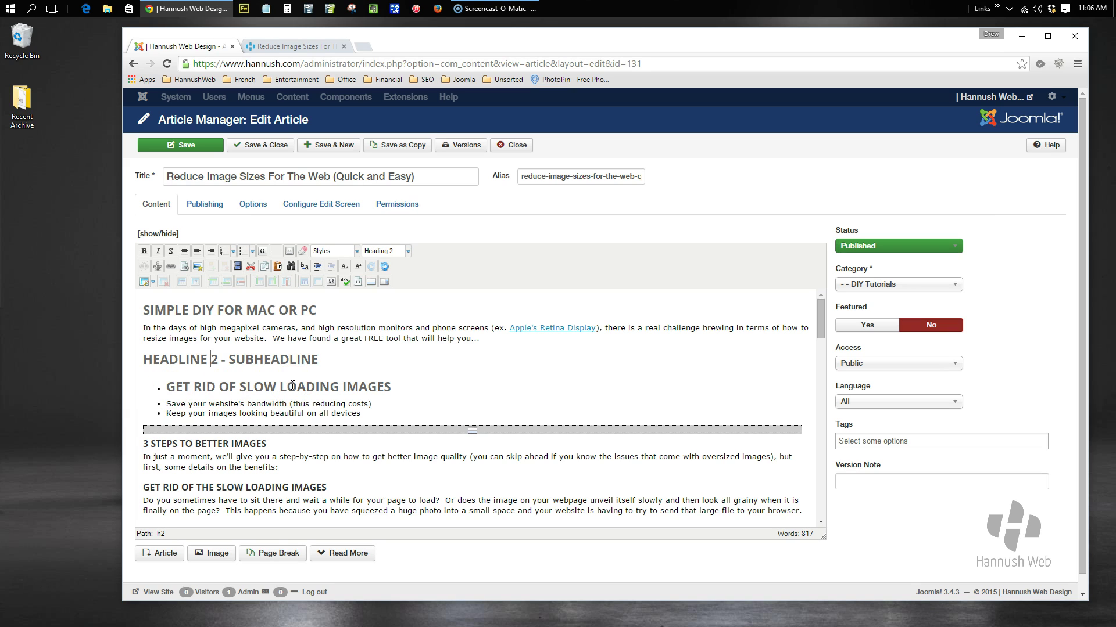
# Take "Get rid of slow loading images" out of the list onto its own line and format it as Paragraph
pyautogui.click(166, 388)
pyautogui.press('BackSpace')
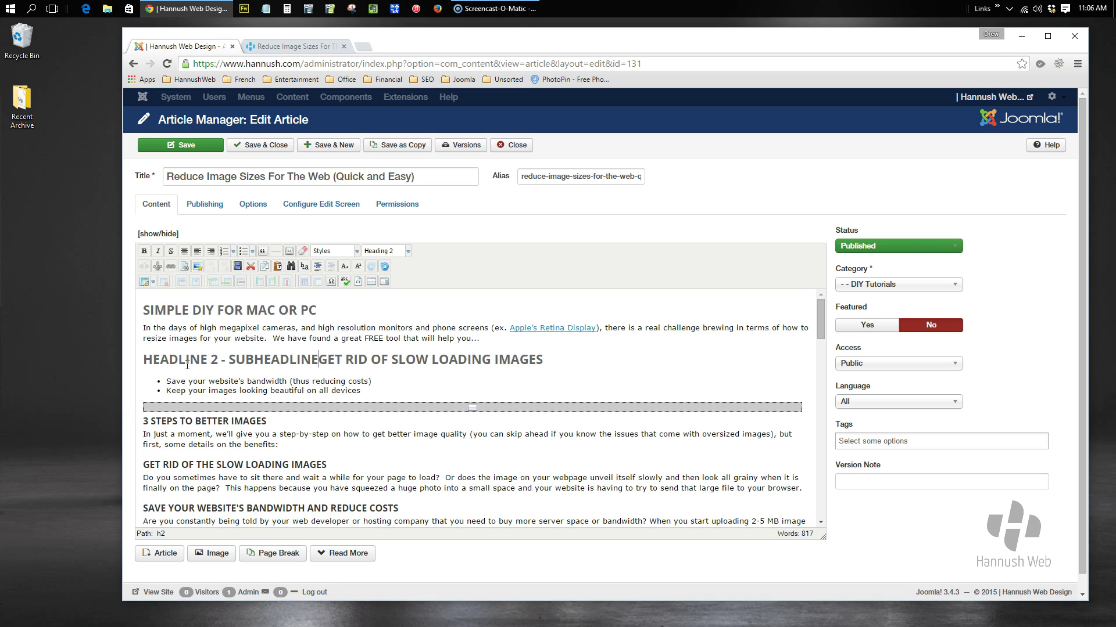
pyautogui.press('Return')
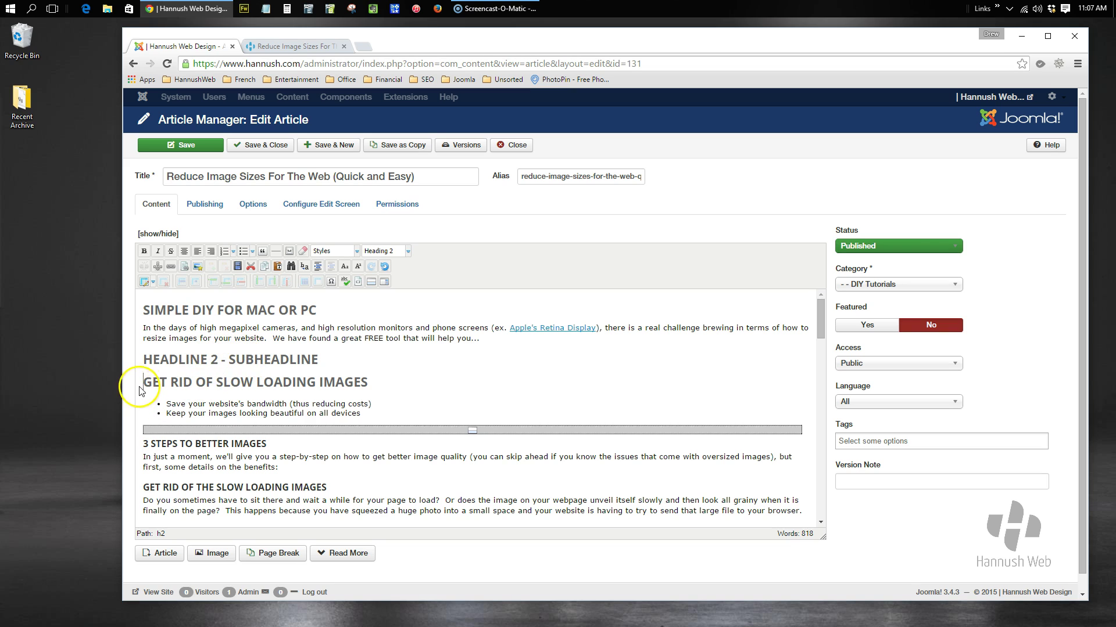
pyautogui.moveTo(143, 381); pyautogui.dragTo(369, 382)
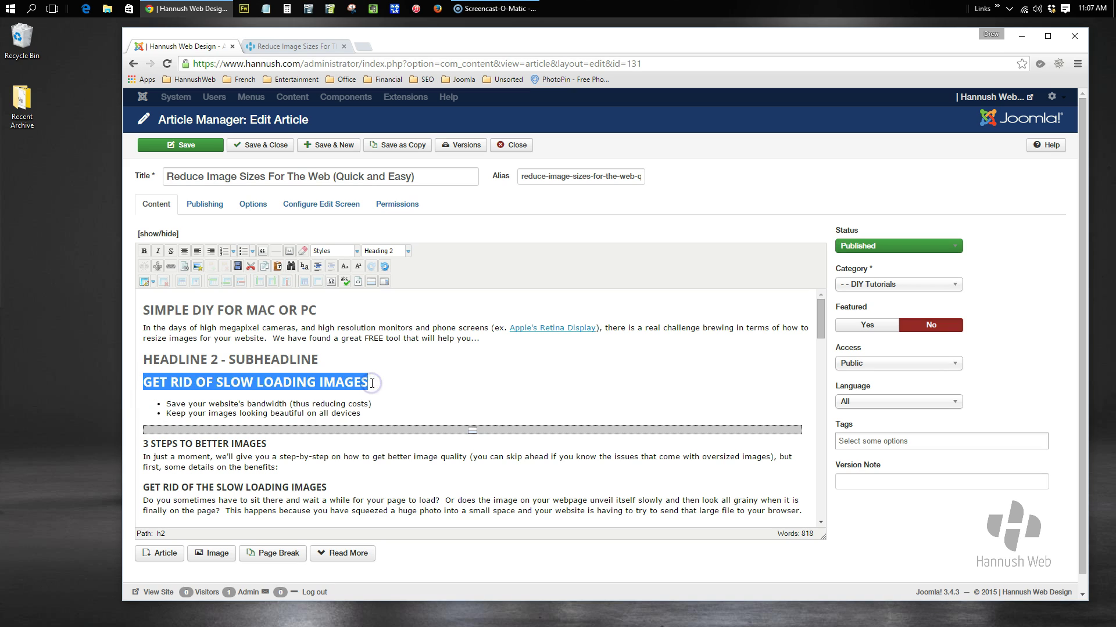
pyautogui.click(386, 251)
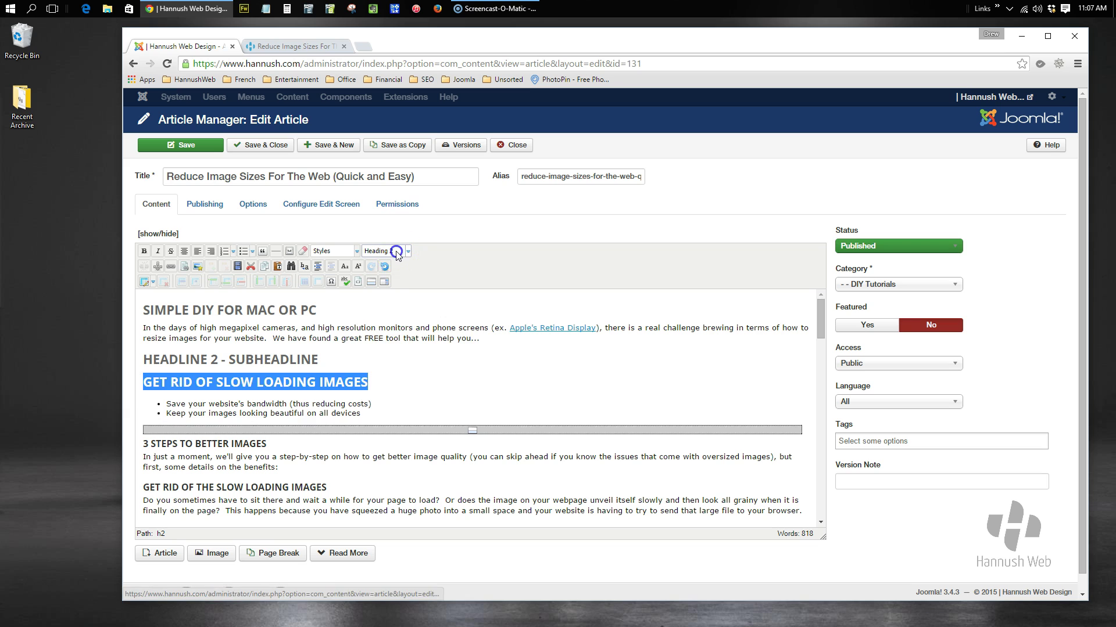
pyautogui.click(388, 281)
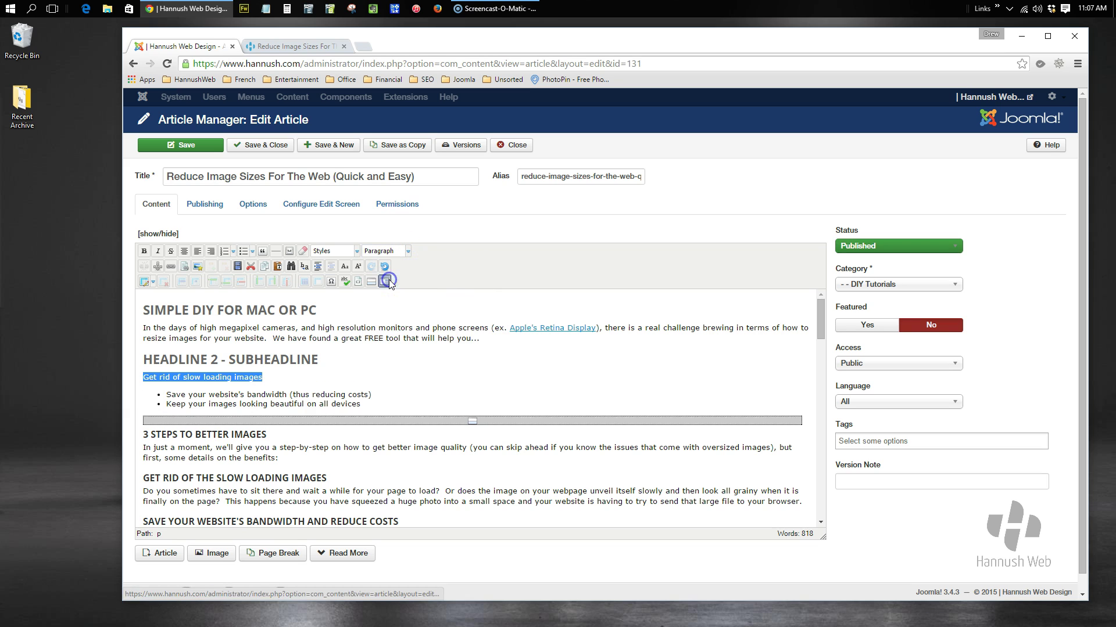
# Turn the "Get rid of slow loading images" paragraph back into the first bullet of the list
pyautogui.click(202, 382)
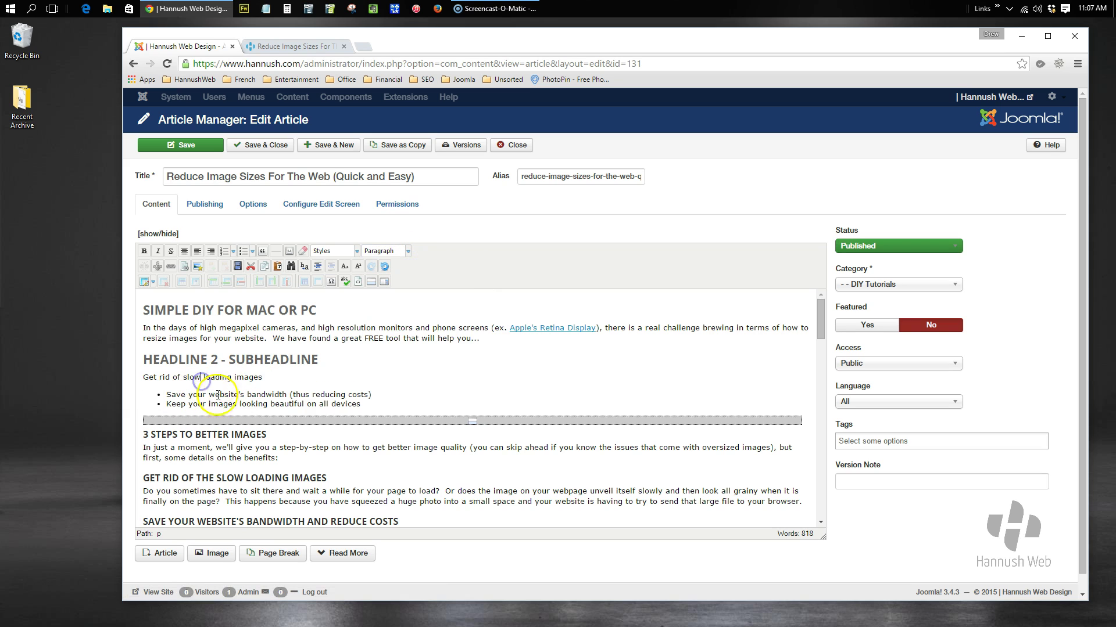
pyautogui.click(145, 378)
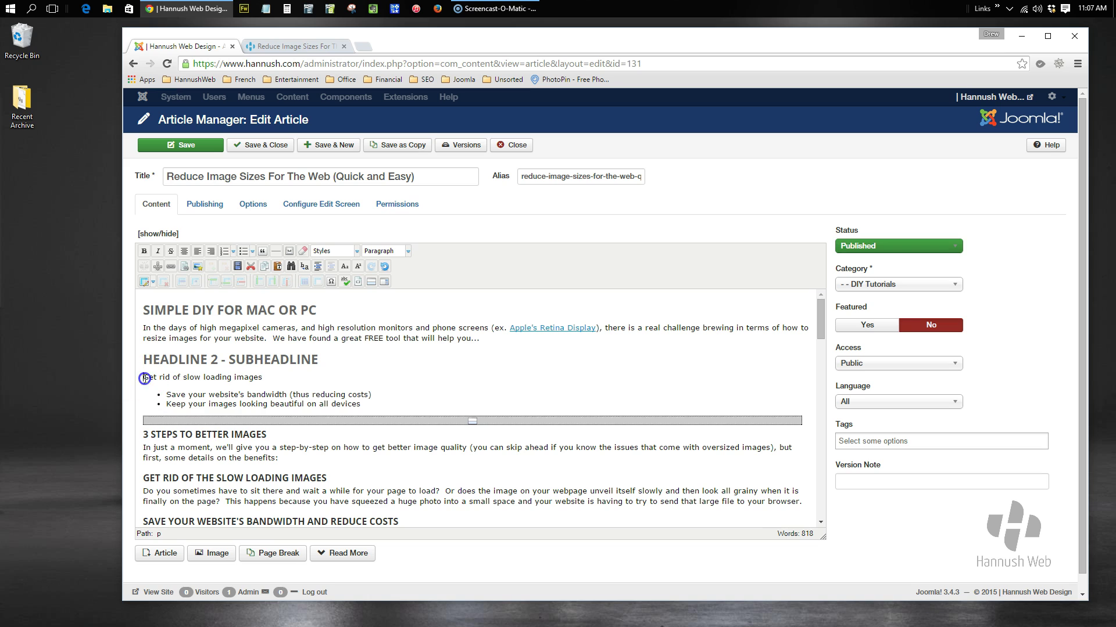
pyautogui.click(243, 251)
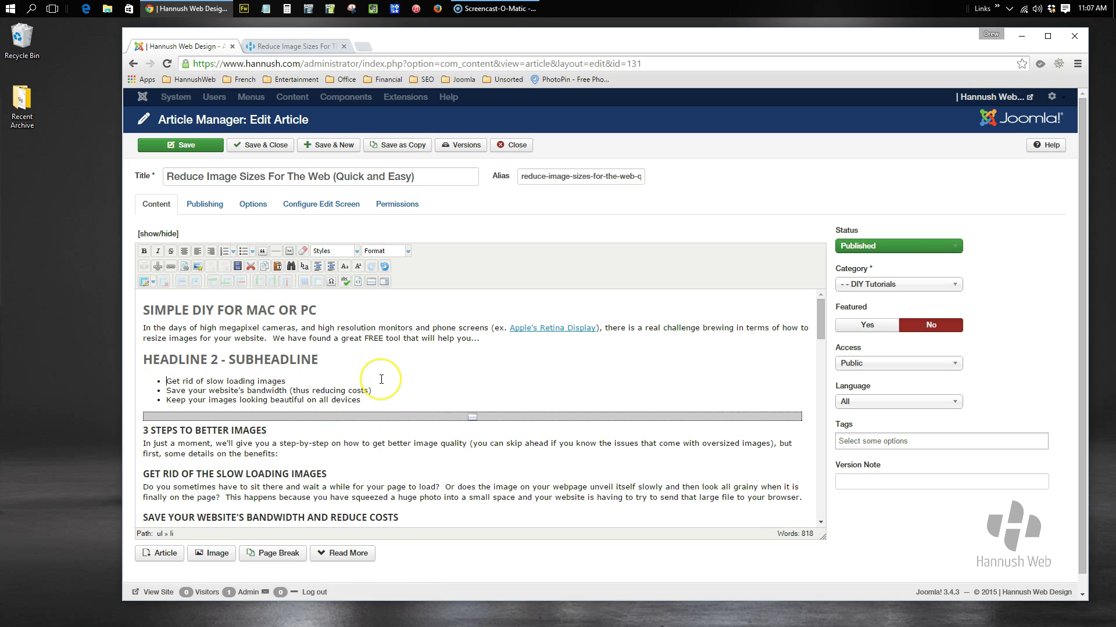
pyautogui.click(79, 298)
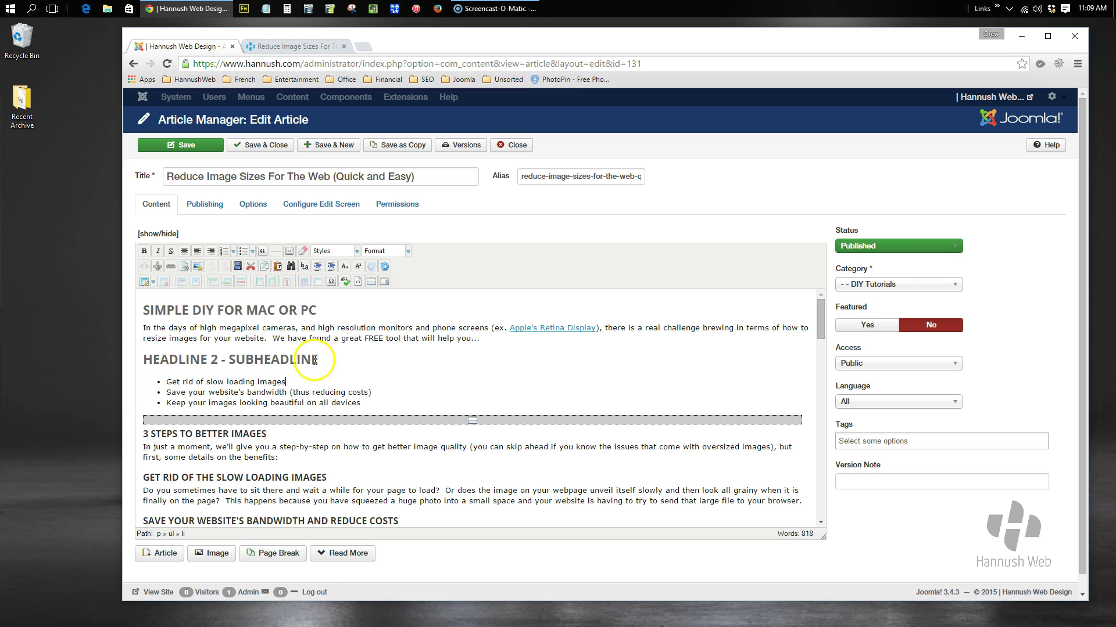
# Format the whole "Headline 2 - Subheadline" line as Heading 3
pyautogui.moveTo(324, 362); pyautogui.dragTo(144, 361)
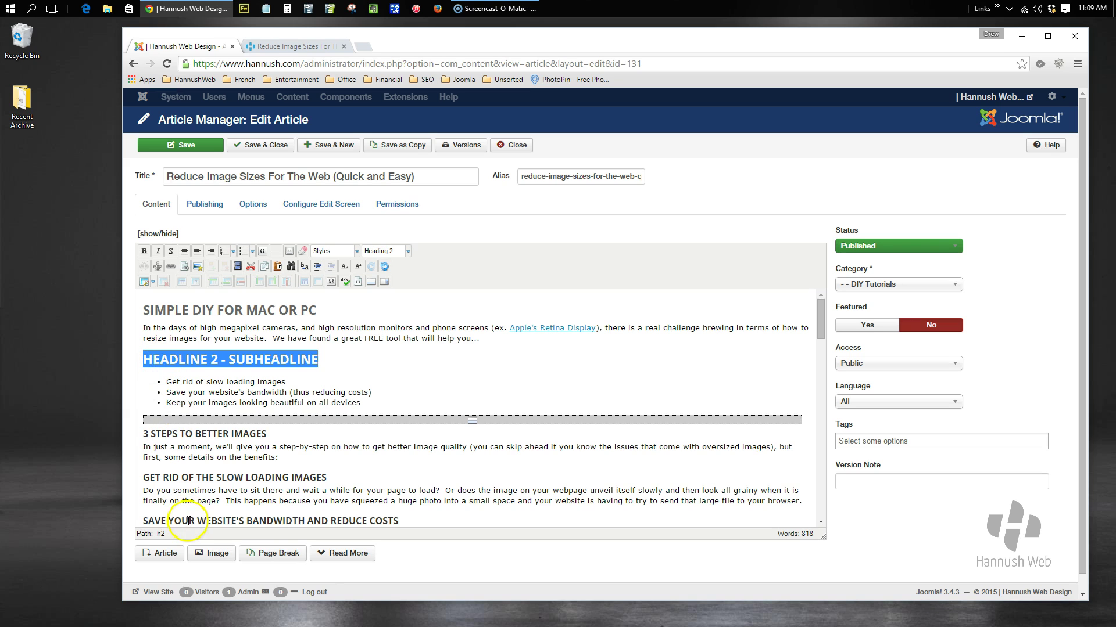
pyautogui.click(388, 251)
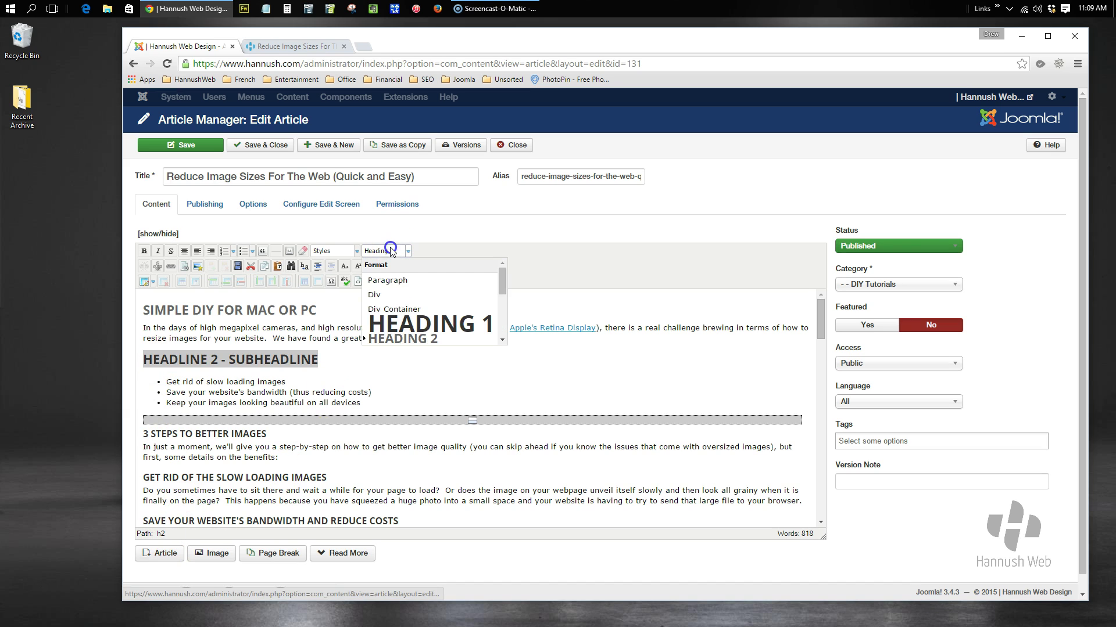
pyautogui.scroll(-3, 393, 320)
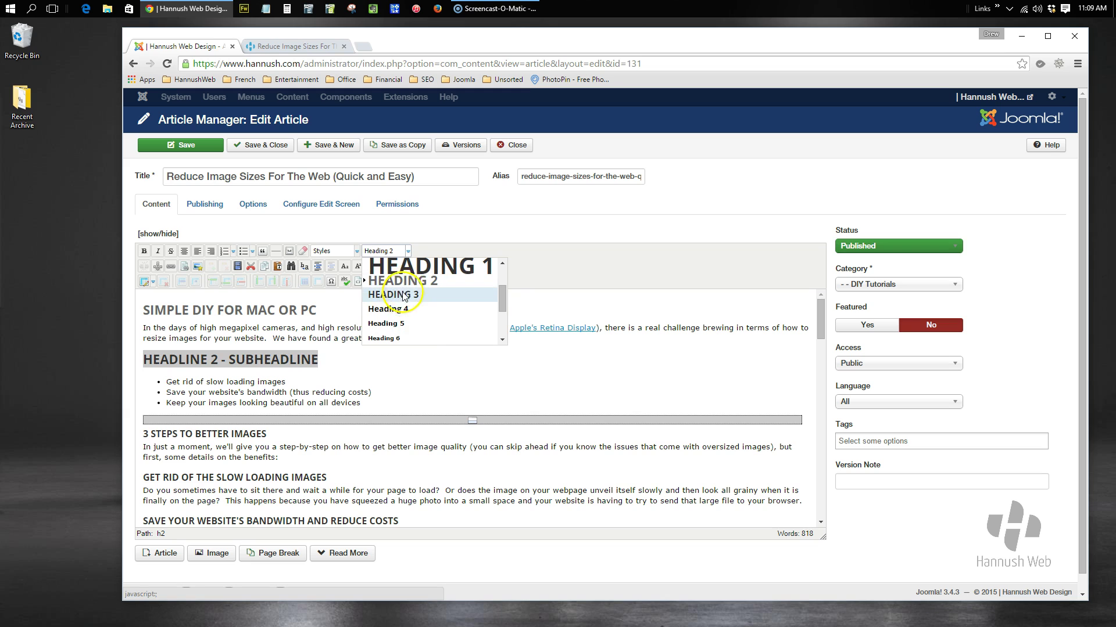
pyautogui.click(401, 294)
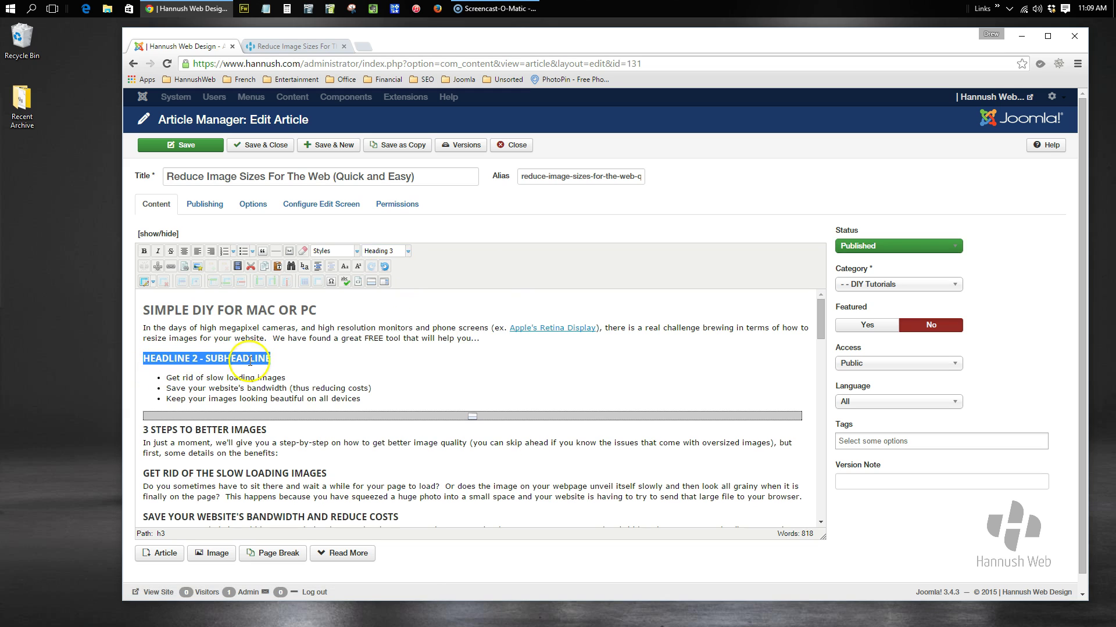
# Reword the subheadline above the bulleted list to "Headline 3 - Paragraph Heading"
pyautogui.click(196, 358)
pyautogui.press('BackSpace')
pyautogui.write('3')
pyautogui.moveTo(206, 358); pyautogui.dragTo(270, 359)
pyautogui.write('PARAGRAPH ')
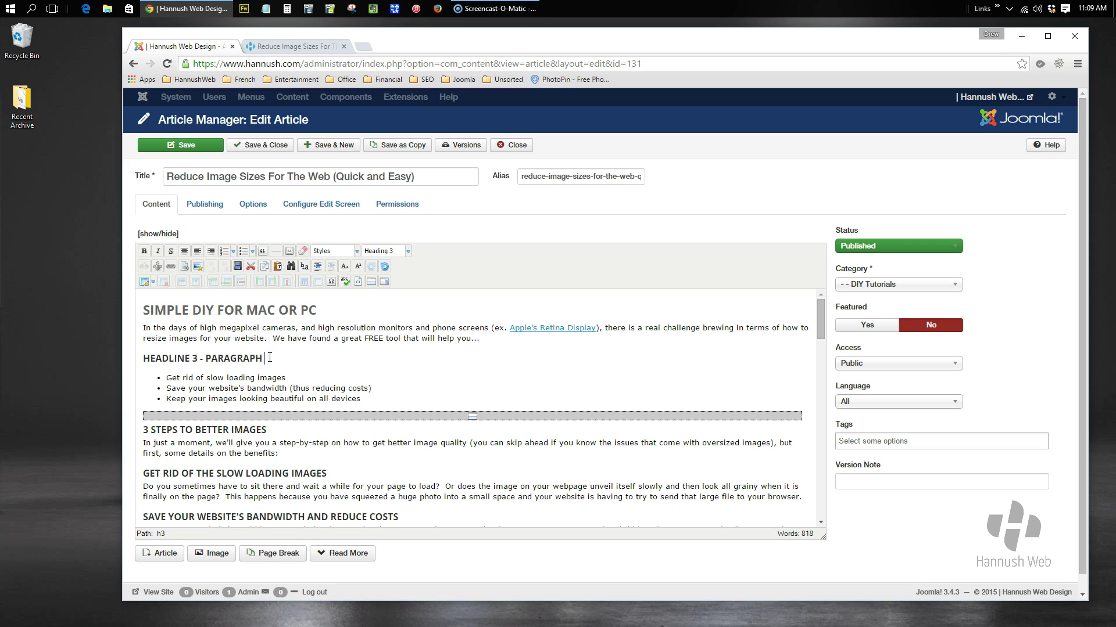
pyautogui.write('HEADING')
# Compare the article's title field with how the title is displayed on the published blog page, and return to the article editor
pyautogui.moveTo(430, 176); pyautogui.dragTo(170, 177)
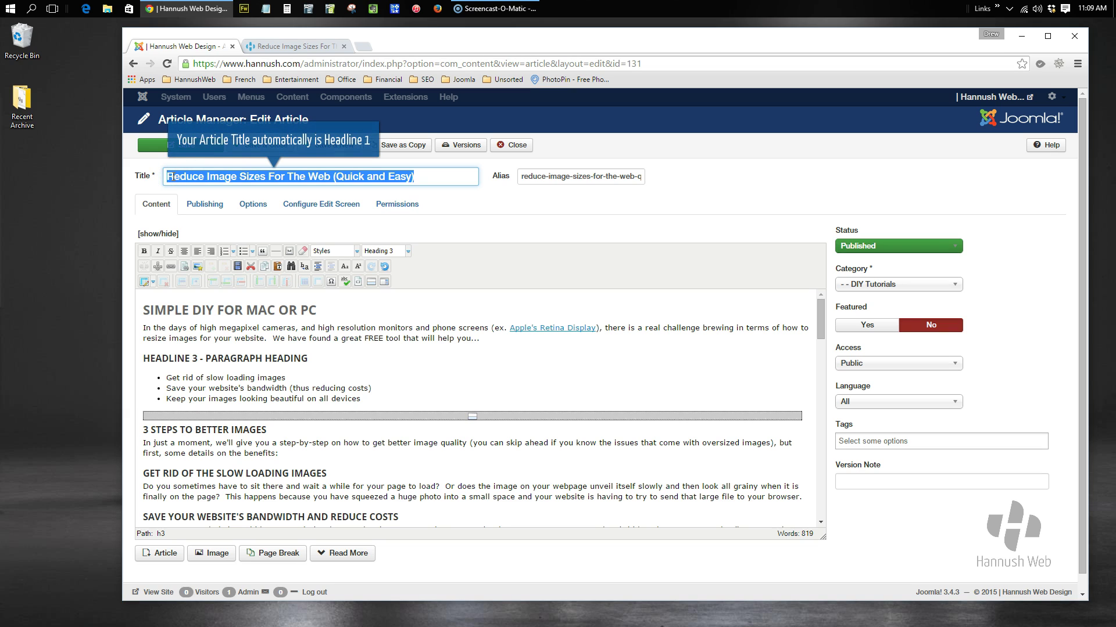
pyautogui.click(294, 46)
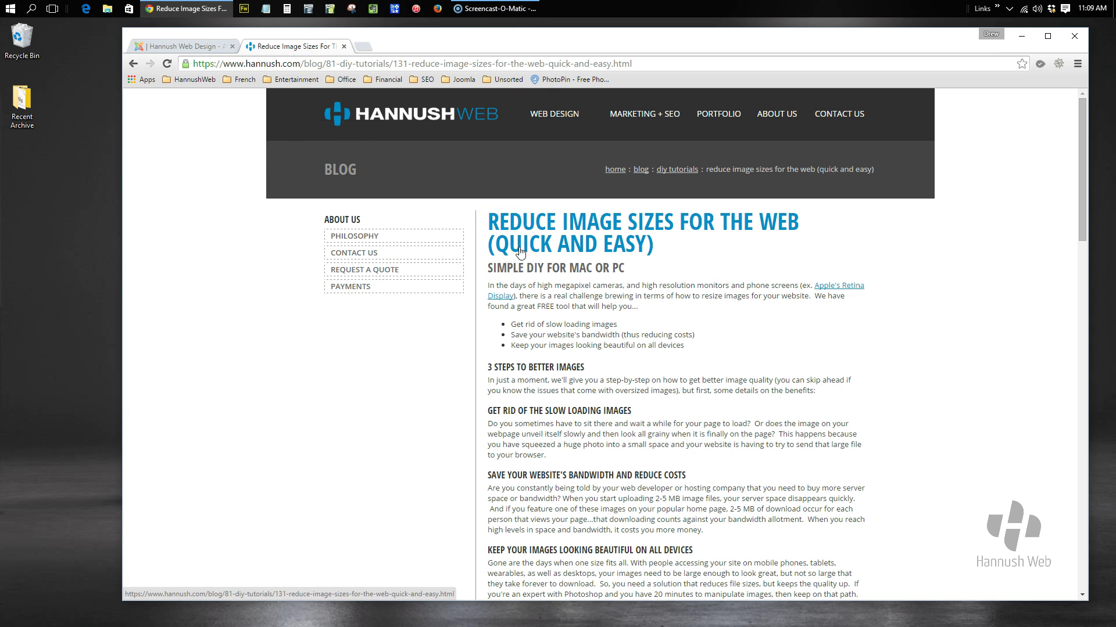
pyautogui.click(202, 51)
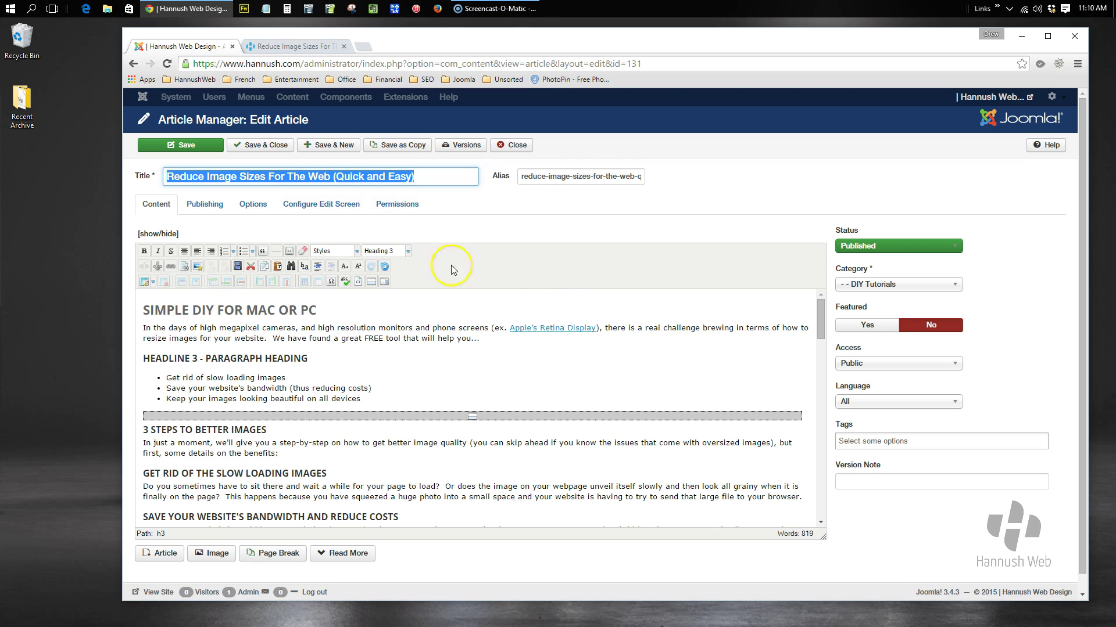
# Look over the available heading formats and check which one the "Simple DIY for Mac or PC" line uses
pyautogui.click(380, 251)
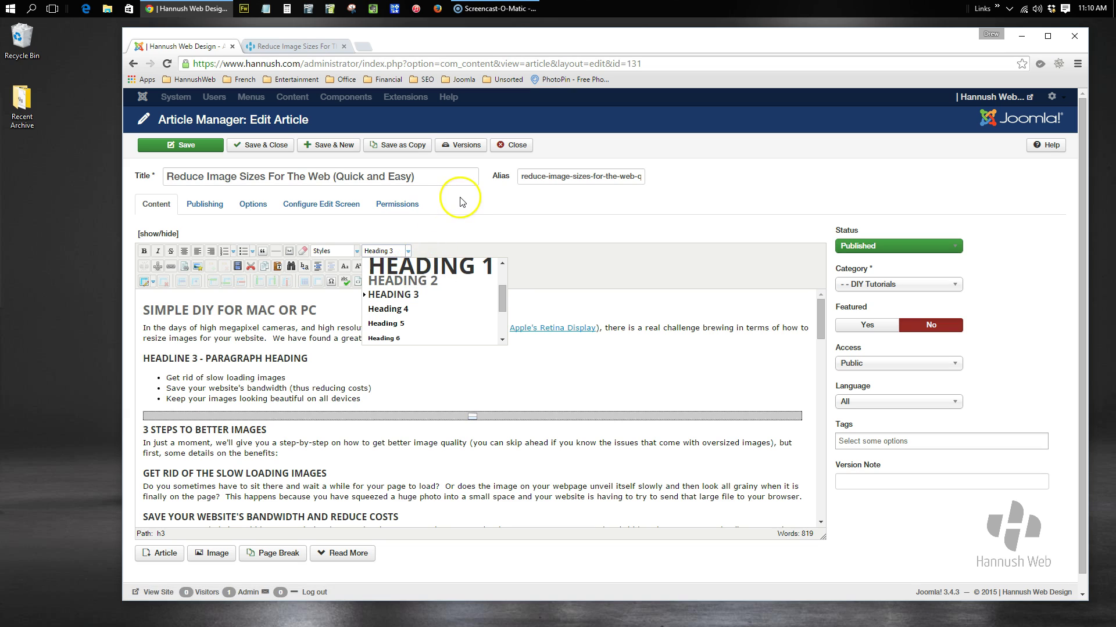
pyautogui.click(408, 303)
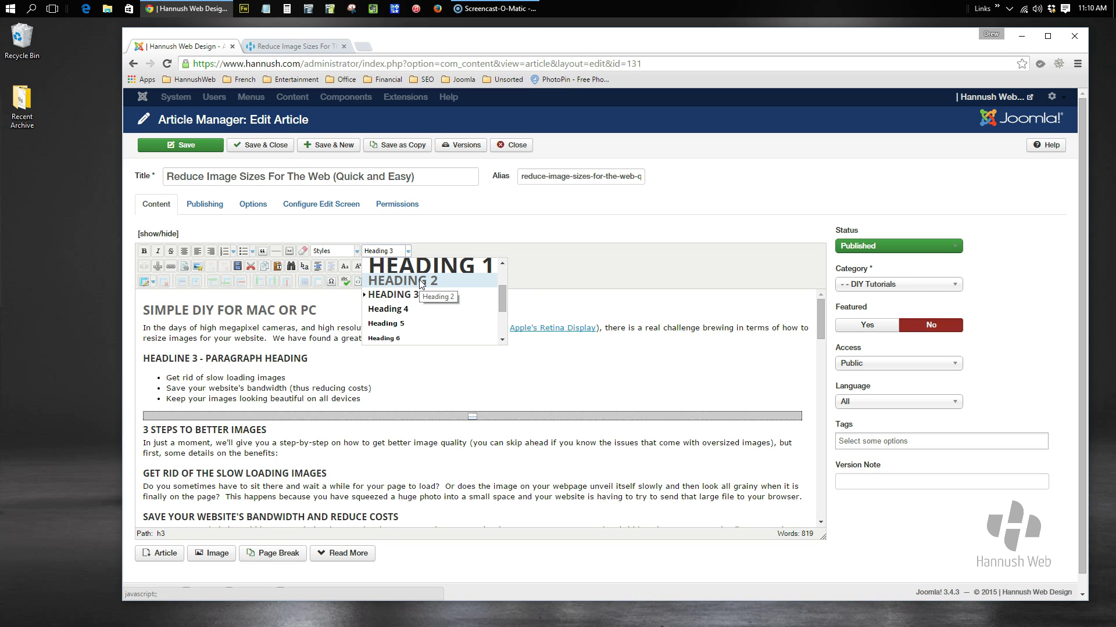
pyautogui.click(419, 280)
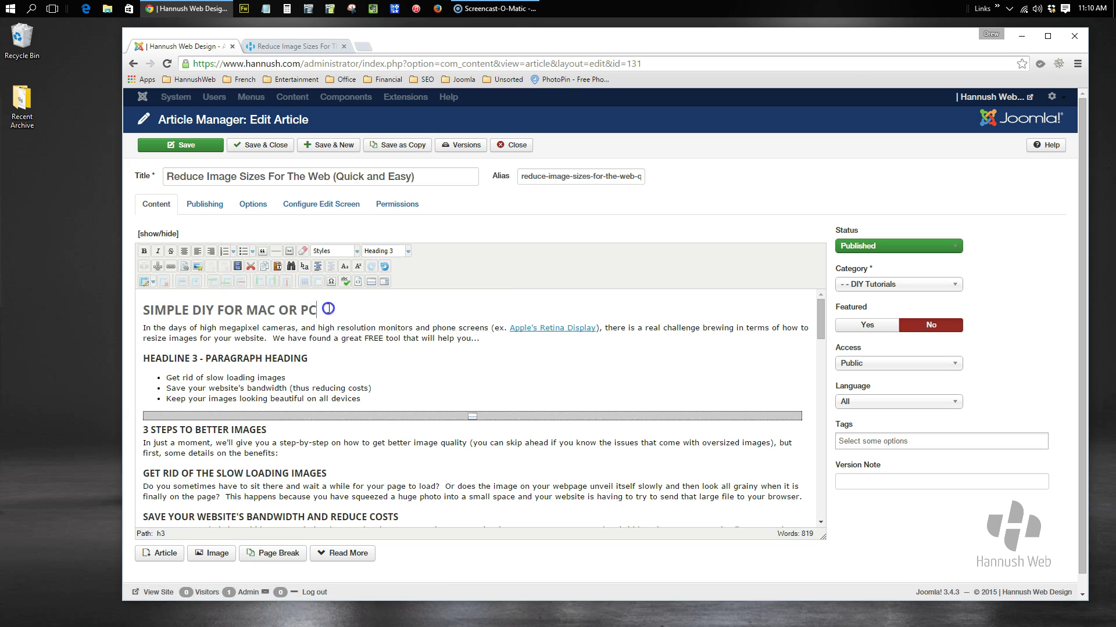
pyautogui.moveTo(327, 308); pyautogui.dragTo(143, 309)
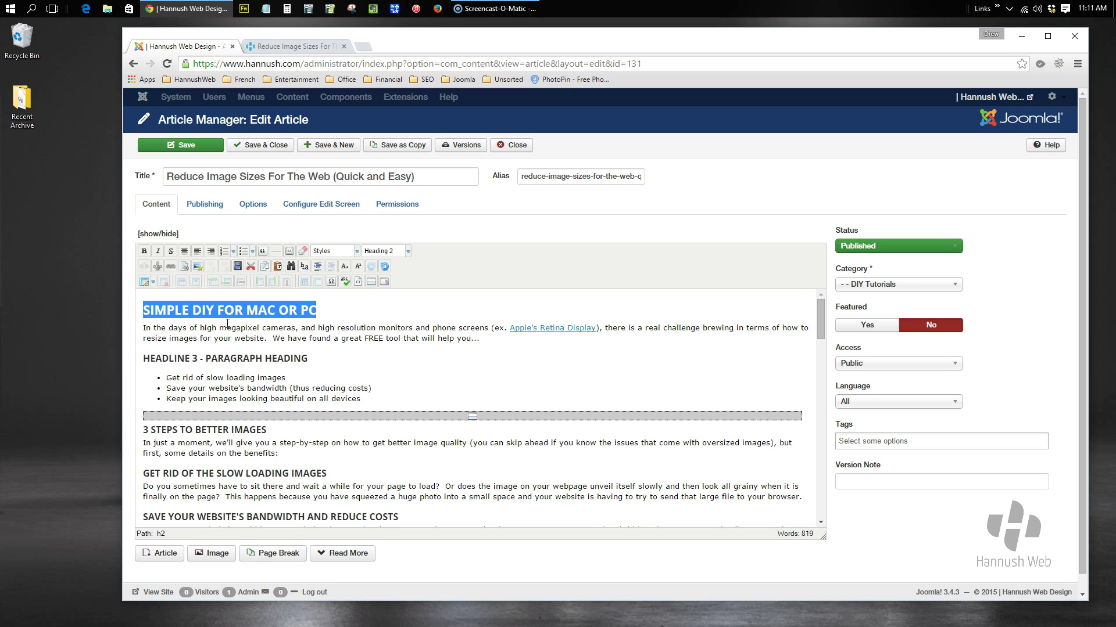
pyautogui.click(321, 314)
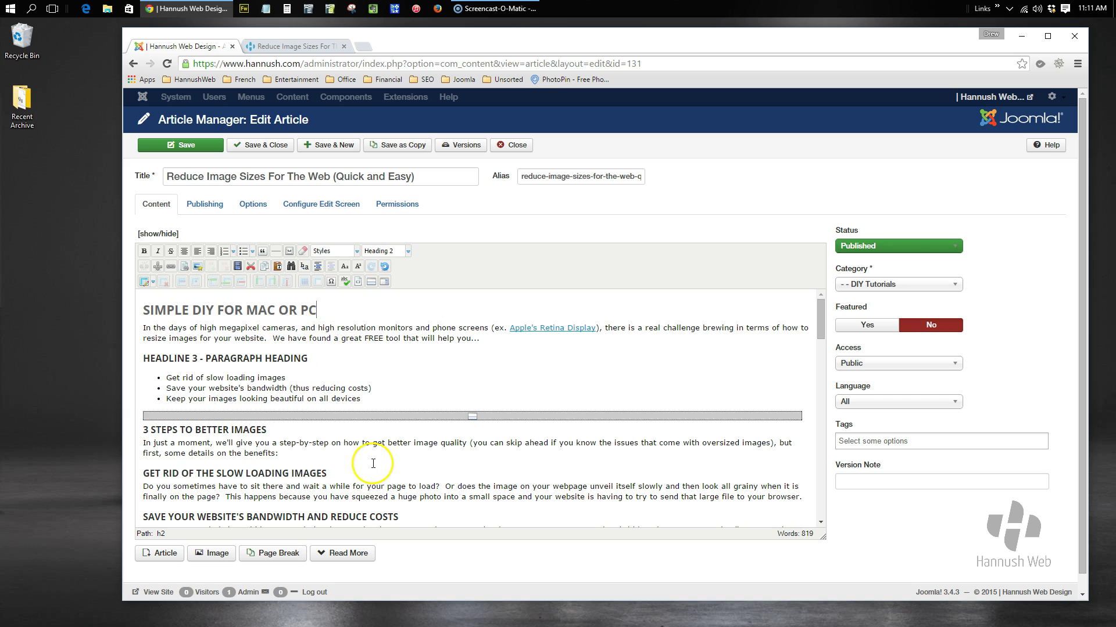
# Examine how subheadlines and paragraph headings structure the whole article in the editor
pyautogui.scroll(-10, 369, 456)
pyautogui.scroll(-3, 372, 462)
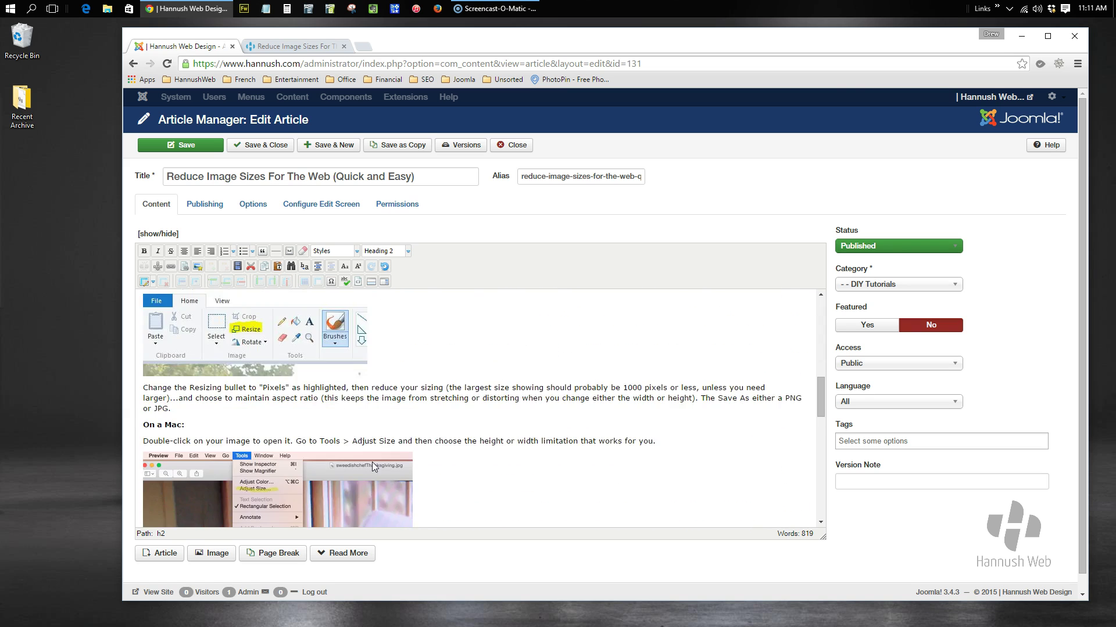
pyautogui.scroll(4, 371, 462)
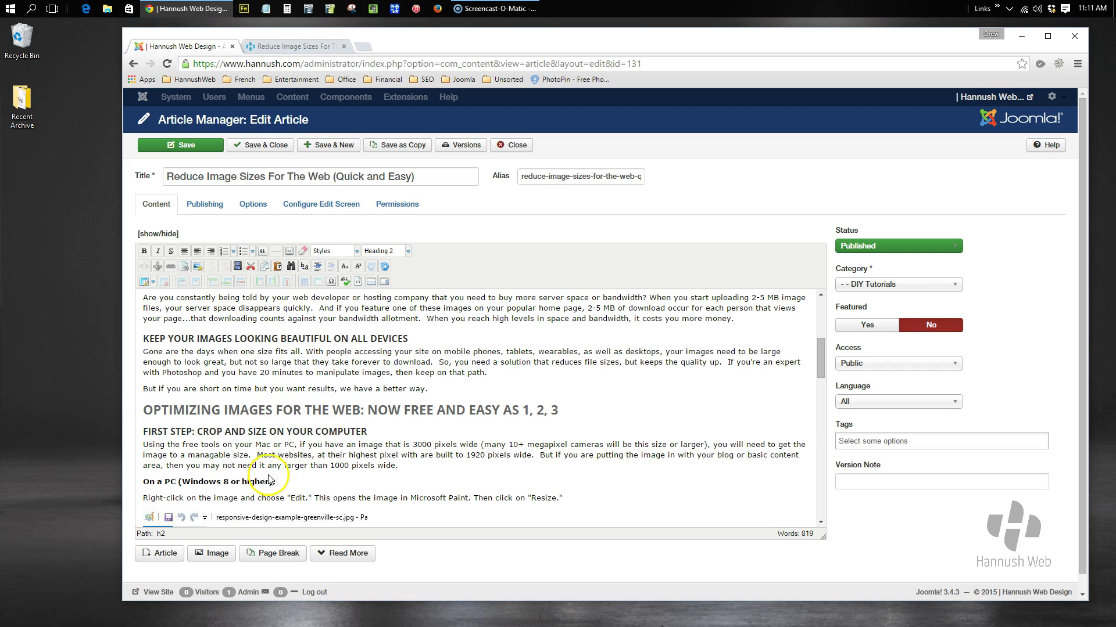
pyautogui.scroll(5, 273, 465)
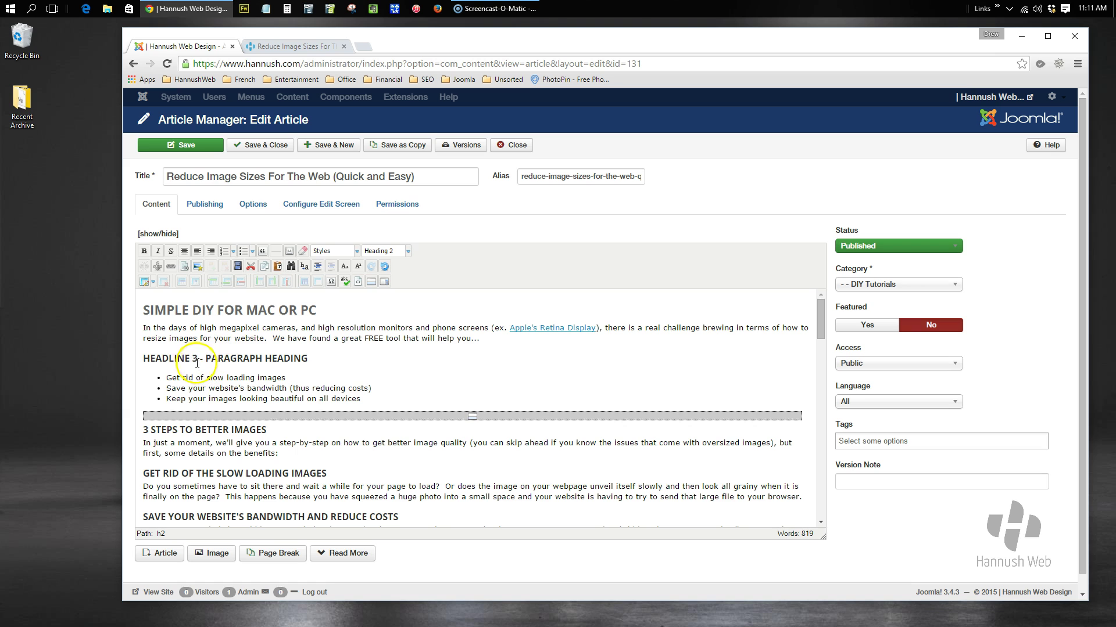
pyautogui.scroll(-1, 263, 443)
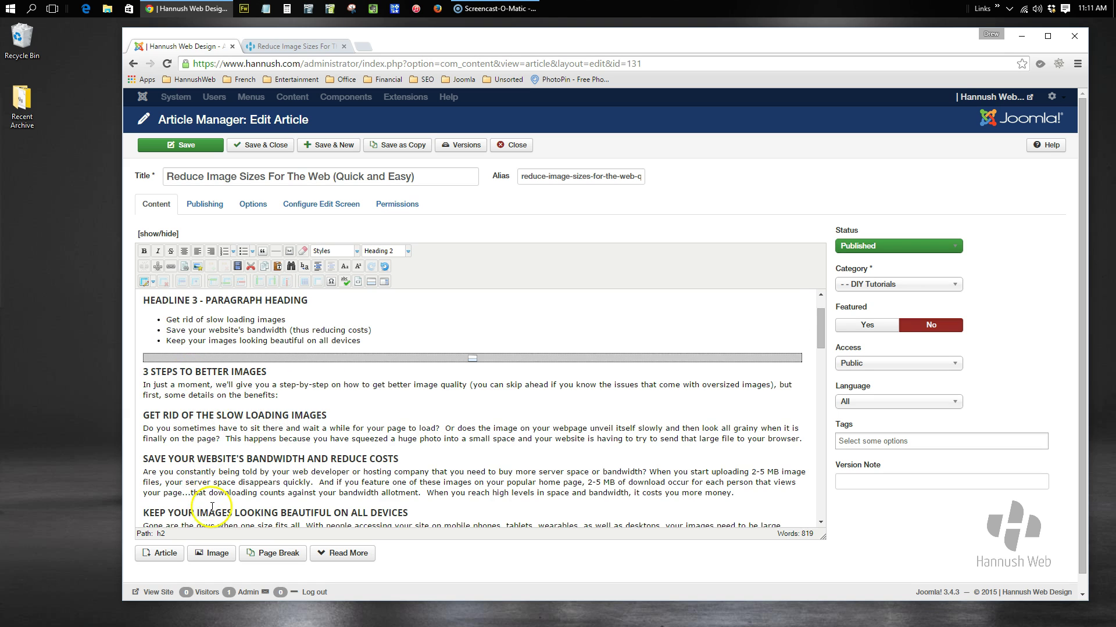
pyautogui.scroll(-2, 209, 500)
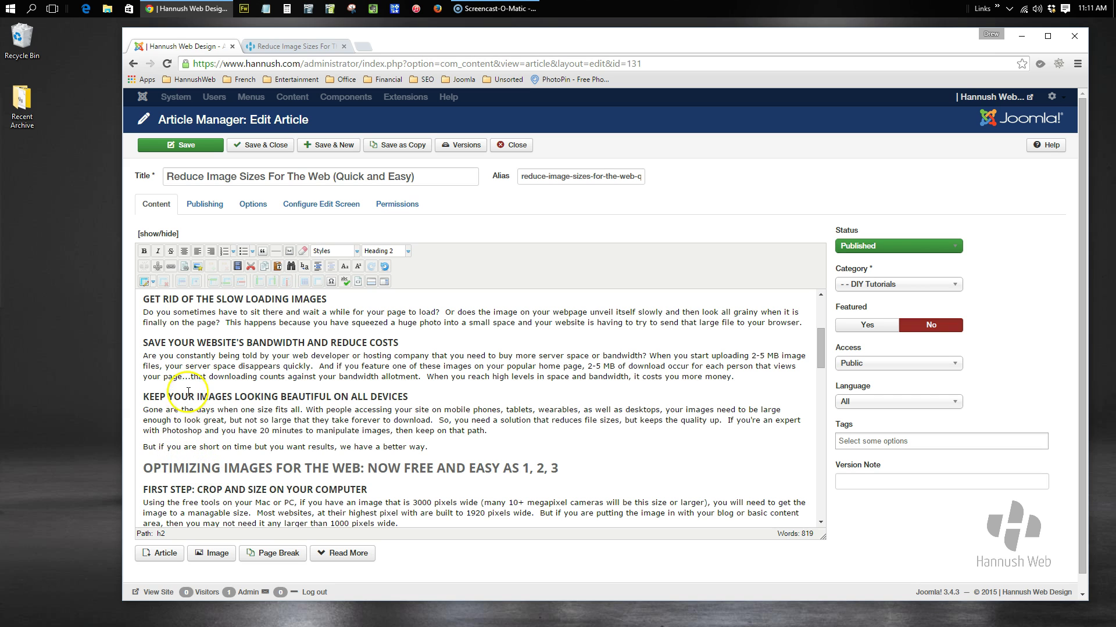
pyautogui.scroll(-1, 221, 460)
pyautogui.scroll(3, 228, 464)
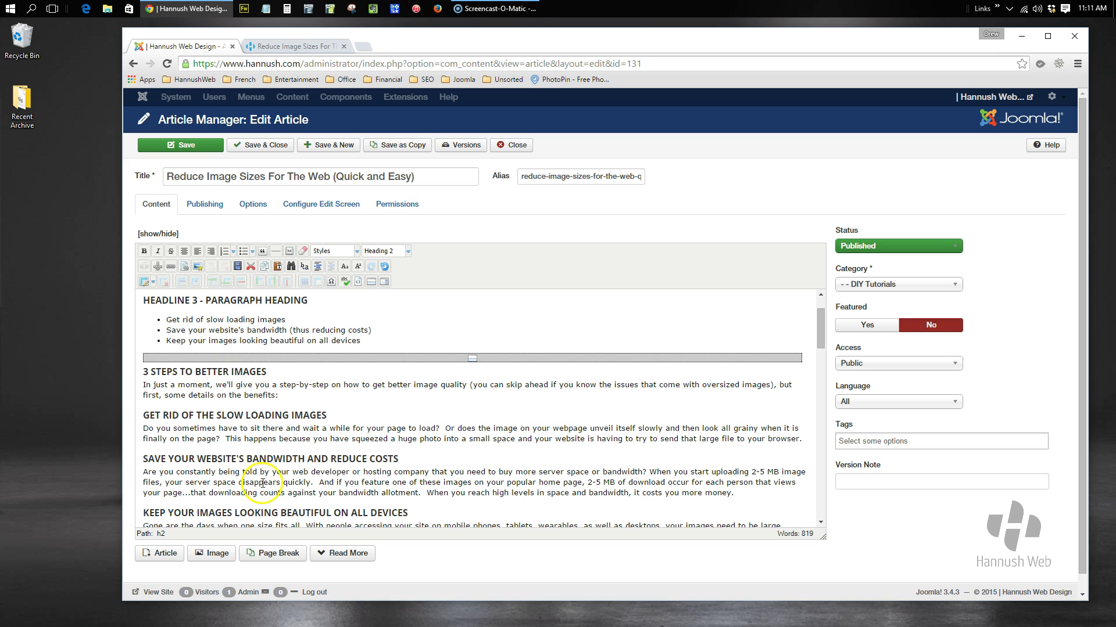
pyautogui.scroll(-2, 256, 442)
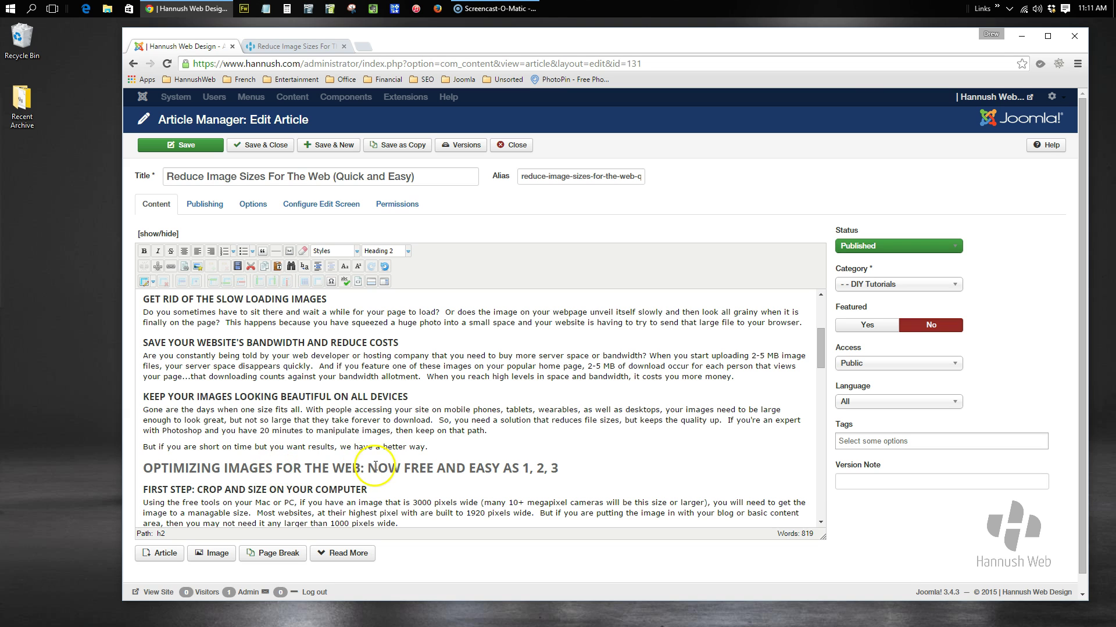
pyautogui.scroll(-3, 366, 466)
pyautogui.scroll(-4, 369, 465)
pyautogui.scroll(7, 369, 462)
pyautogui.scroll(3, 371, 457)
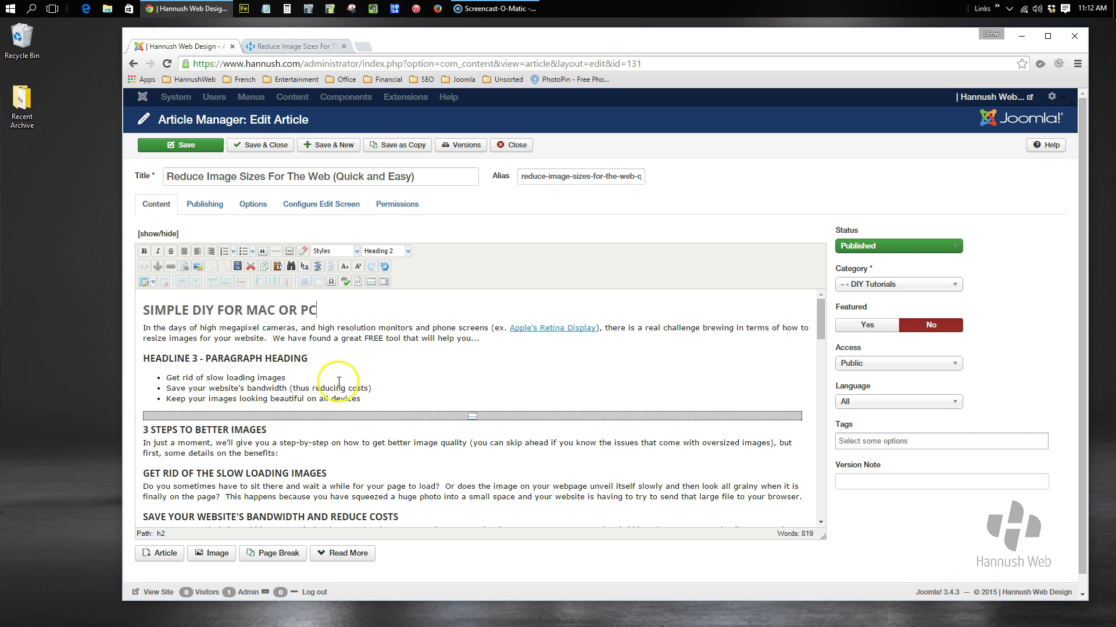
# Review the heading hierarchy on the published blog page and return to the article editor
pyautogui.click(280, 46)
pyautogui.scroll(-6, 534, 324)
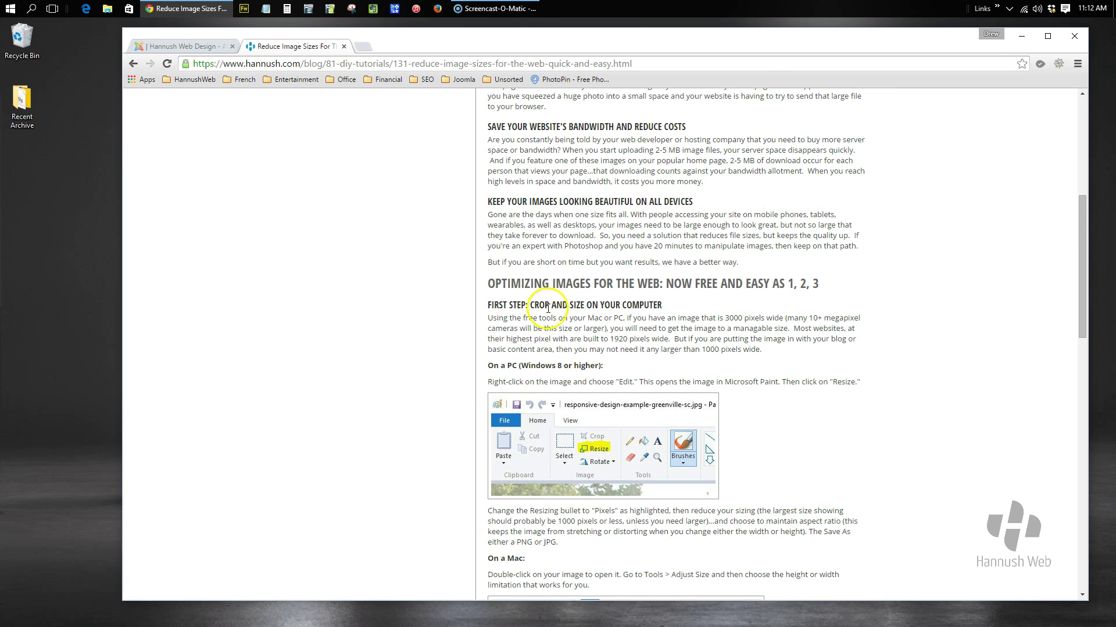
pyautogui.scroll(10, 642, 306)
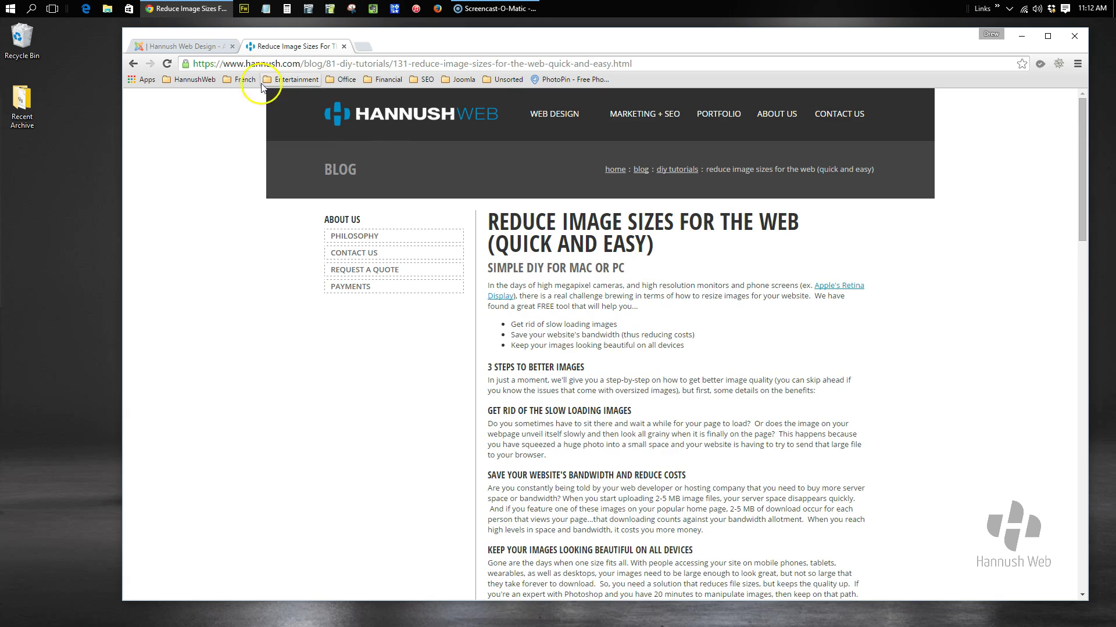
pyautogui.click(194, 46)
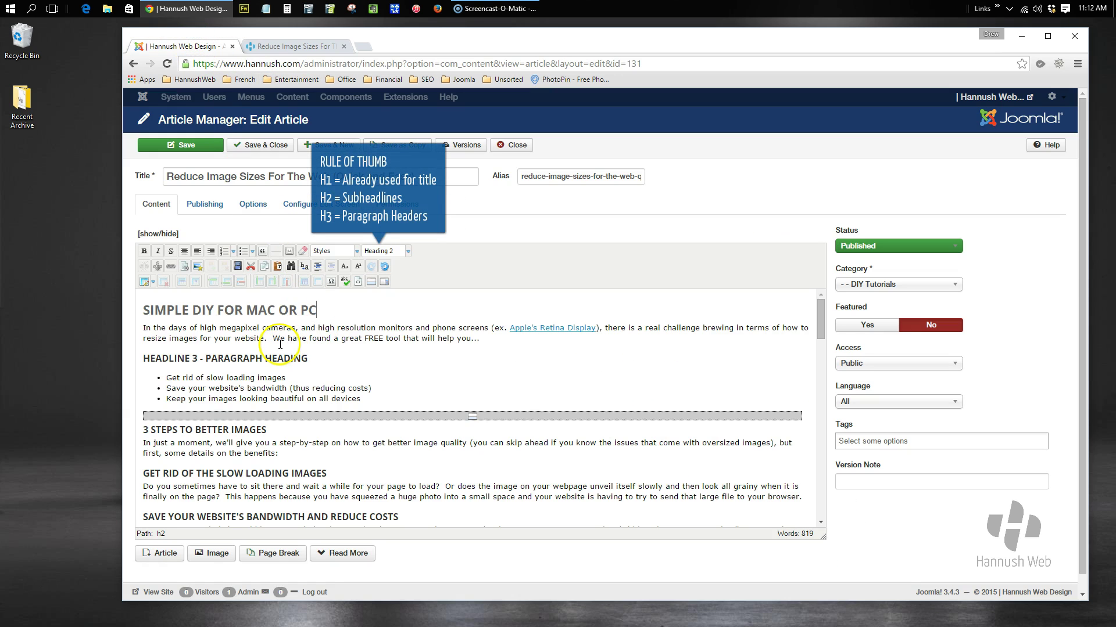
# Select the "Headline 3 - Paragraph Heading" line and check its format against the list of heading levels
pyautogui.click(375, 255)
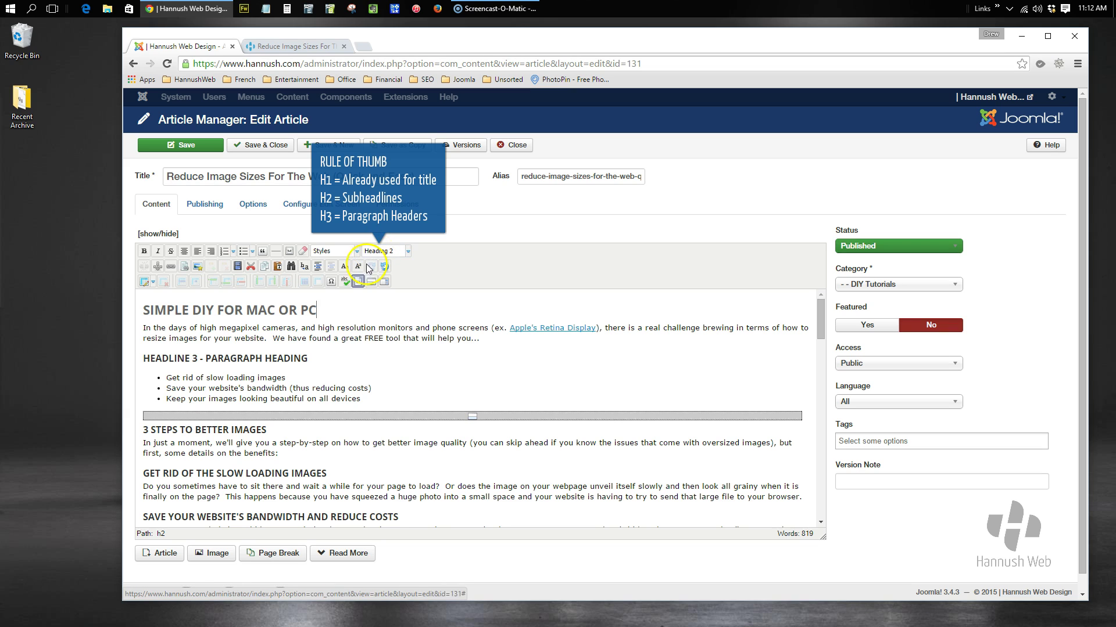
pyautogui.click(334, 312)
pyautogui.moveTo(317, 360); pyautogui.dragTo(145, 363)
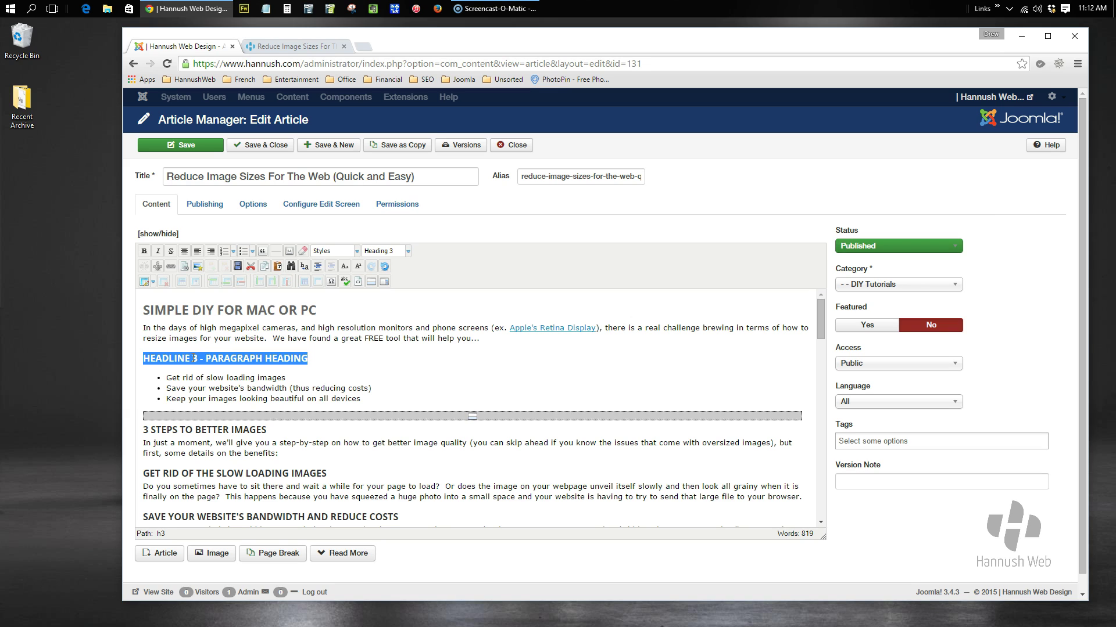
pyautogui.click(193, 359)
pyautogui.click(388, 251)
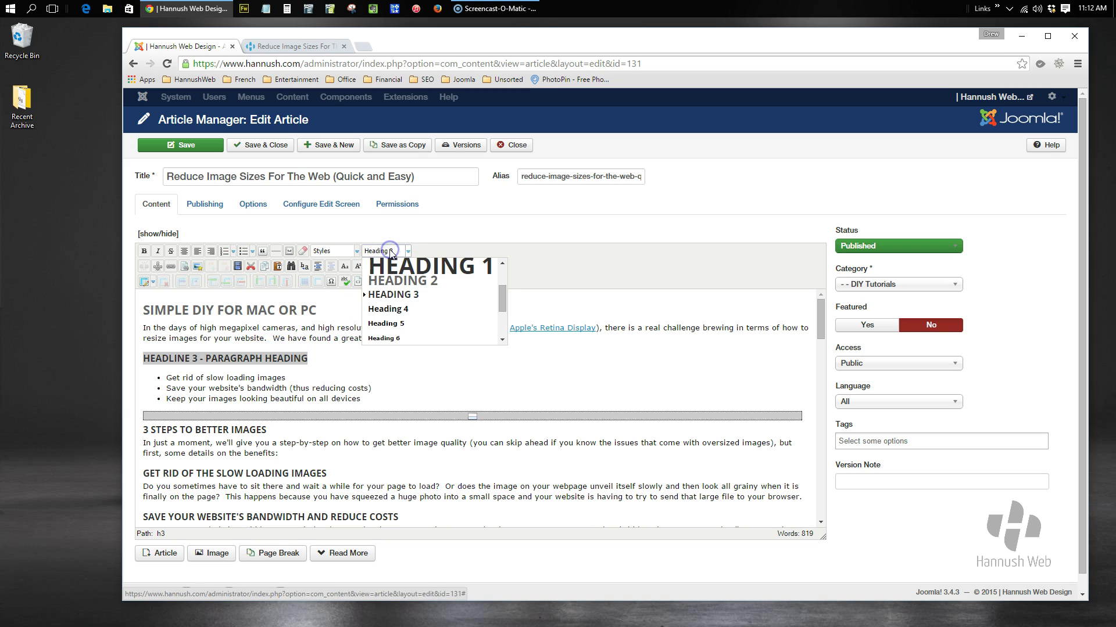
pyautogui.click(388, 251)
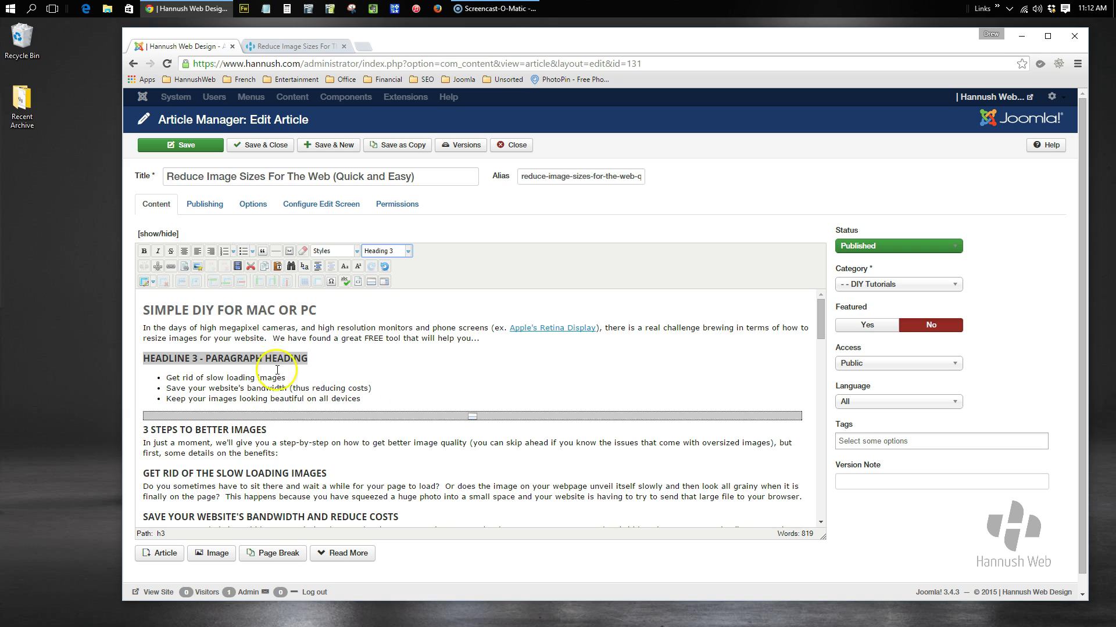
# Insert a placeholder line "dsfadfs" above the "Simple DIY for Mac or PC" heading and format it as Paragraph
pyautogui.click(144, 309)
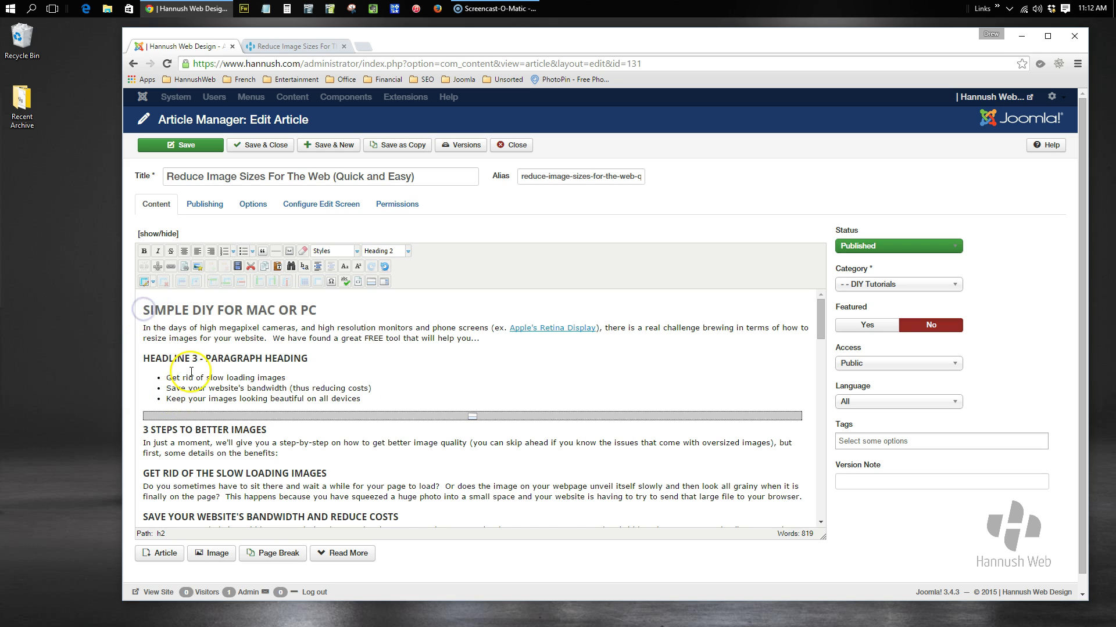
pyautogui.press('Return')
pyautogui.click(144, 309)
pyautogui.click(144, 309)
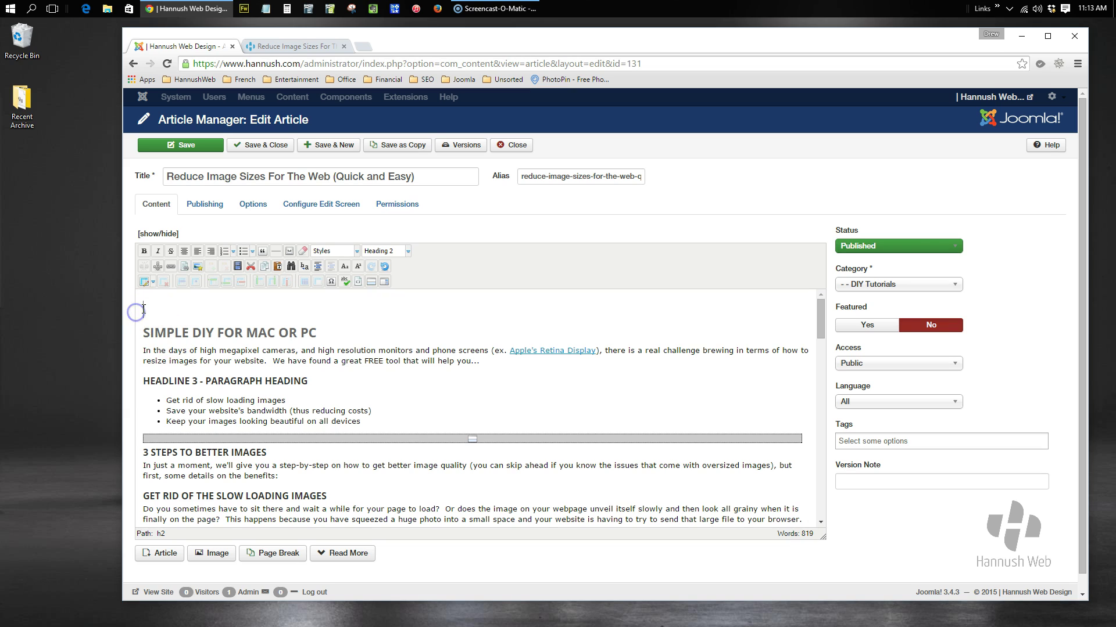
pyautogui.write('dsfadfs')
pyautogui.moveTo(199, 311); pyautogui.dragTo(143, 311)
pyautogui.click(381, 251)
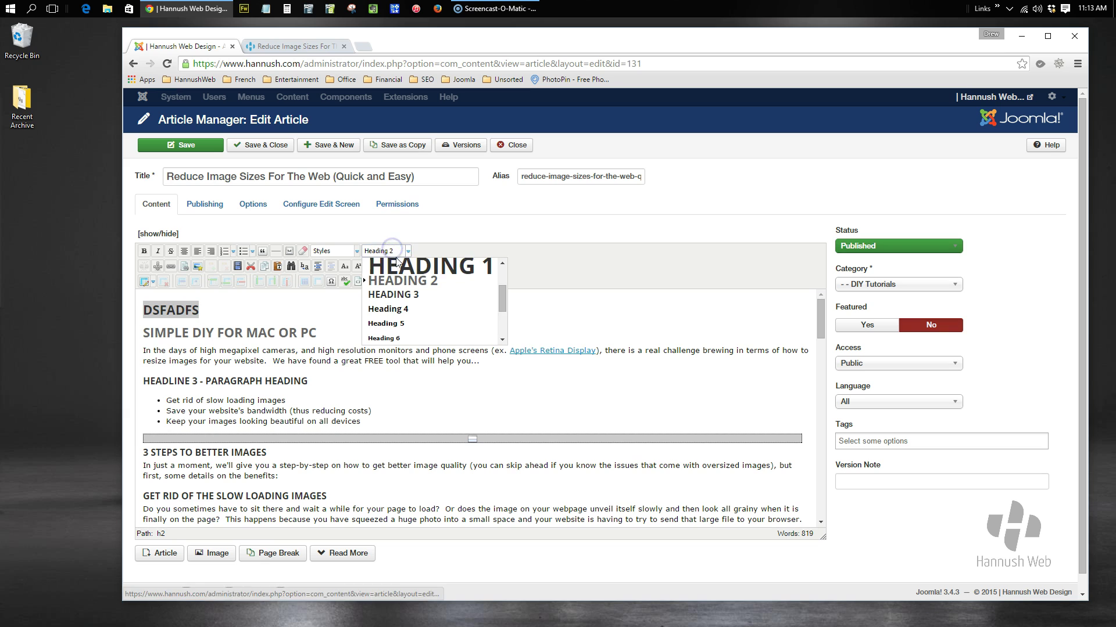
pyautogui.click(391, 280)
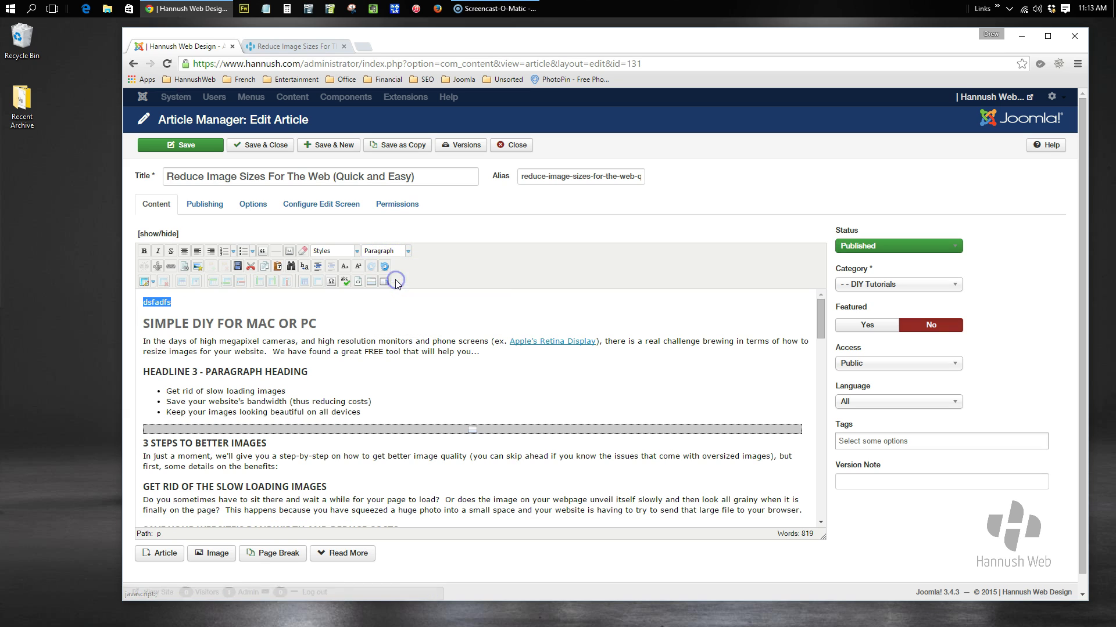
# Replace the placeholder text with "Table of Contents" and start a bulleted list on a new line beneath it
pyautogui.moveTo(175, 302); pyautogui.dragTo(146, 301)
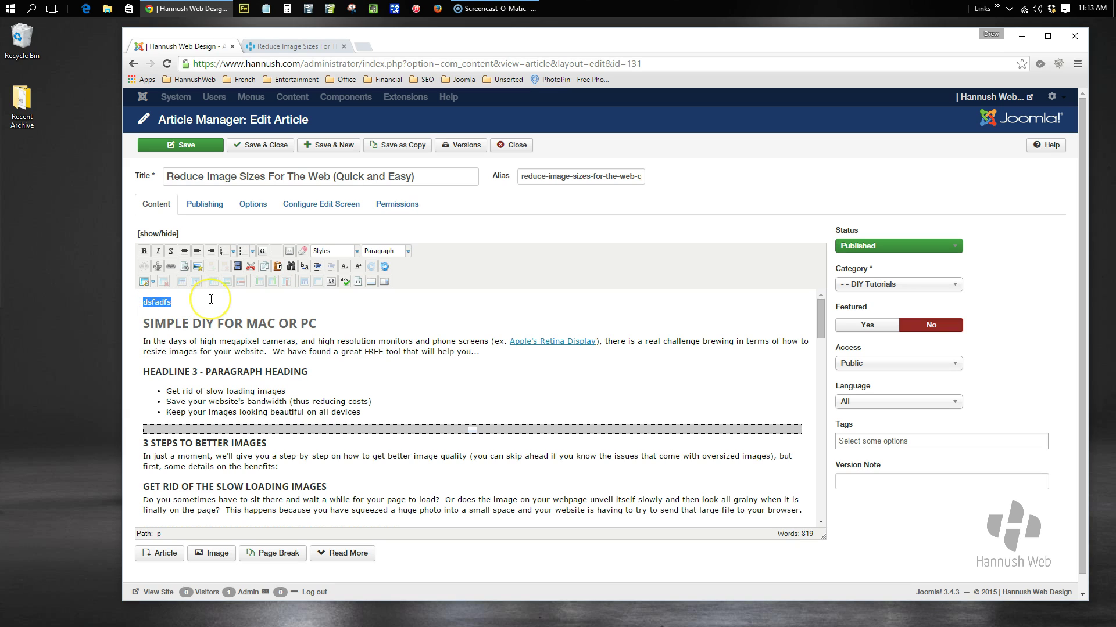
pyautogui.write('Table of Contents')
pyautogui.press('Return')
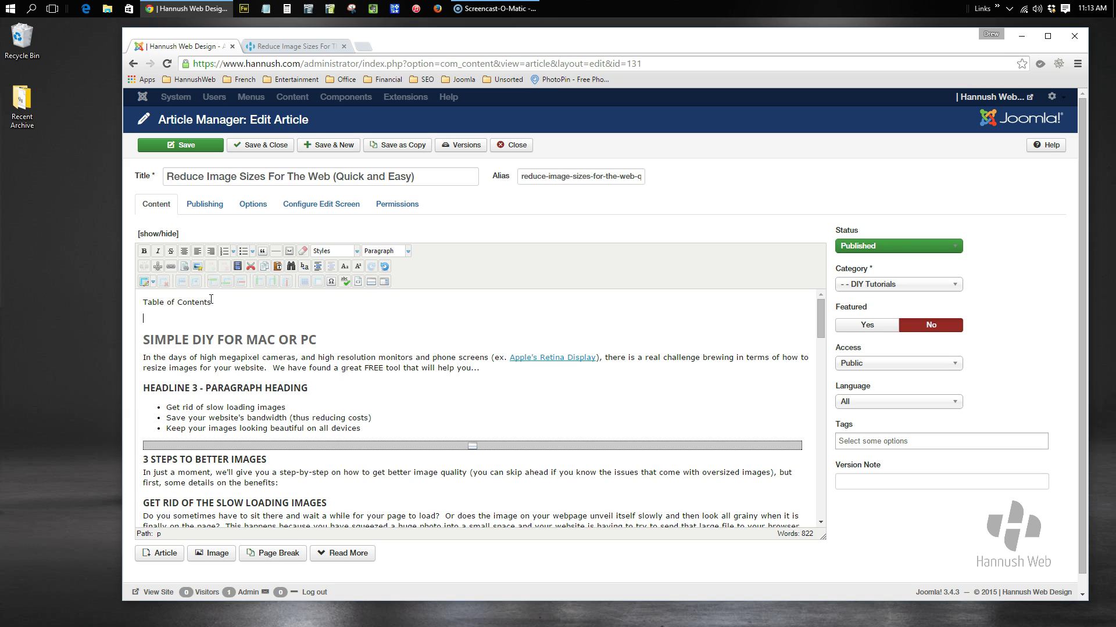
pyautogui.click(244, 251)
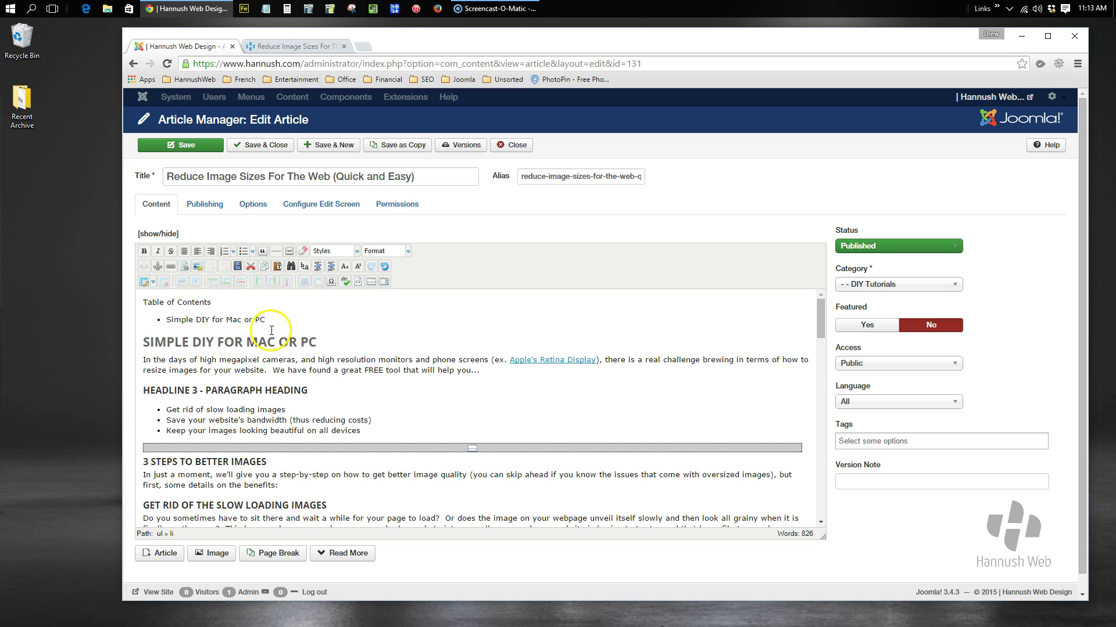
# Add a second table of contents bullet reading "Organizing Images For the Web"
pyautogui.scroll(-9, 395, 399)
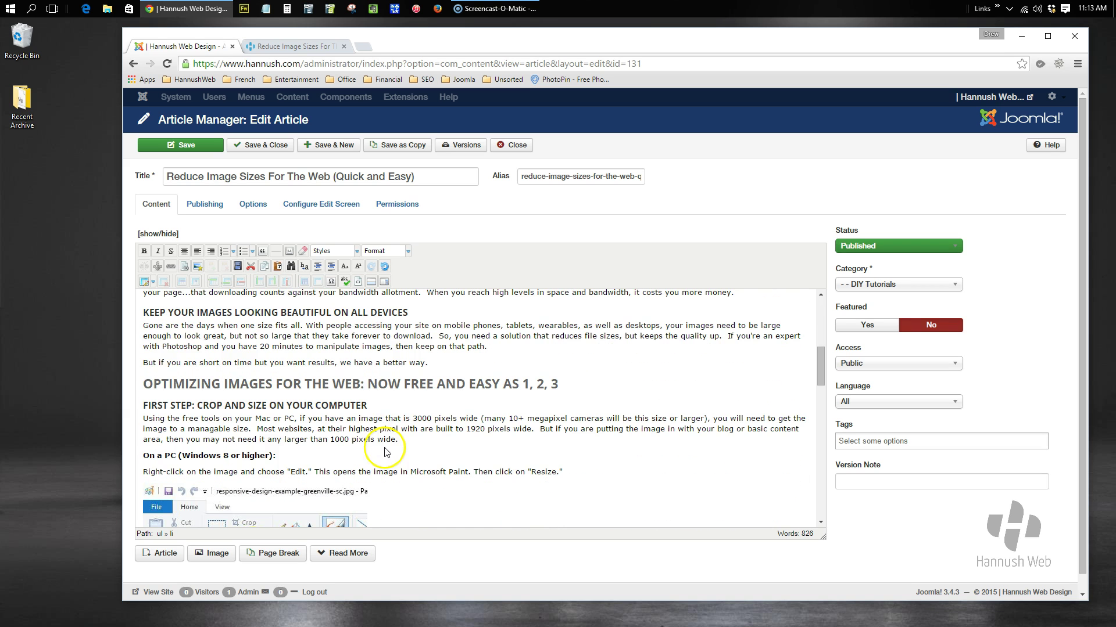
pyautogui.scroll(9, 320, 384)
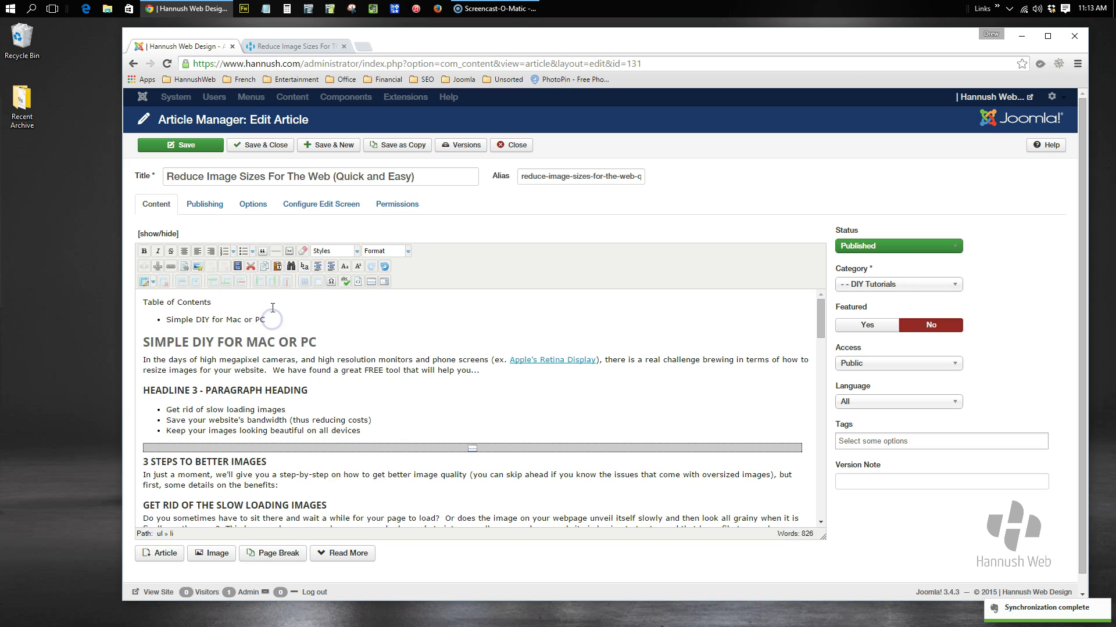
pyautogui.press('Return')
pyautogui.write('Or')
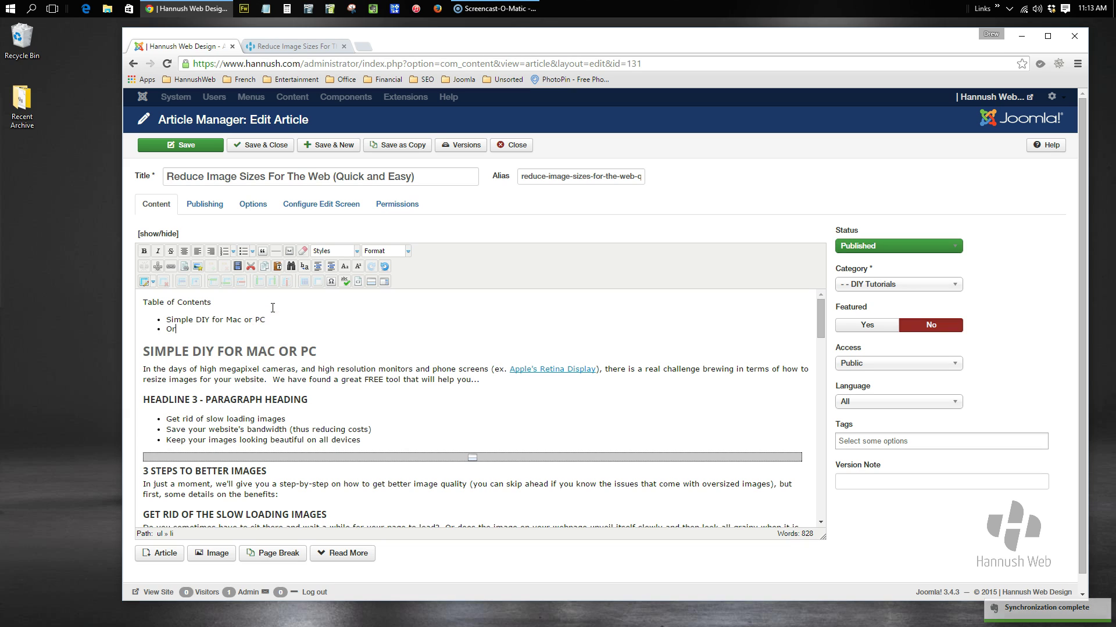
pyautogui.write('ganizing Images For the Web')
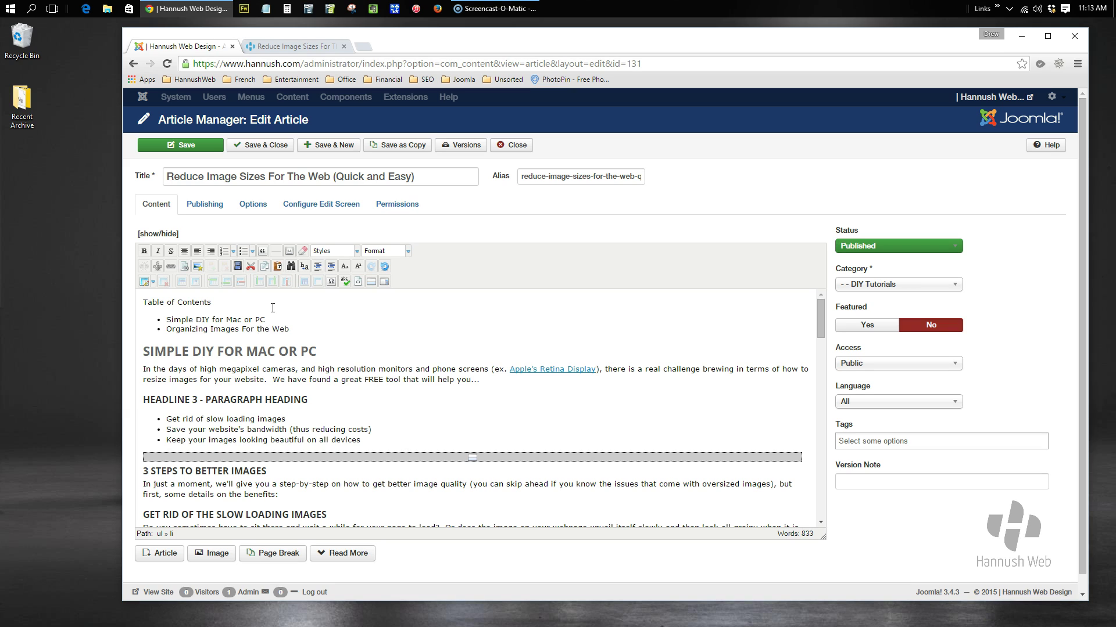
# Insert an anchor named "simple" at the start of the "Simple DIY for Mac or PC" heading
pyautogui.click(268, 319)
pyautogui.click(151, 352)
pyautogui.click(157, 269)
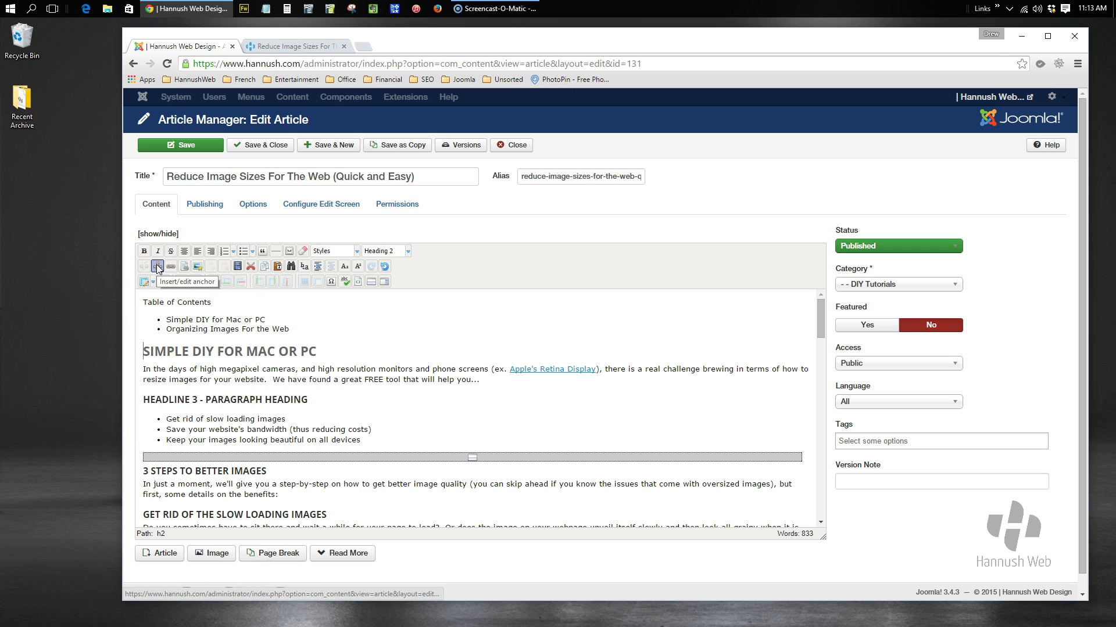
pyautogui.click(194, 312)
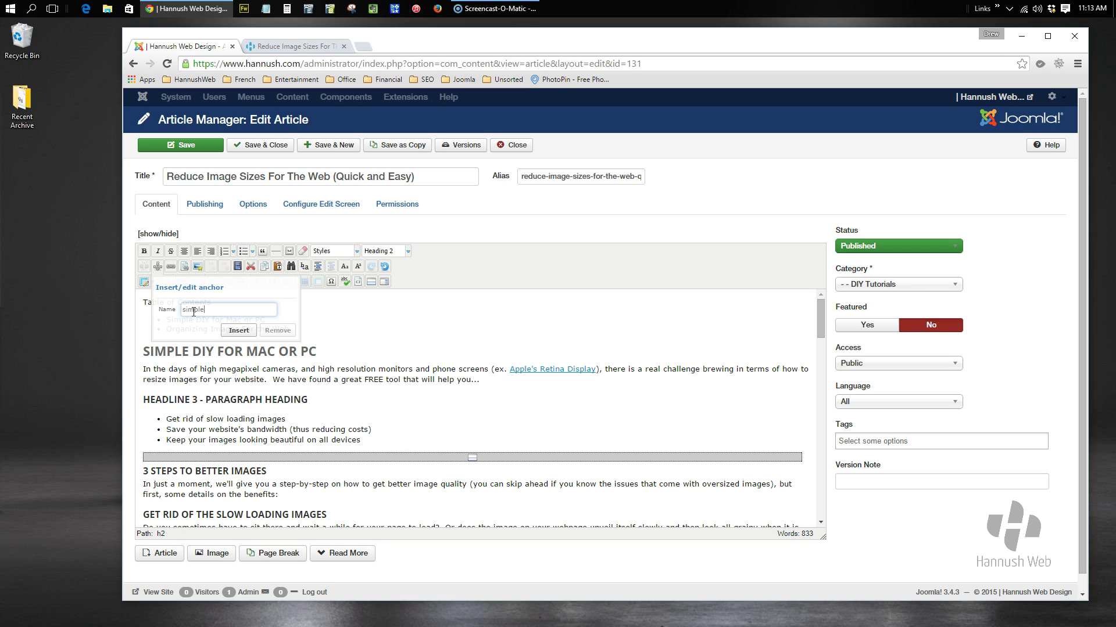
pyautogui.click(238, 330)
pyautogui.click(147, 359)
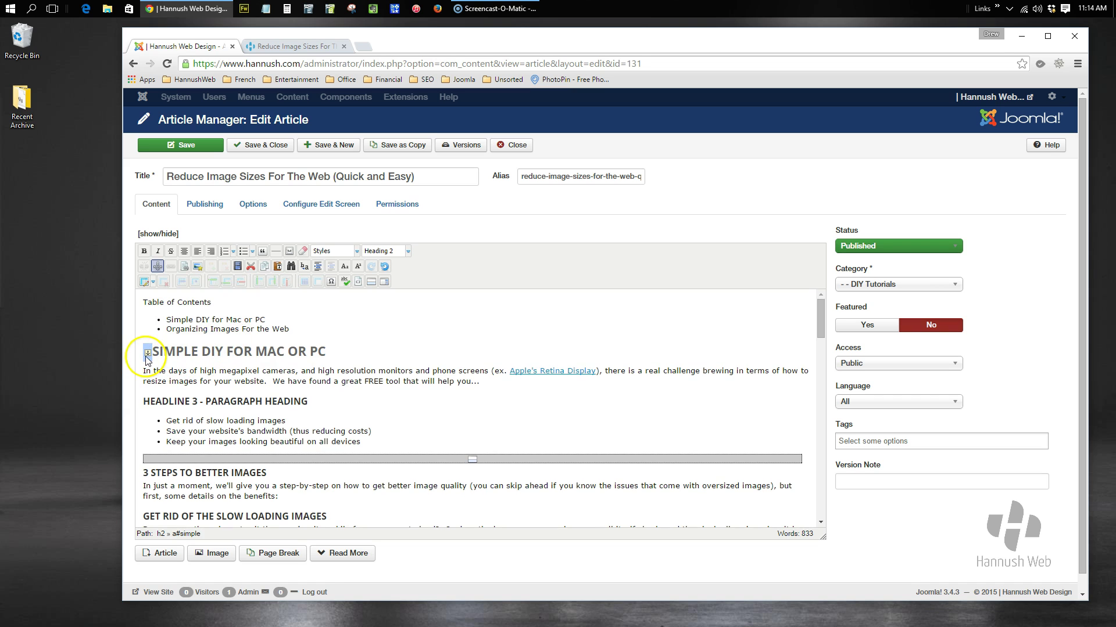
# Insert an anchor named "optimize" at the start of the "Optimizing Images for the Web" heading
pyautogui.scroll(-4, 206, 375)
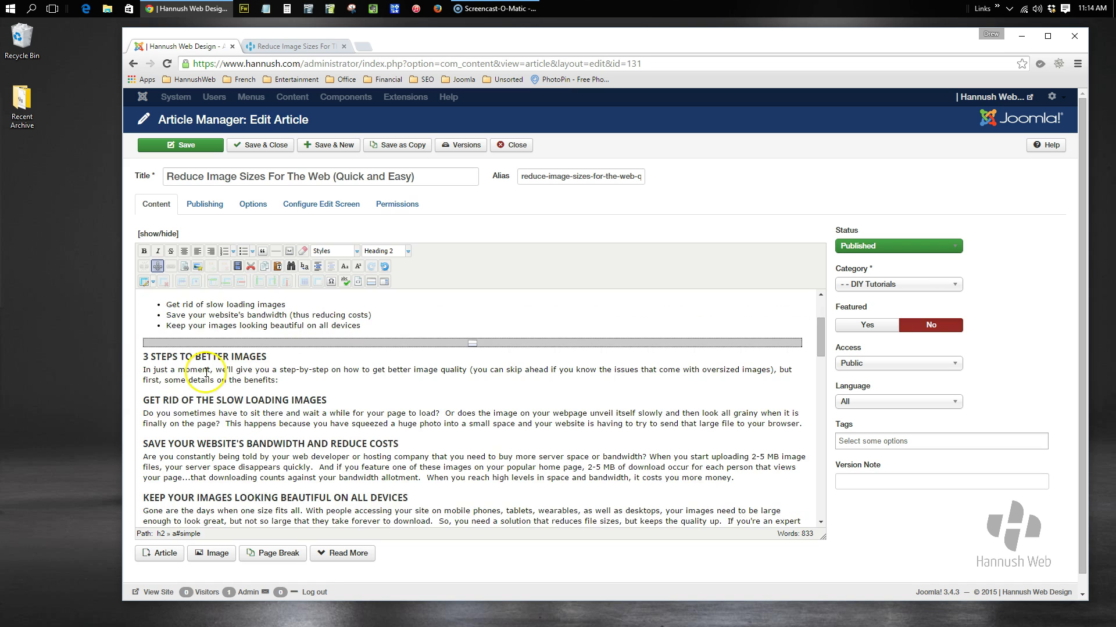
pyautogui.click(145, 453)
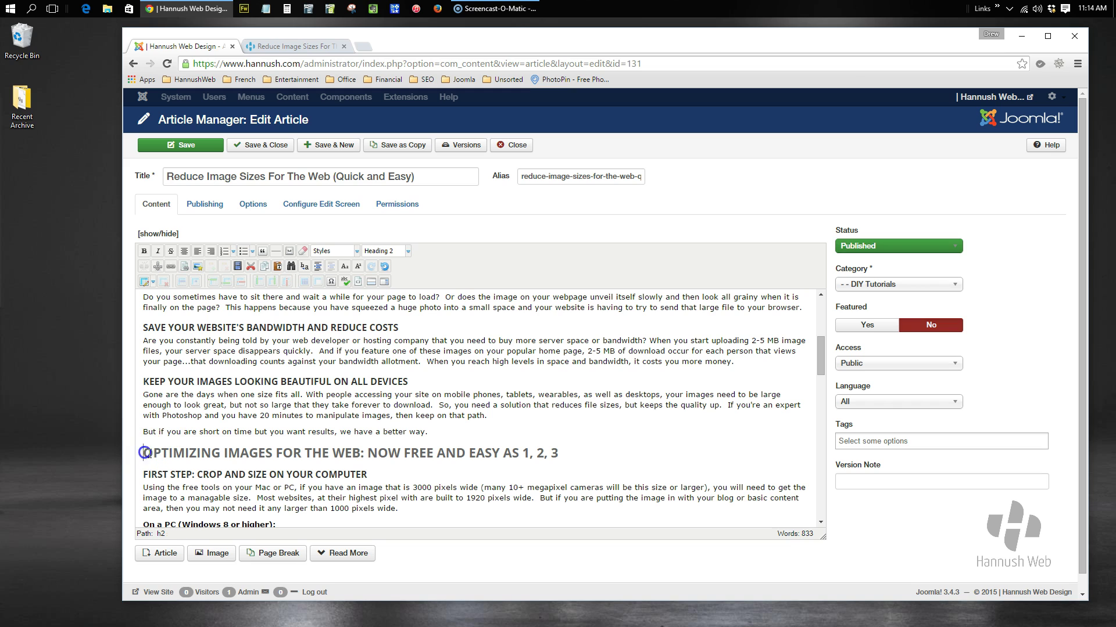
pyautogui.click(158, 266)
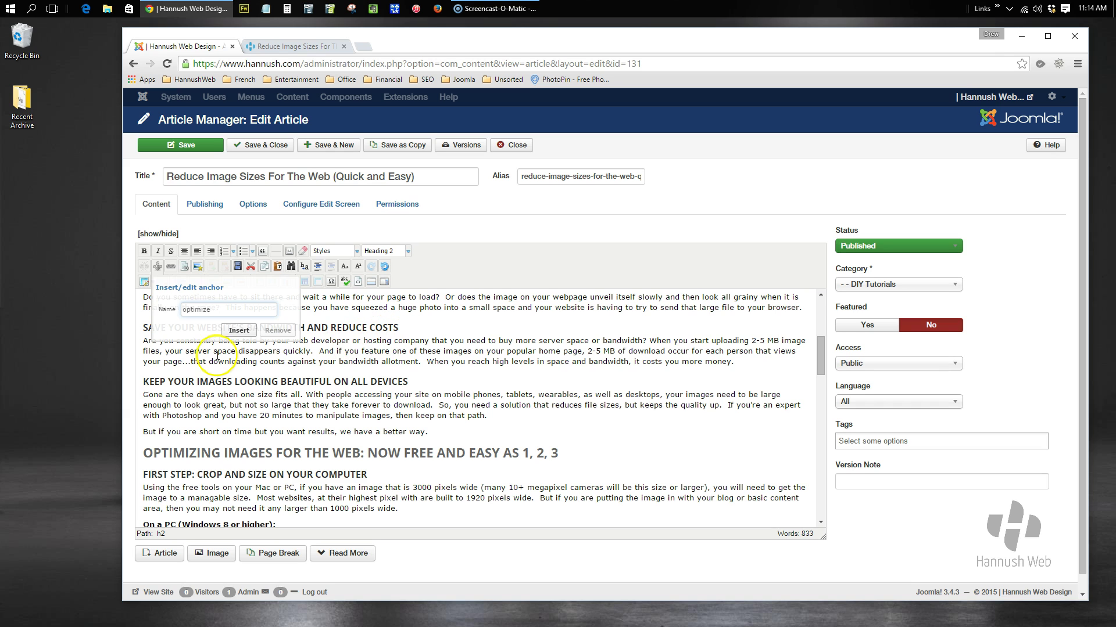
pyautogui.click(239, 330)
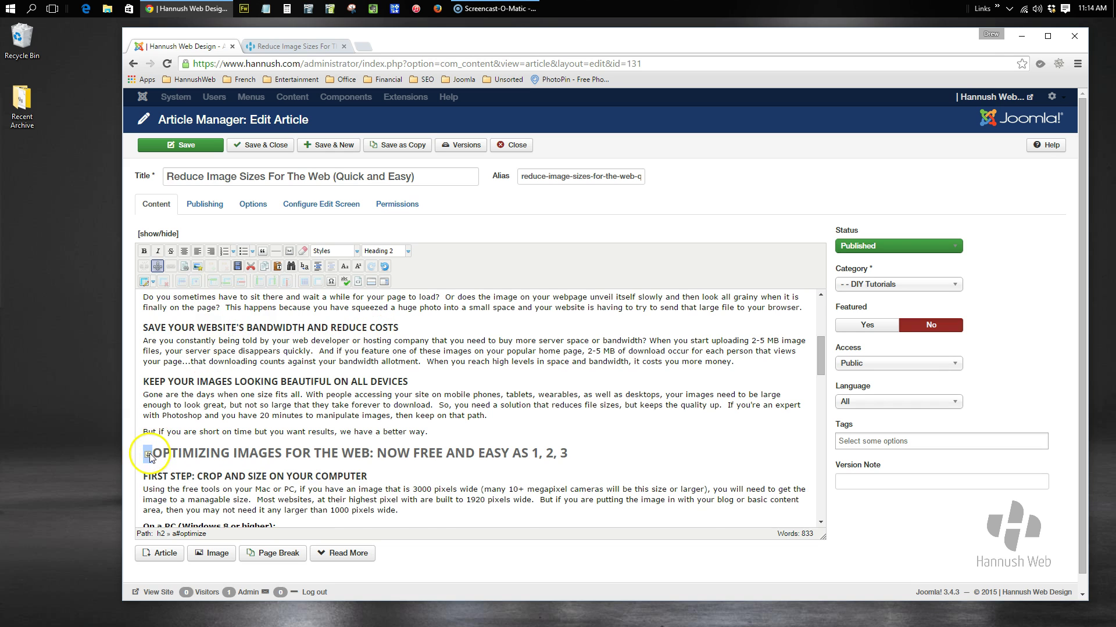
# Link the "Simple DIY for Mac or PC" bullet in the table of contents to the article anchor "simple"
pyautogui.scroll(5, 236, 391)
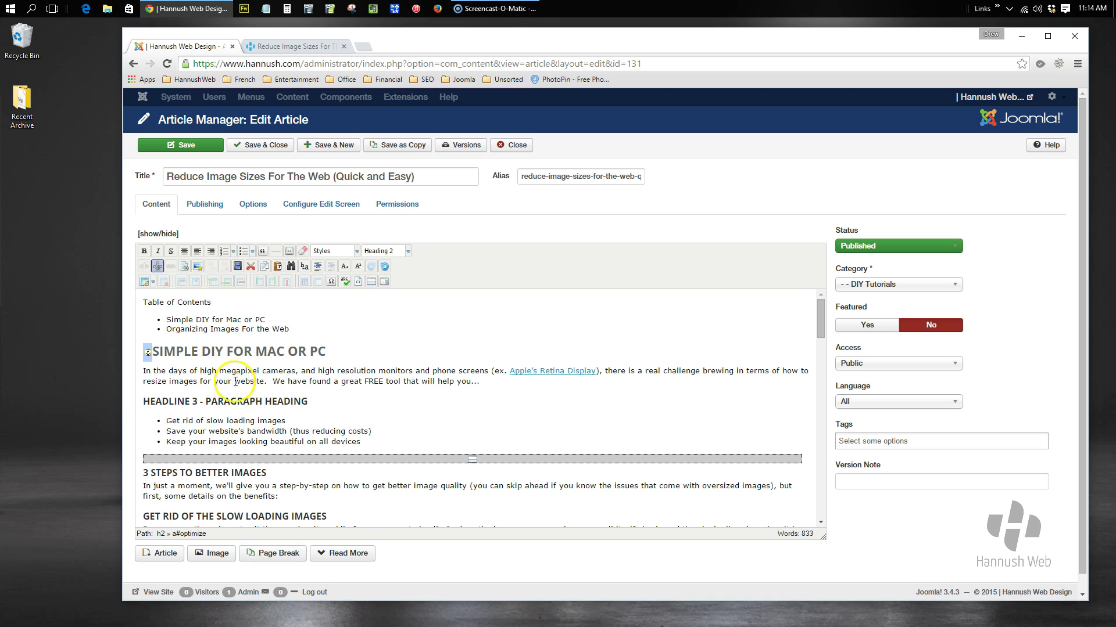
pyautogui.moveTo(267, 320); pyautogui.dragTo(168, 320)
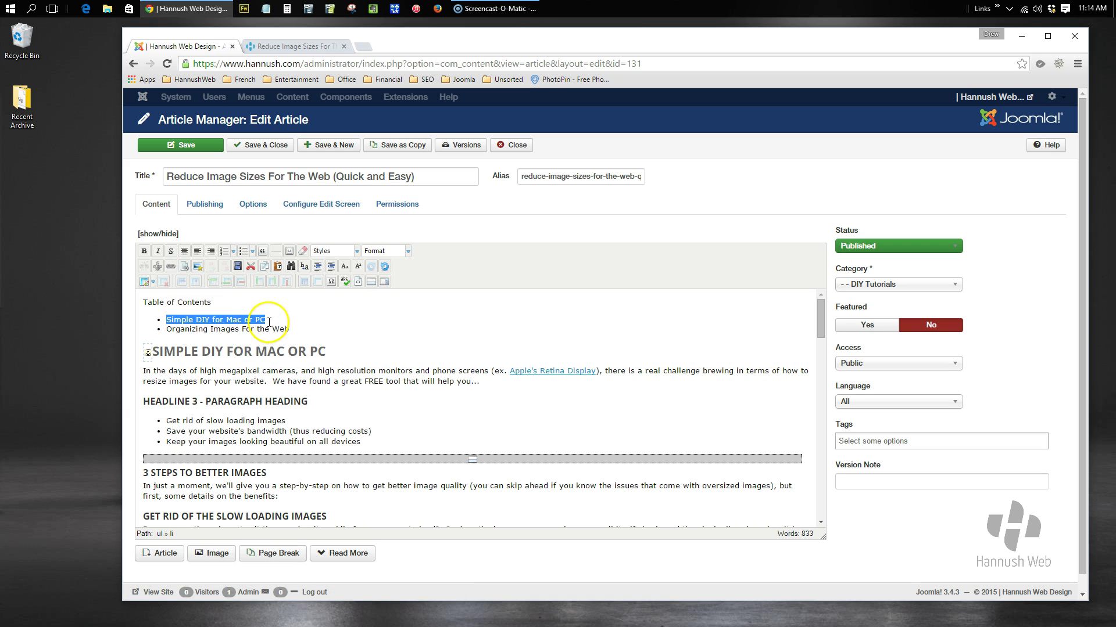
pyautogui.click(169, 267)
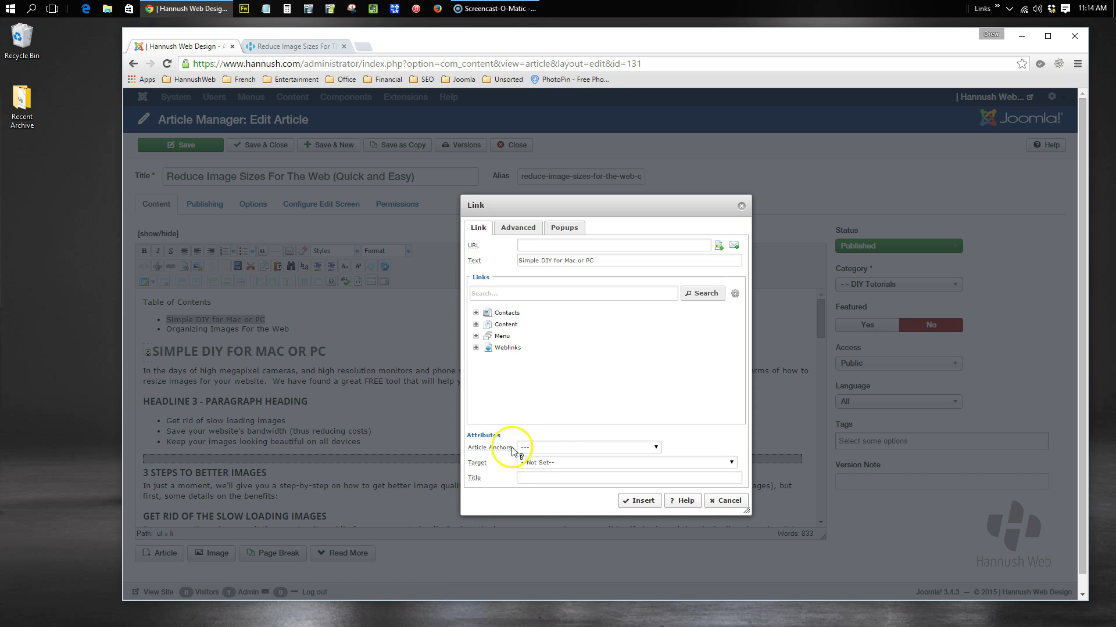
pyautogui.click(566, 448)
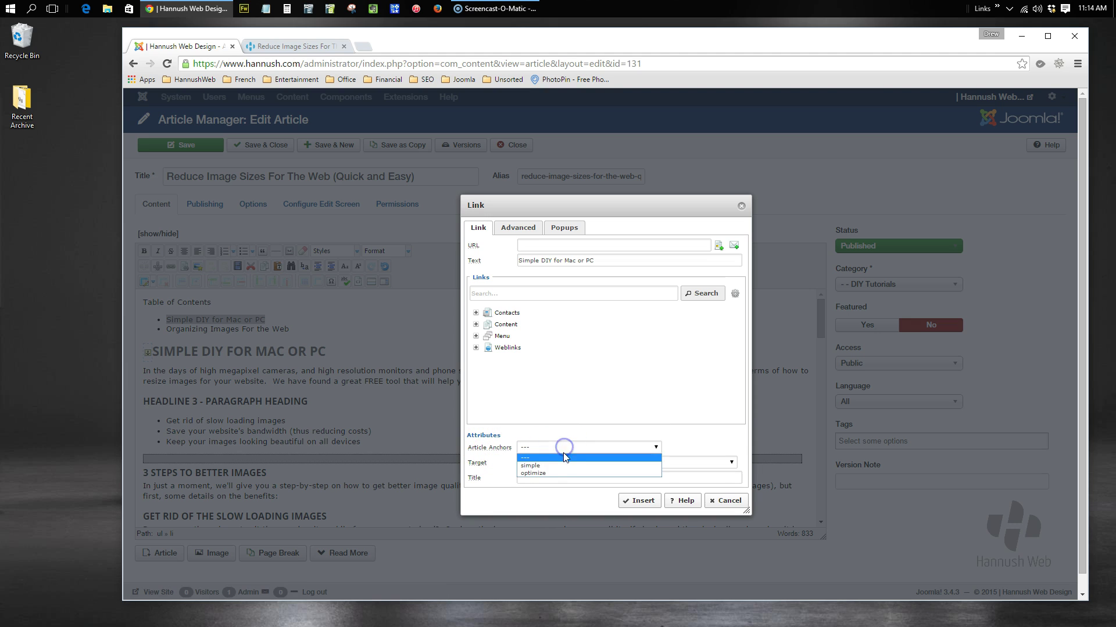
pyautogui.click(544, 466)
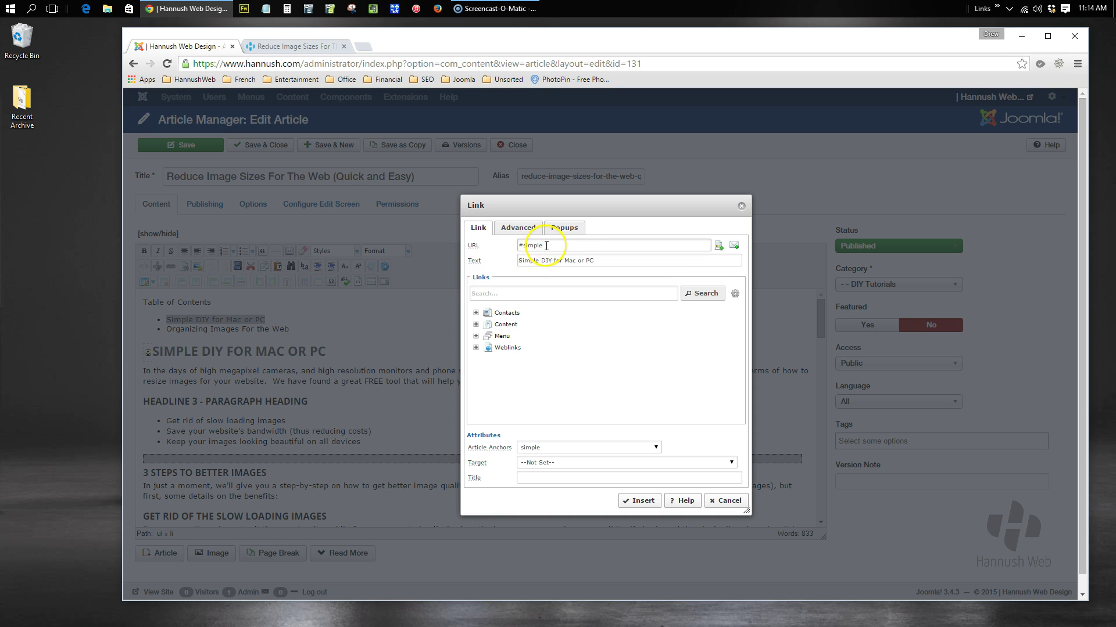
pyautogui.click(640, 502)
# Link the "Organizing Images For the Web" bullet to the article anchor "optimize"
pyautogui.moveTo(293, 329); pyautogui.dragTo(167, 328)
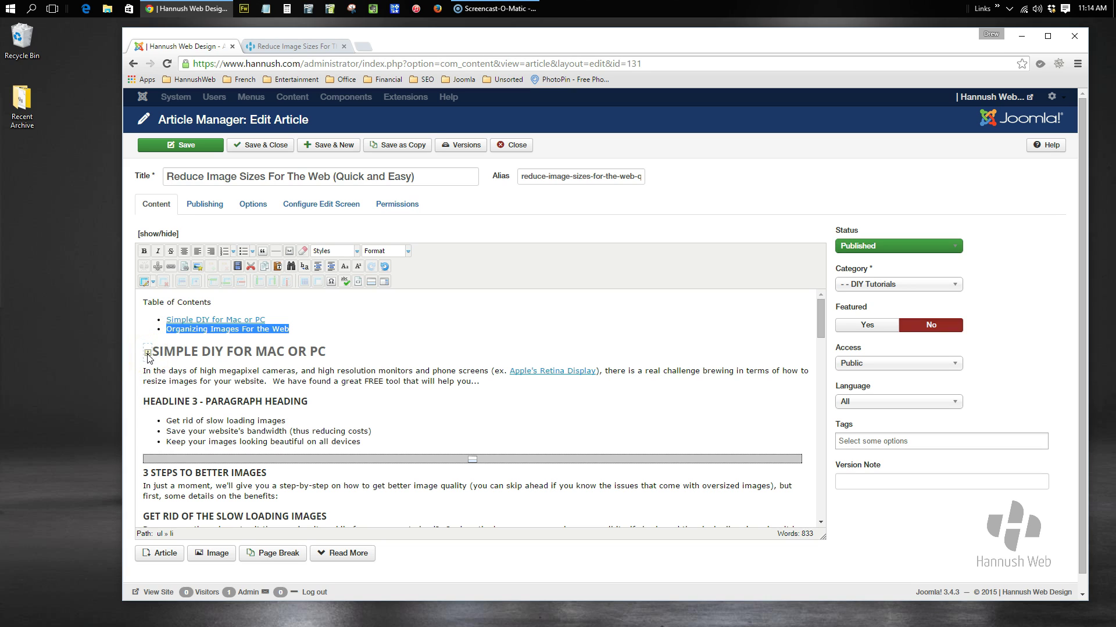
pyautogui.moveTo(148, 356)
pyautogui.mouseDown()
pyautogui.moveTo(216, 344)
pyautogui.moveTo(208, 323)
pyautogui.mouseUp()
pyautogui.click(170, 267)
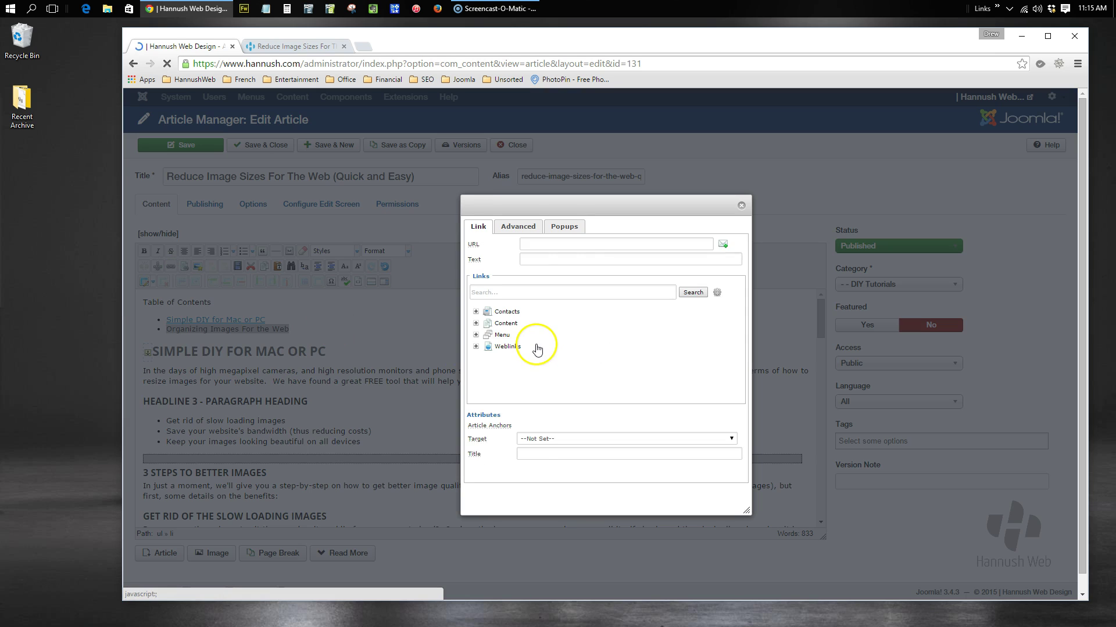
pyautogui.click(567, 463)
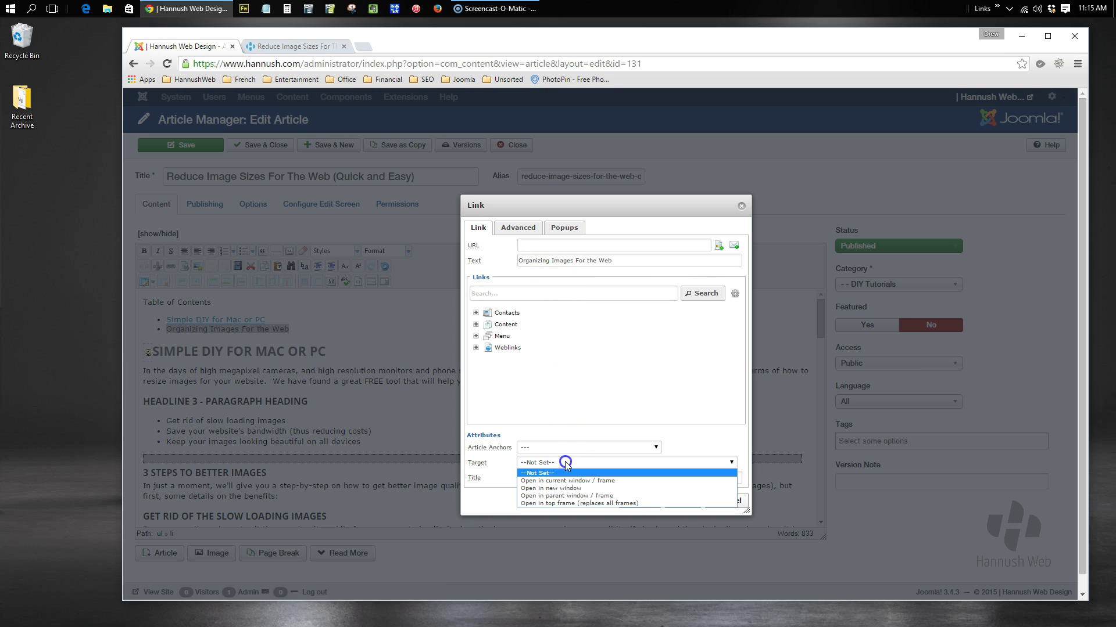
pyautogui.click(565, 461)
pyautogui.click(570, 446)
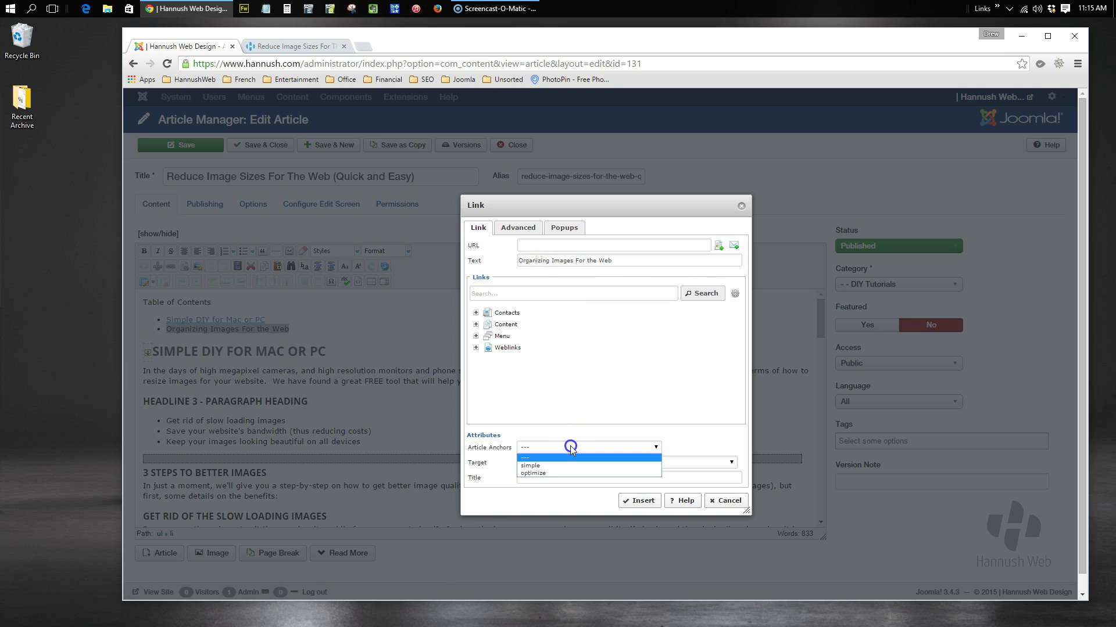
pyautogui.click(565, 472)
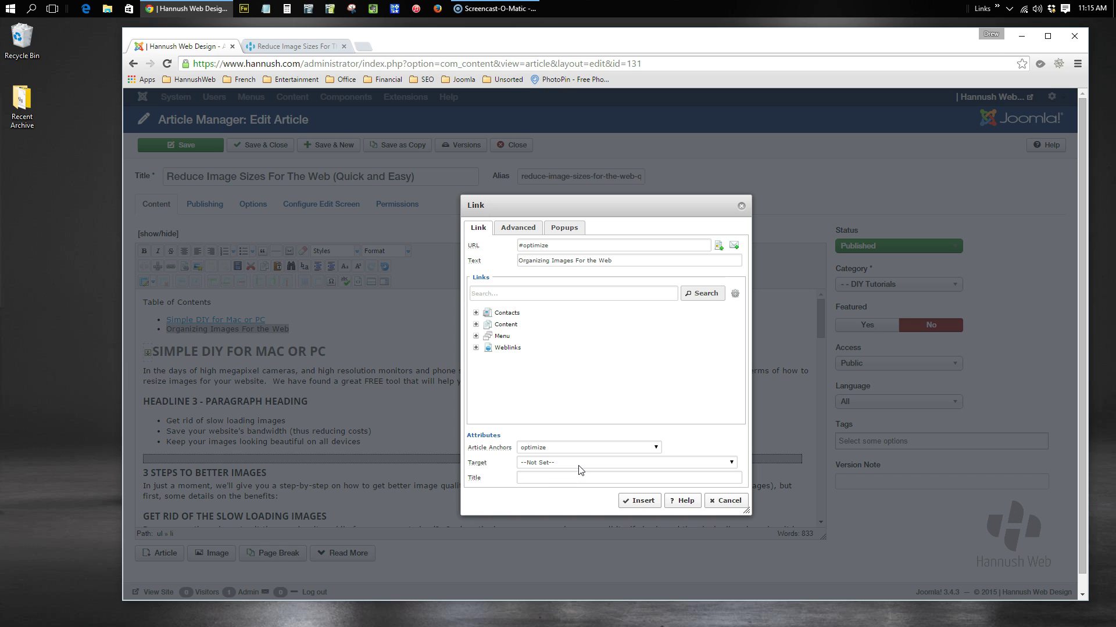
pyautogui.click(639, 500)
# Change "Organizing" to "Optimizing" in the second table of contents link and check it against the matching section heading
pyautogui.moveTo(208, 330); pyautogui.dragTo(174, 330)
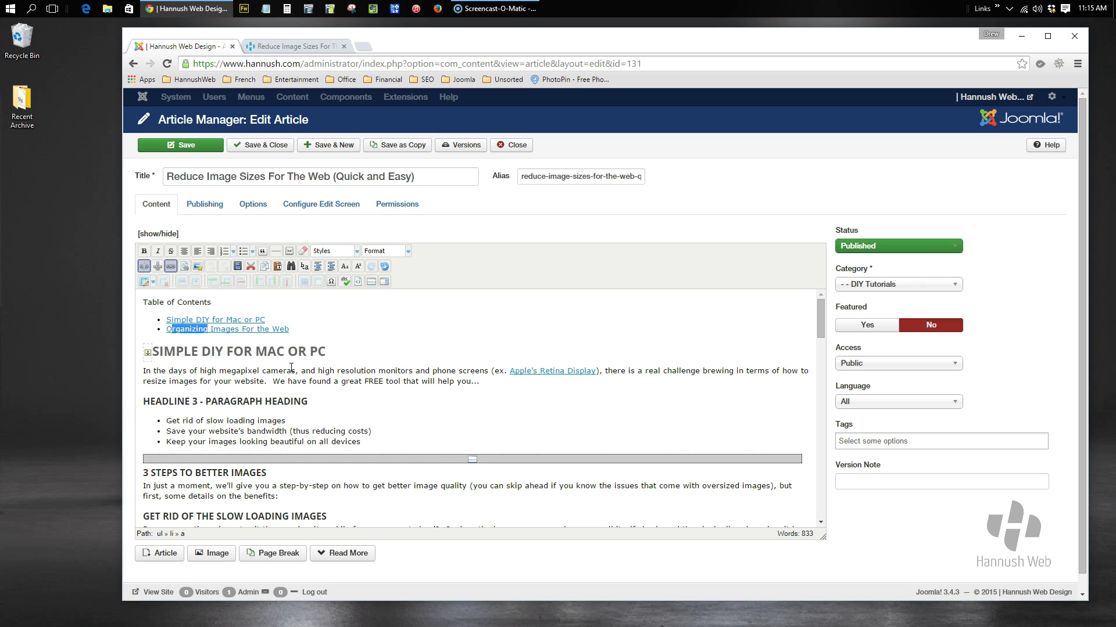
pyautogui.write('p')
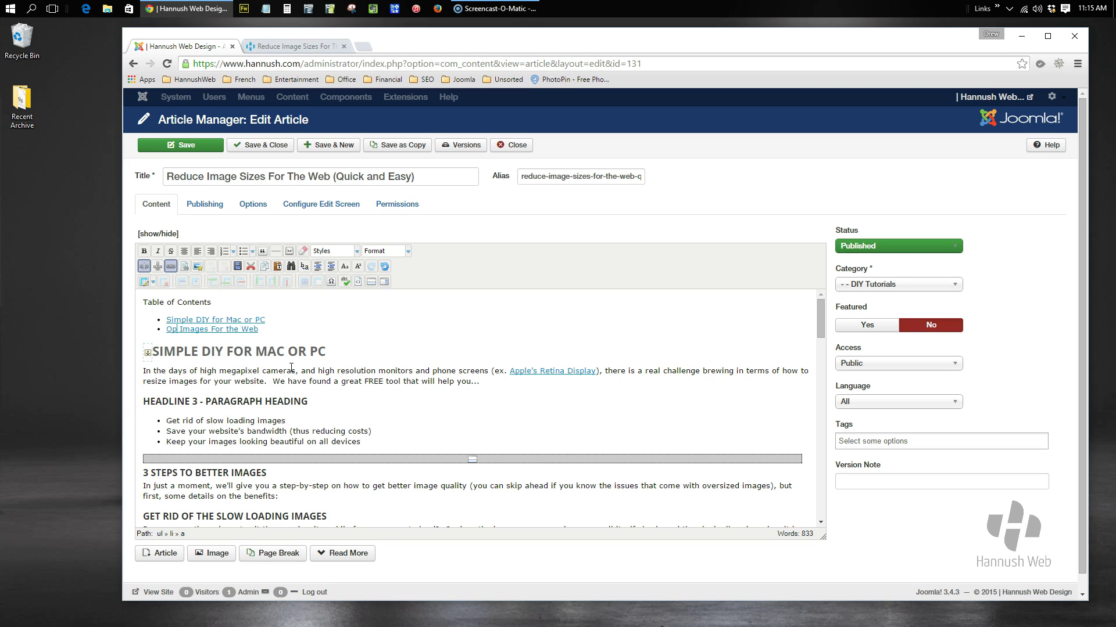
pyautogui.write('timizing')
pyautogui.click(341, 326)
pyautogui.scroll(-10, 341, 505)
pyautogui.click(264, 419)
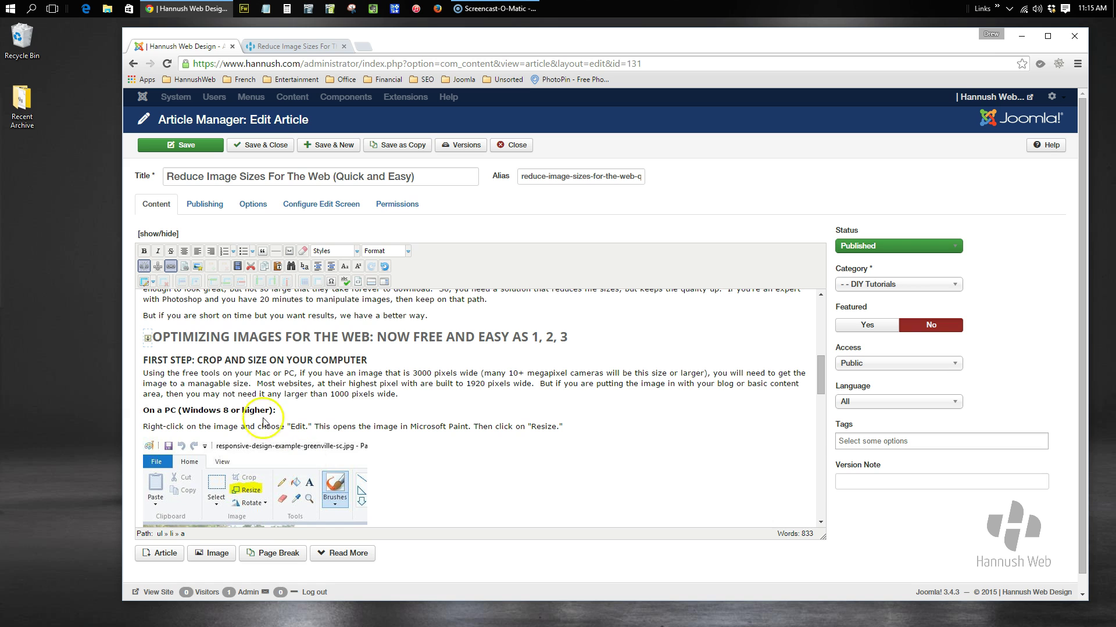
pyautogui.scroll(10, 302, 451)
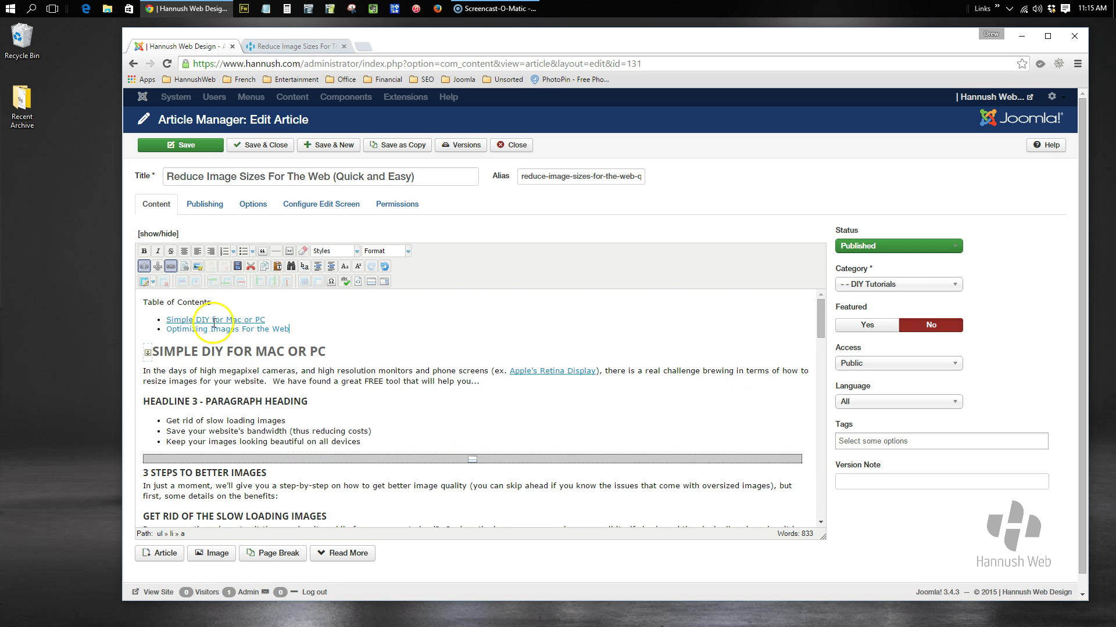
pyautogui.scroll(-1, 331, 445)
pyautogui.scroll(1, 330, 442)
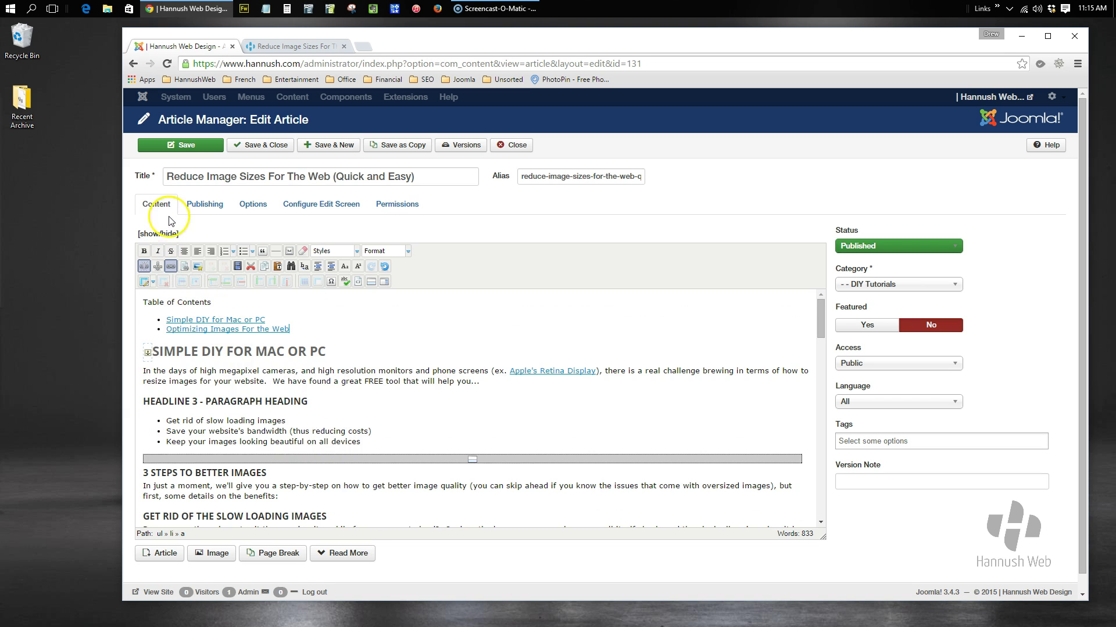
# Save the article, reload the published blog page and test both table of contents links
pyautogui.click(187, 148)
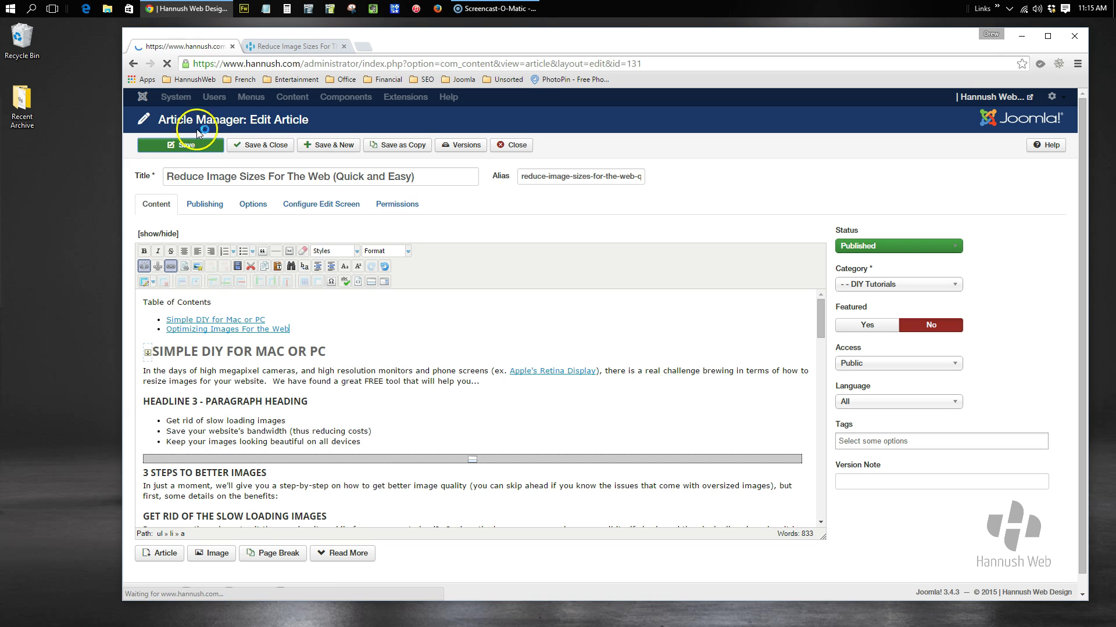
pyautogui.click(290, 45)
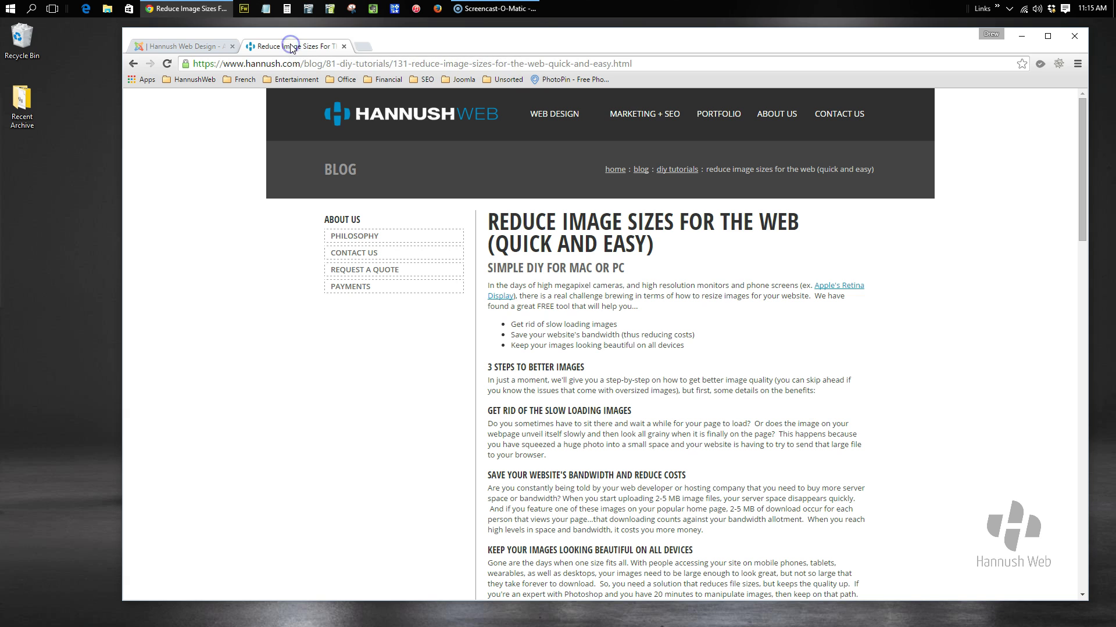
pyautogui.click(166, 64)
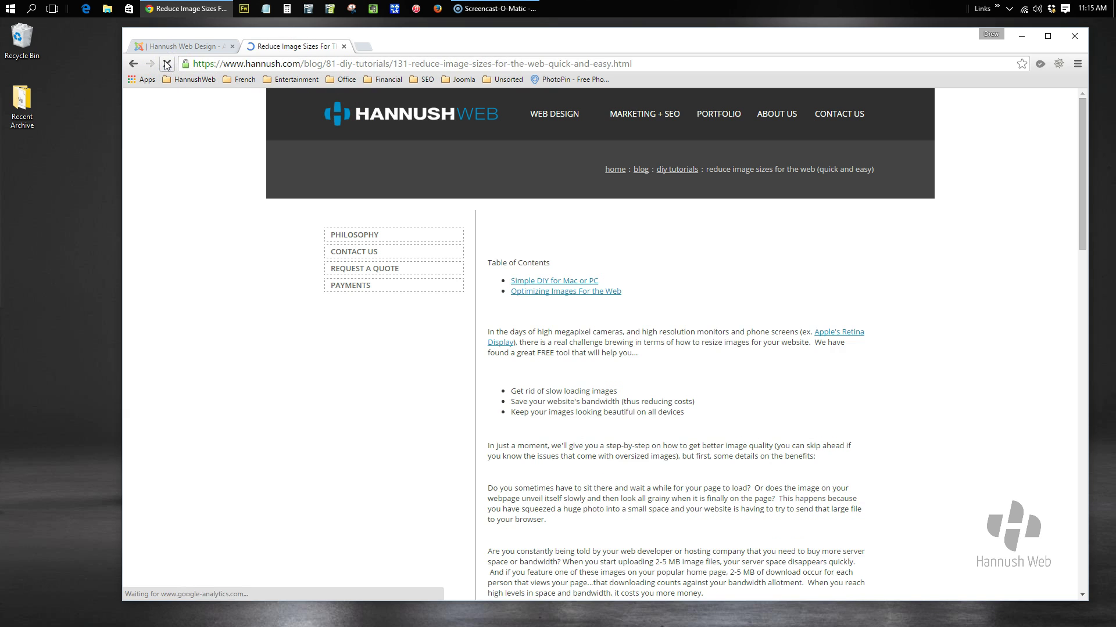
pyautogui.click(533, 285)
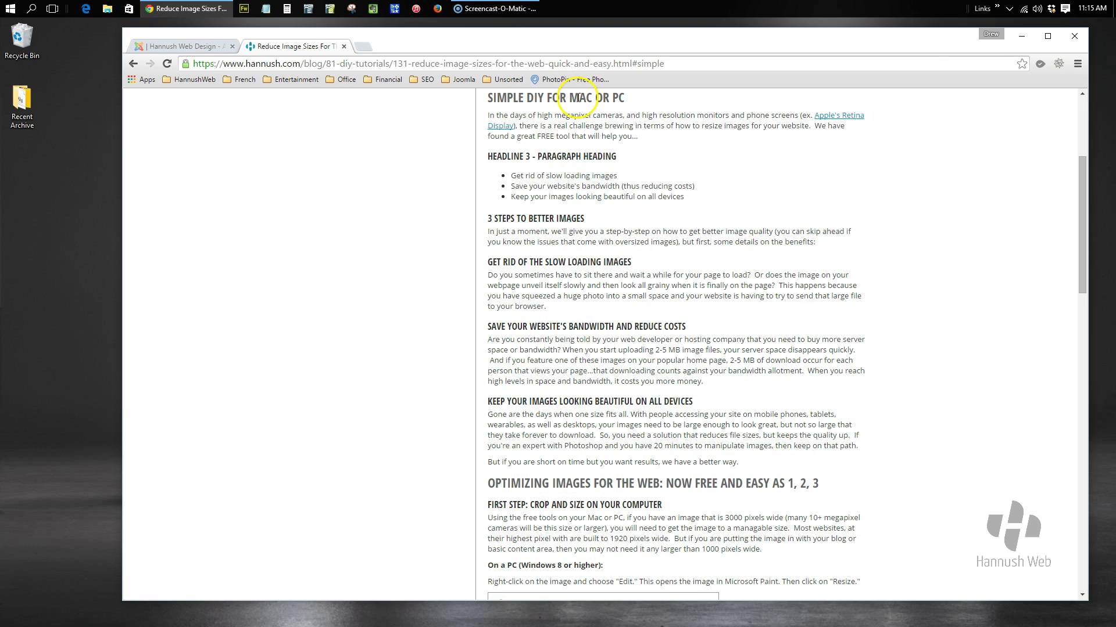
pyautogui.scroll(2, 581, 108)
pyautogui.click(557, 191)
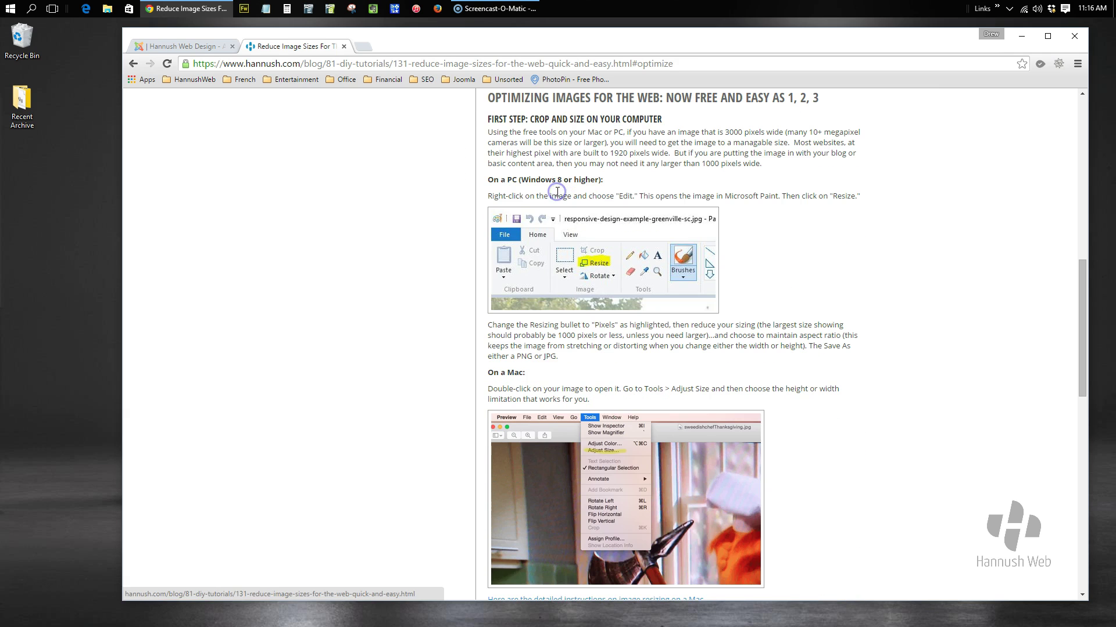
pyautogui.scroll(10, 761, 279)
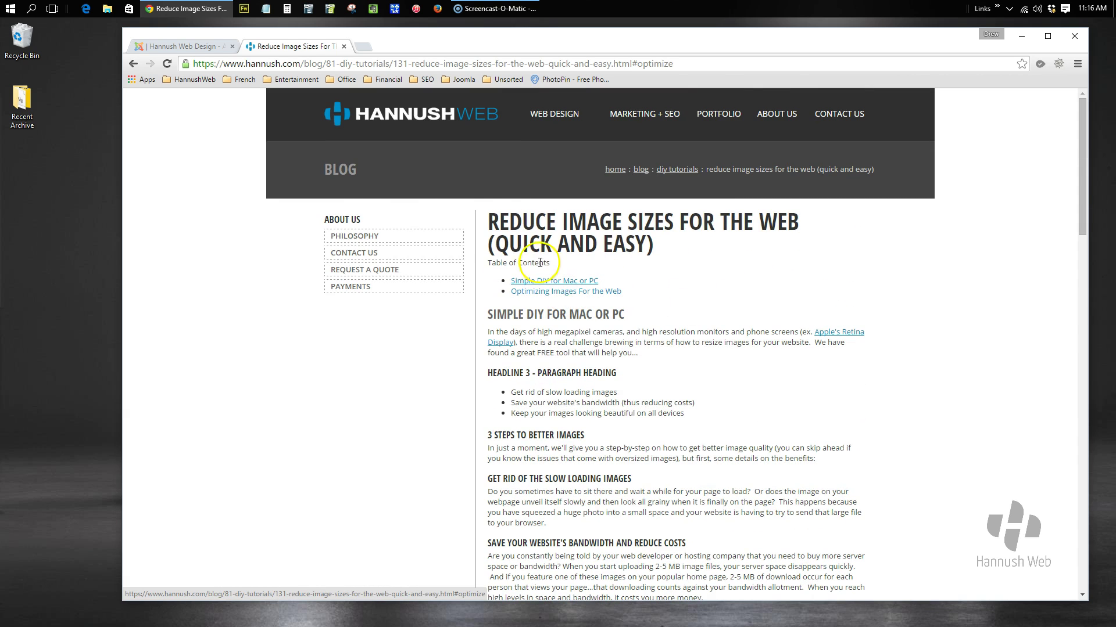
# Point a new link on "high megapixel cameras" in the article's first paragraph to the copied address of the site's Custom Programming page
pyautogui.click(208, 48)
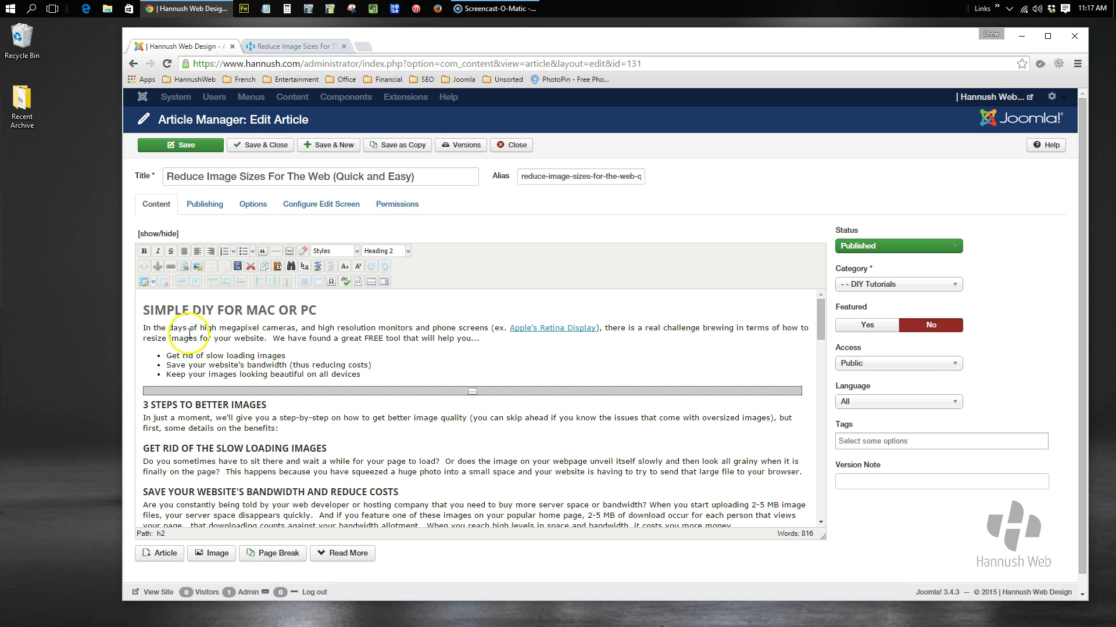
pyautogui.moveTo(201, 328); pyautogui.dragTo(296, 328)
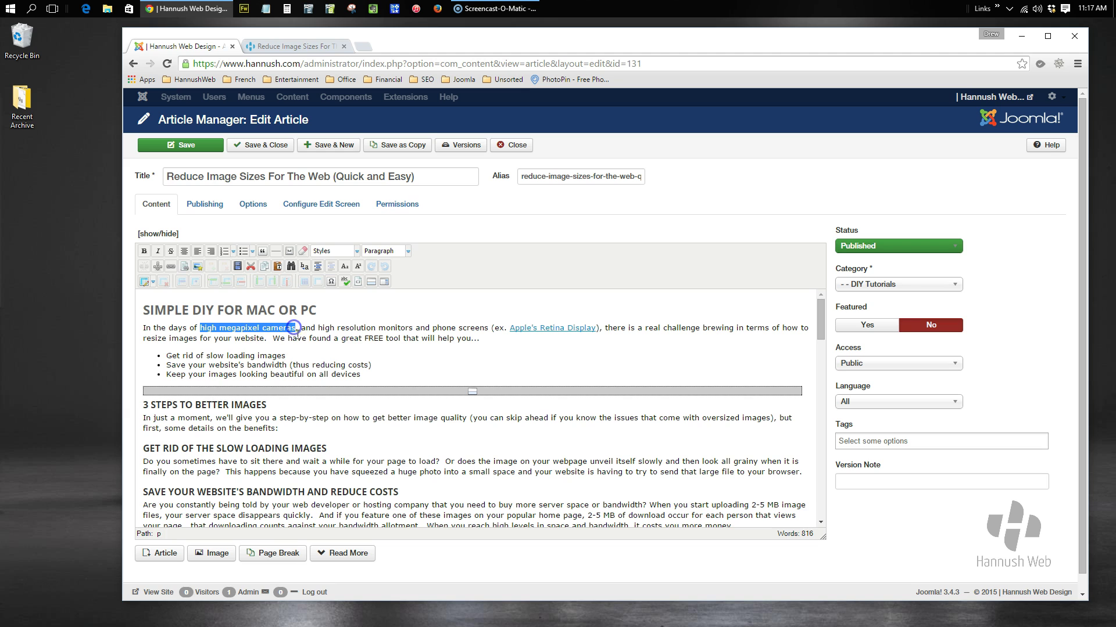
pyautogui.click(171, 266)
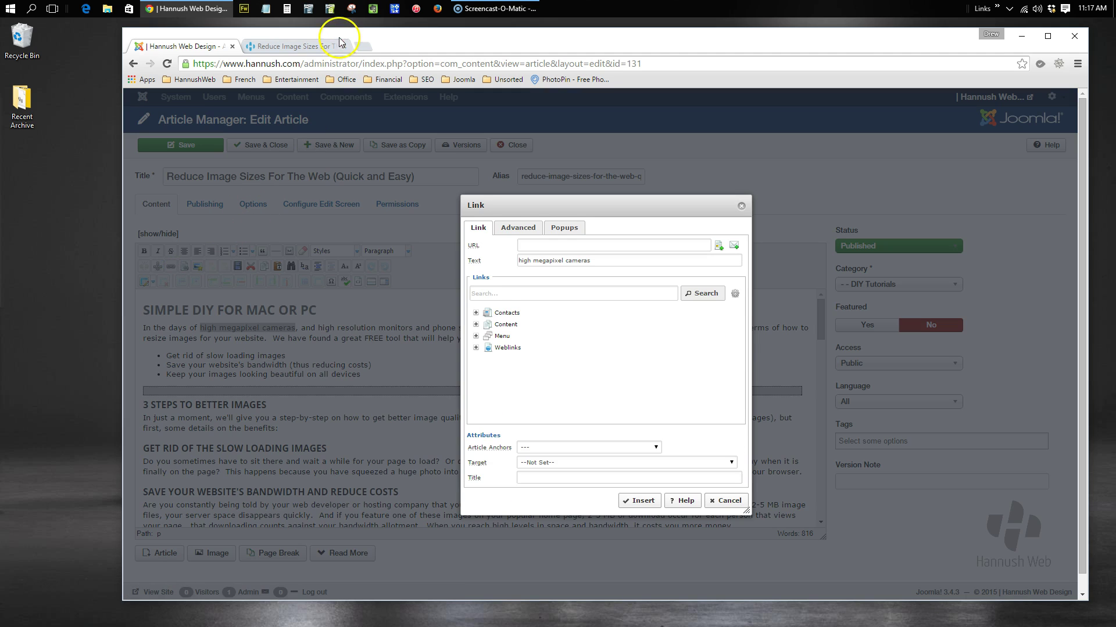
pyautogui.click(299, 46)
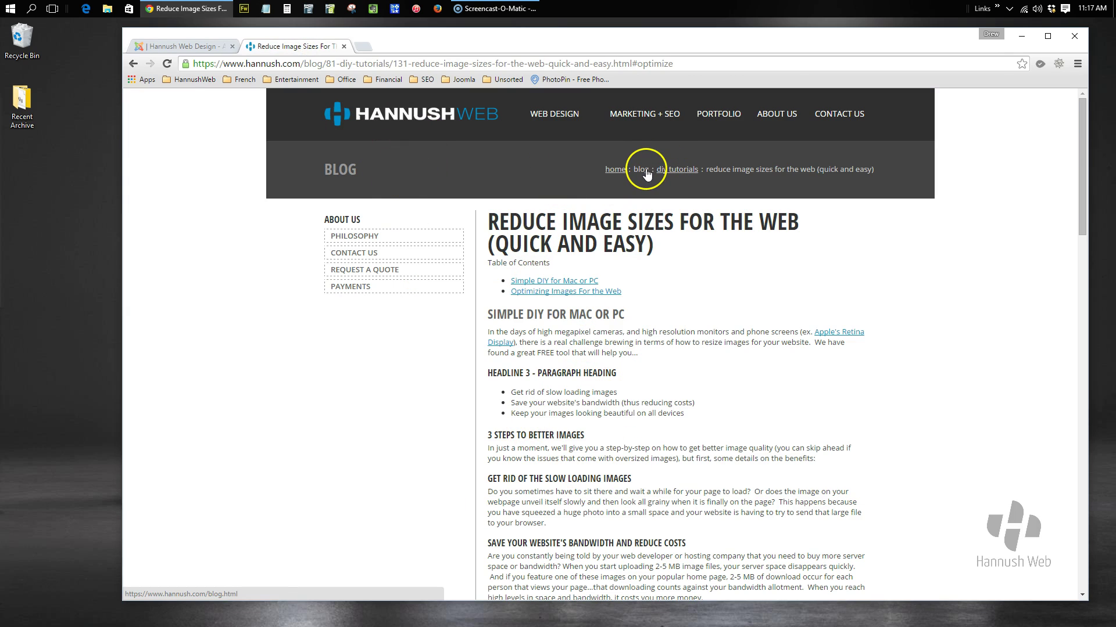
pyautogui.click(552, 116)
pyautogui.click(319, 64)
pyautogui.hotkey('ctrl', 'c')
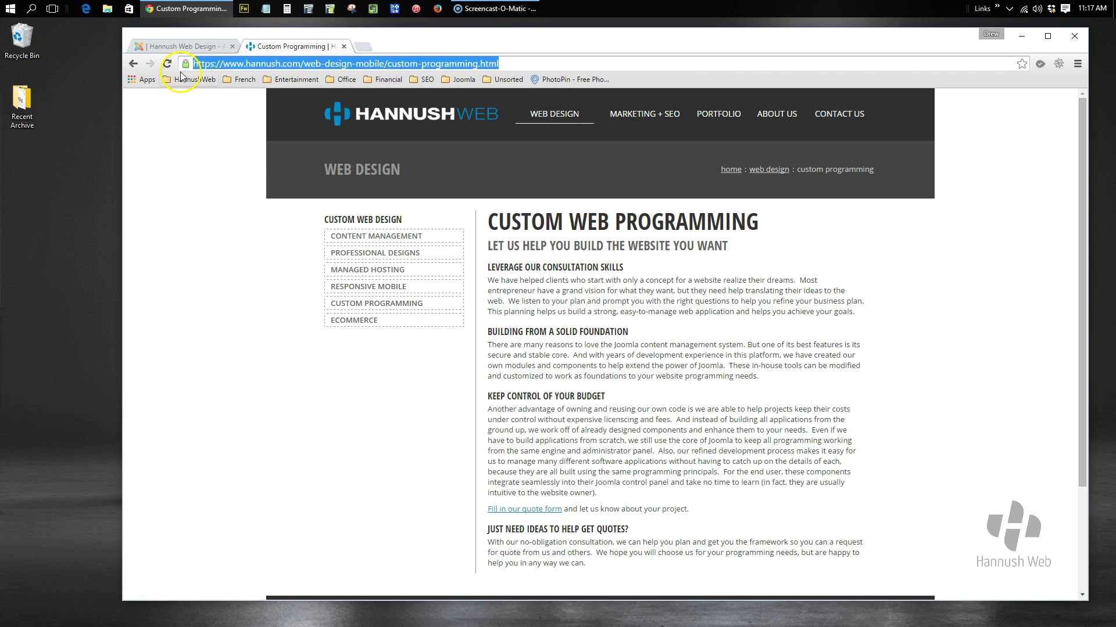
pyautogui.click(156, 46)
pyautogui.click(520, 246)
pyautogui.hotkey('ctrl', 'v')
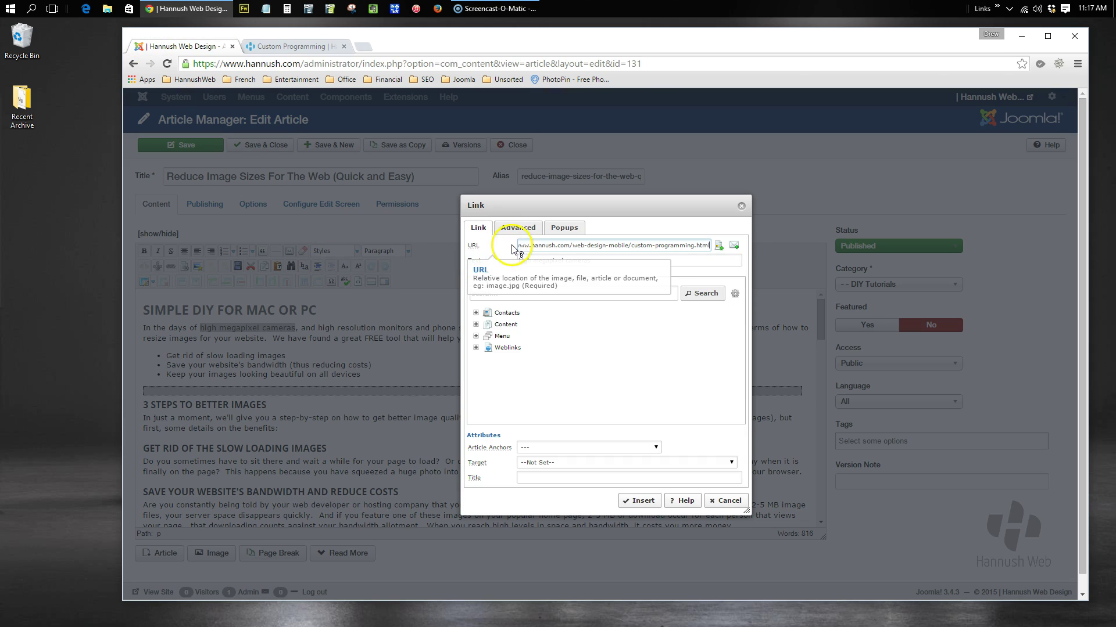
pyautogui.moveTo(525, 246); pyautogui.dragTo(519, 249)
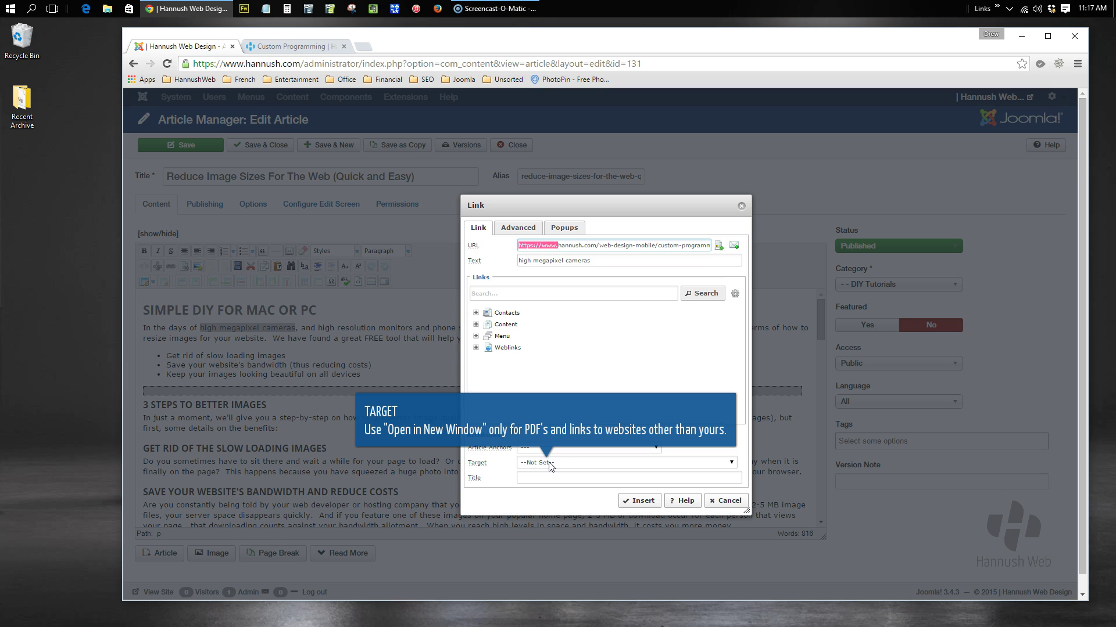
# Give the "high megapixel cameras" link the title "Web Design Mobile" and insert it with no target set
pyautogui.click(532, 479)
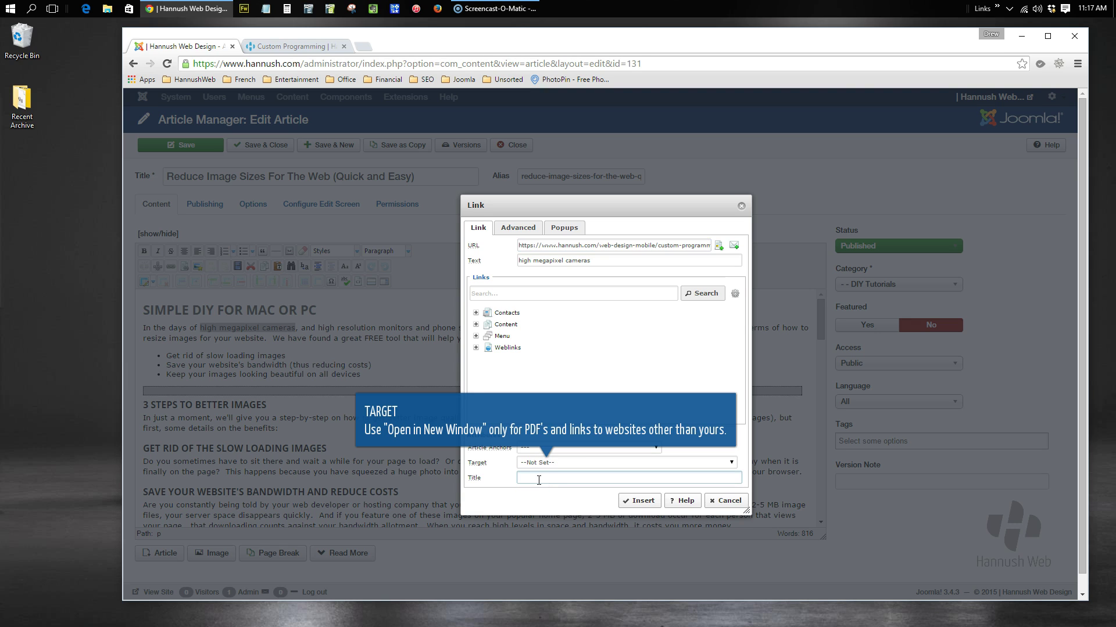
pyautogui.write('Web Design Mobile')
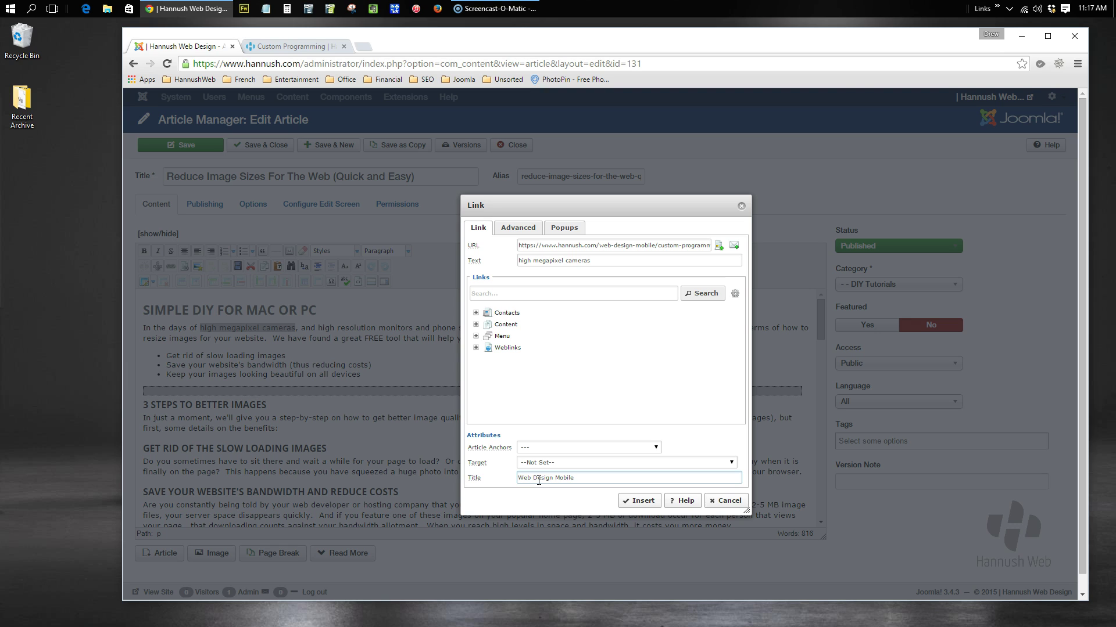
pyautogui.click(639, 502)
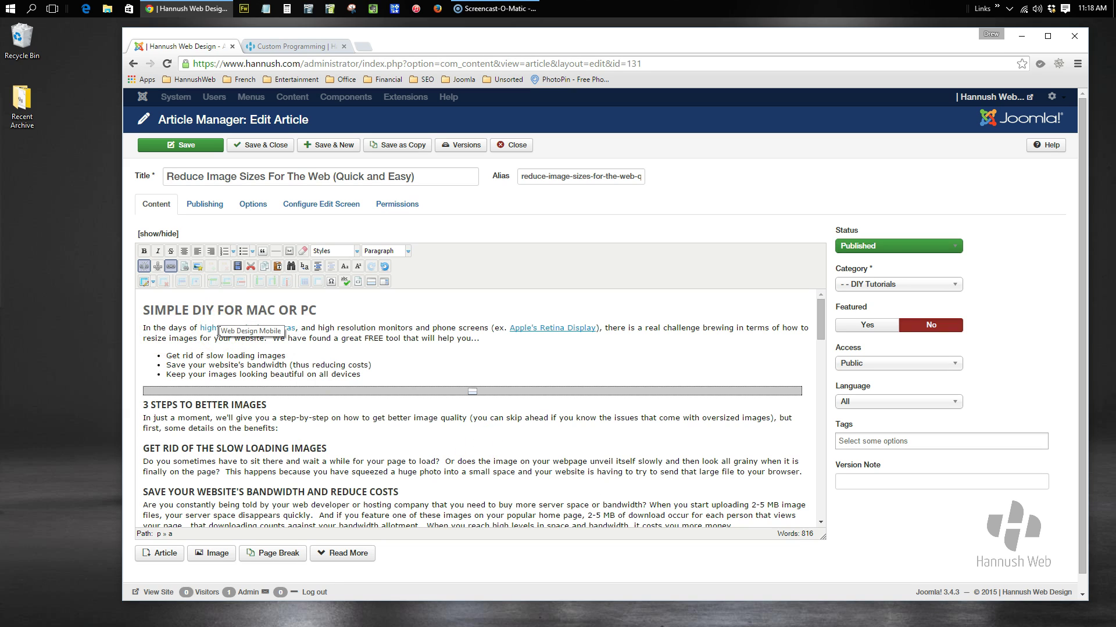
pyautogui.click(219, 349)
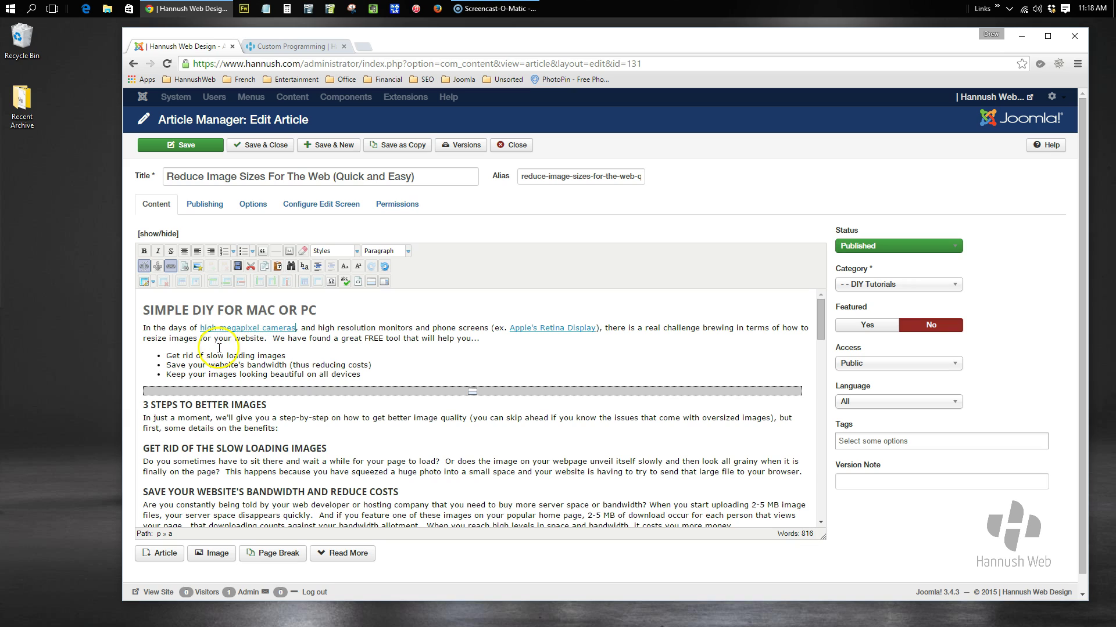
pyautogui.click(238, 344)
pyautogui.click(239, 344)
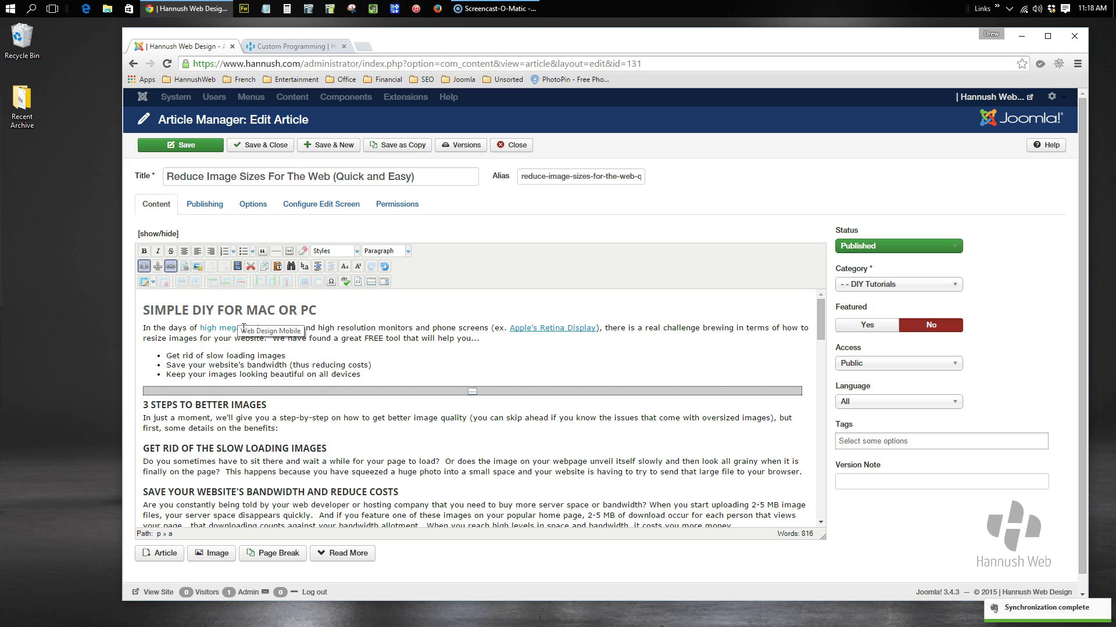
# Start a link on "high resolution monitors" in the first paragraph and browse the site's Content items for its destination
pyautogui.click(319, 328)
pyautogui.moveTo(319, 328); pyautogui.dragTo(412, 328)
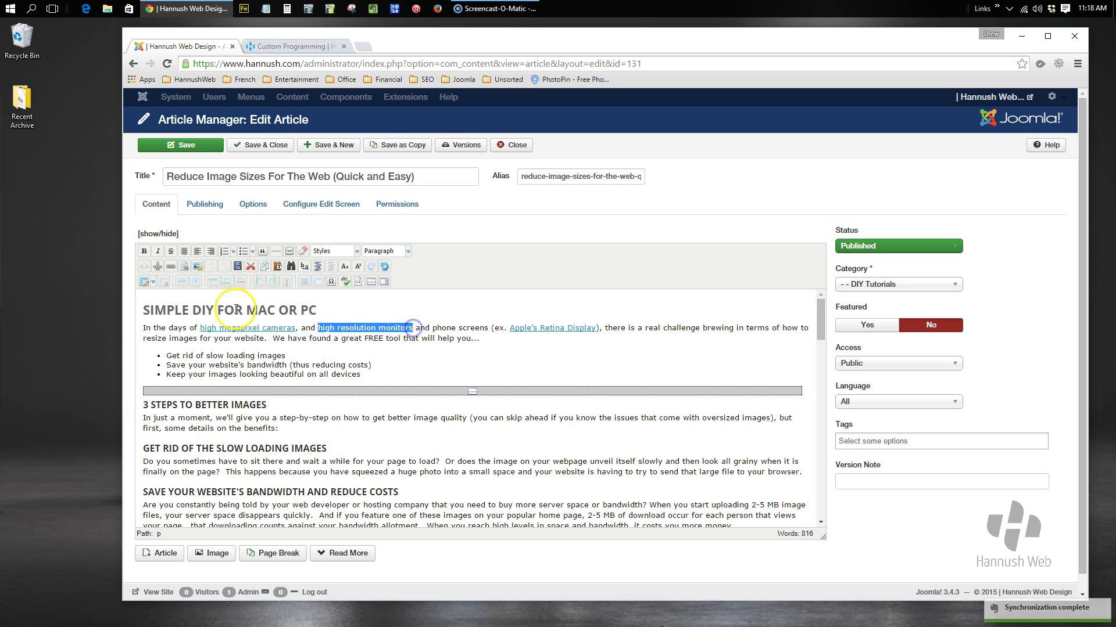
pyautogui.click(171, 268)
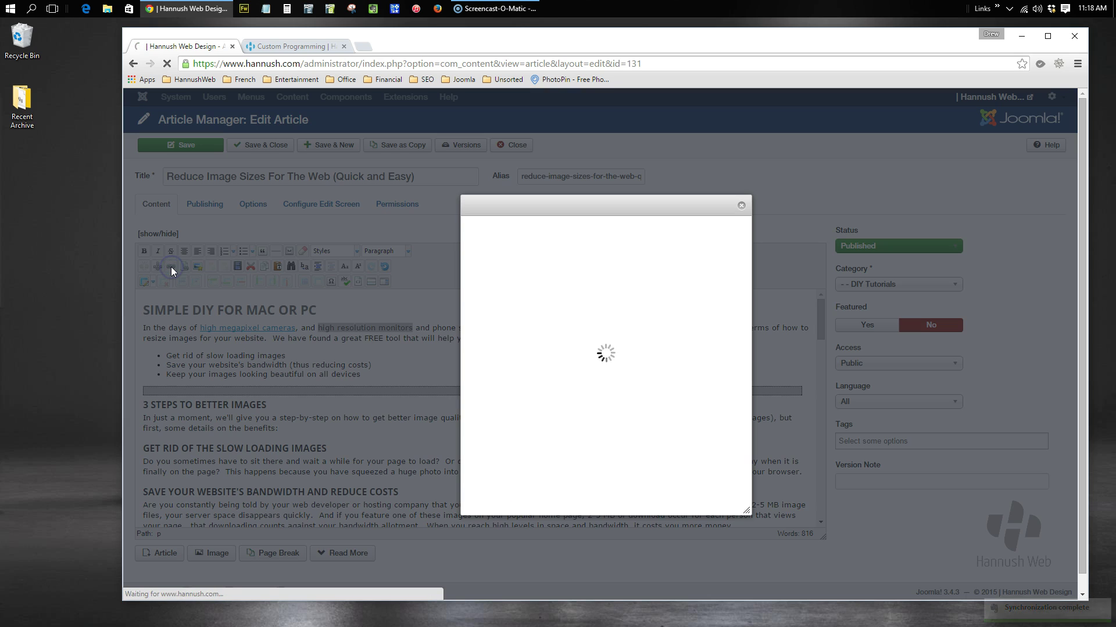
pyautogui.click(516, 324)
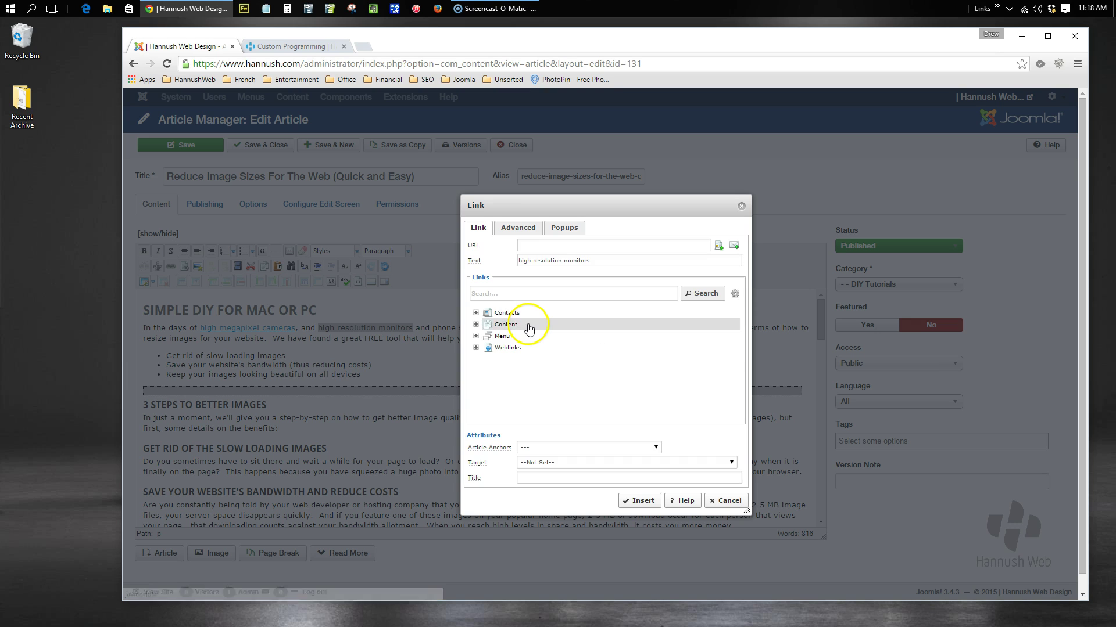
# Expand the Menu link source and compare its menus with the navigation and footer links on the custom programming page
pyautogui.click(475, 336)
pyautogui.click(540, 365)
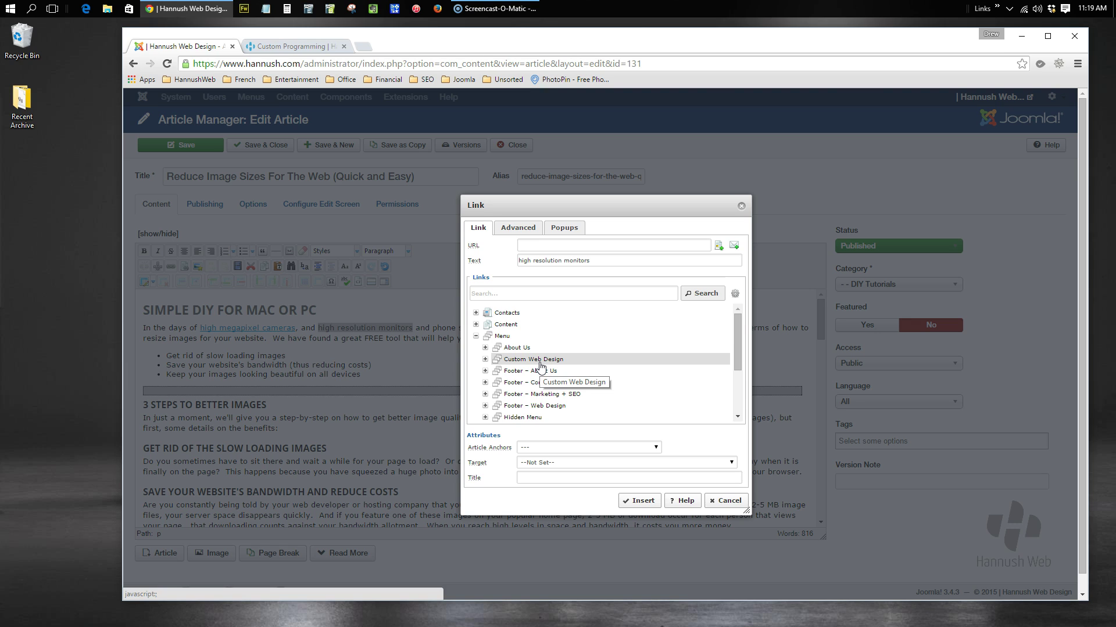
pyautogui.click(294, 46)
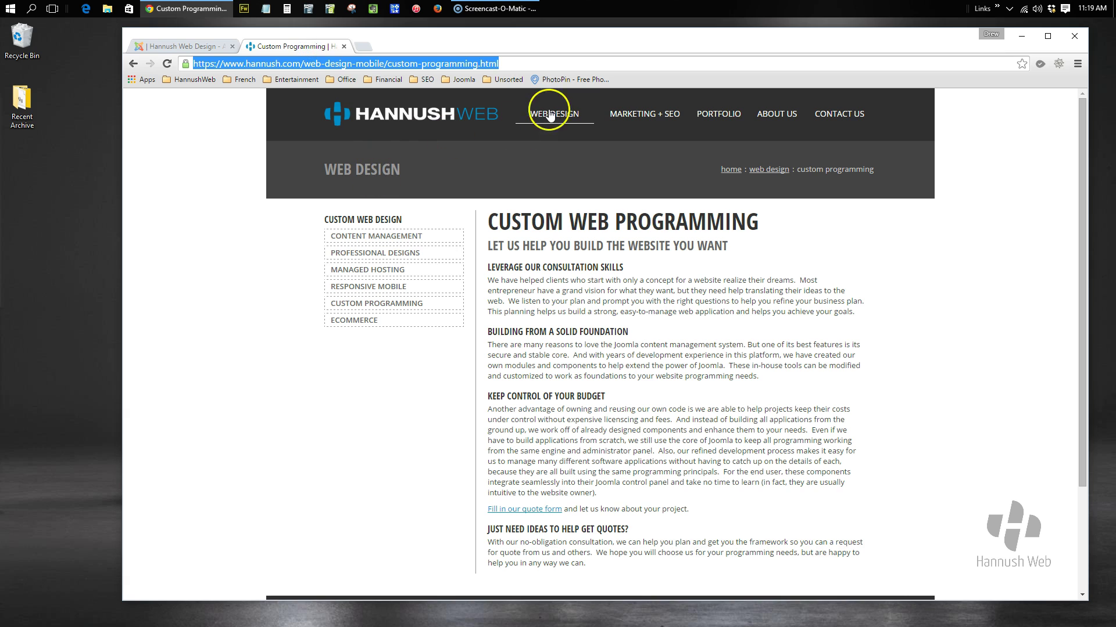
pyautogui.moveTo(813, 113)
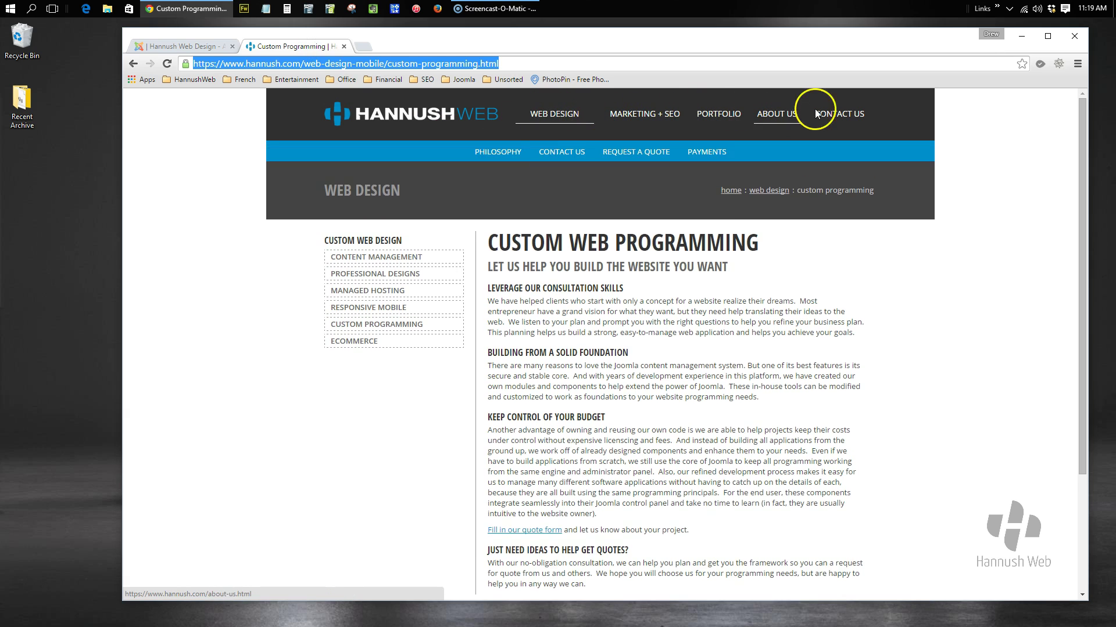
pyautogui.scroll(-3, 1081, 416)
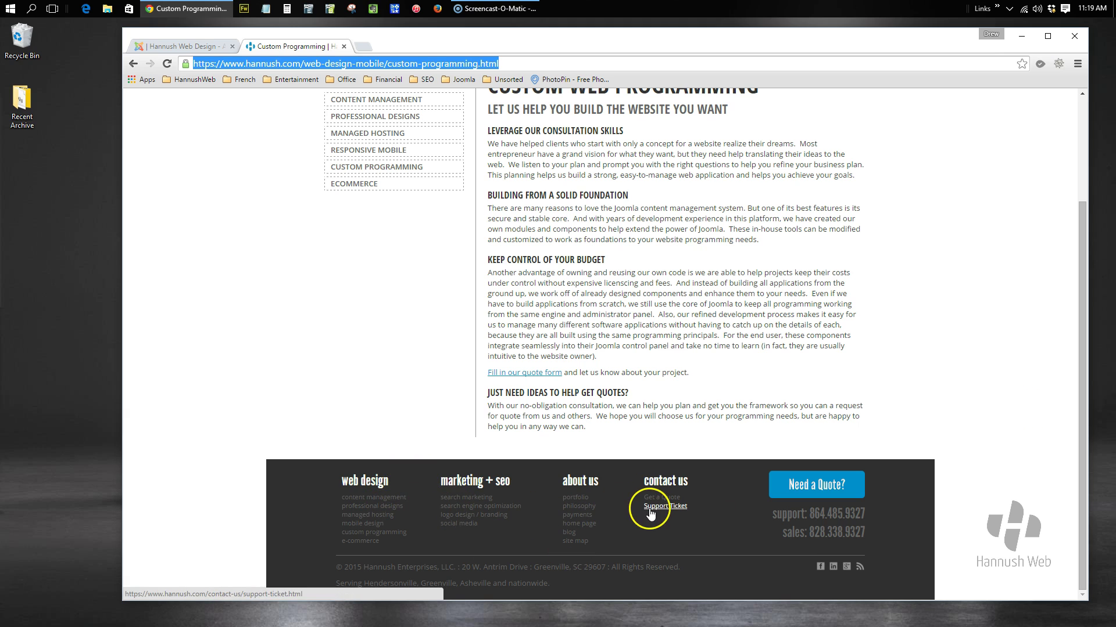
pyautogui.click(184, 46)
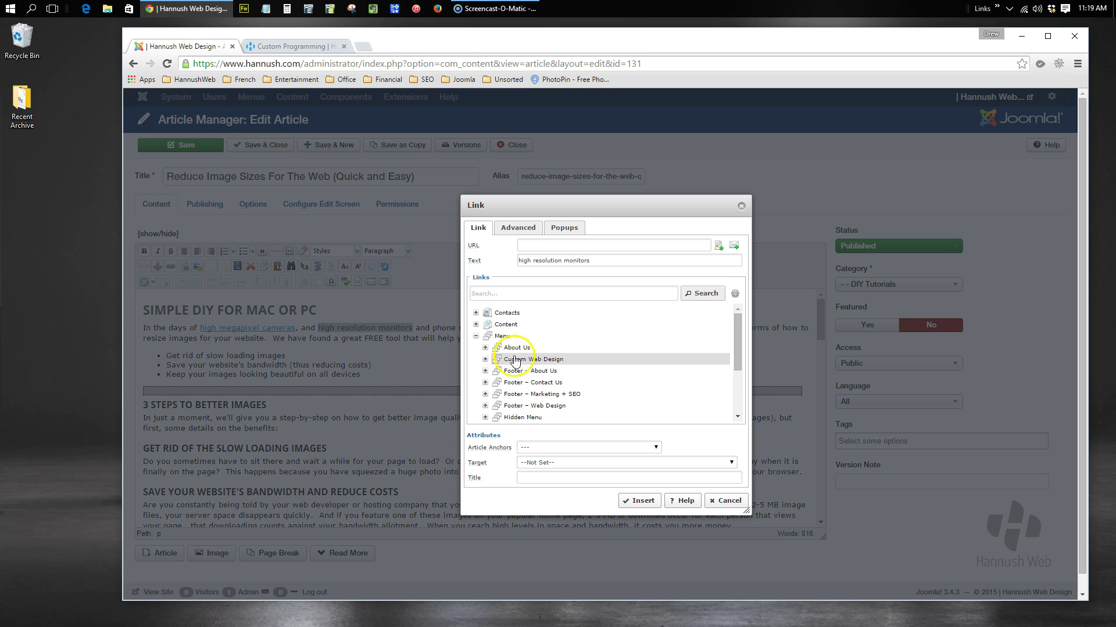
# Choose the Philosophy page from the About Us menu as the link's URL and highlight that URL
pyautogui.click(484, 348)
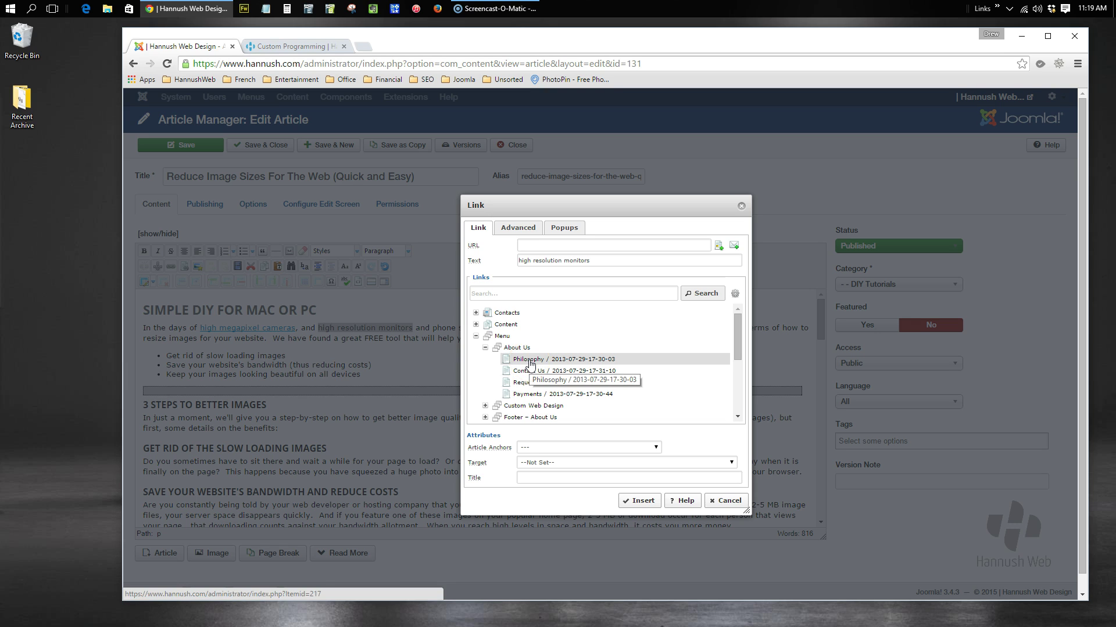
pyautogui.click(530, 361)
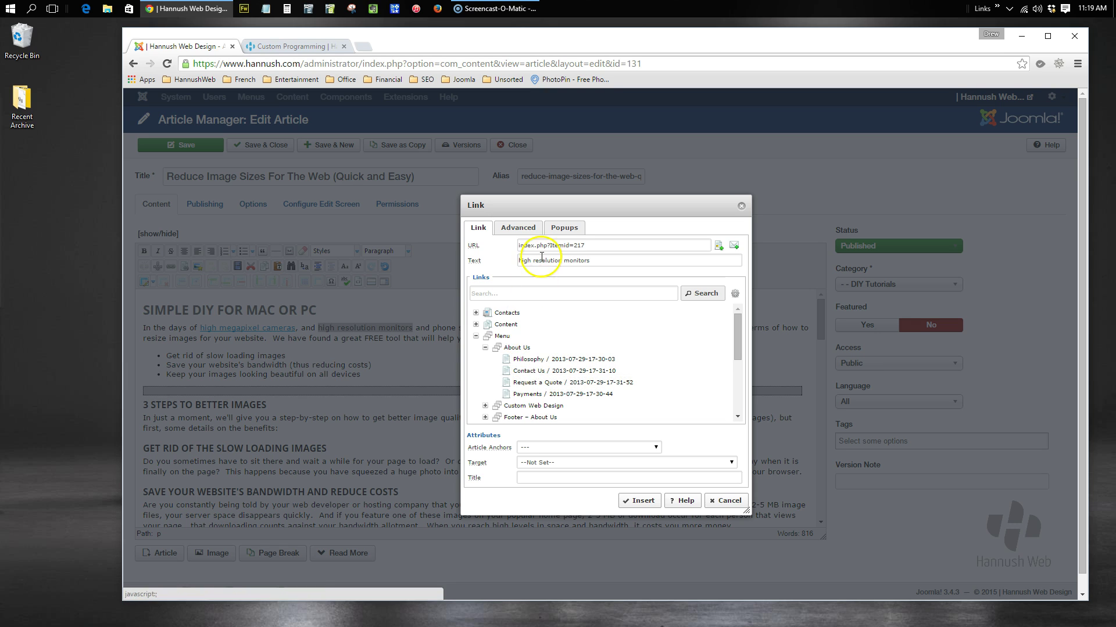
pyautogui.click(527, 245)
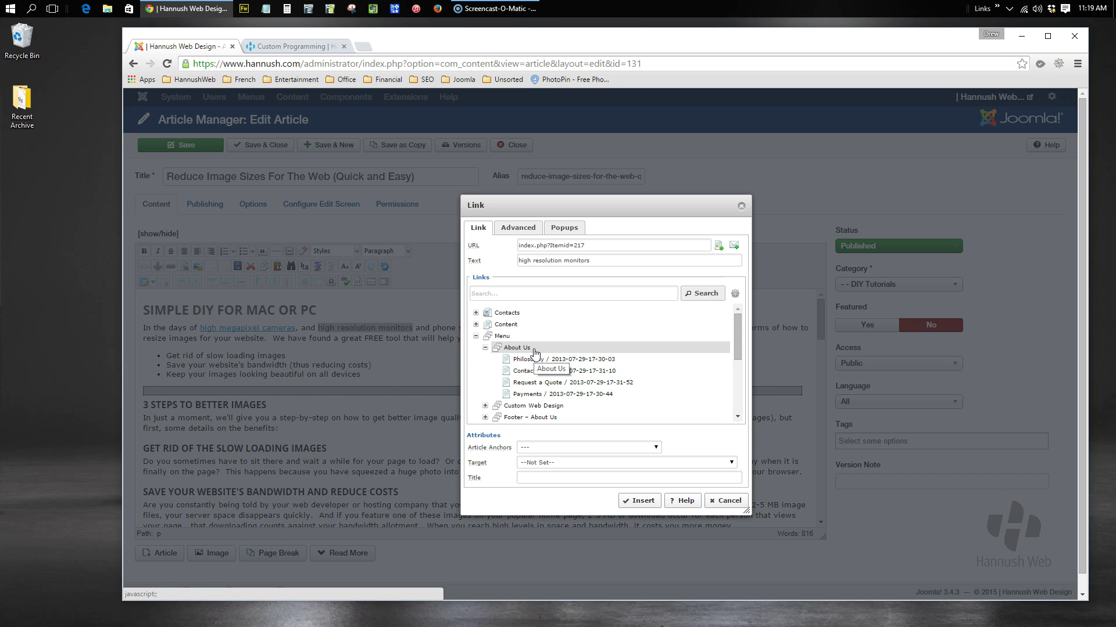
pyautogui.click(561, 244)
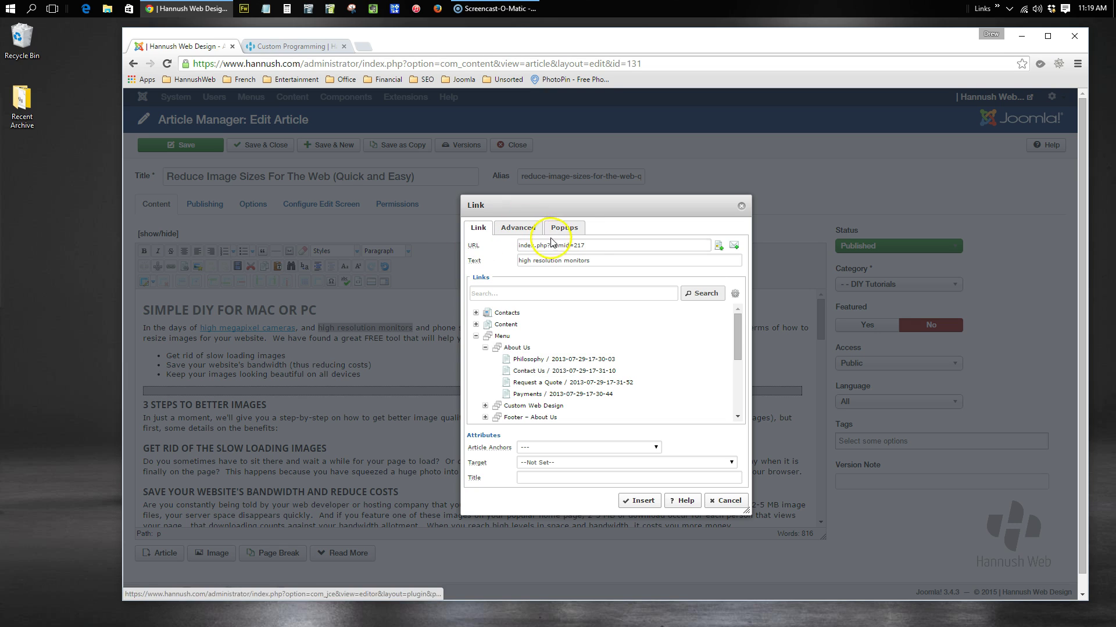
pyautogui.moveTo(618, 249); pyautogui.dragTo(512, 252)
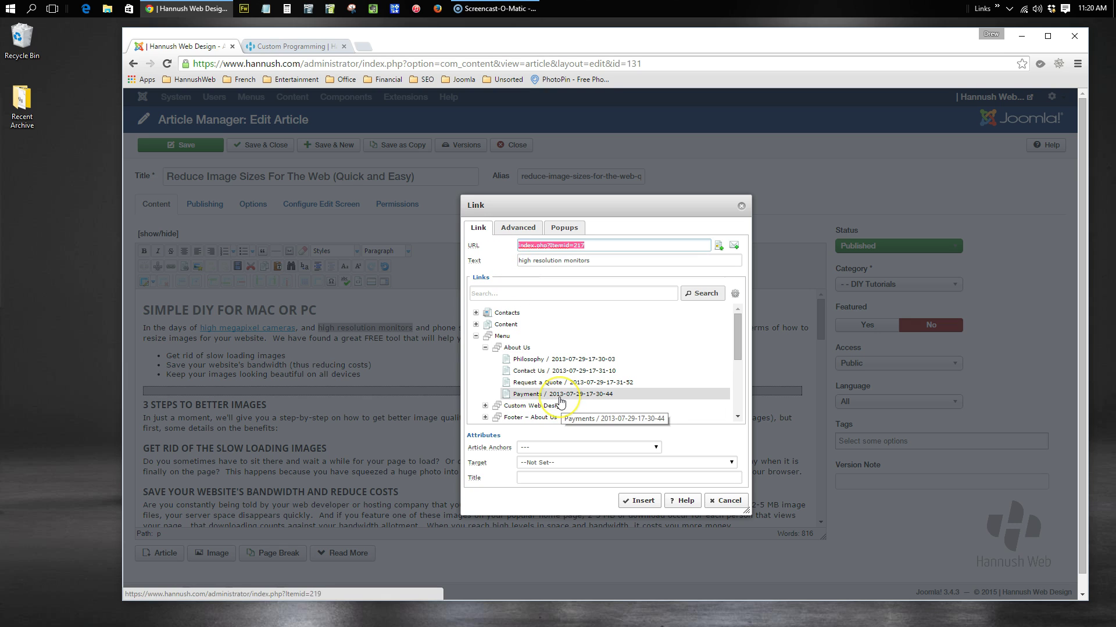
# Collapse the About Us menu and examine the pages listed under the Custom Web Design menu
pyautogui.click(485, 347)
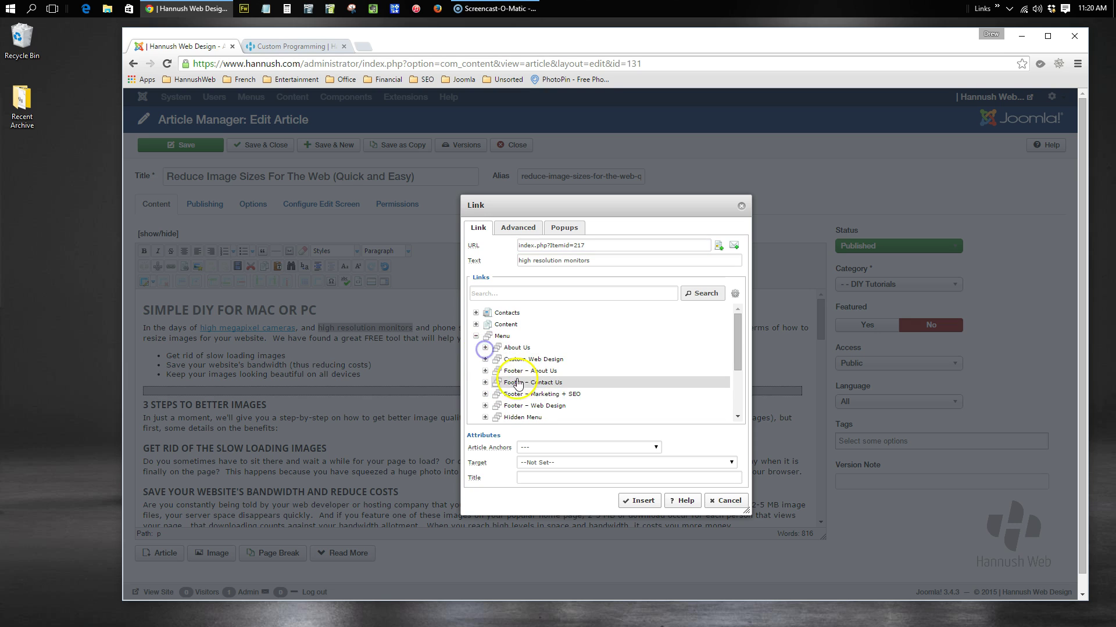
pyautogui.click(485, 360)
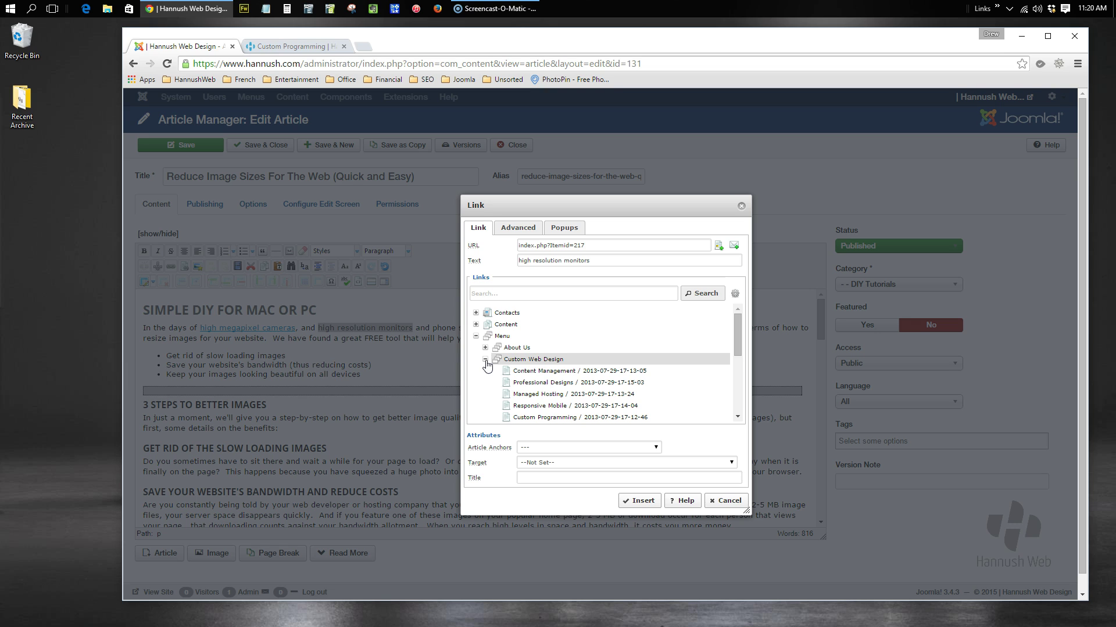
pyautogui.click(486, 360)
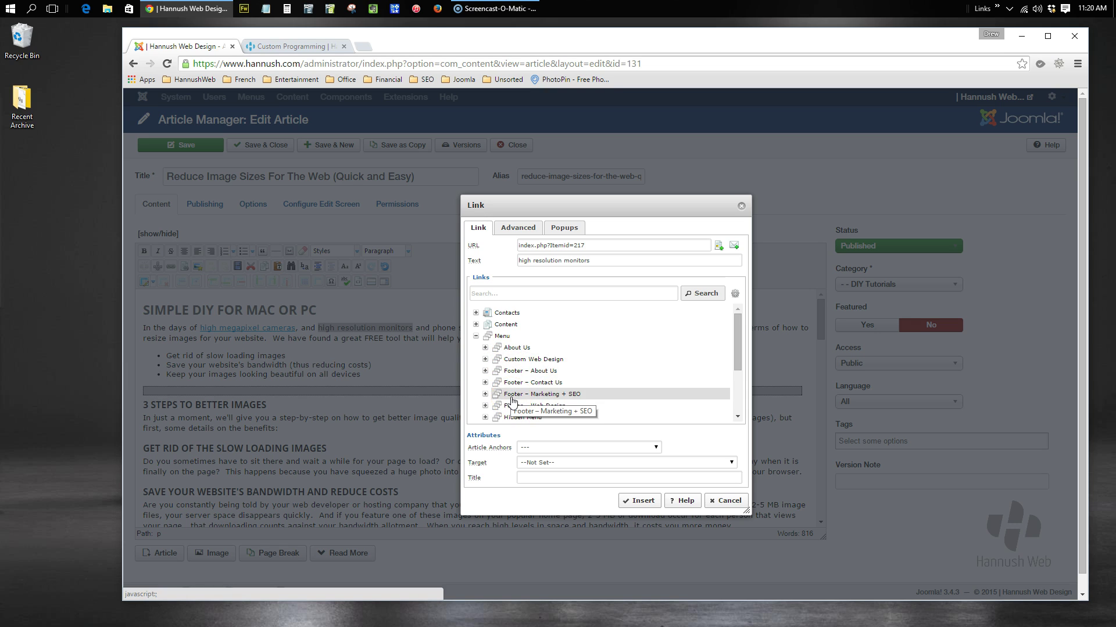
# Set the link's URL to the article "Reduce Image Sizes For The Web (Quick and Easy)" in the Blog's DIY Tutorials category
pyautogui.click(475, 325)
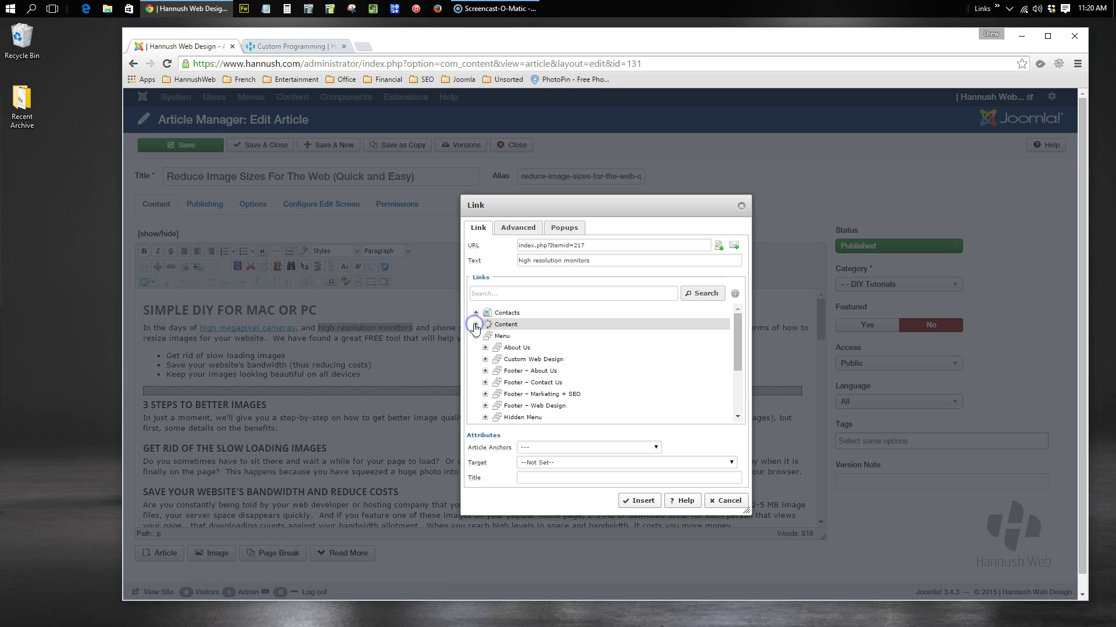
pyautogui.click(509, 334)
pyautogui.click(485, 337)
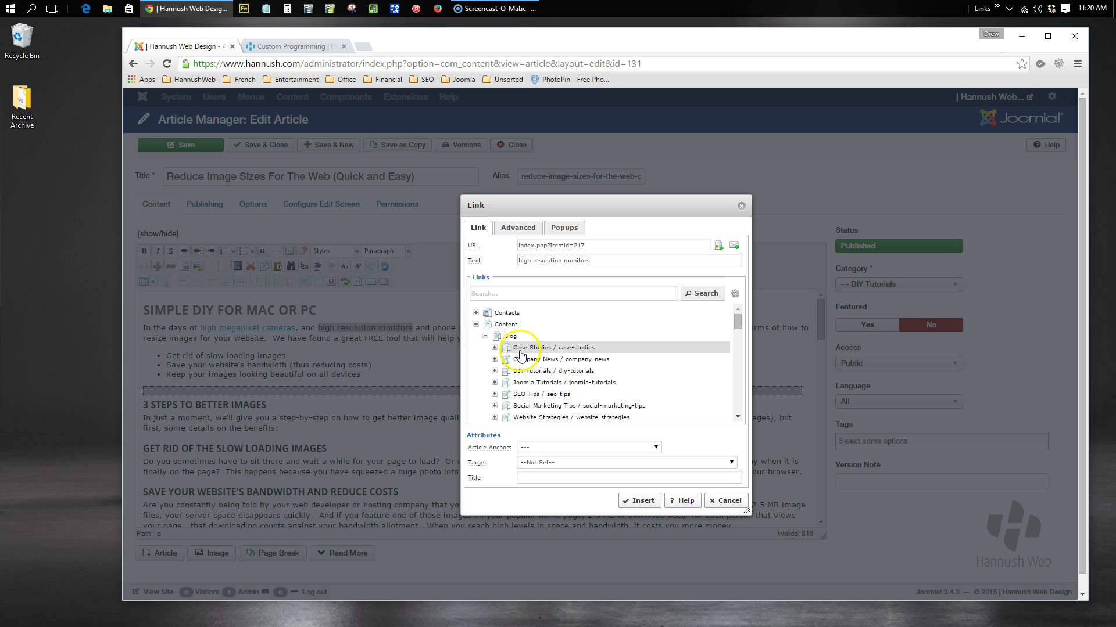
pyautogui.click(522, 364)
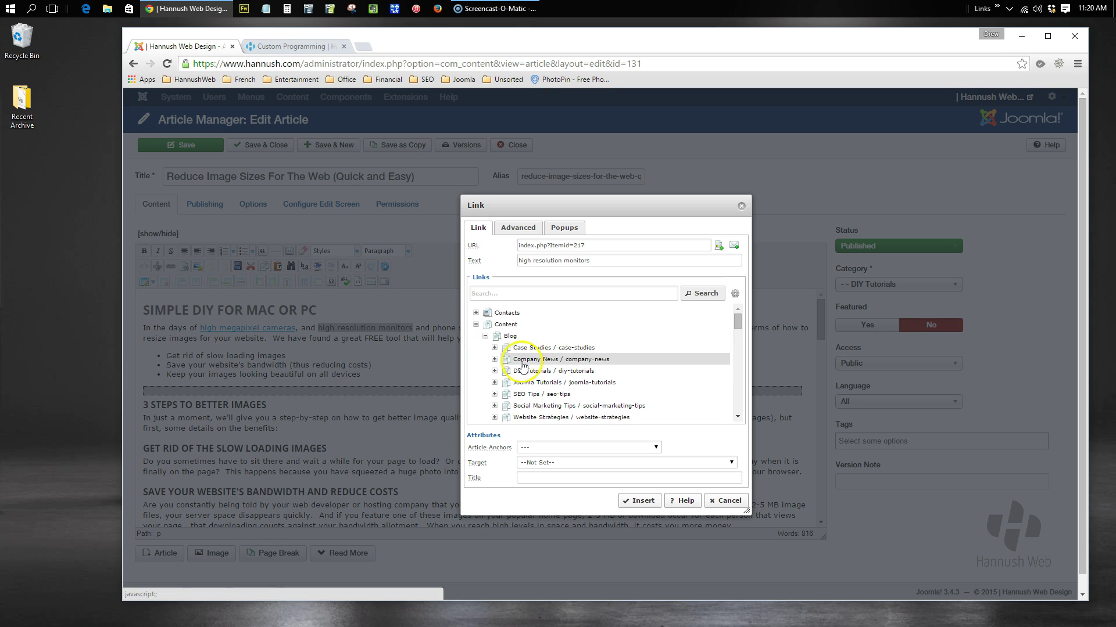
pyautogui.click(493, 372)
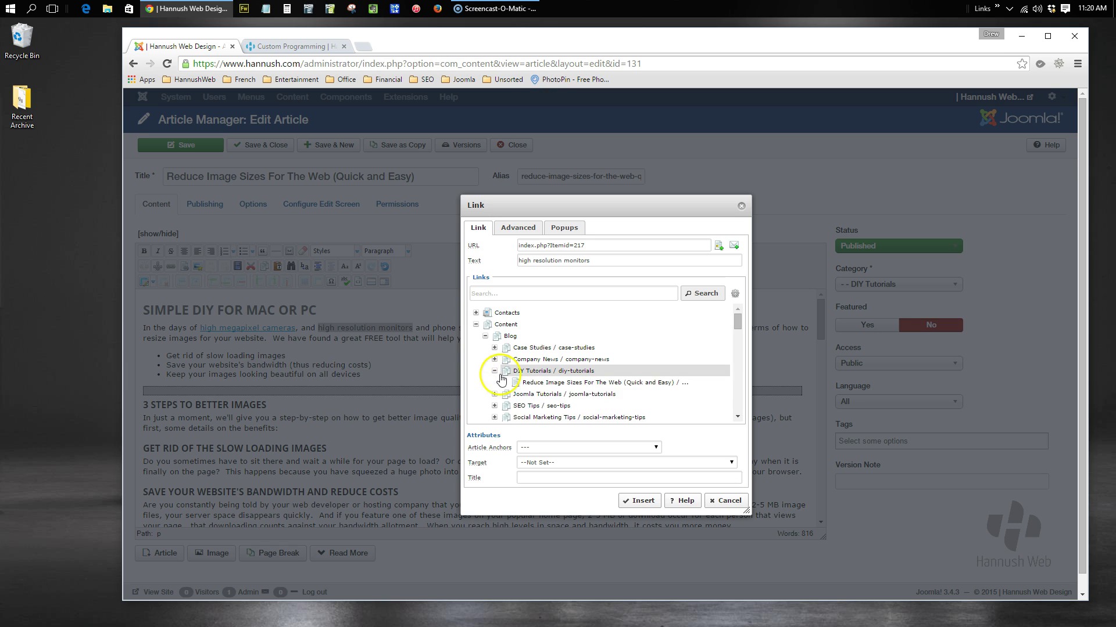
pyautogui.click(537, 386)
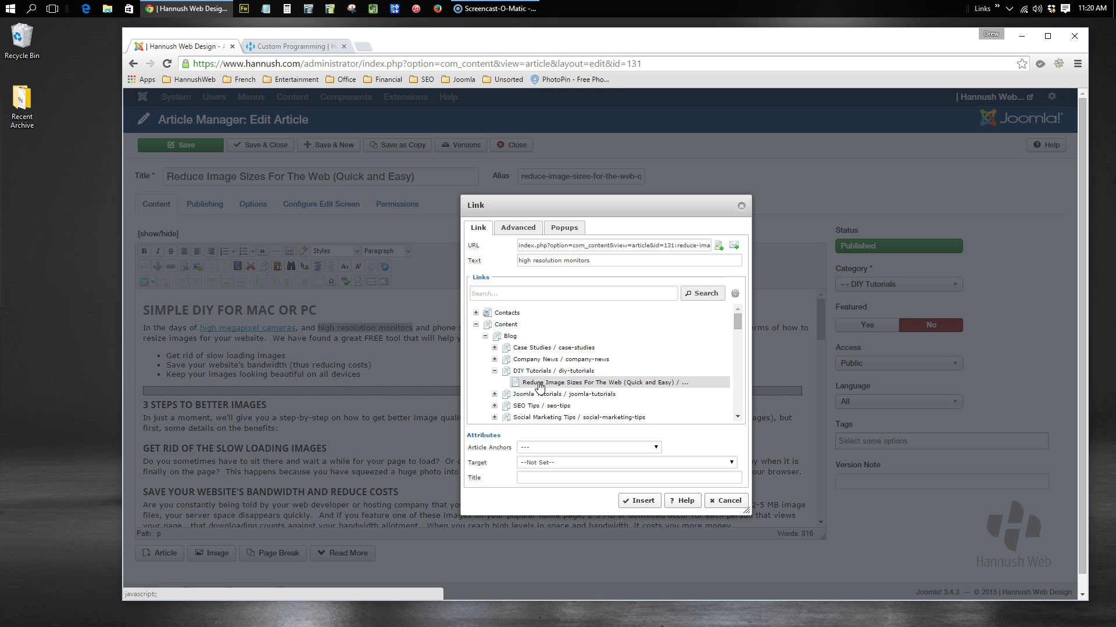
# Review the remaining link sources and the target window options, leave the target not set, and cancel the link
pyautogui.scroll(-2, 486, 326)
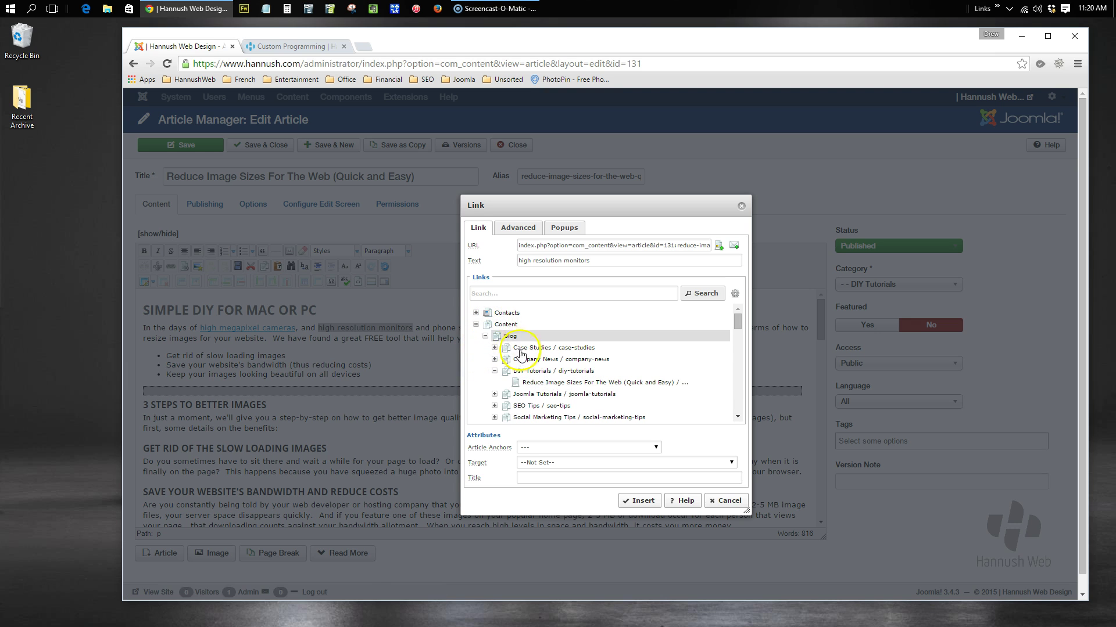
pyautogui.scroll(-10, 524, 361)
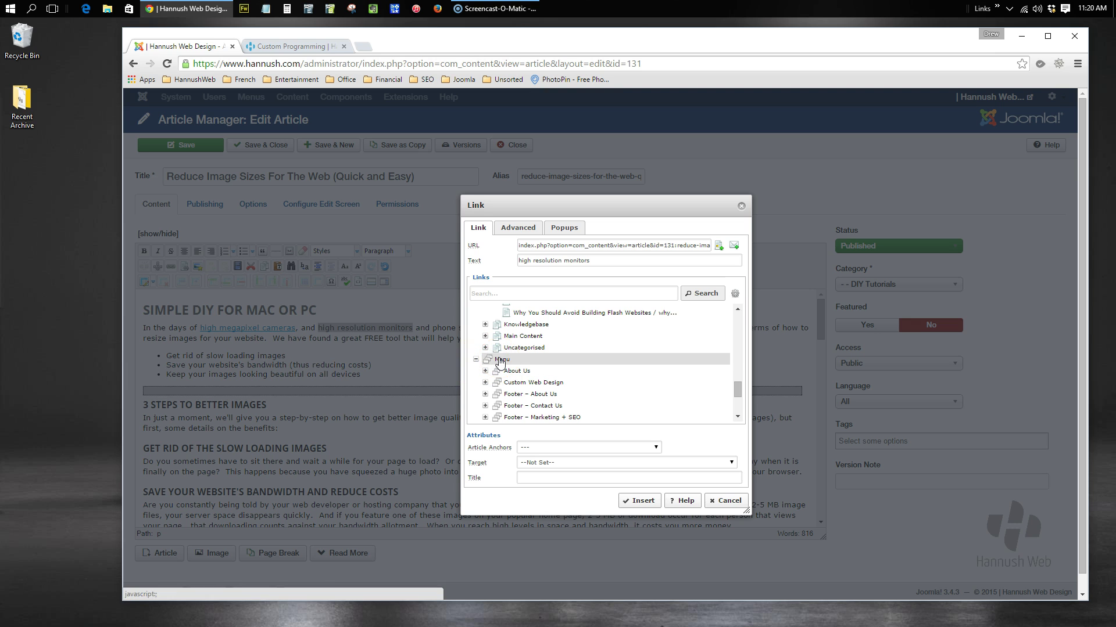
pyautogui.scroll(6, 567, 344)
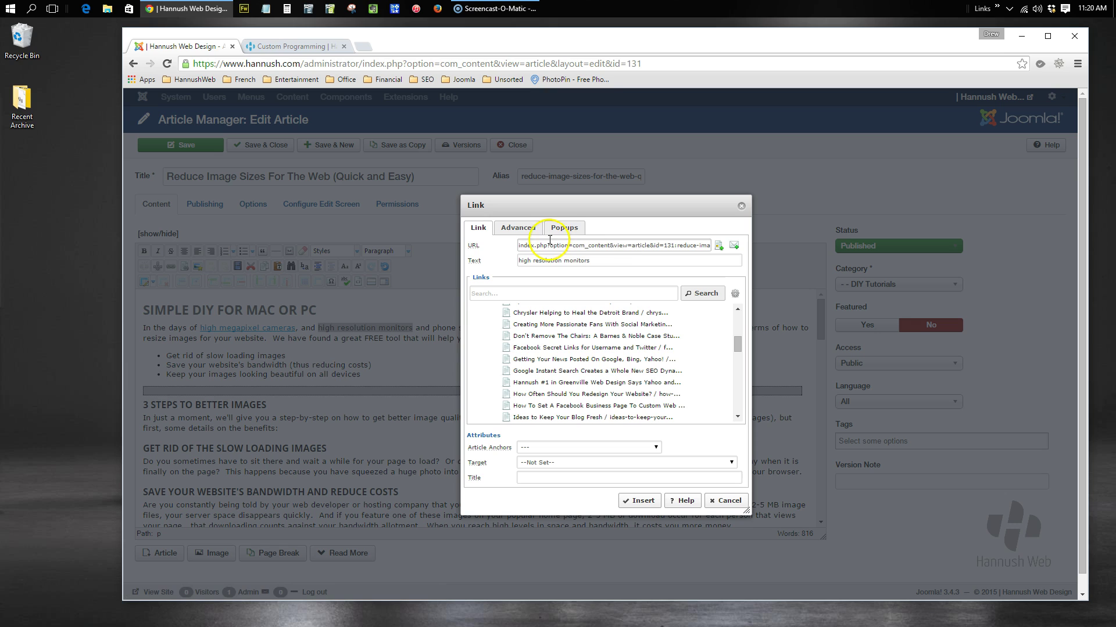
pyautogui.click(545, 463)
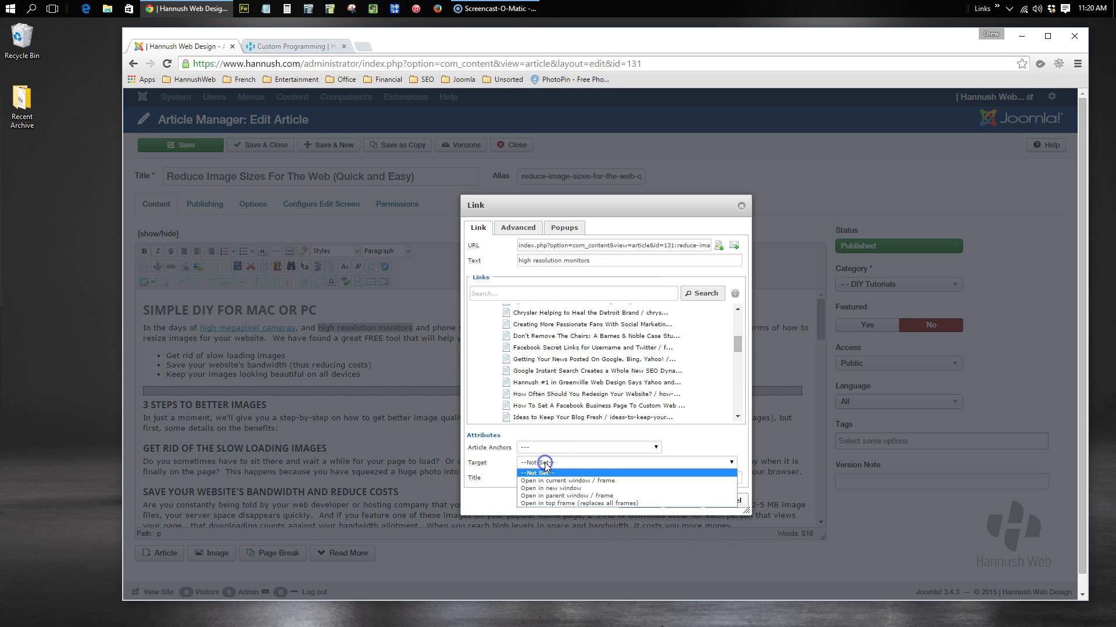
pyautogui.click(549, 472)
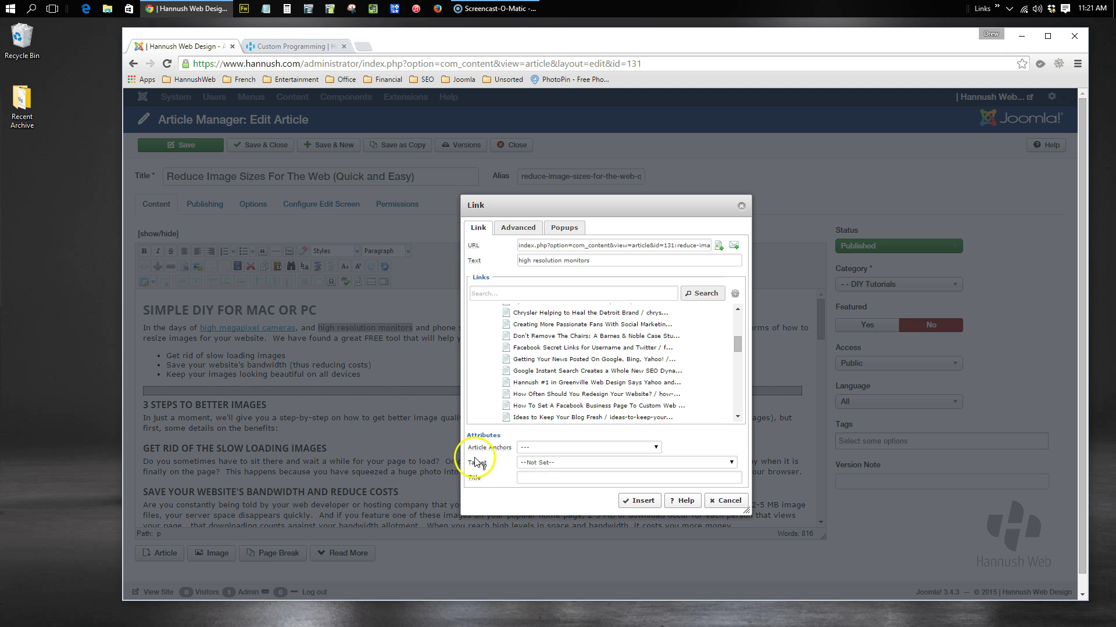
pyautogui.click(730, 503)
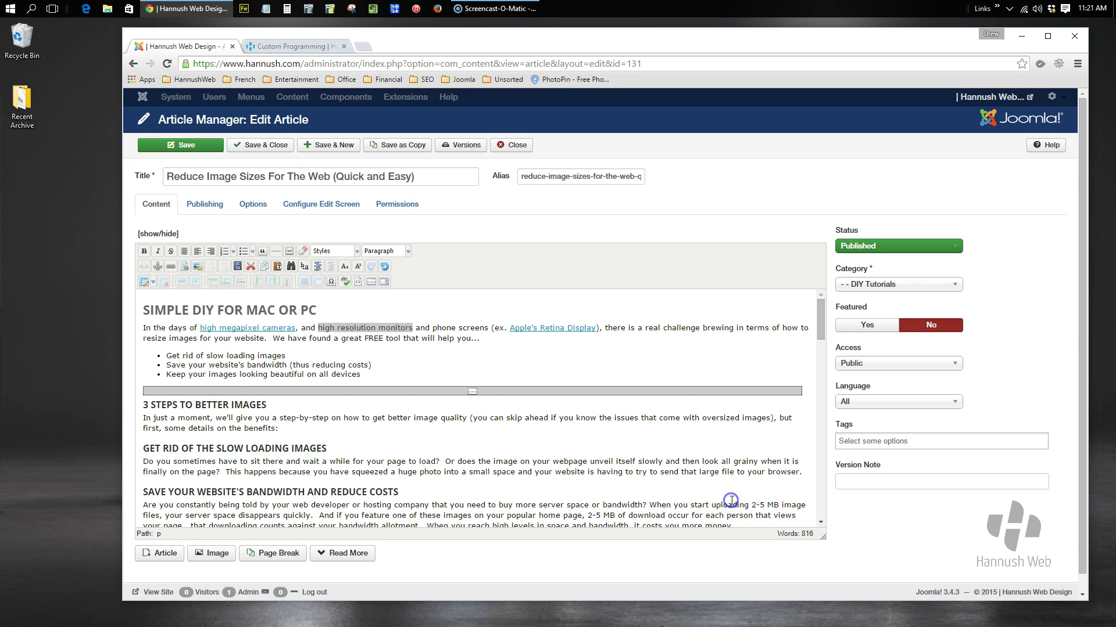
pyautogui.click(345, 328)
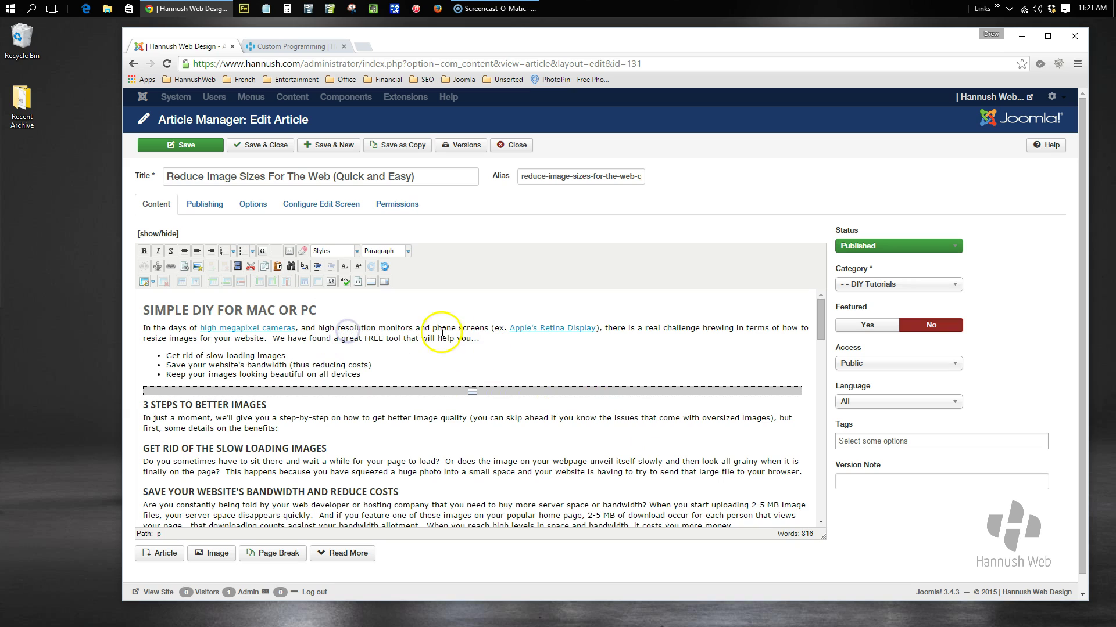
pyautogui.moveTo(434, 328); pyautogui.dragTo(488, 328)
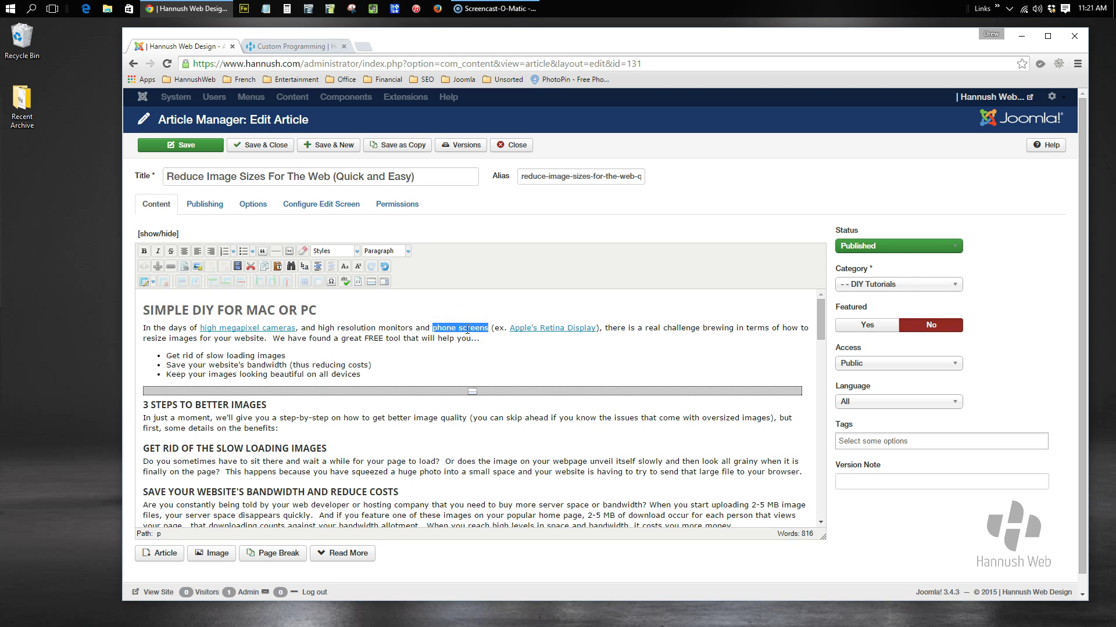
pyautogui.click(172, 266)
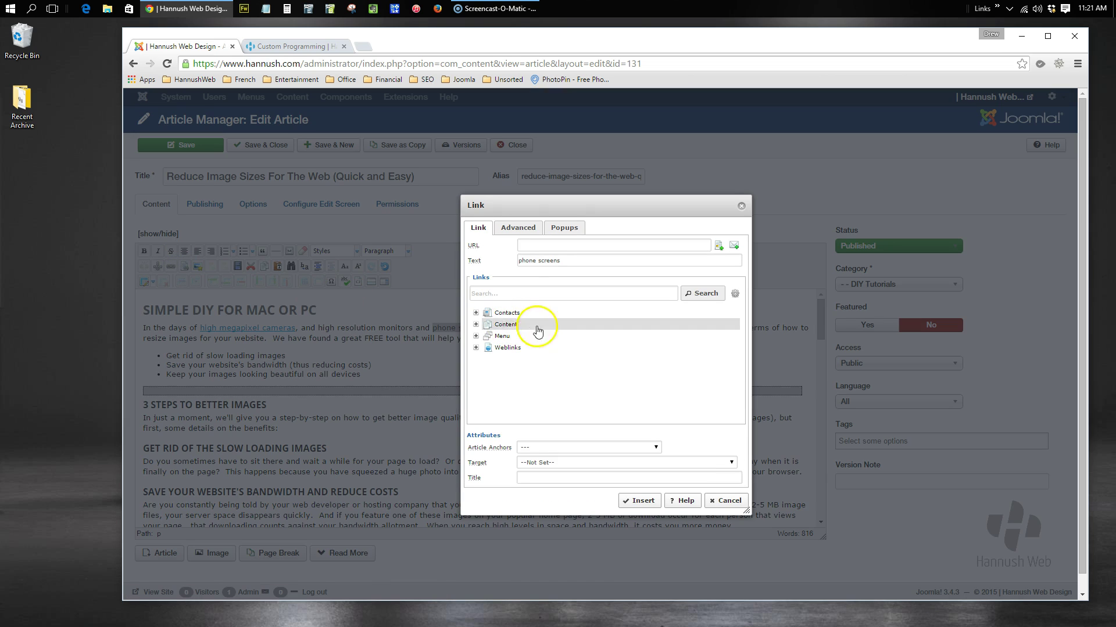
pyautogui.click(542, 245)
pyautogui.write('htt')
pyautogui.write('p:/')
pyautogui.write('/vww.google')
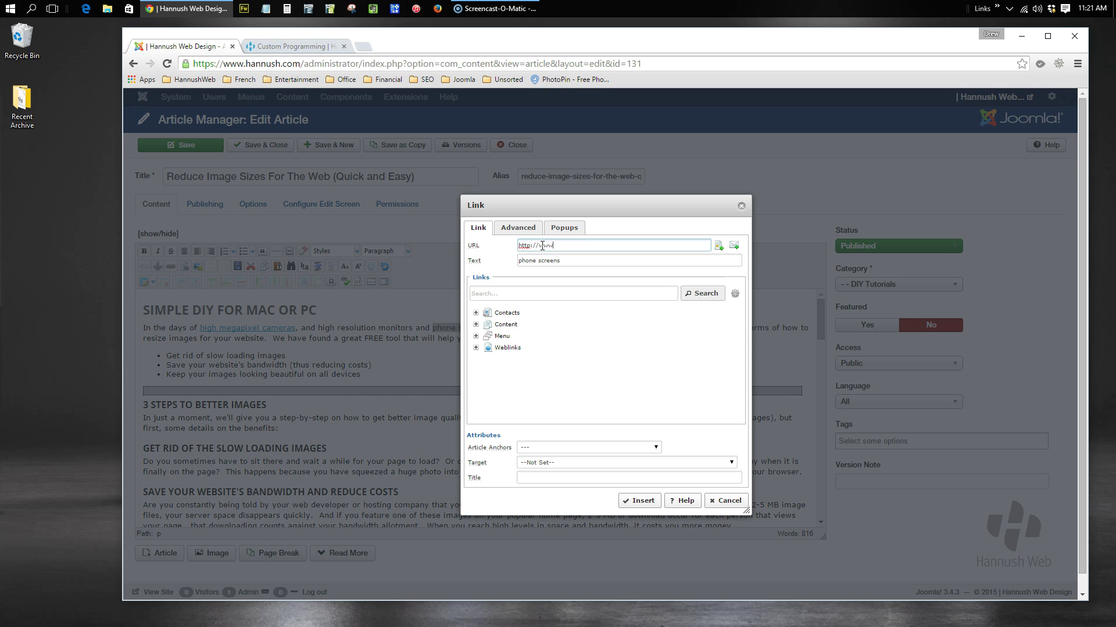
pyautogui.write('.com')
pyautogui.moveTo(538, 245); pyautogui.dragTo(510, 247)
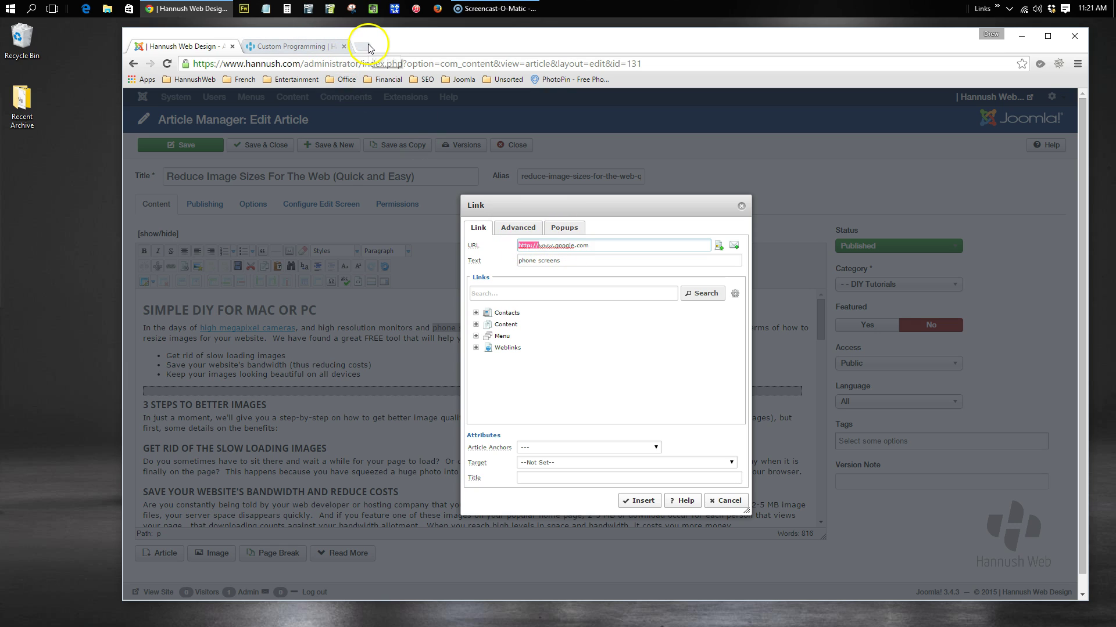
pyautogui.click(309, 47)
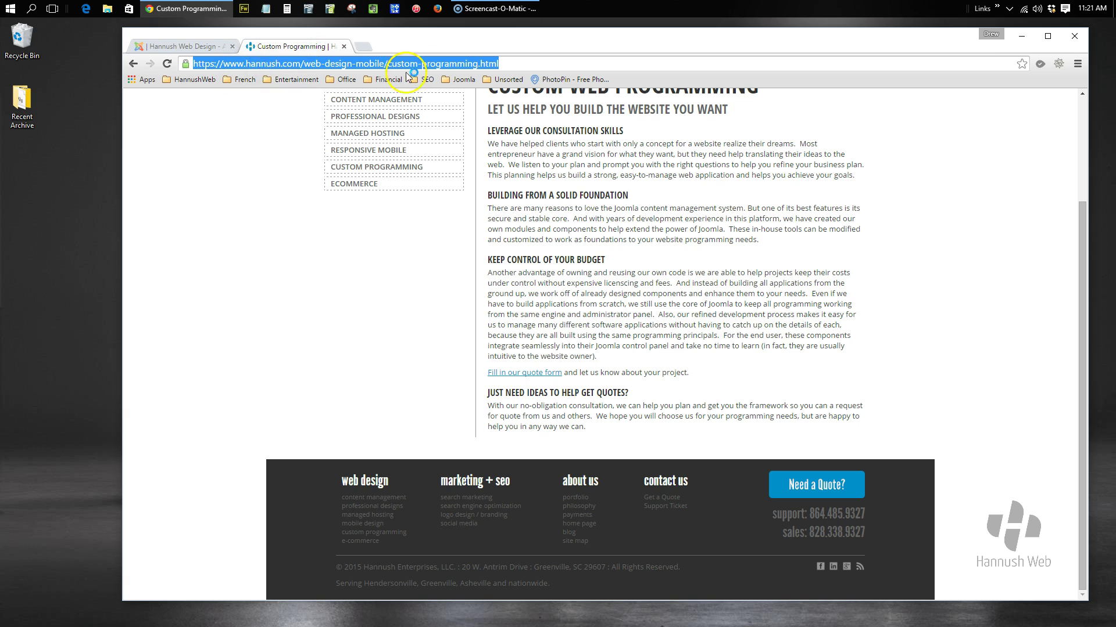
pyautogui.click(366, 47)
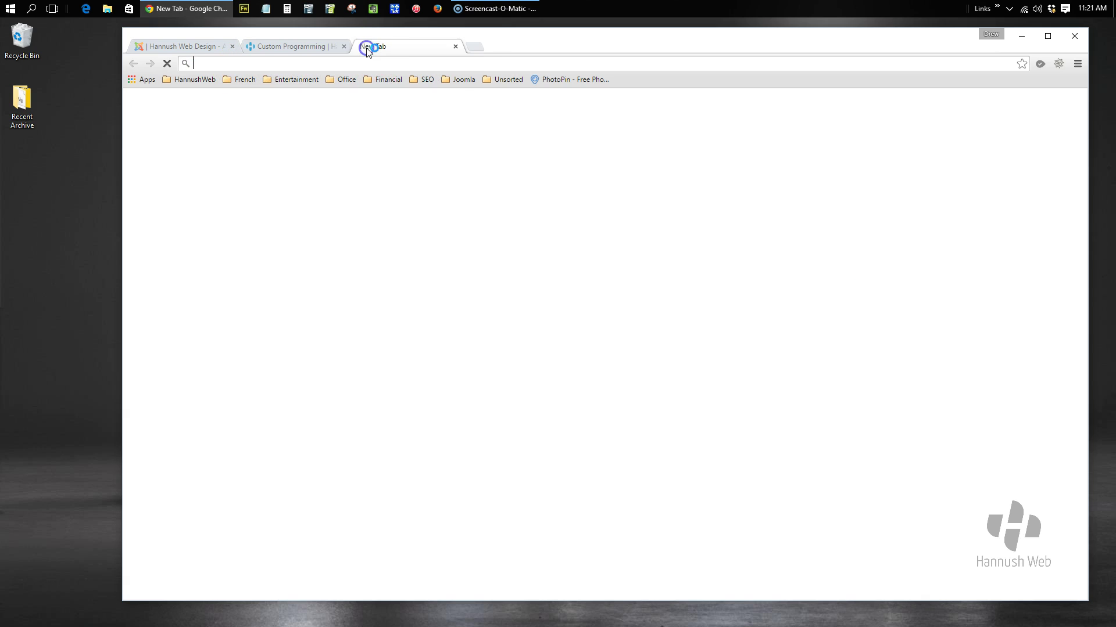
pyautogui.write('google')
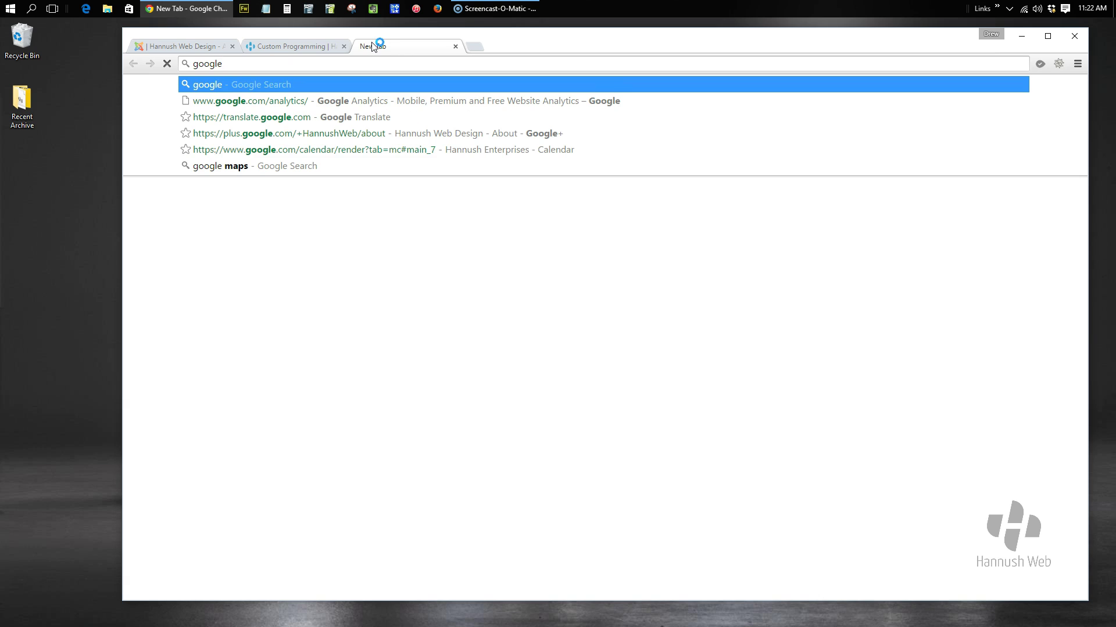
pyautogui.press('Return')
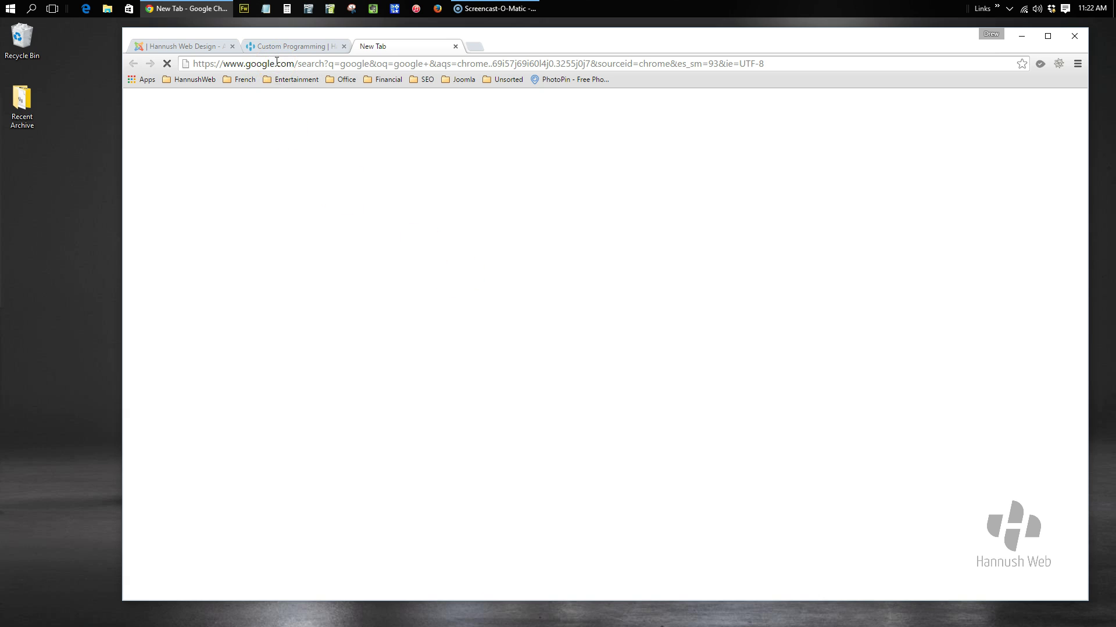
pyautogui.click(277, 62)
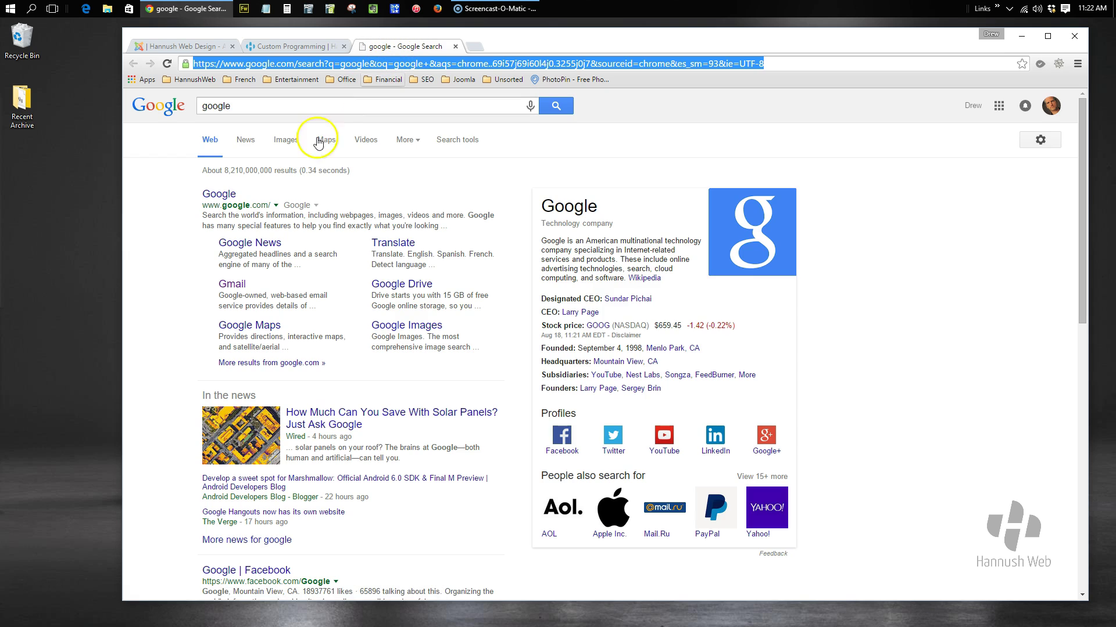
pyautogui.click(217, 197)
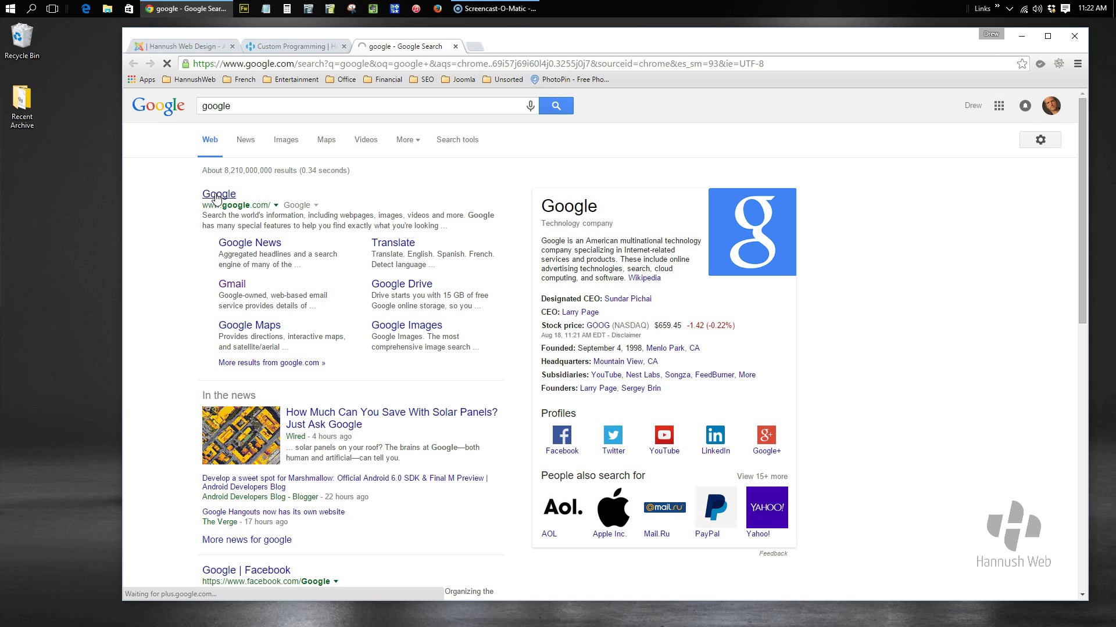
pyautogui.click(278, 64)
pyautogui.hotkey('ctrl', 'c')
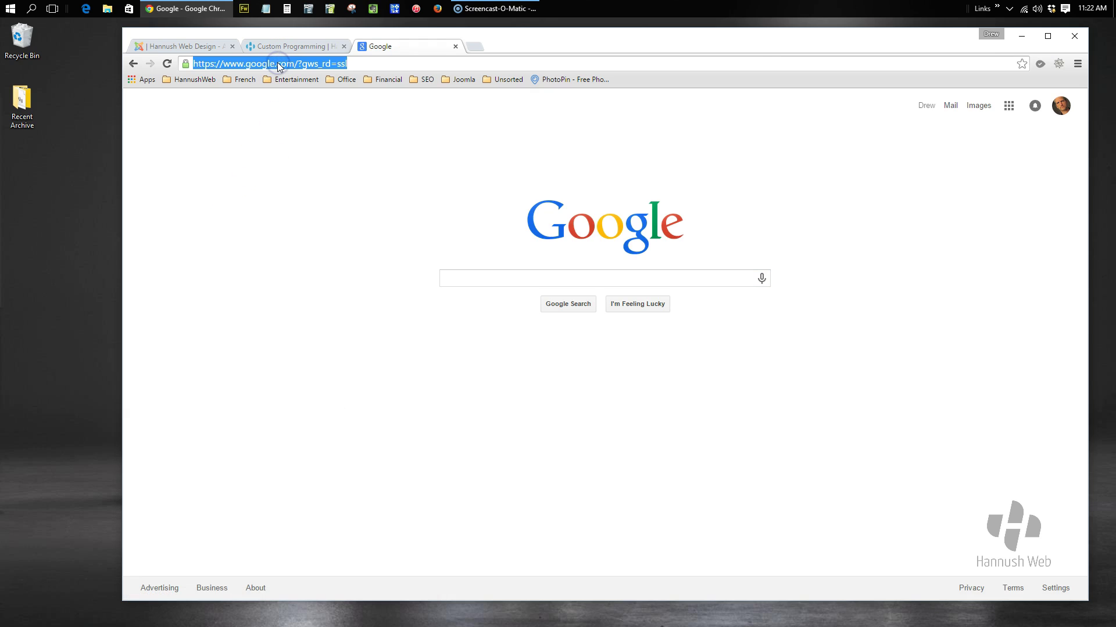
pyautogui.click(200, 44)
pyautogui.click(621, 254)
pyautogui.moveTo(622, 244); pyautogui.dragTo(488, 243)
pyautogui.hotkey('ctrl', 'v')
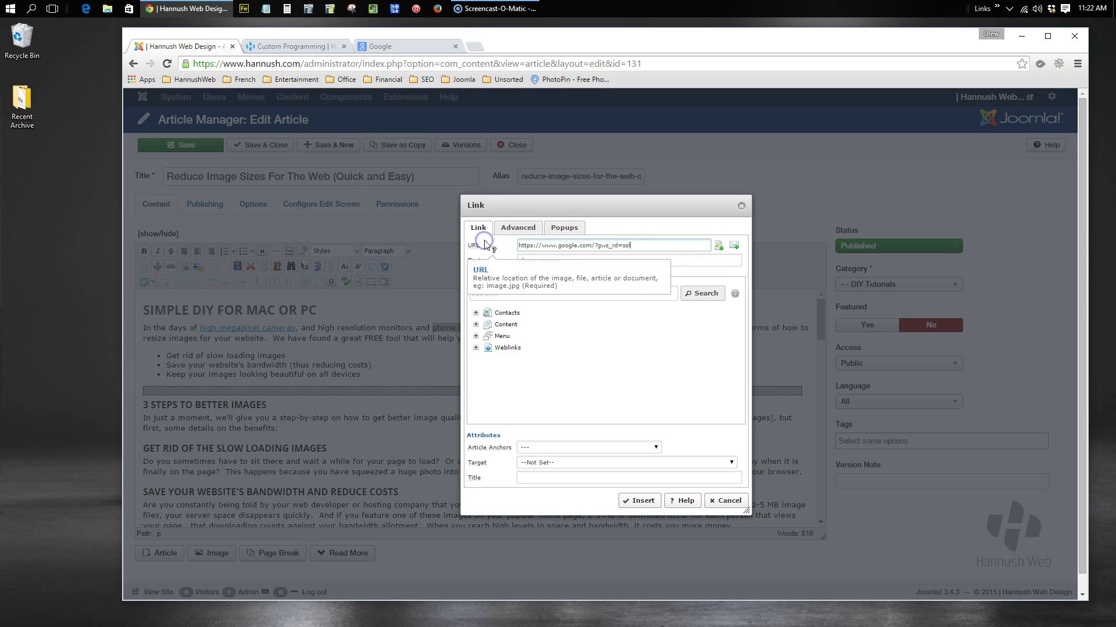
# Insert the "phone screens" link with the title "Google" and the target Open in new window, and save the article
pyautogui.click(531, 478)
pyautogui.write('G')
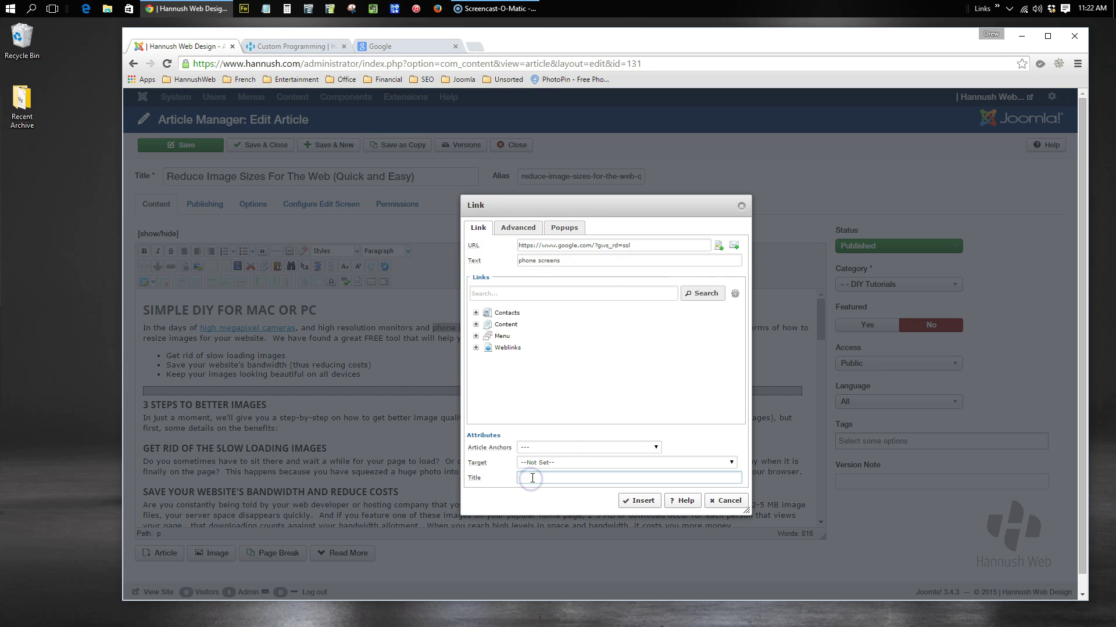
pyautogui.write('oogle')
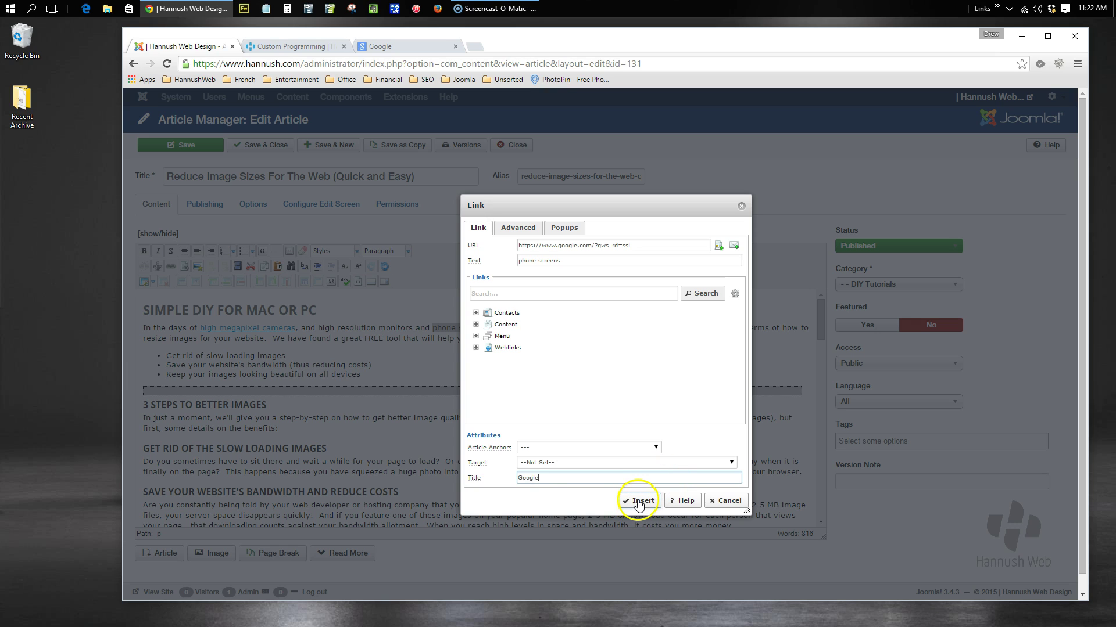
pyautogui.click(621, 463)
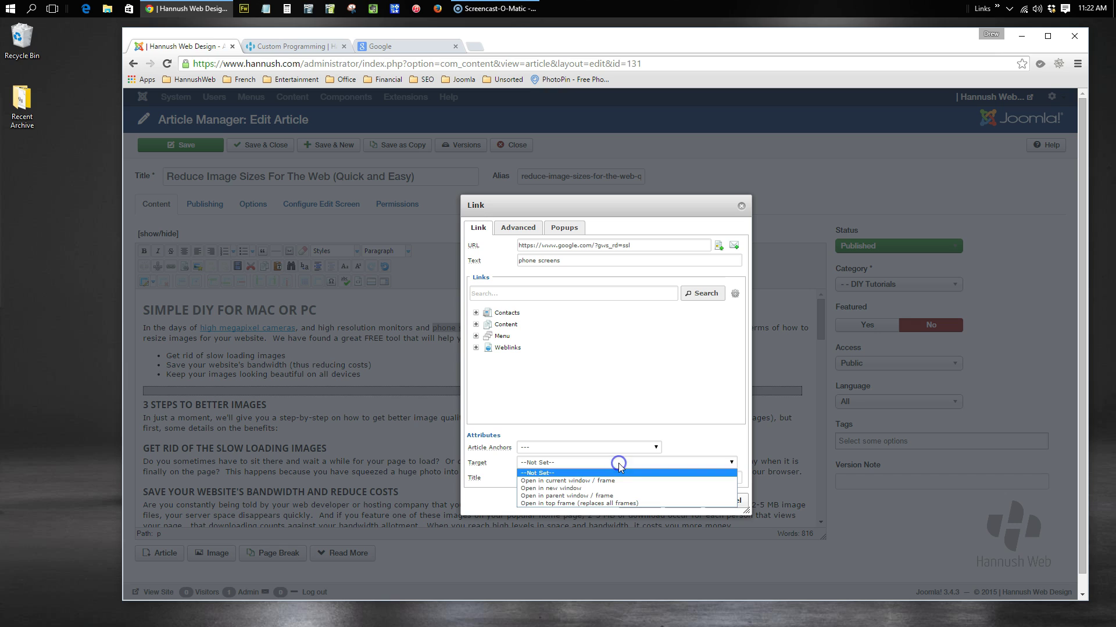
pyautogui.click(601, 491)
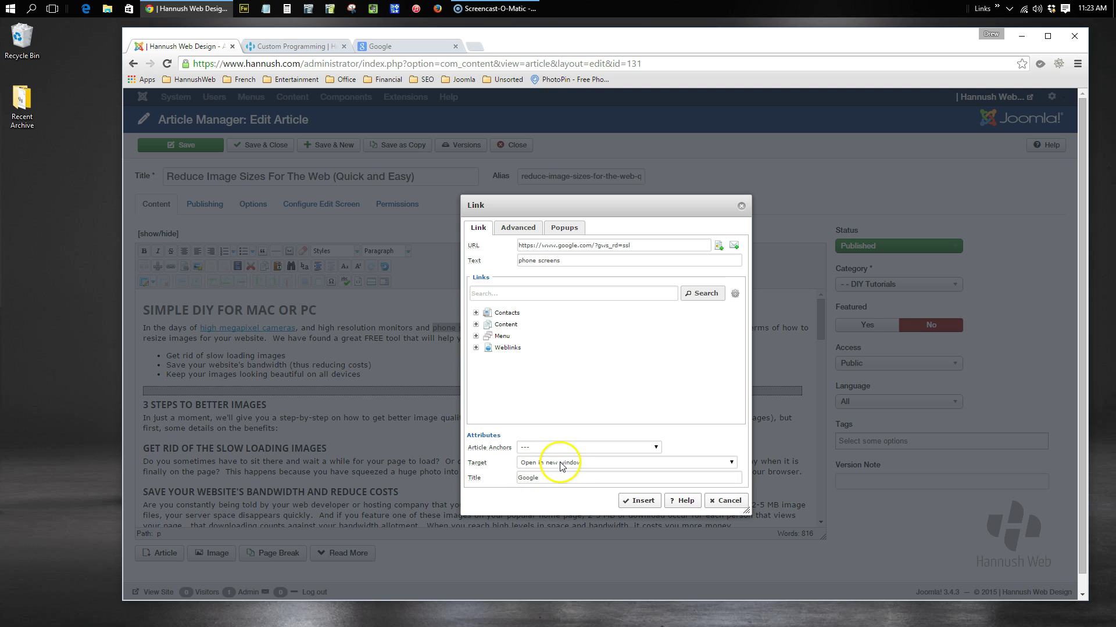
pyautogui.click(645, 501)
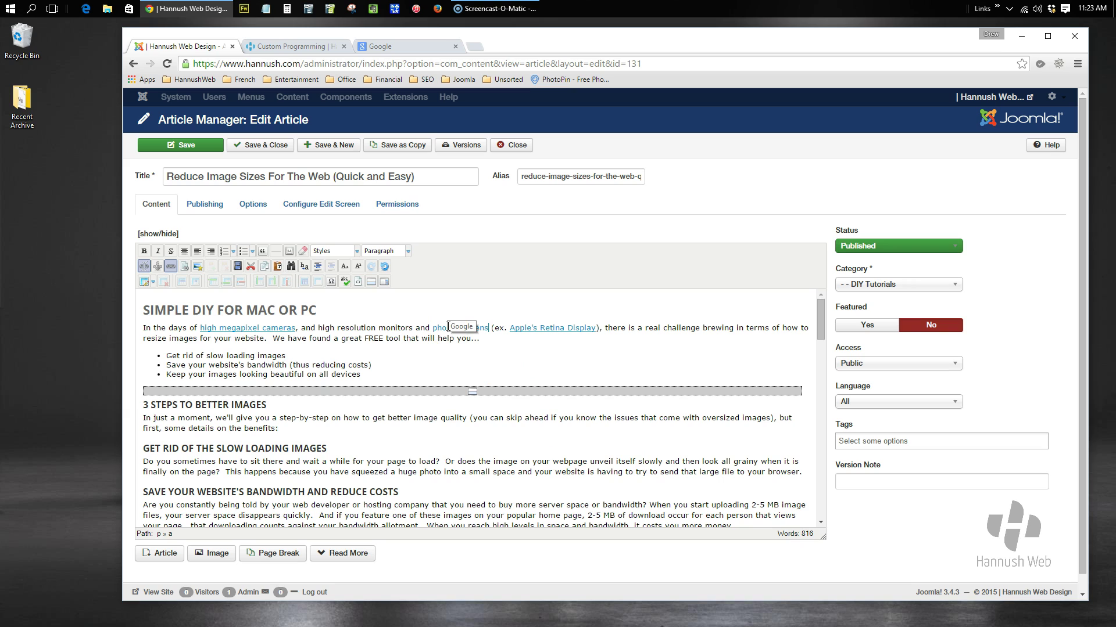
pyautogui.click(486, 362)
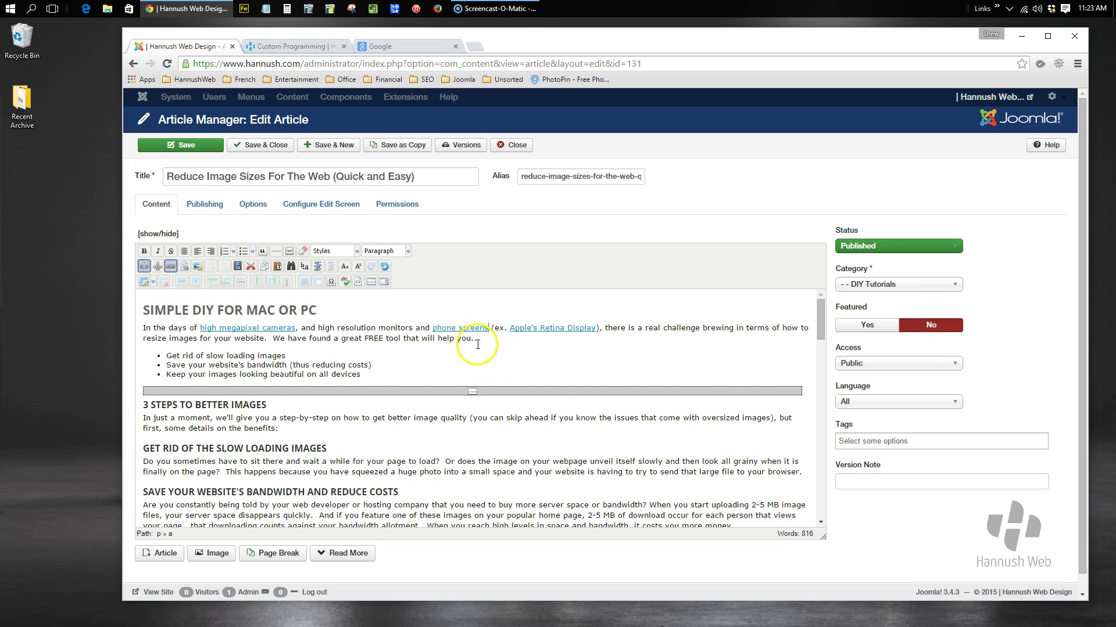
pyautogui.click(181, 151)
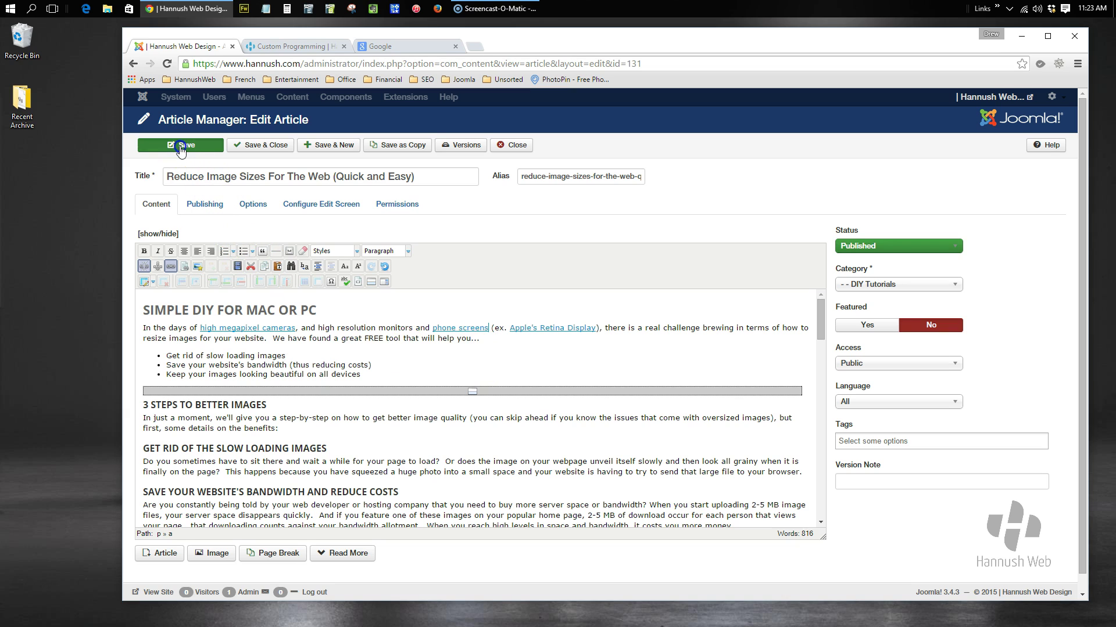
# Test the "phone screens" link on the published article page, close the Google tabs and return to the article editor
pyautogui.click(318, 47)
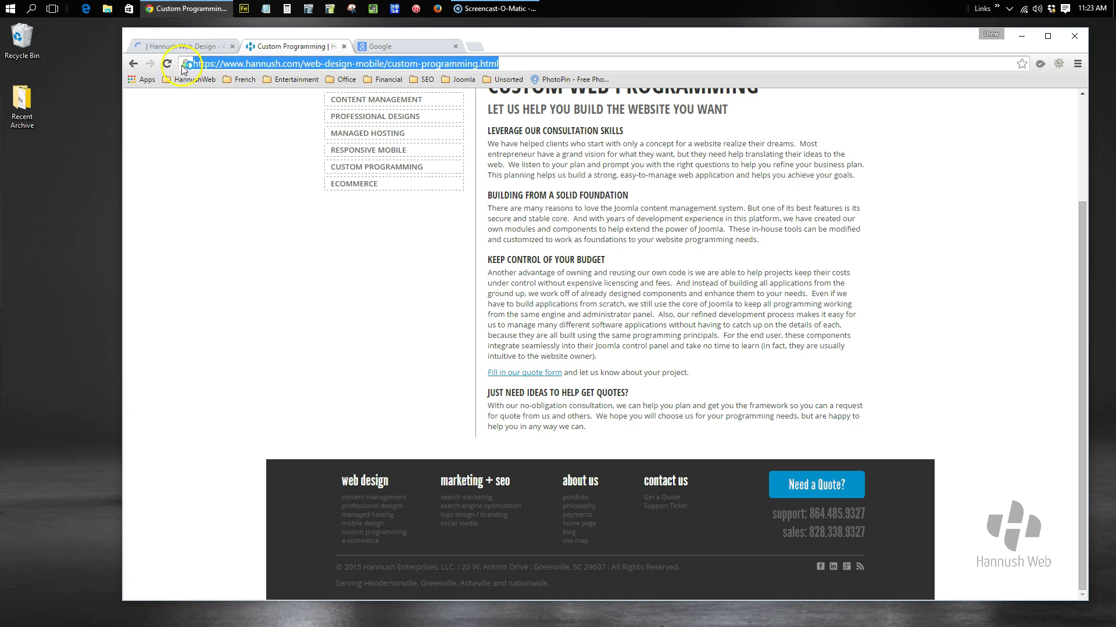
pyautogui.click(133, 64)
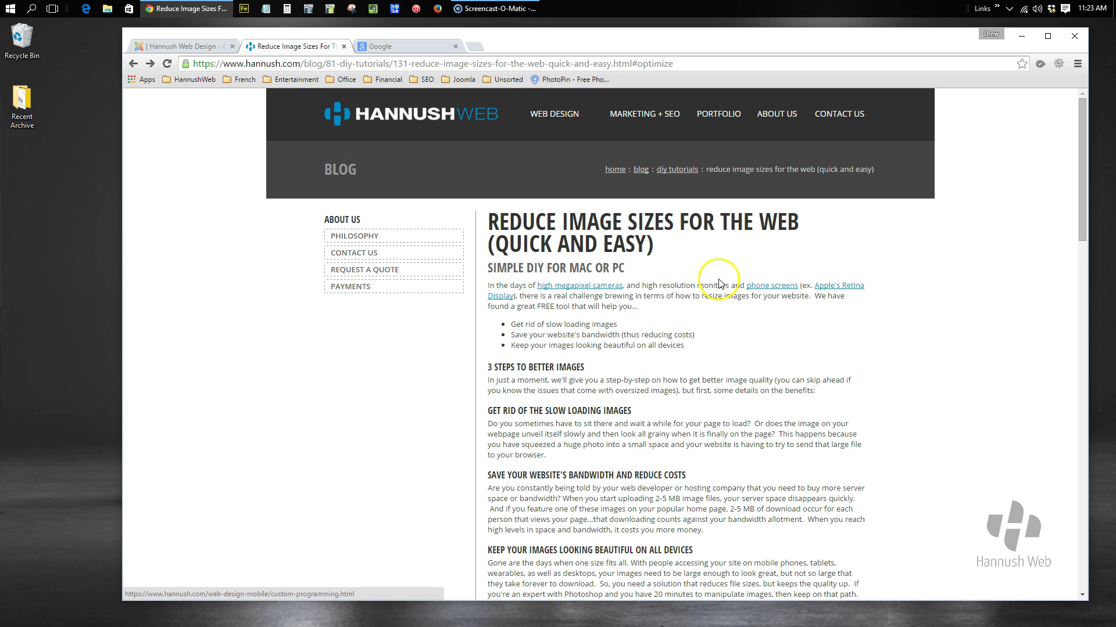
pyautogui.click(769, 290)
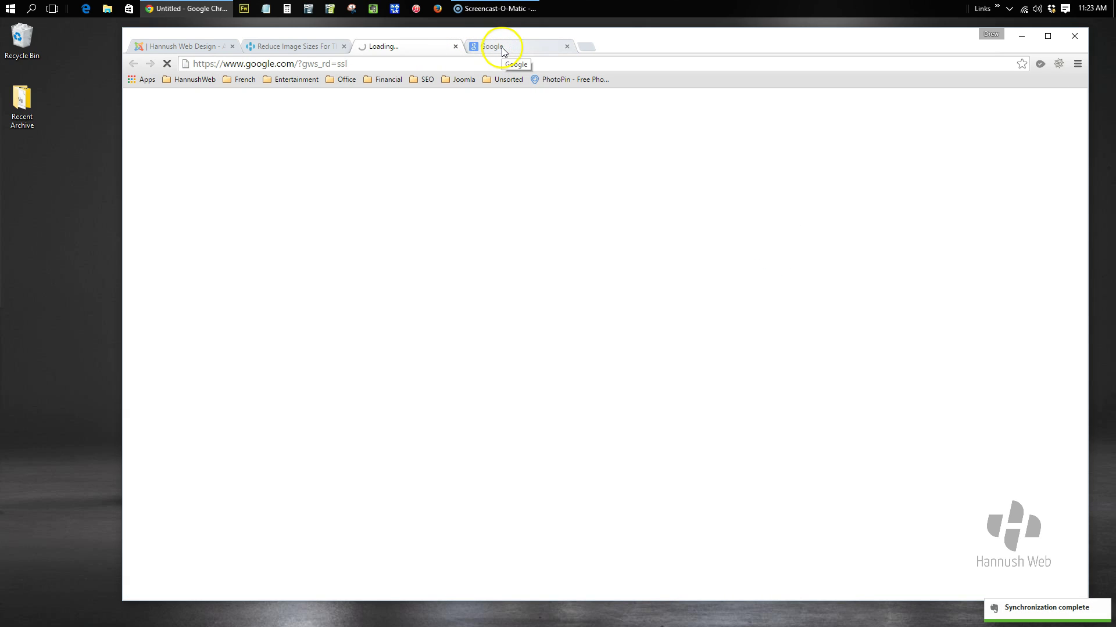
pyautogui.click(567, 46)
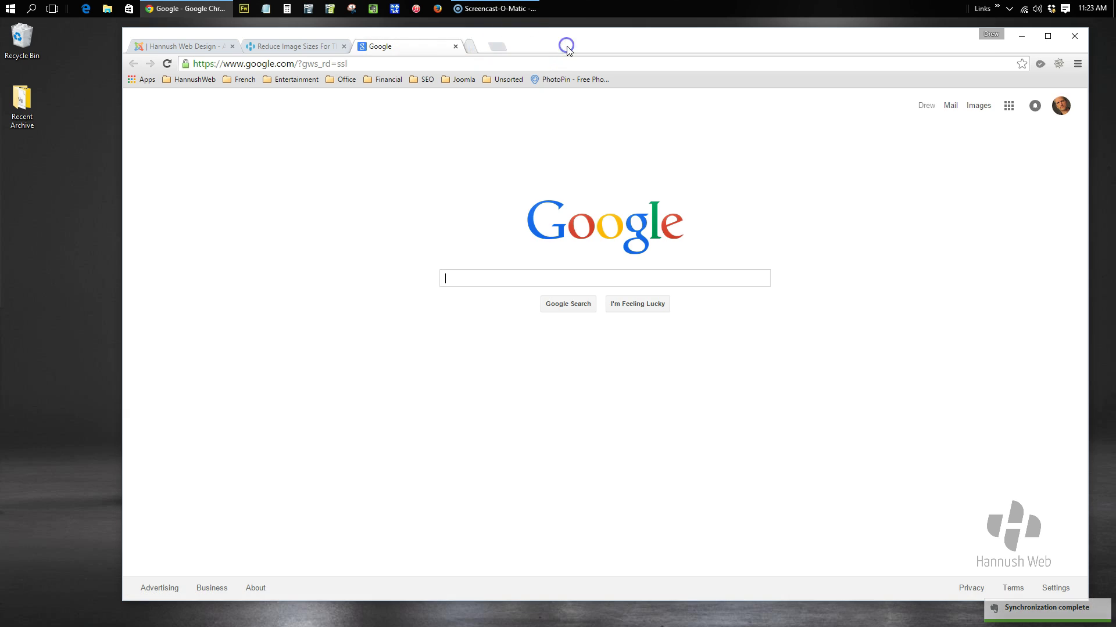
pyautogui.click(455, 46)
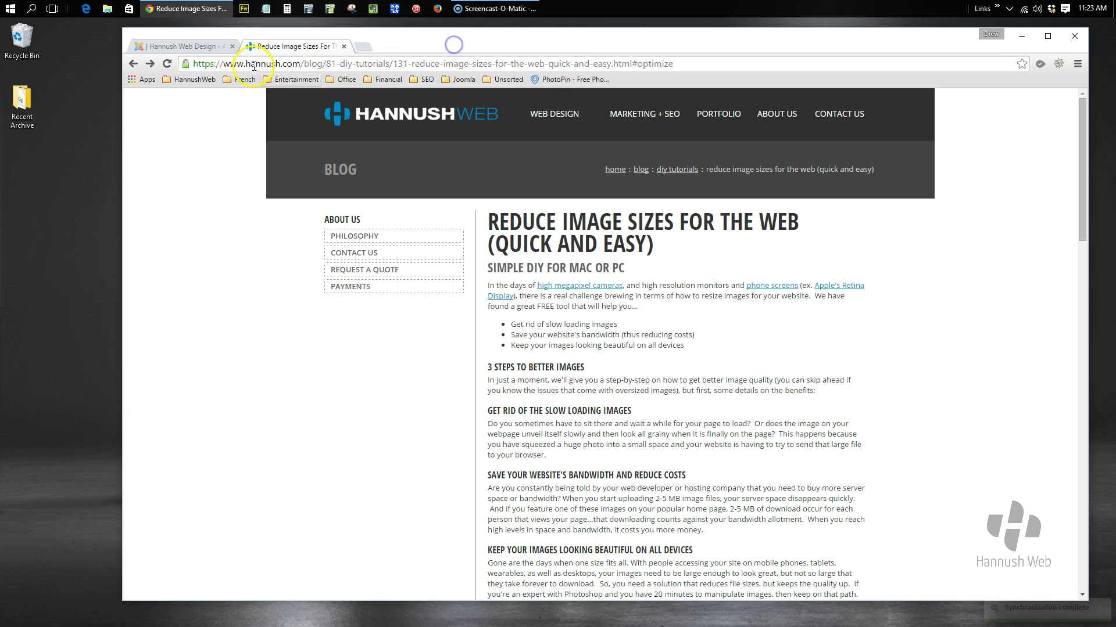
pyautogui.click(205, 49)
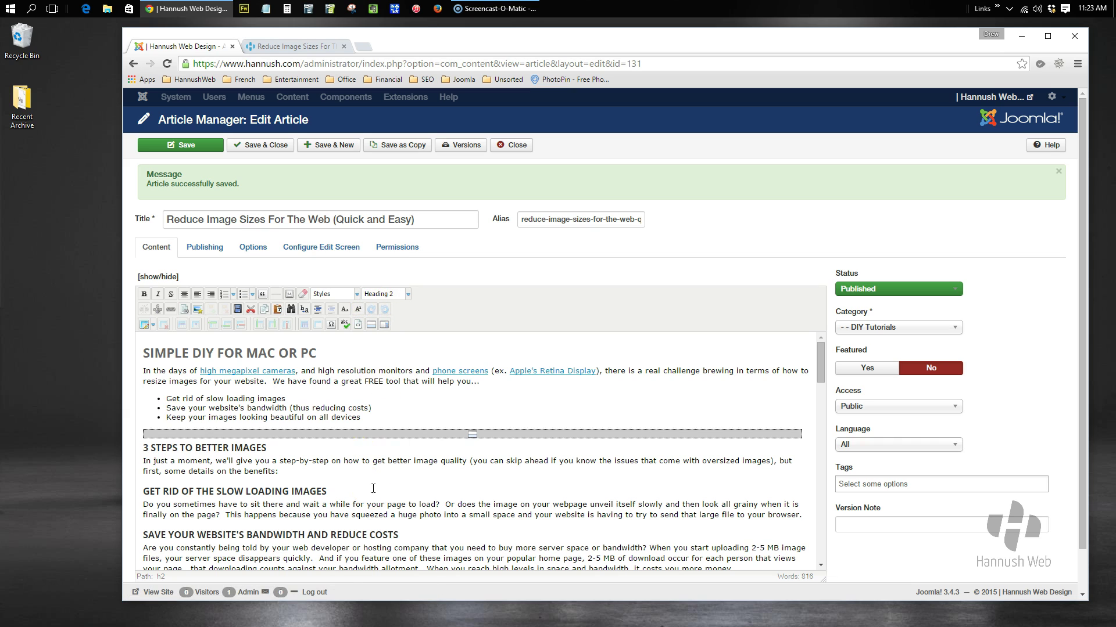
pyautogui.click(460, 144)
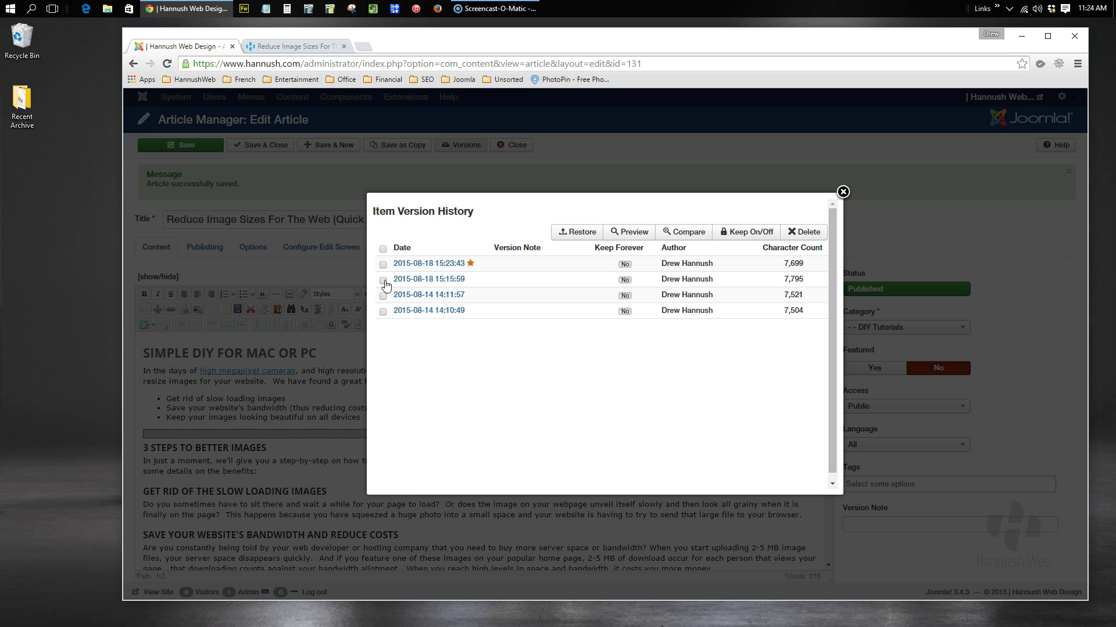
pyautogui.click(383, 296)
pyautogui.click(577, 233)
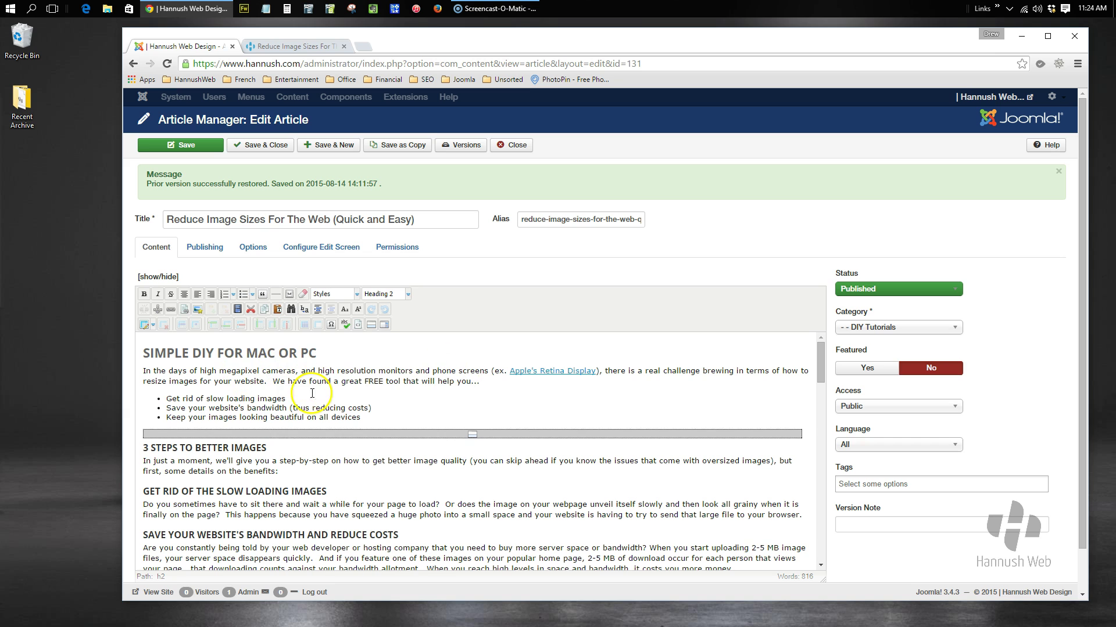
pyautogui.scroll(-1, 401, 427)
pyautogui.scroll(1, 397, 423)
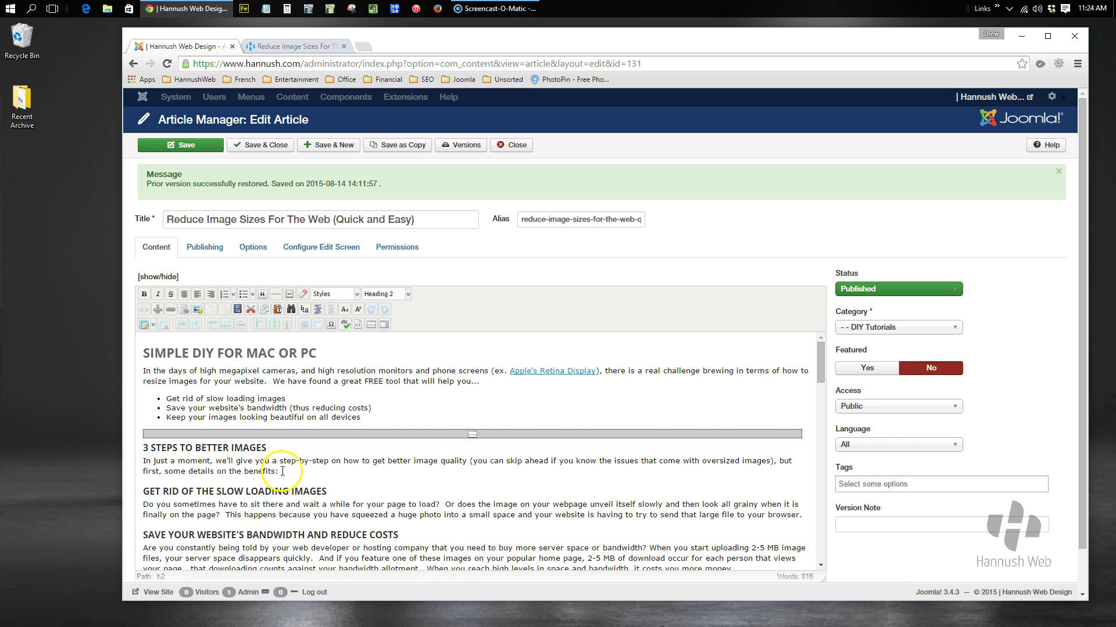
# Add an empty paragraph above the heading "Get rid of the slow loading images" and place the cursor in it
pyautogui.click(351, 471)
pyautogui.press('Return')
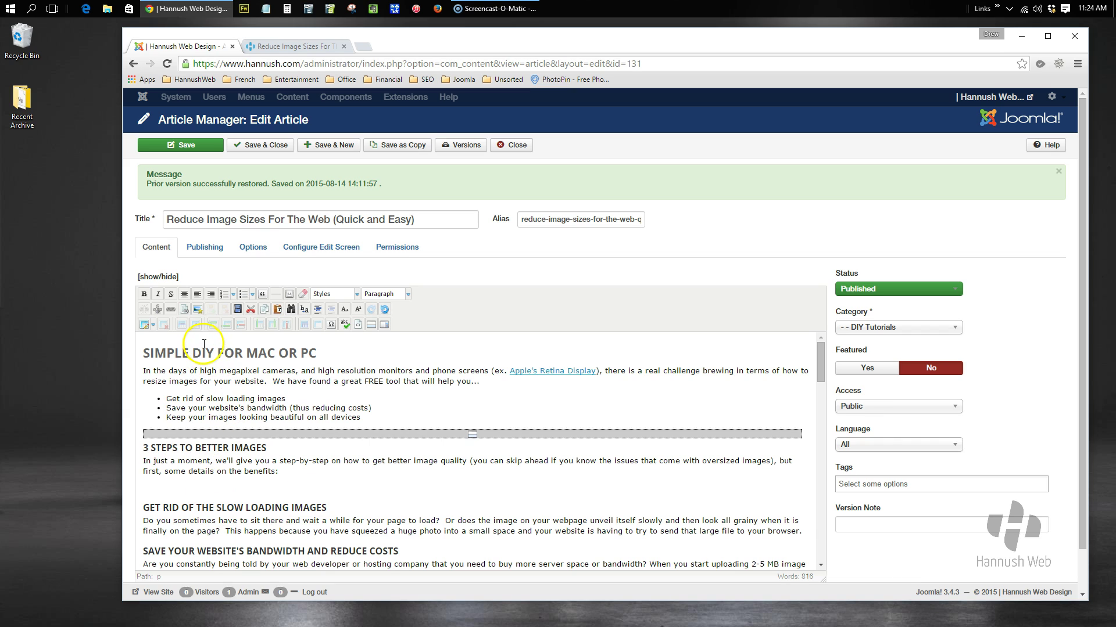
pyautogui.click(151, 484)
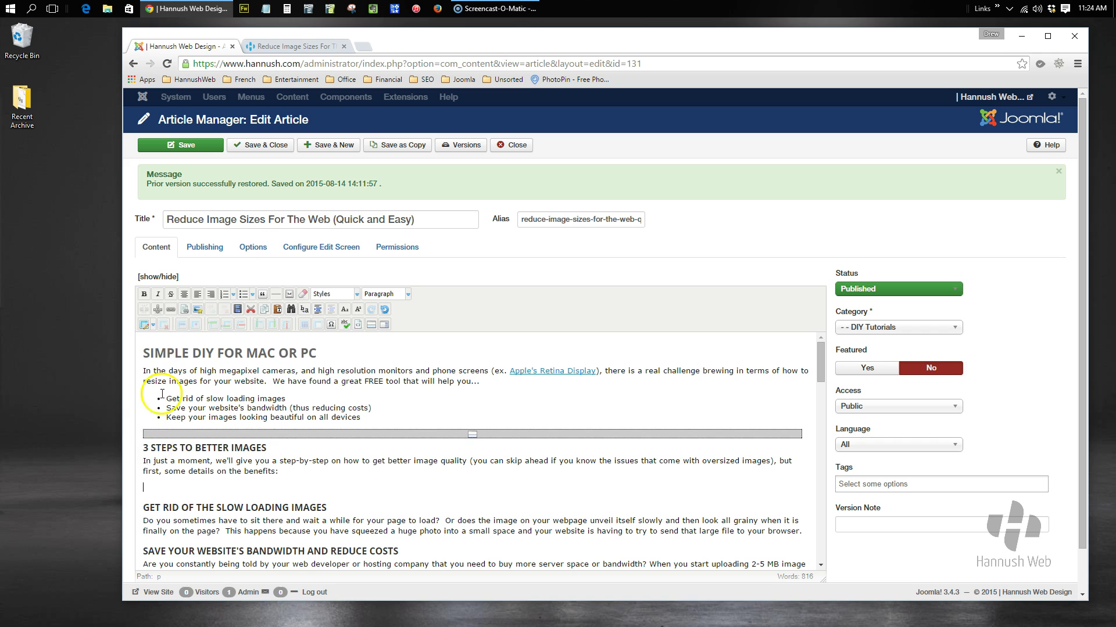
# Upload HostGator.pdf from the desktop's Recent Archive folder to the root folder of the editor's File Manager
pyautogui.click(184, 310)
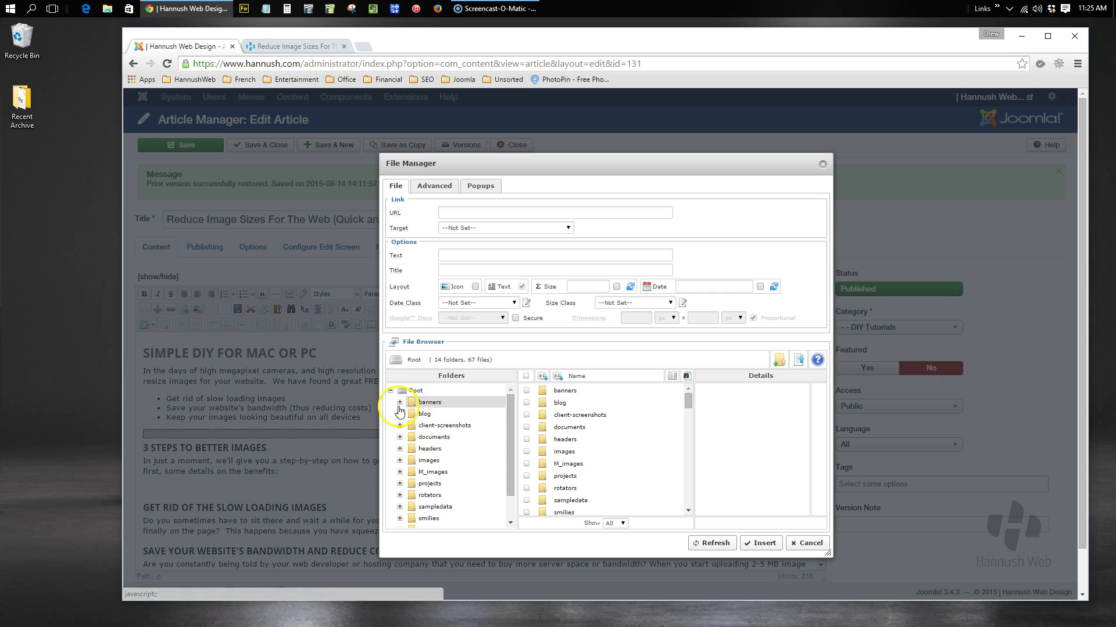
pyautogui.moveTo(689, 401)
pyautogui.mouseDown()
pyautogui.moveTo(699, 480)
pyautogui.moveTo(691, 399)
pyautogui.mouseUp()
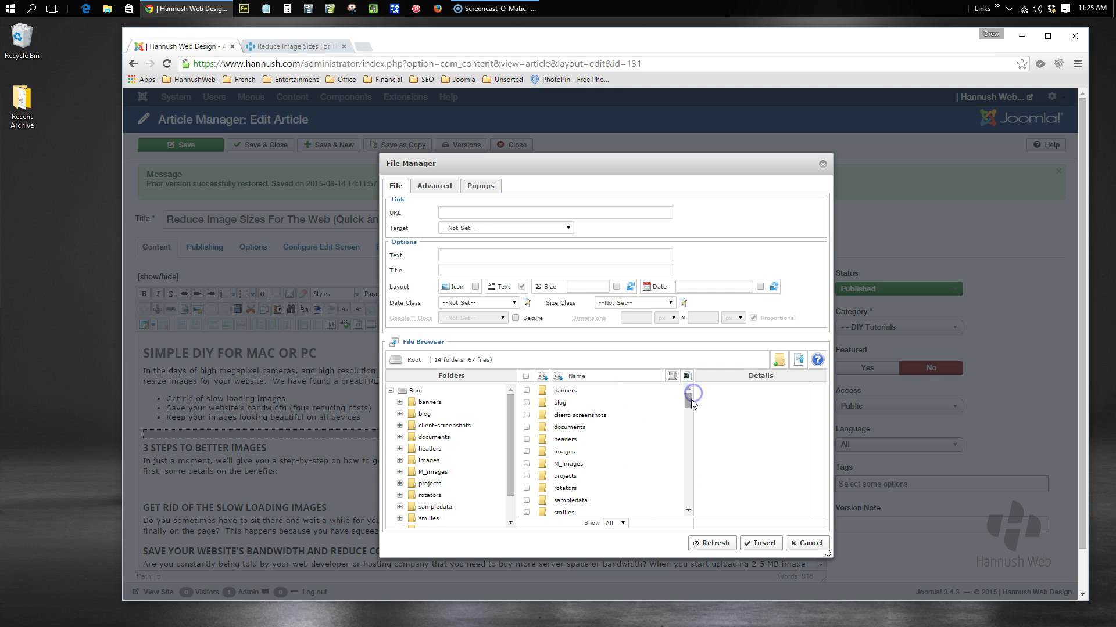
pyautogui.click(798, 363)
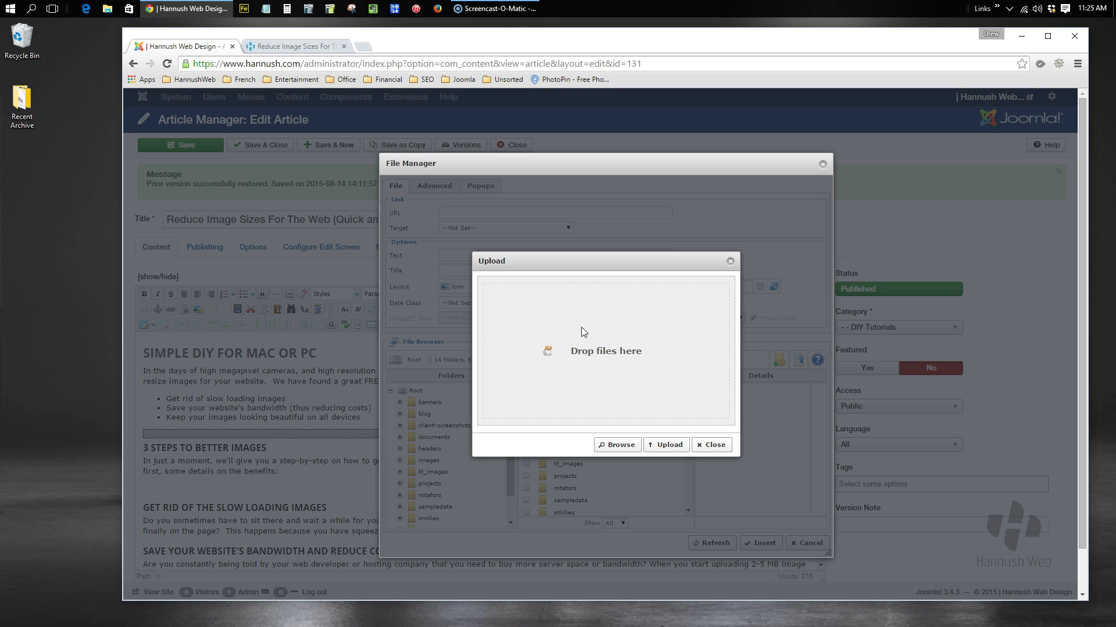
pyautogui.click(621, 445)
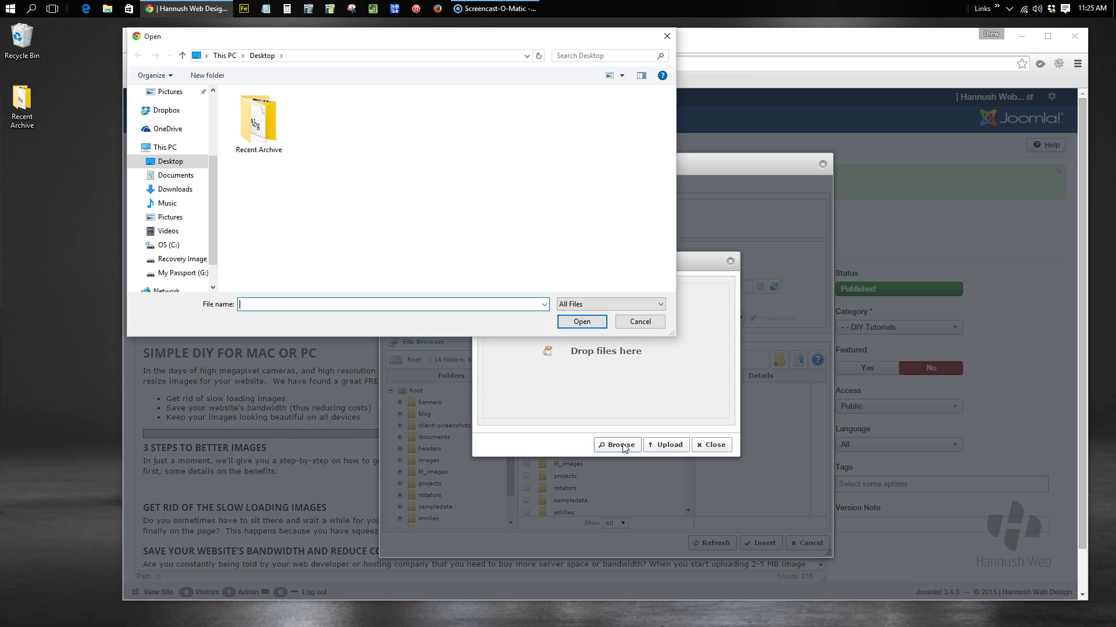
pyautogui.doubleClick(267, 129)
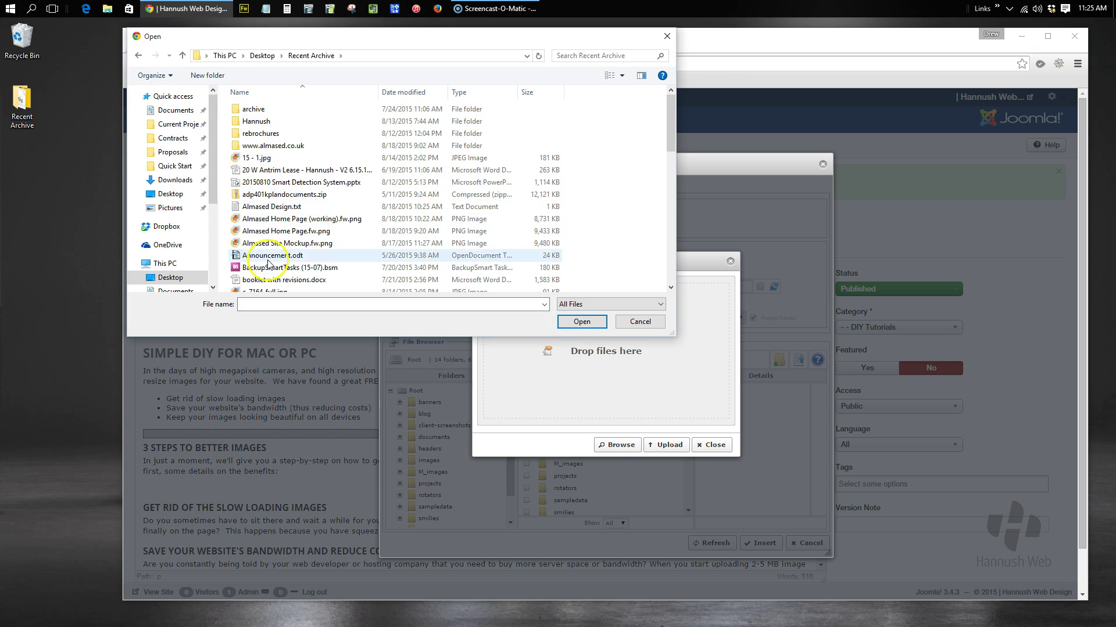
pyautogui.scroll(-2, 268, 263)
pyautogui.scroll(-4, 268, 263)
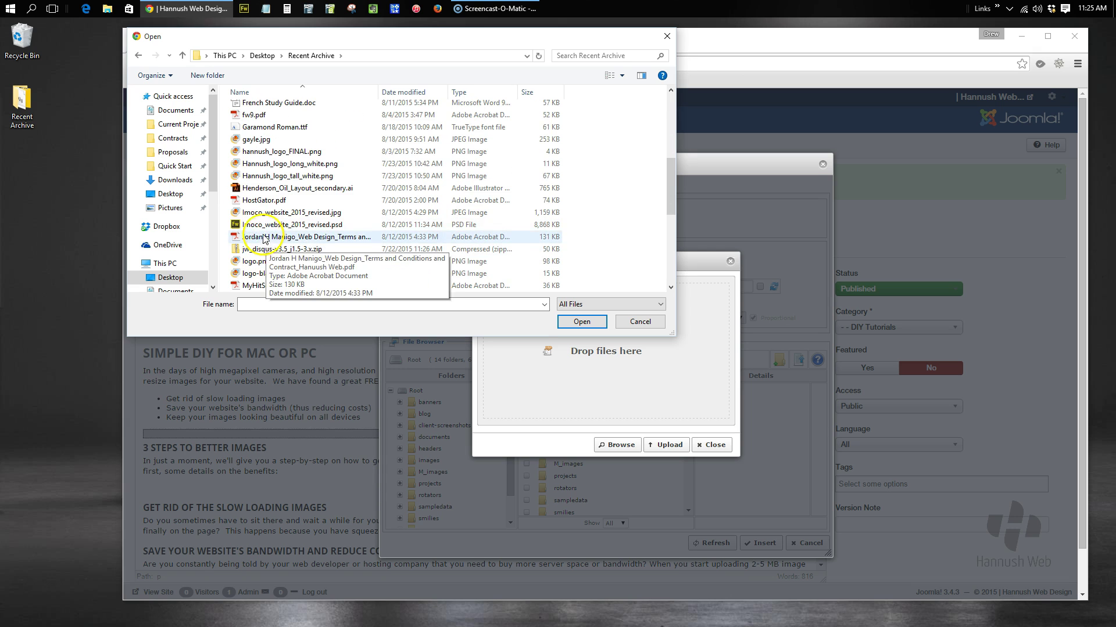
pyautogui.doubleClick(256, 200)
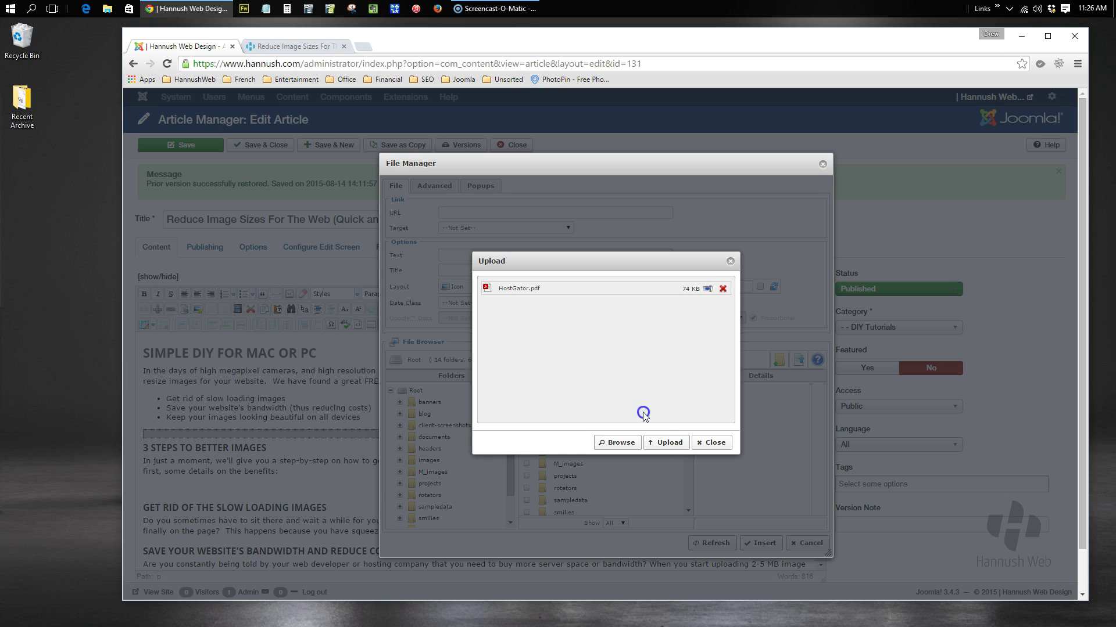
pyautogui.click(665, 443)
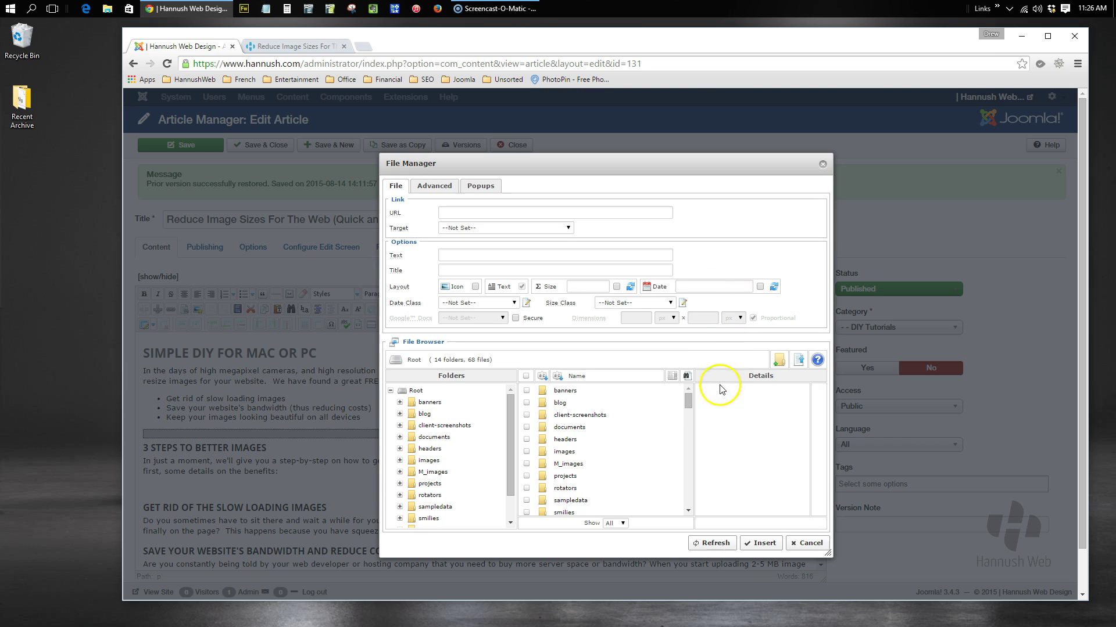
# Choose the uploaded HostGator.pdf as the file to link and set its target to Open in new window
pyautogui.moveTo(686, 398); pyautogui.dragTo(694, 455)
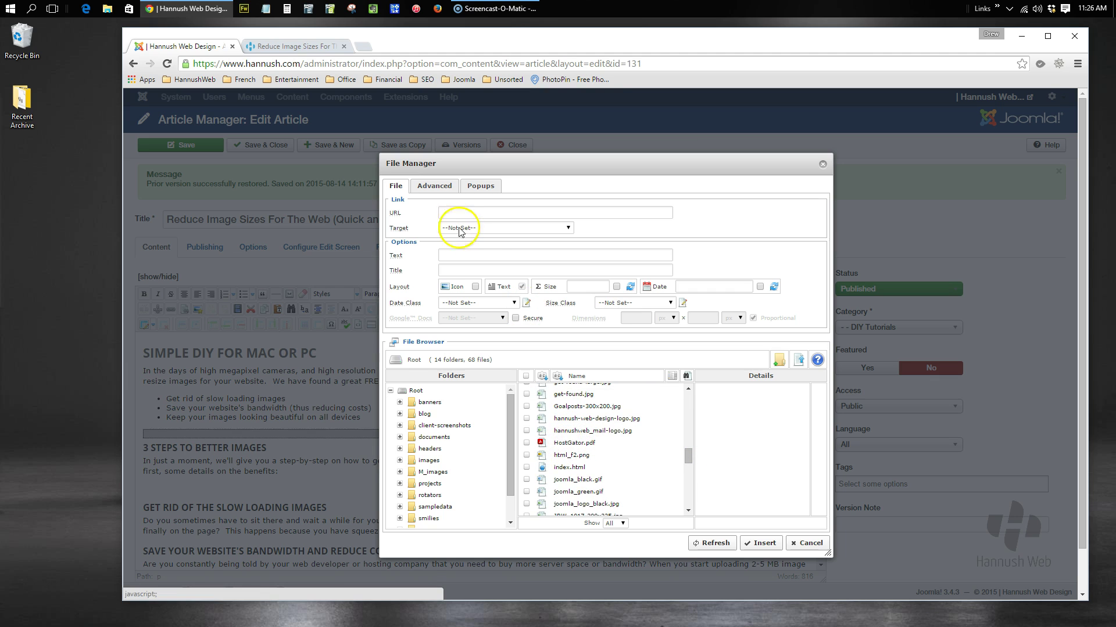
pyautogui.click(448, 212)
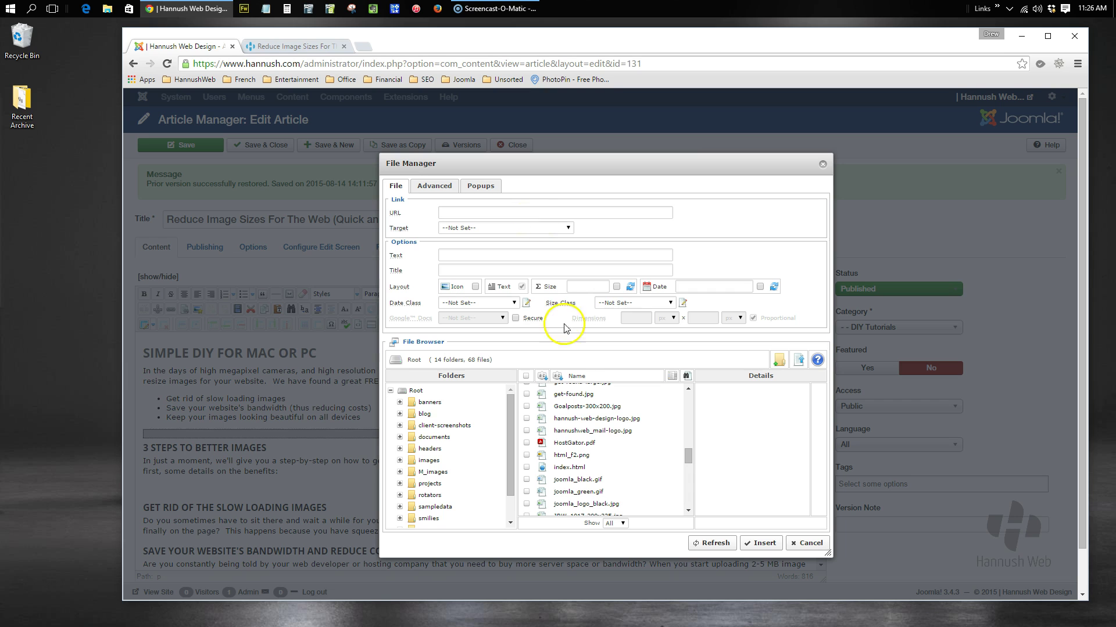
pyautogui.click(563, 444)
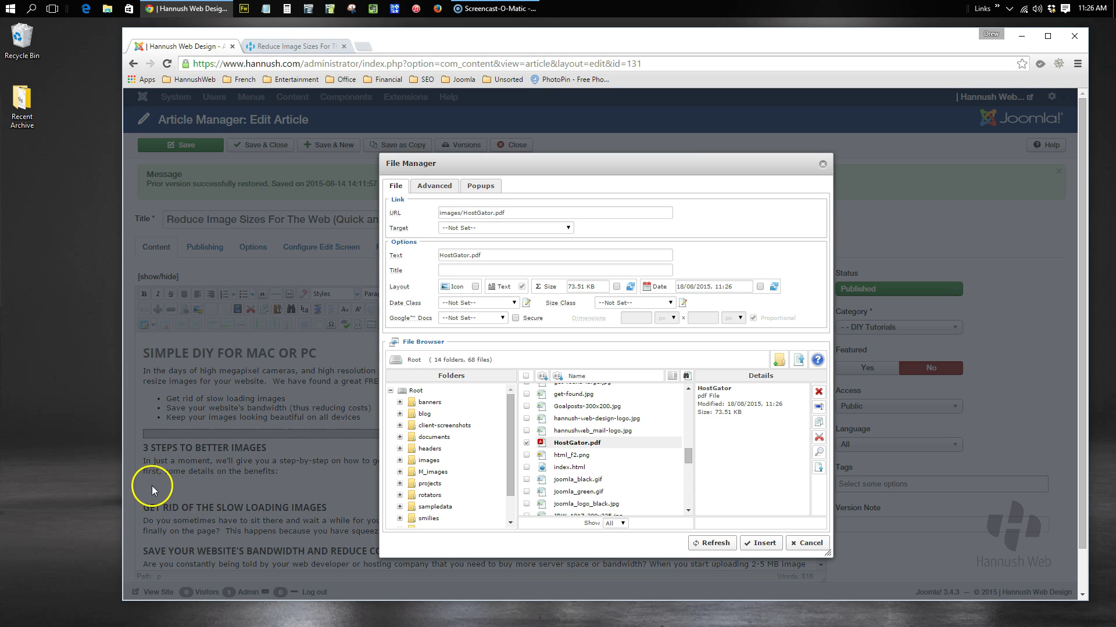
pyautogui.click(531, 230)
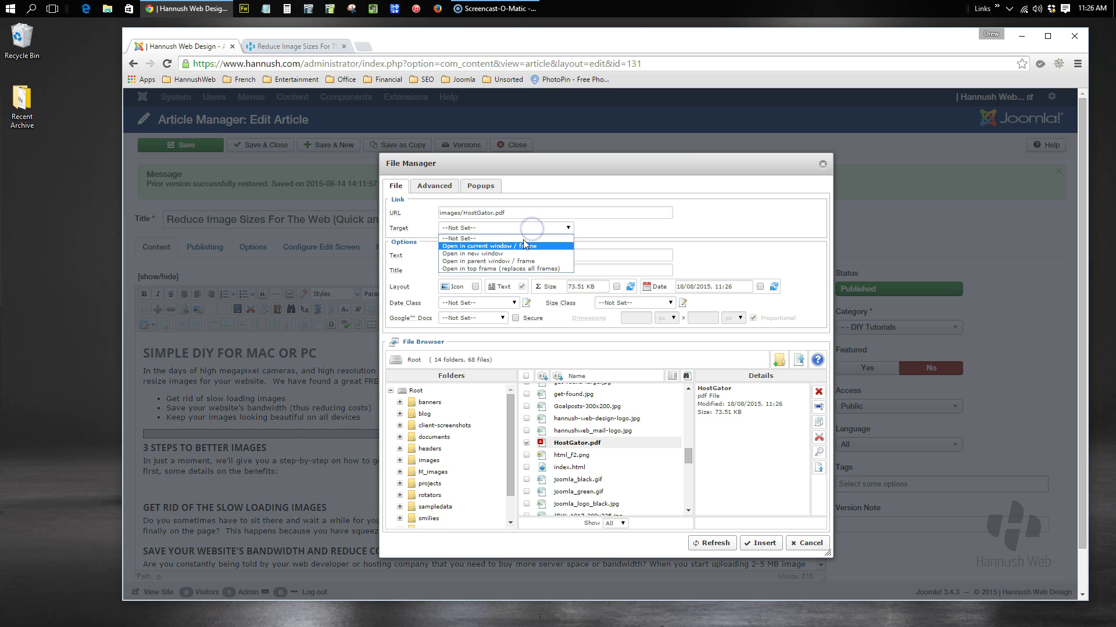
pyautogui.click(506, 254)
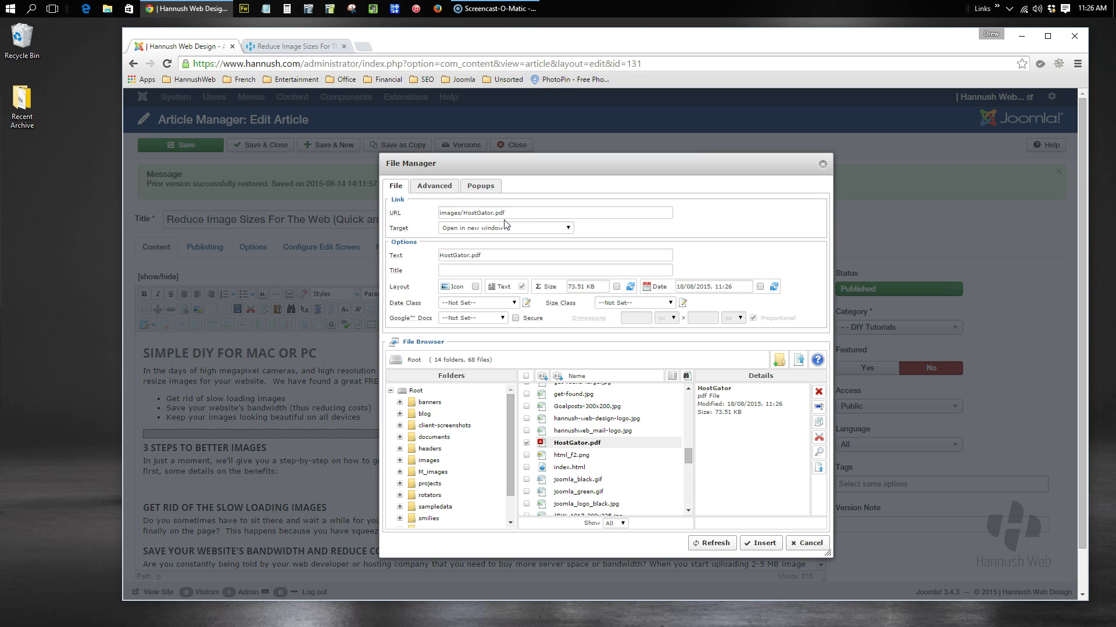
# Replace the file link's text with "Host Gator Document"
pyautogui.click(486, 255)
pyautogui.moveTo(490, 257); pyautogui.dragTo(434, 257)
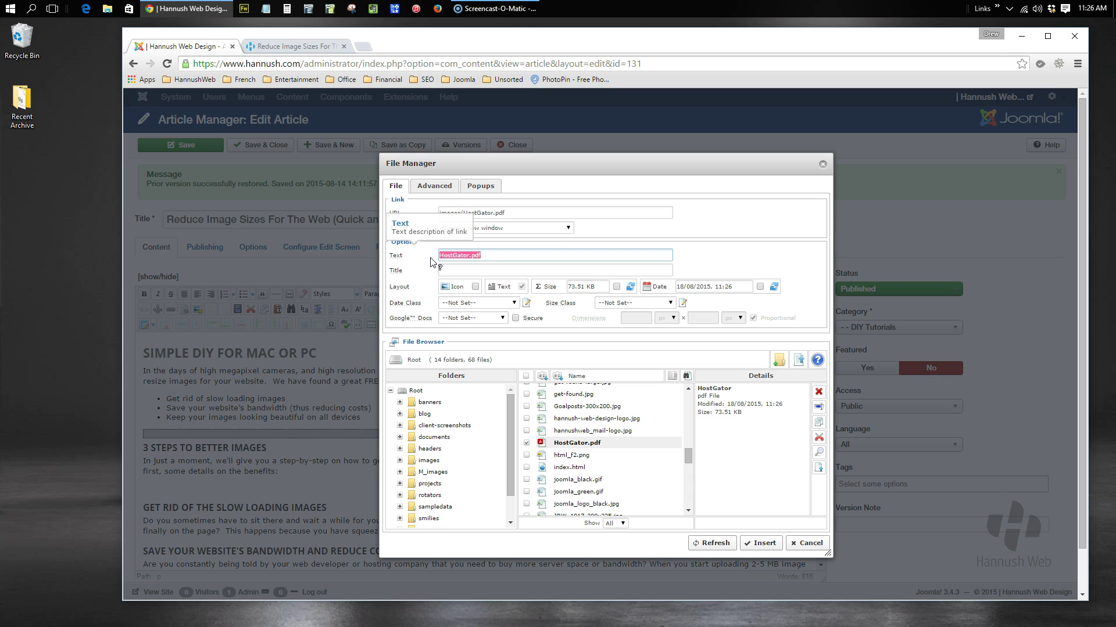
pyautogui.write('H')
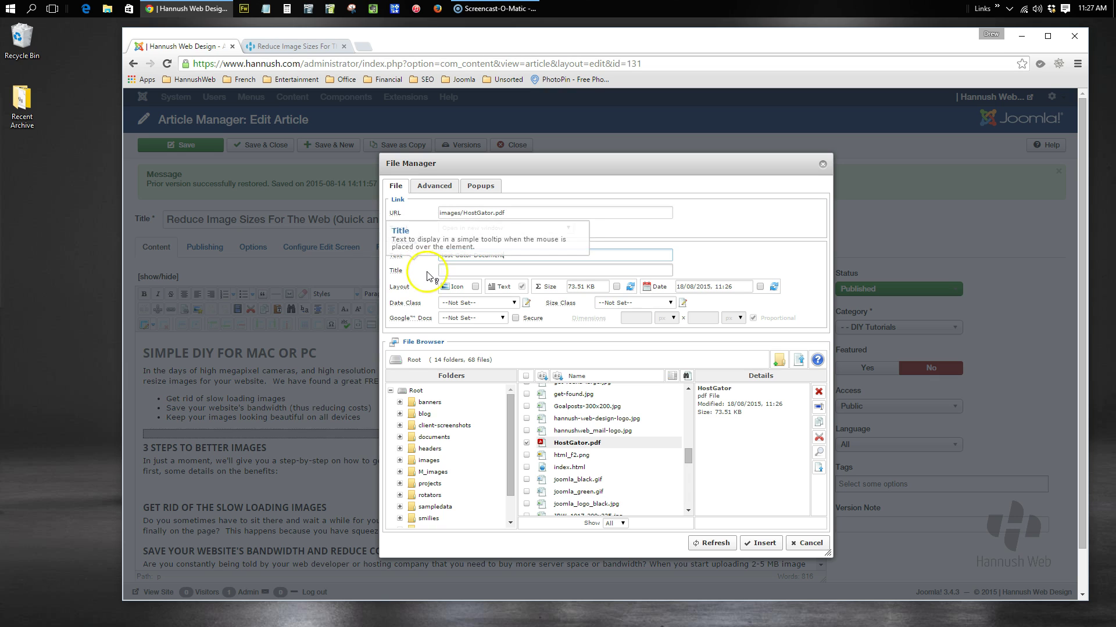
# Shorten the file link's text to "Host Gator" and insert it with its icon and file size shown
pyautogui.moveTo(515, 256); pyautogui.dragTo(471, 254)
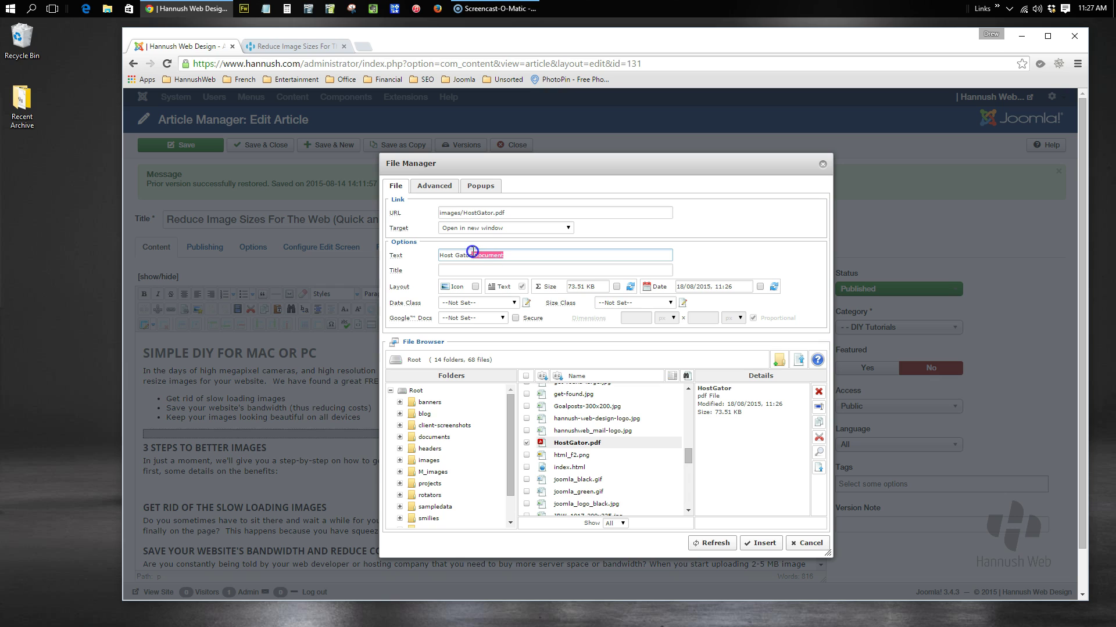
pyautogui.press('BackSpace')
pyautogui.click(476, 287)
pyautogui.click(475, 287)
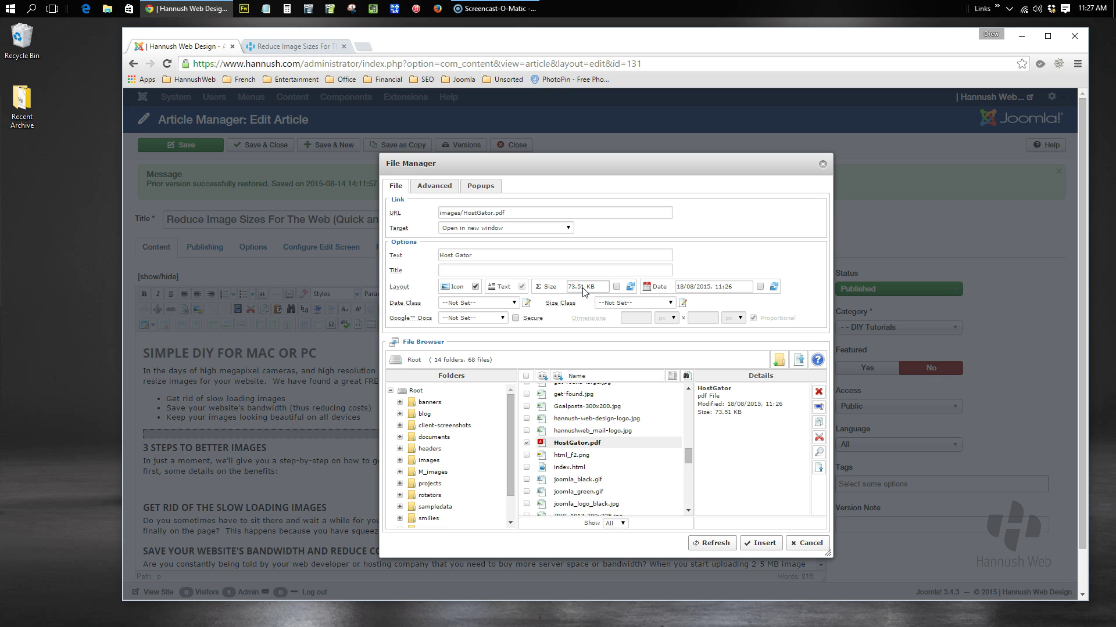
pyautogui.click(616, 287)
pyautogui.click(477, 271)
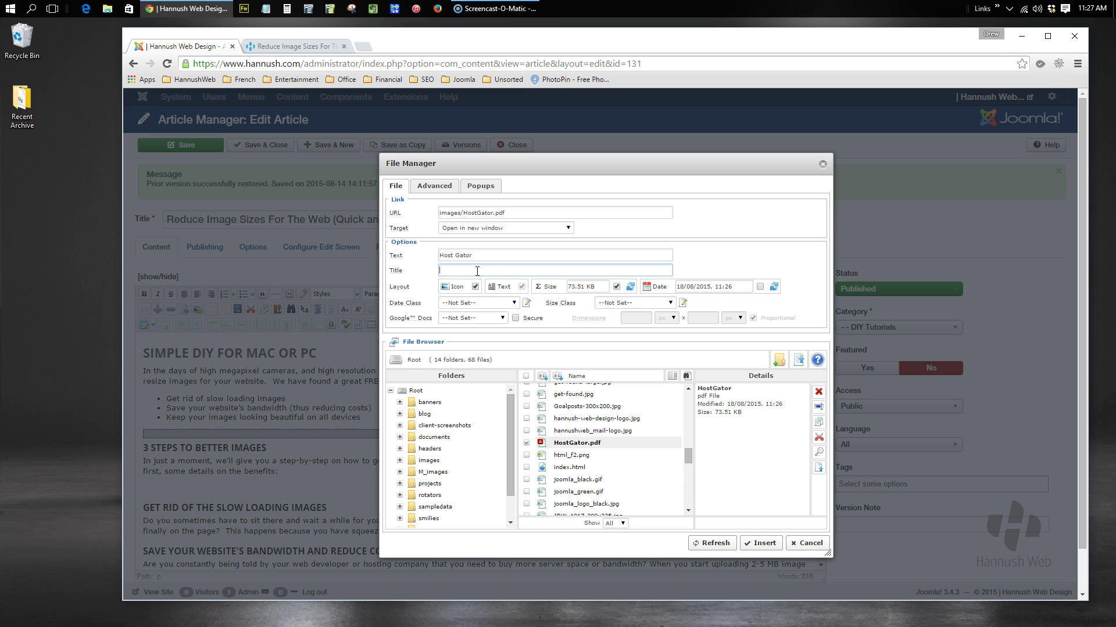
pyautogui.click(764, 544)
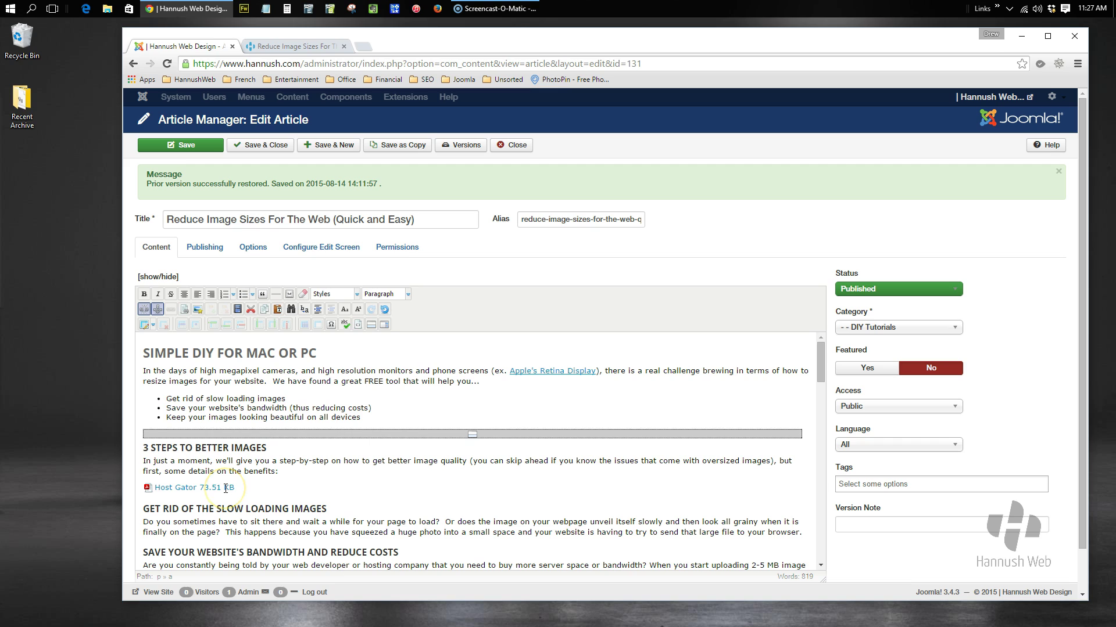
pyautogui.click(283, 494)
# Select "step-by-step" in the paragraph under "3 Steps to Better Images" and set its link URL to HostGator.pdf from the root folder
pyautogui.click(206, 378)
pyautogui.scroll(-1, 308, 477)
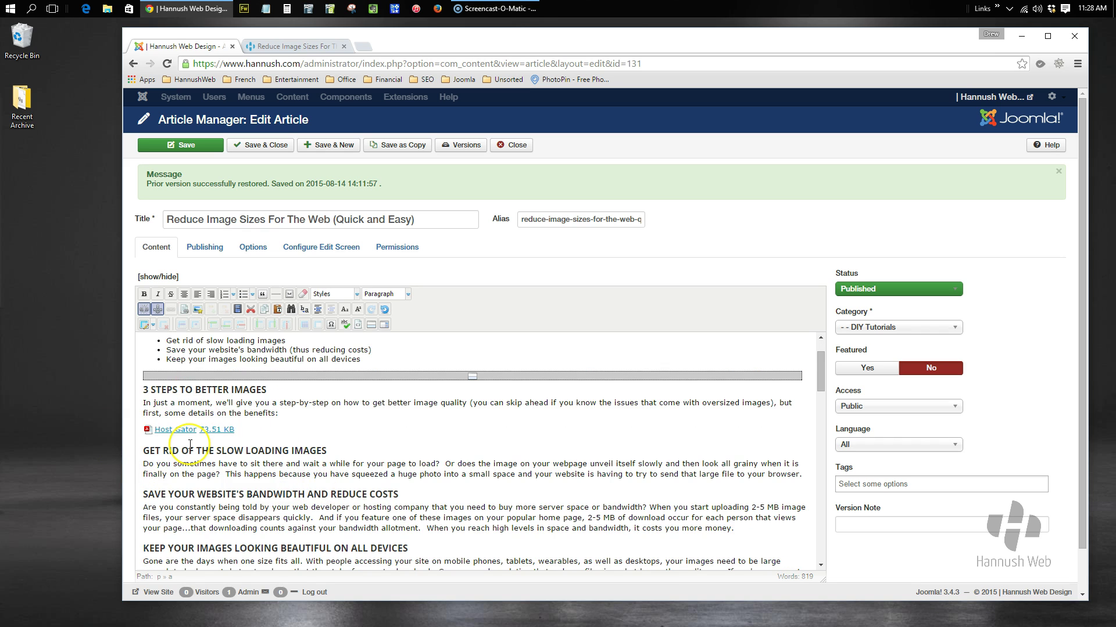
pyautogui.click(281, 403)
pyautogui.moveTo(280, 404); pyautogui.dragTo(313, 406)
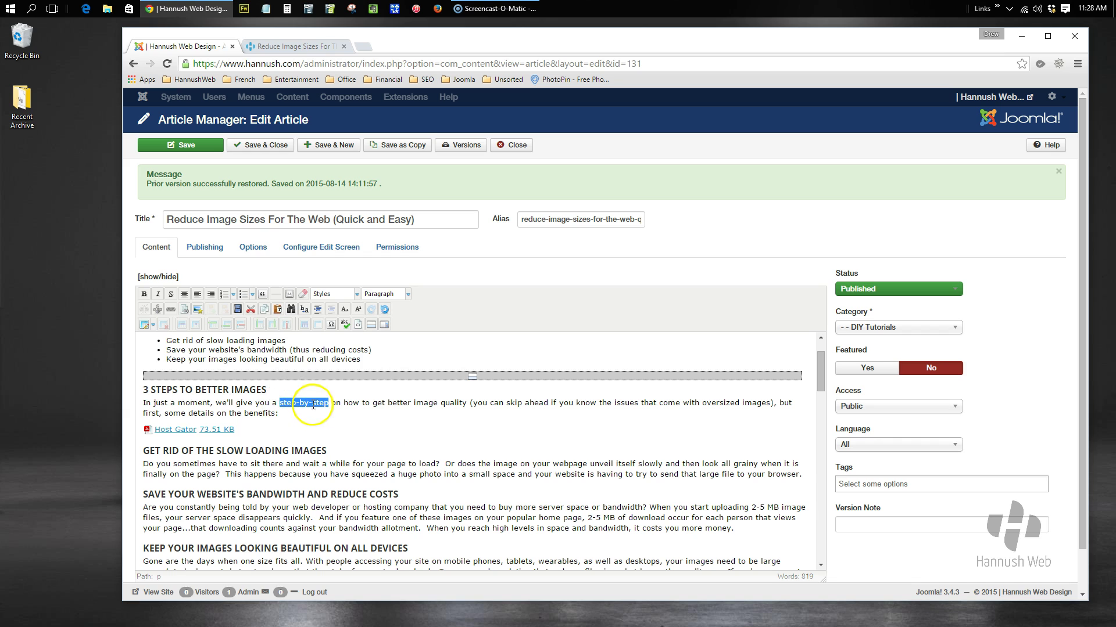
pyautogui.click(170, 312)
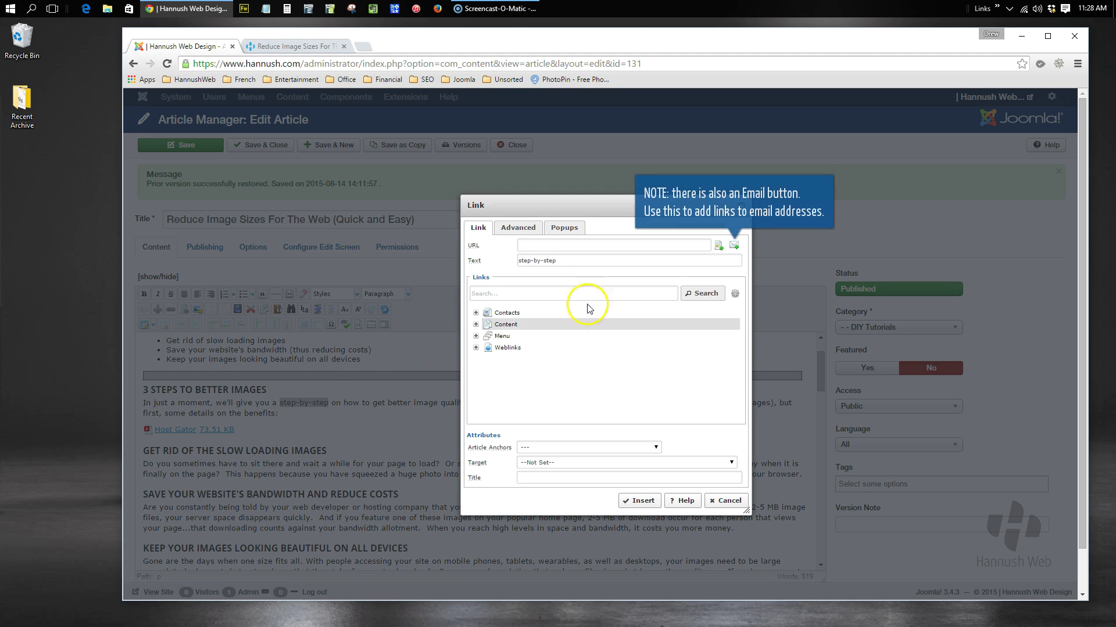
pyautogui.click(718, 248)
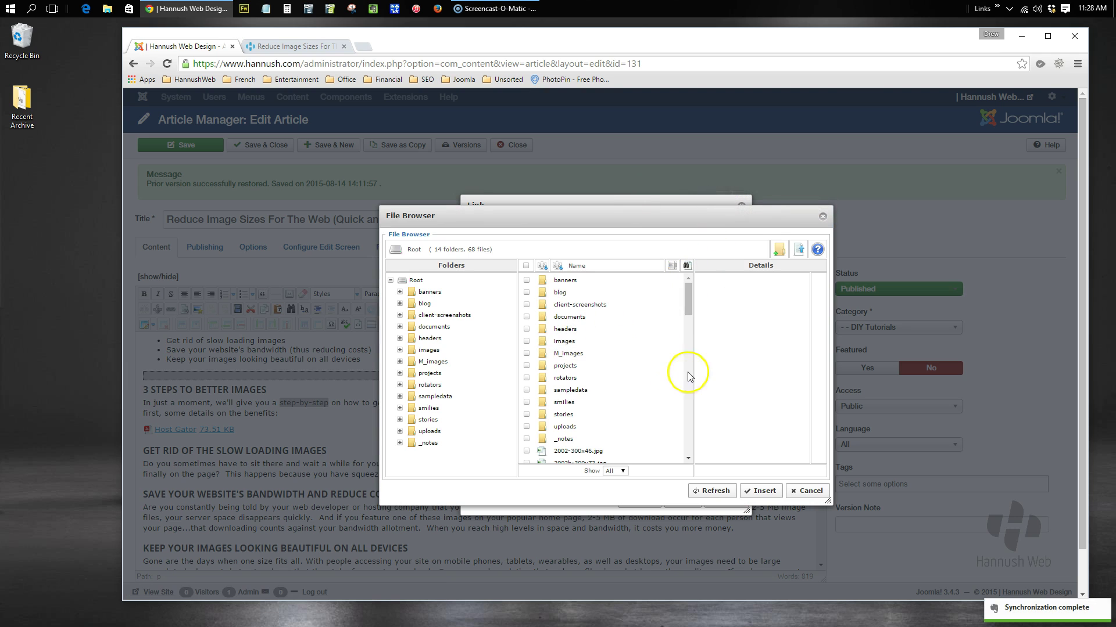
pyautogui.moveTo(690, 302); pyautogui.dragTo(697, 384)
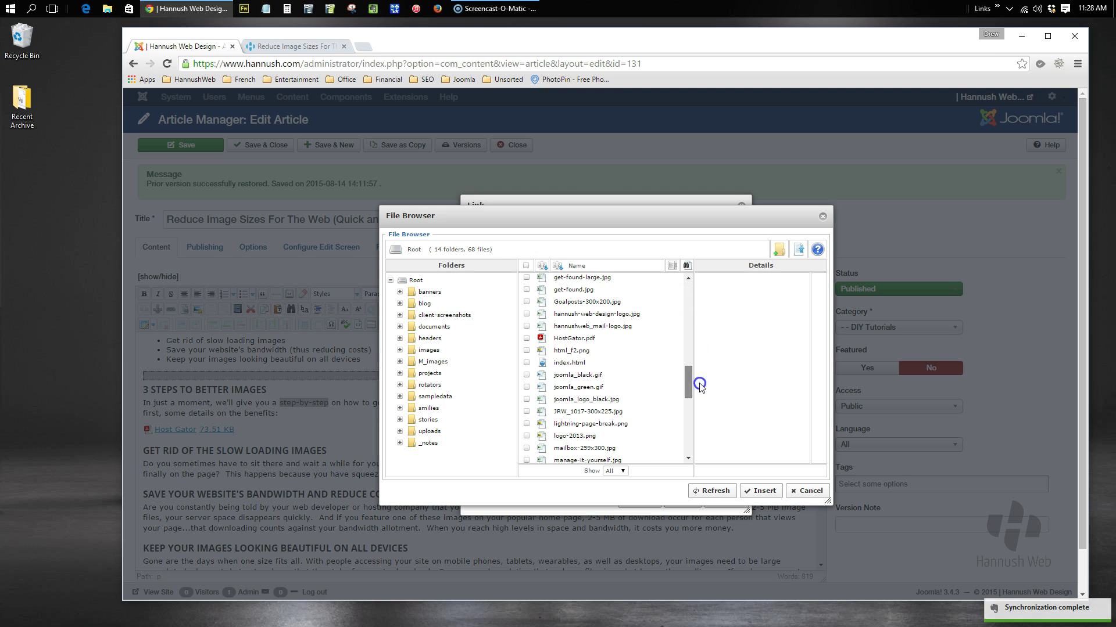
pyautogui.click(569, 339)
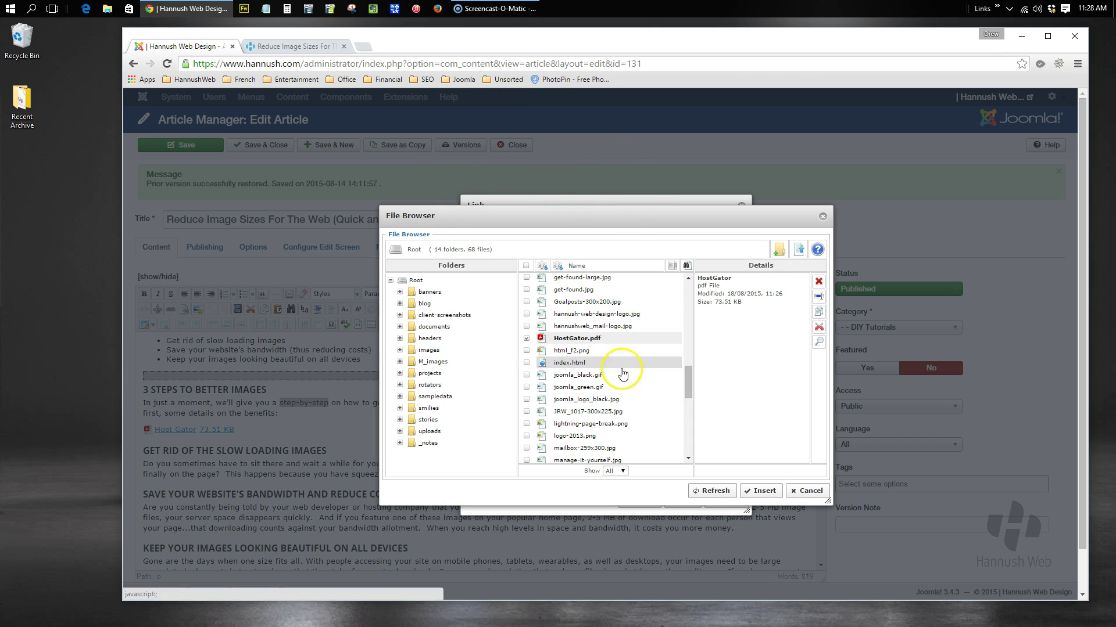
pyautogui.click(763, 495)
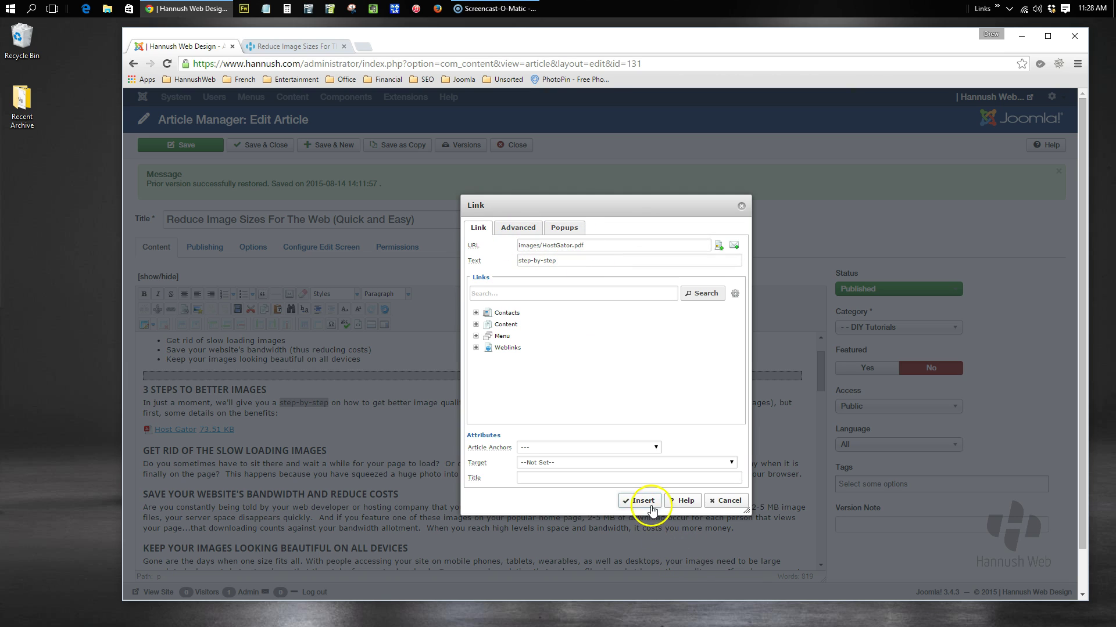
# Set the "step-by-step" link's target to Open in new window and insert the link
pyautogui.click(555, 462)
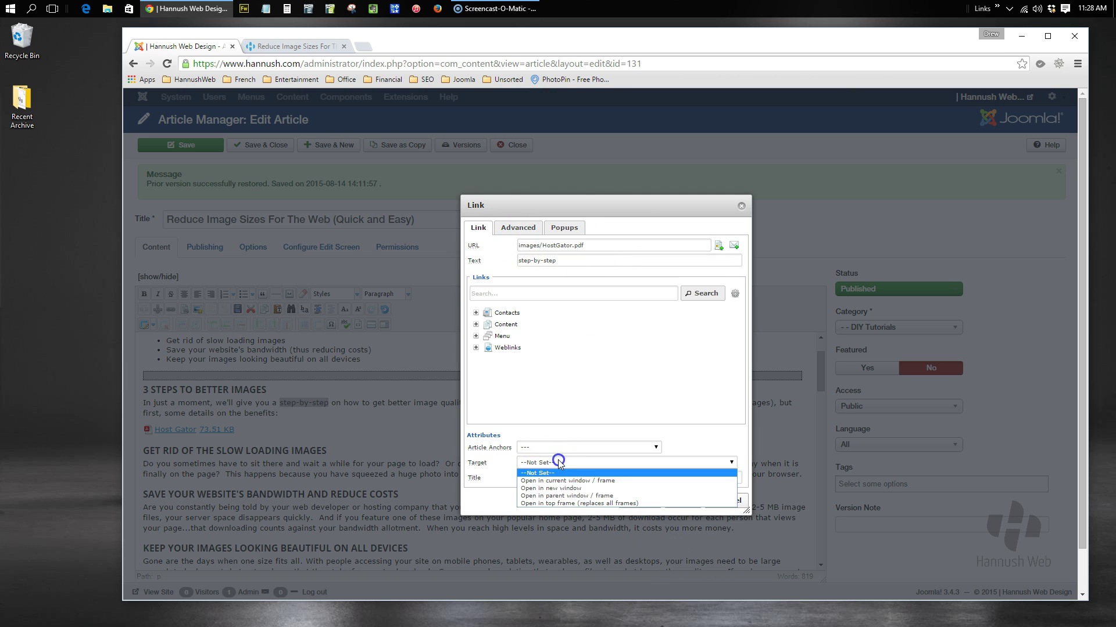
pyautogui.click(556, 490)
pyautogui.click(635, 501)
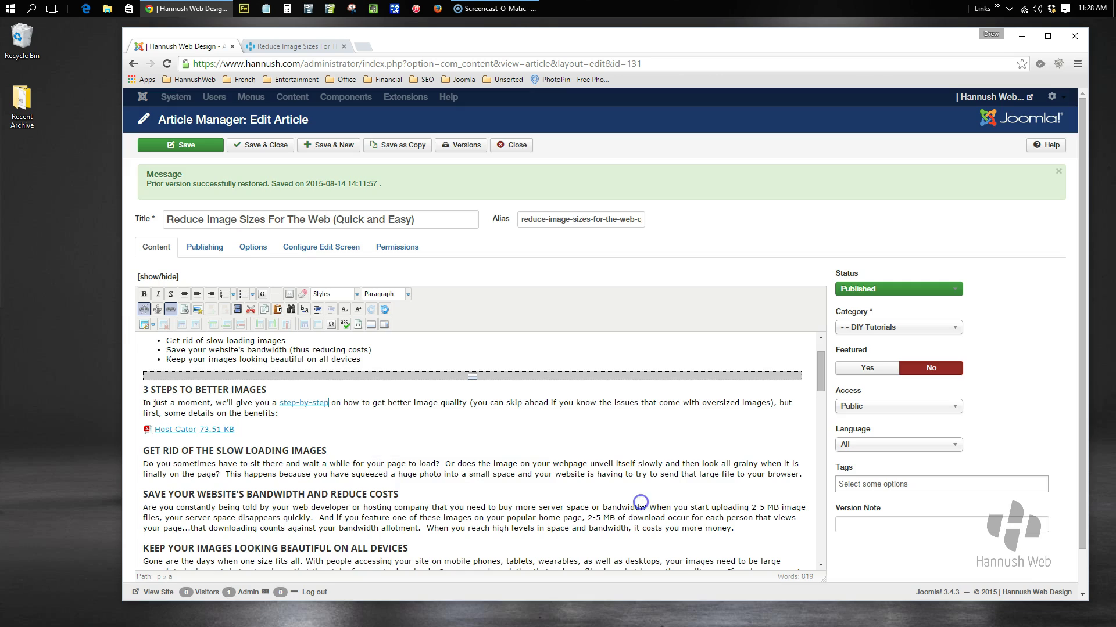
# Add the plain text "(PDF)" directly after the "step-by-step" link
pyautogui.click(303, 405)
pyautogui.click(328, 402)
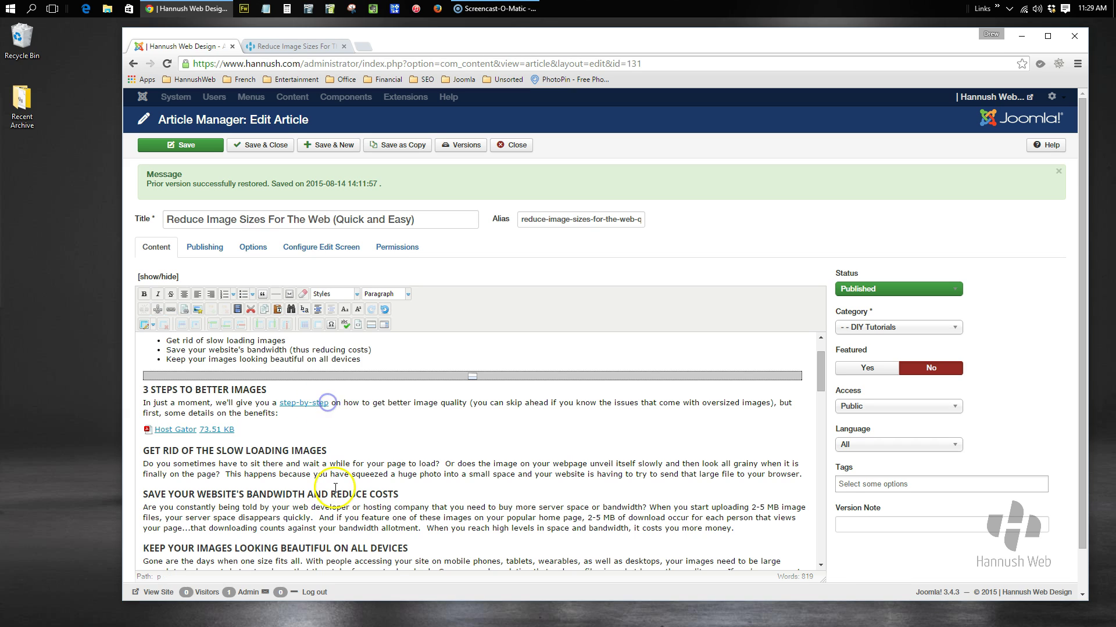
pyautogui.write('(PDF)')
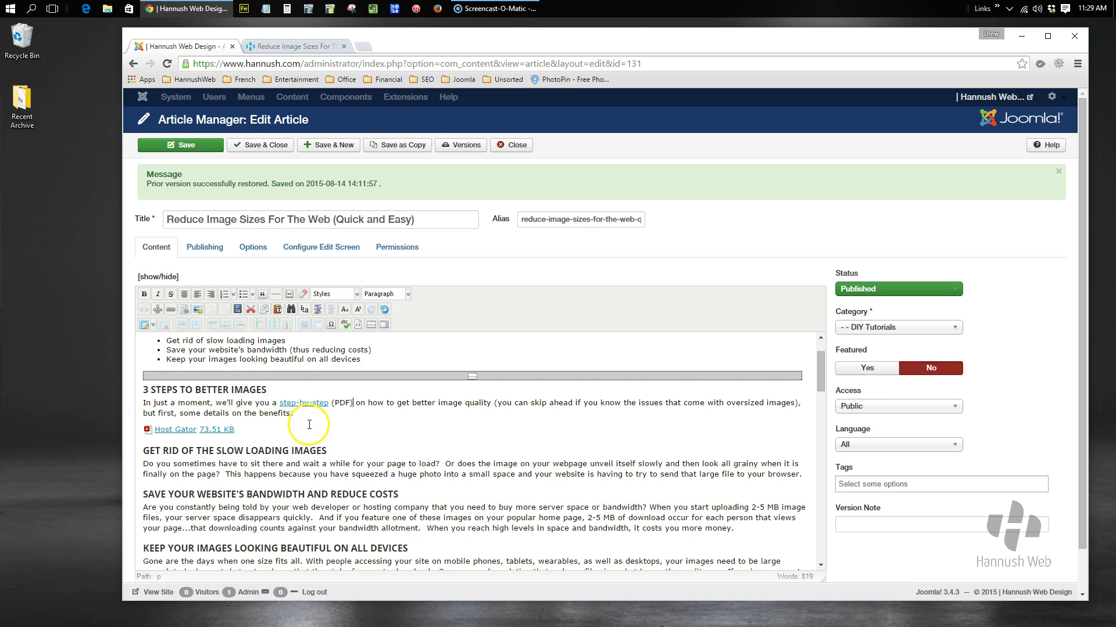
pyautogui.click(143, 404)
pyautogui.click(196, 311)
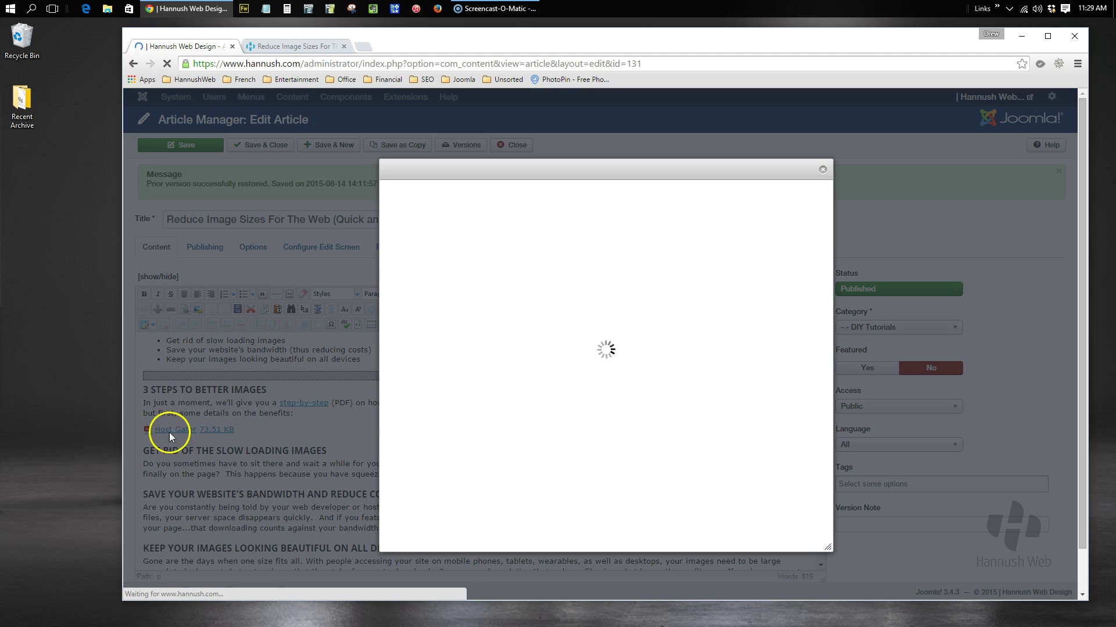
pyautogui.click(822, 170)
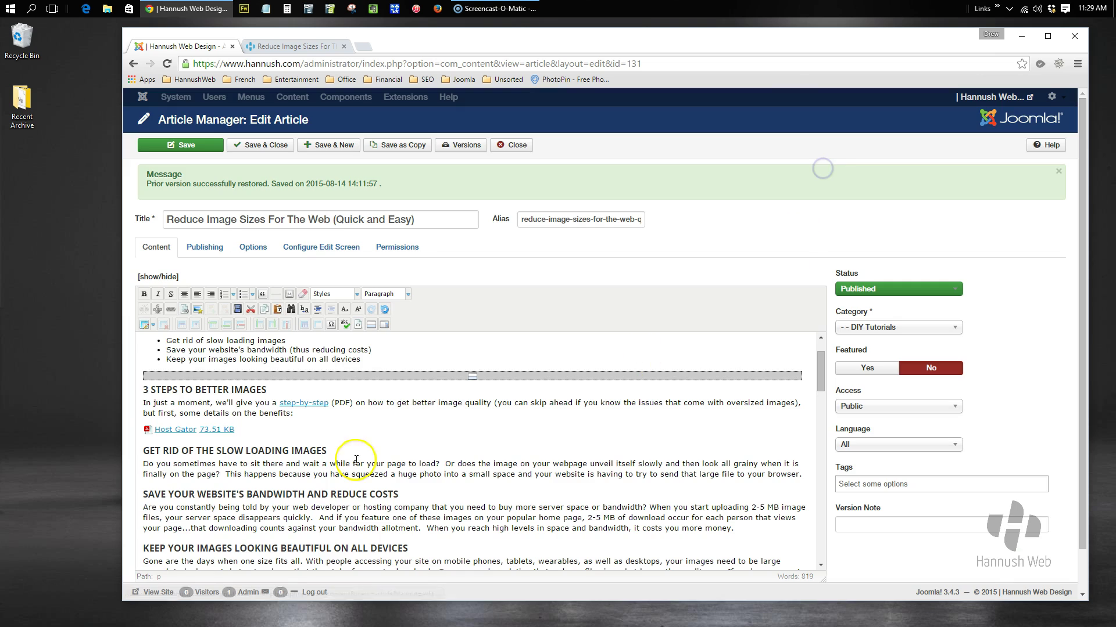
# Start an image insertion before "In just a moment" and choose gayle.jpg from the desktop's Recent Archive folder for upload
pyautogui.click(142, 403)
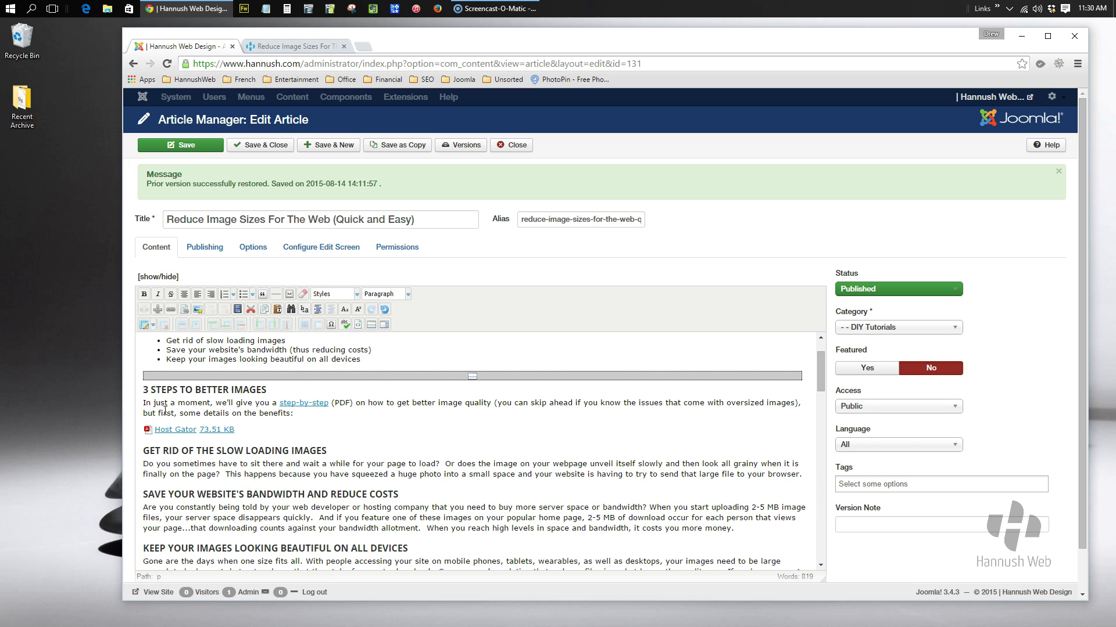
pyautogui.click(197, 309)
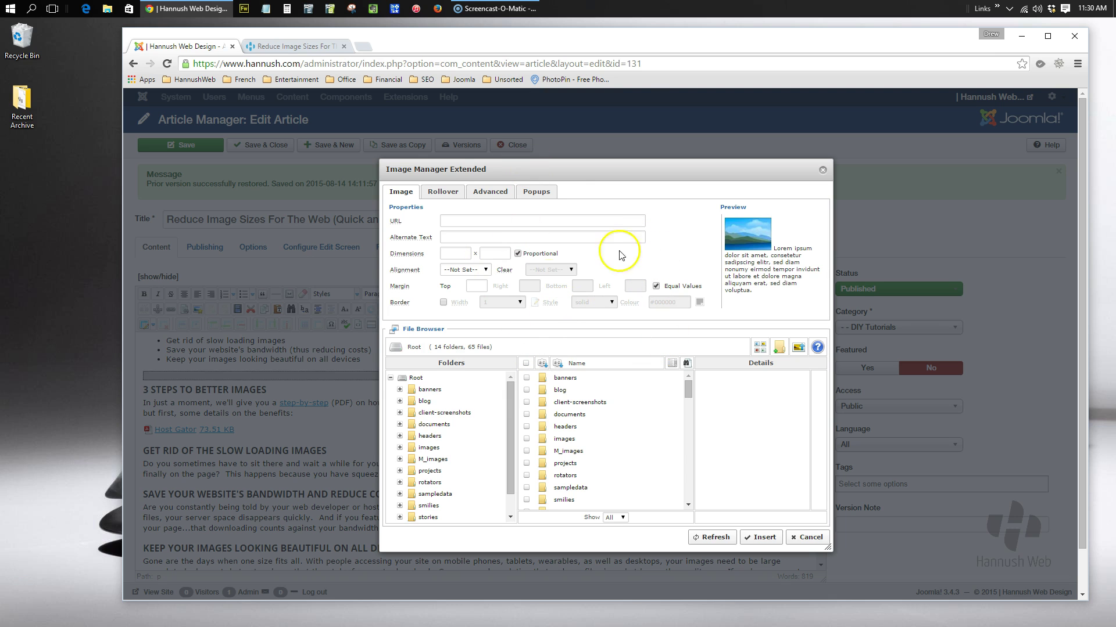
pyautogui.moveTo(690, 389)
pyautogui.mouseDown()
pyautogui.moveTo(695, 493)
pyautogui.moveTo(705, 378)
pyautogui.mouseUp()
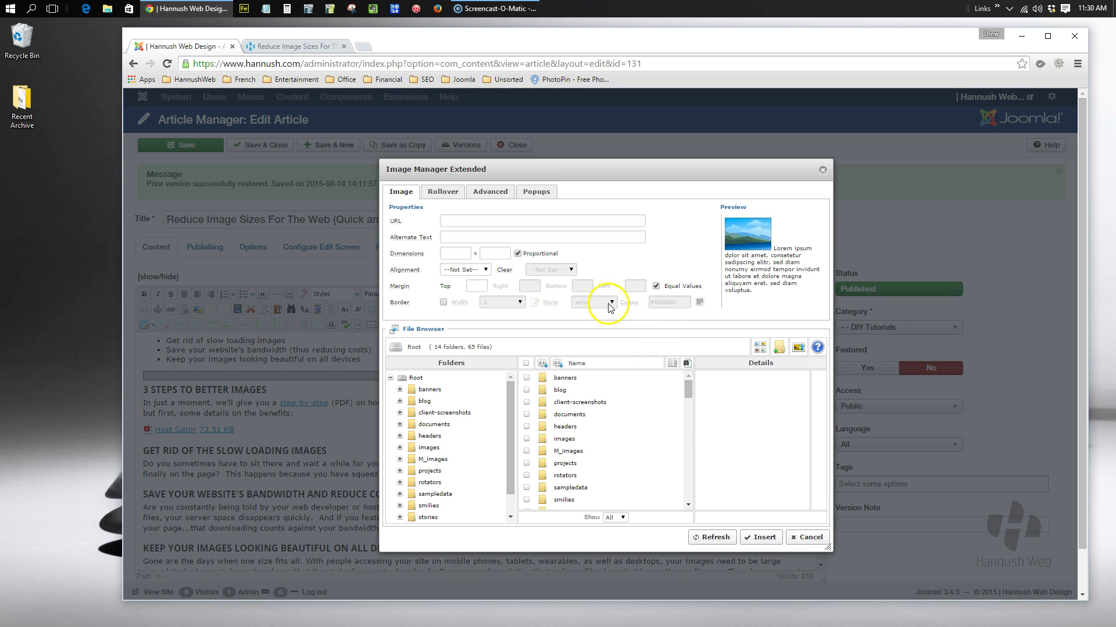
pyautogui.click(799, 348)
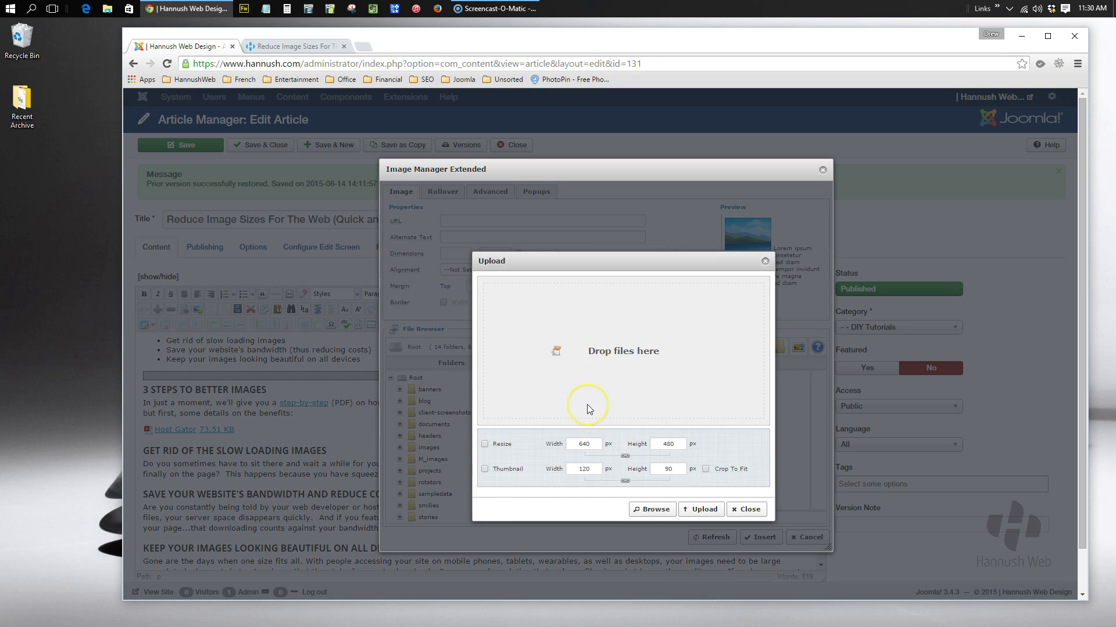
pyautogui.click(653, 510)
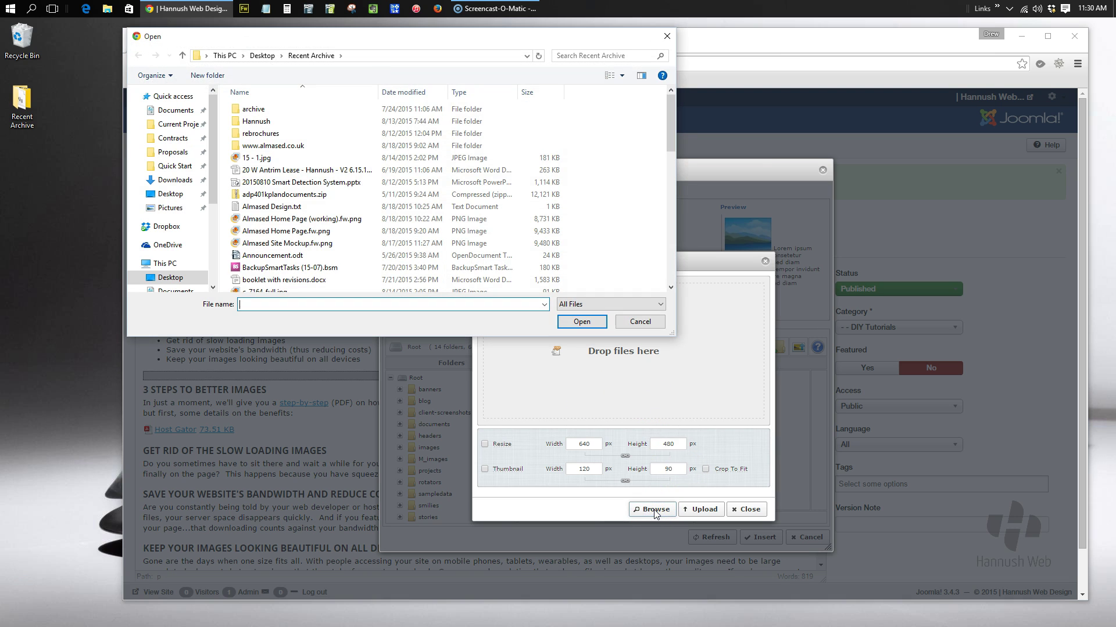
pyautogui.scroll(-1, 301, 204)
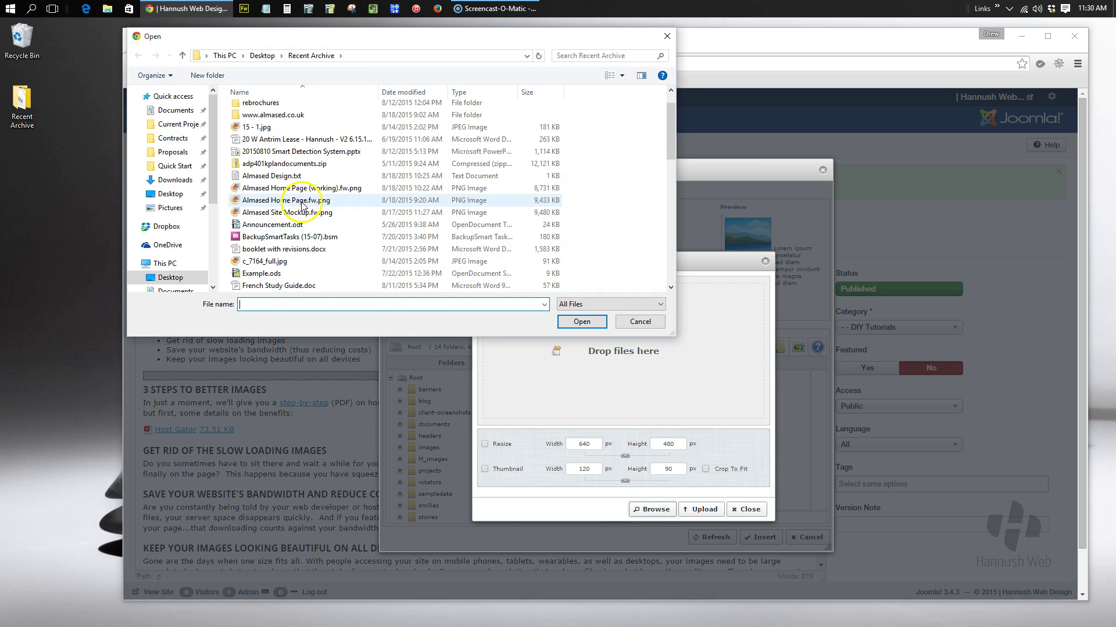
pyautogui.scroll(-5, 302, 204)
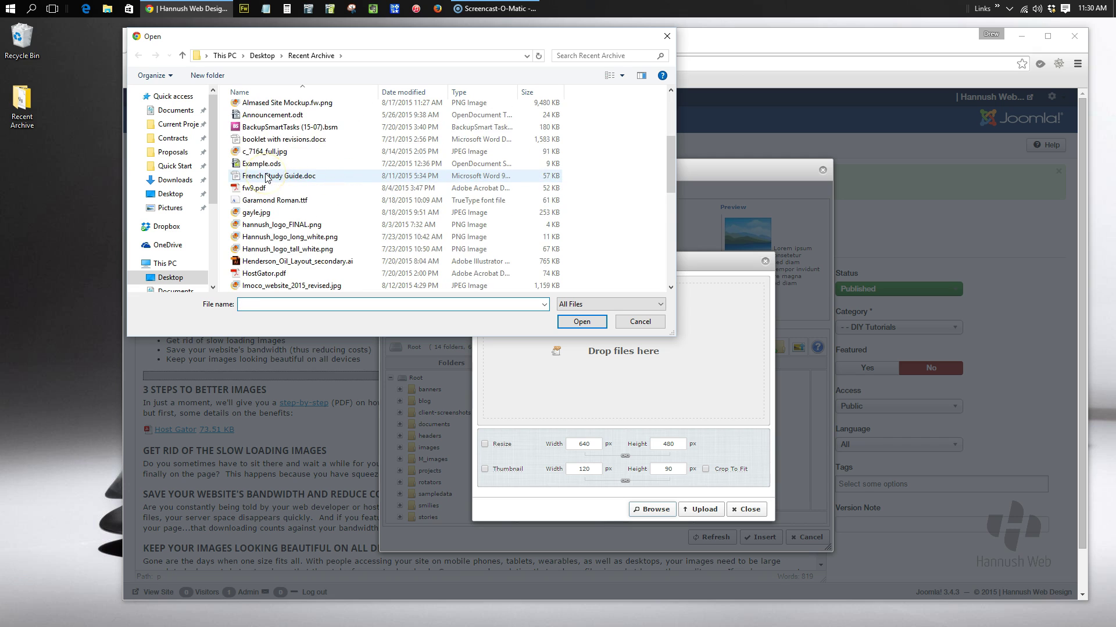
pyautogui.click(254, 143)
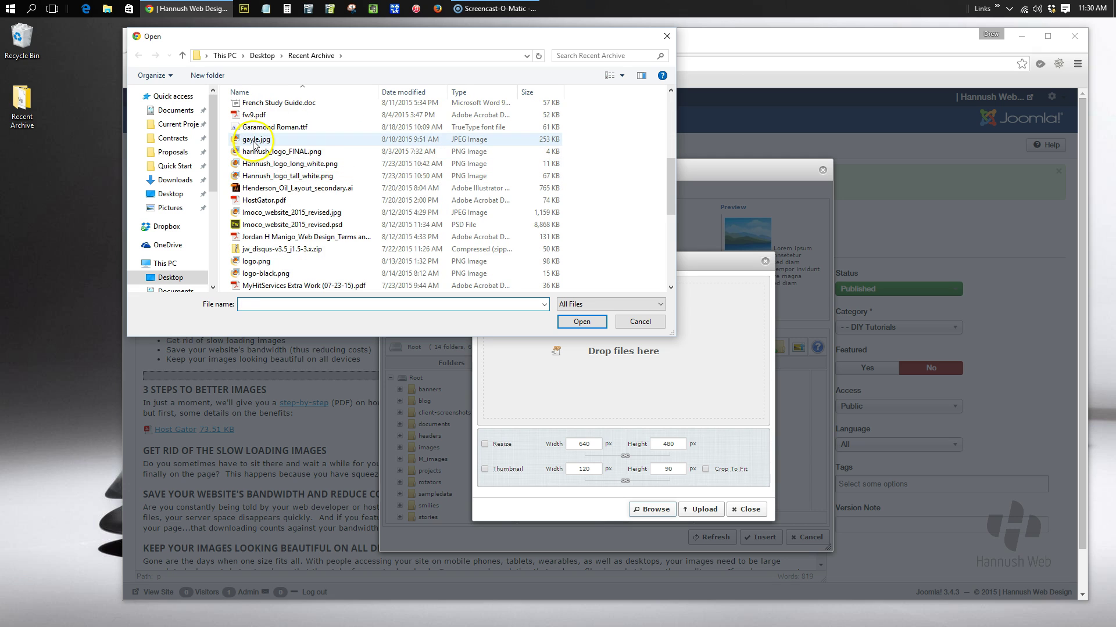
pyautogui.doubleClick(253, 142)
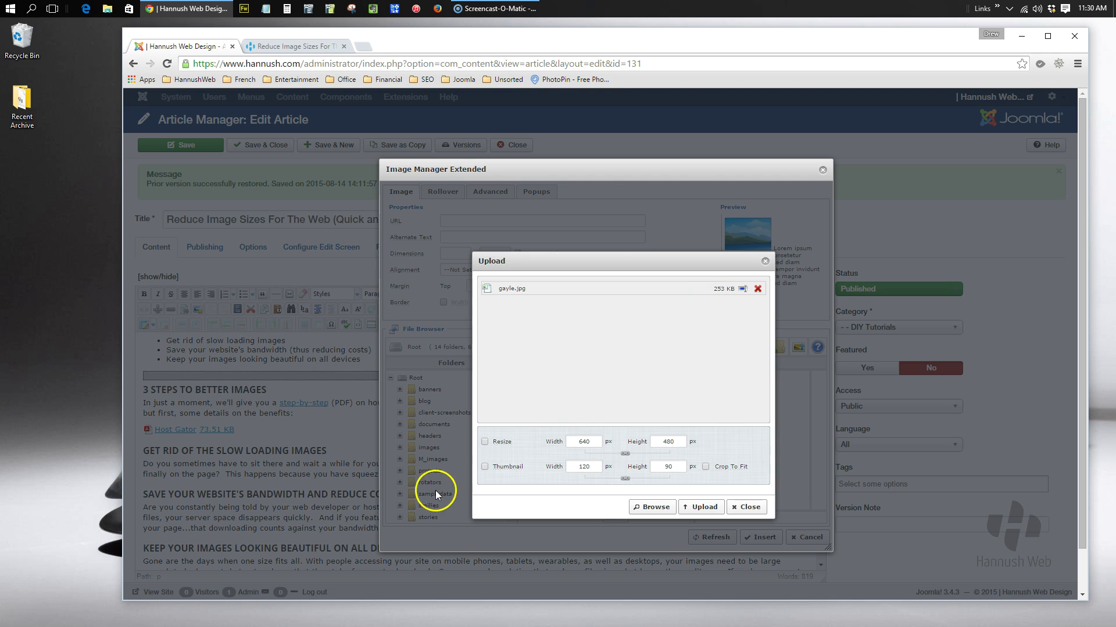
# Enable resizing for the gayle.jpg upload and set the width to 400 px with proportions kept linked
pyautogui.click(485, 442)
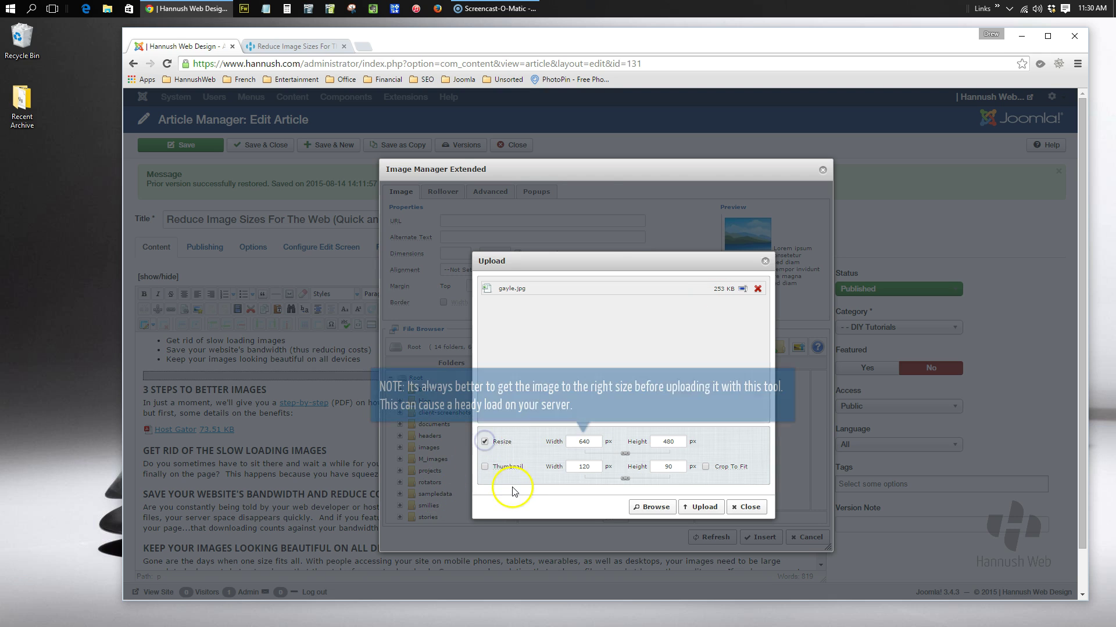
pyautogui.doubleClick(583, 441)
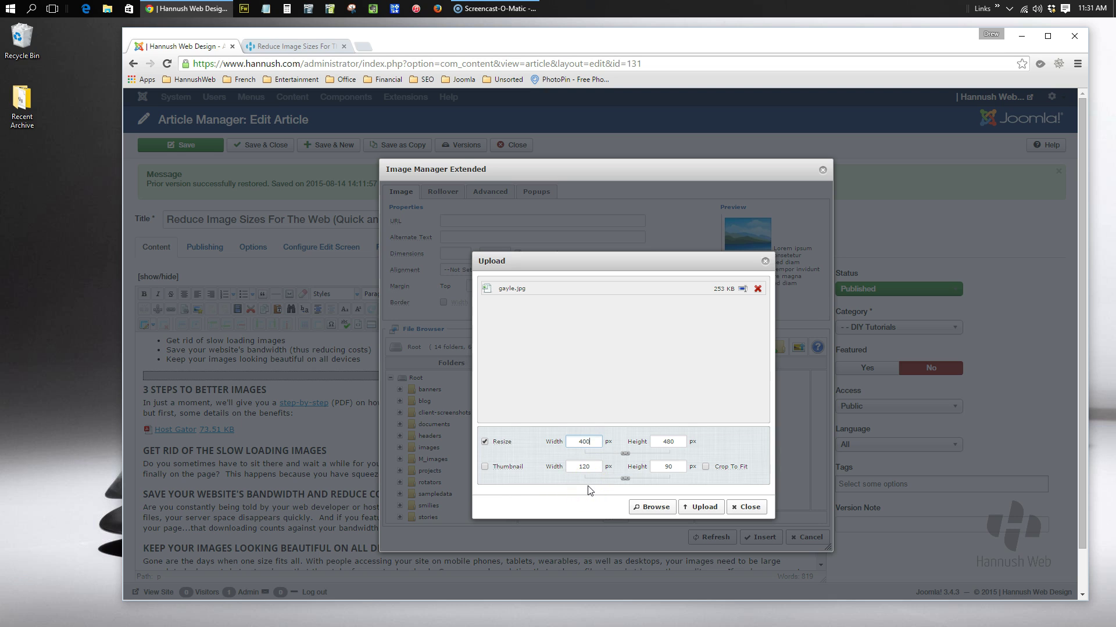
pyautogui.write('400')
pyautogui.click(717, 445)
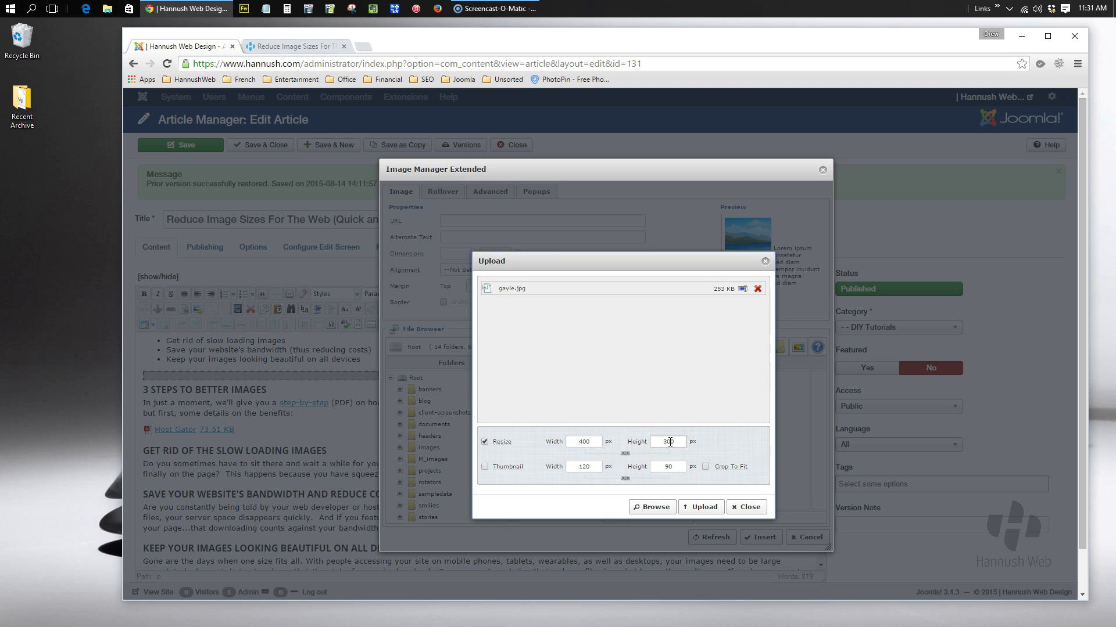
pyautogui.click(581, 443)
pyautogui.click(624, 453)
pyautogui.click(625, 454)
# Upload gayle.jpg to the root folder without creating a thumbnail
pyautogui.click(486, 468)
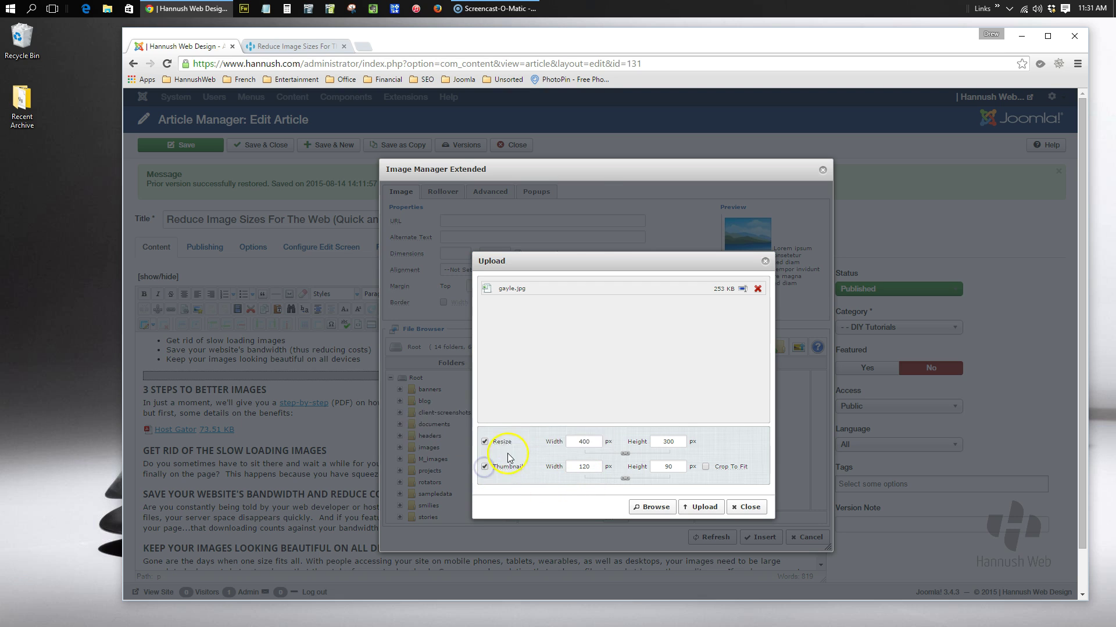
pyautogui.click(485, 467)
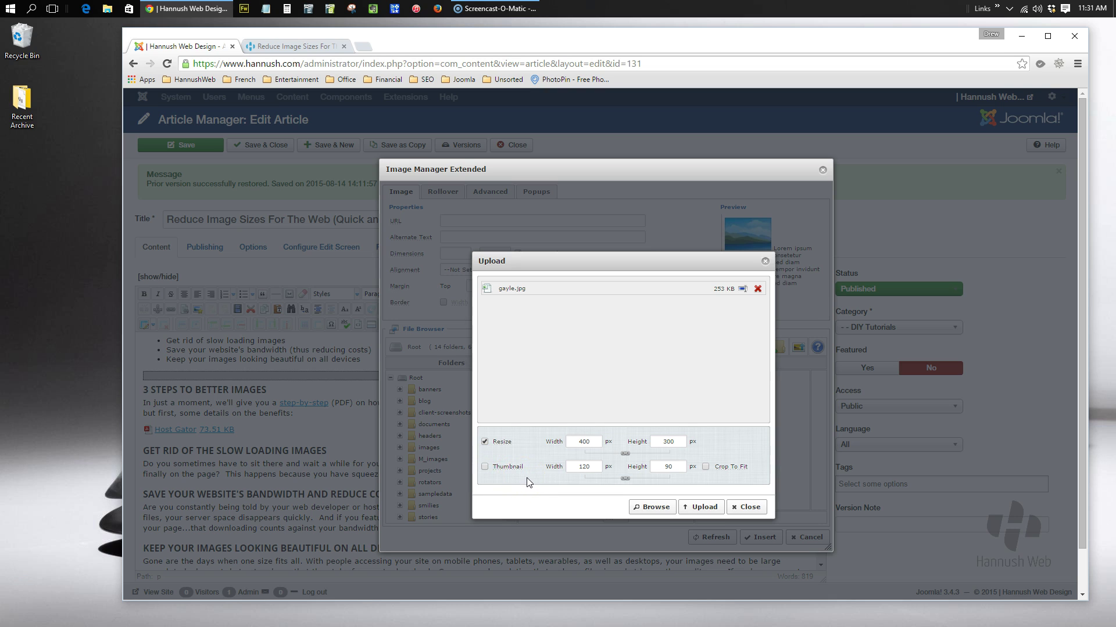
pyautogui.click(701, 507)
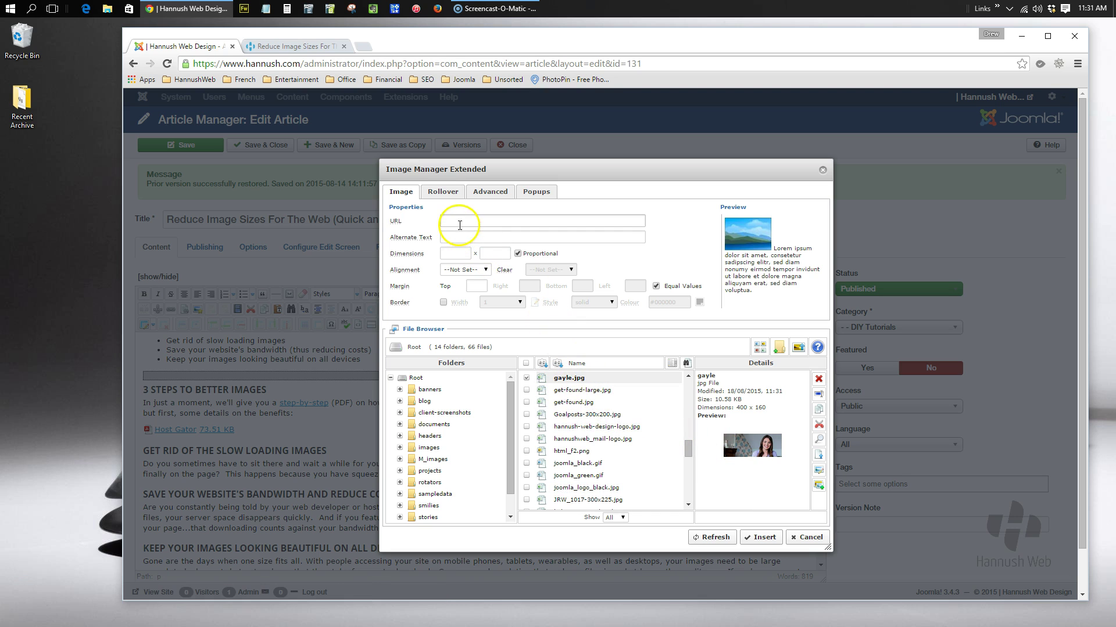
# Choose the uploaded gayle.jpg as the image, align it Right and set an equal margin of 8 on all sides
pyautogui.click(568, 378)
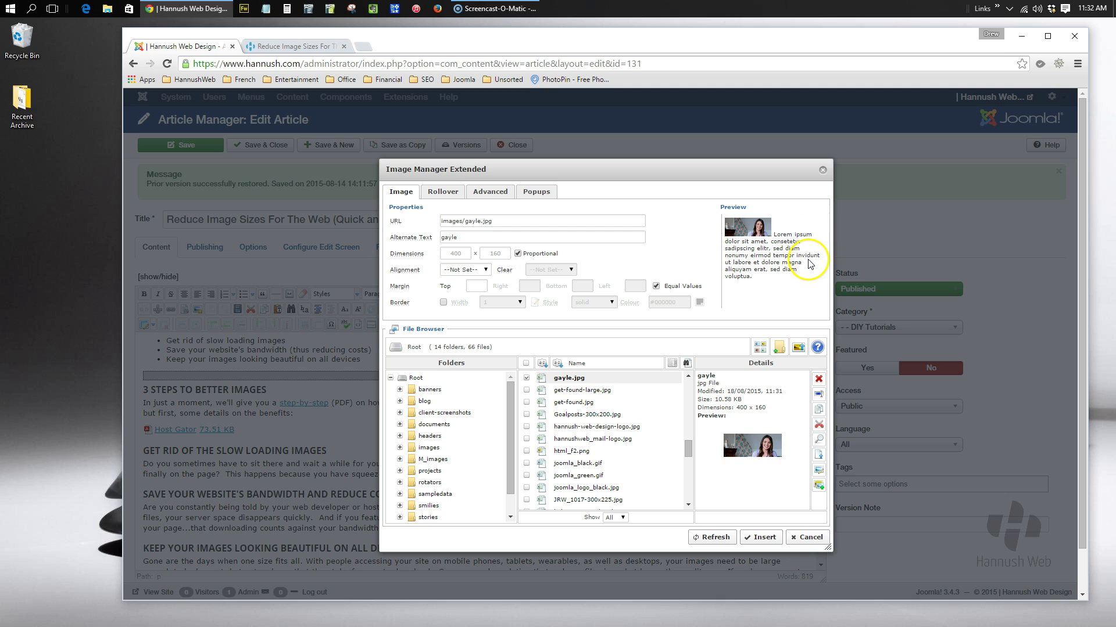
pyautogui.click(459, 271)
pyautogui.click(459, 297)
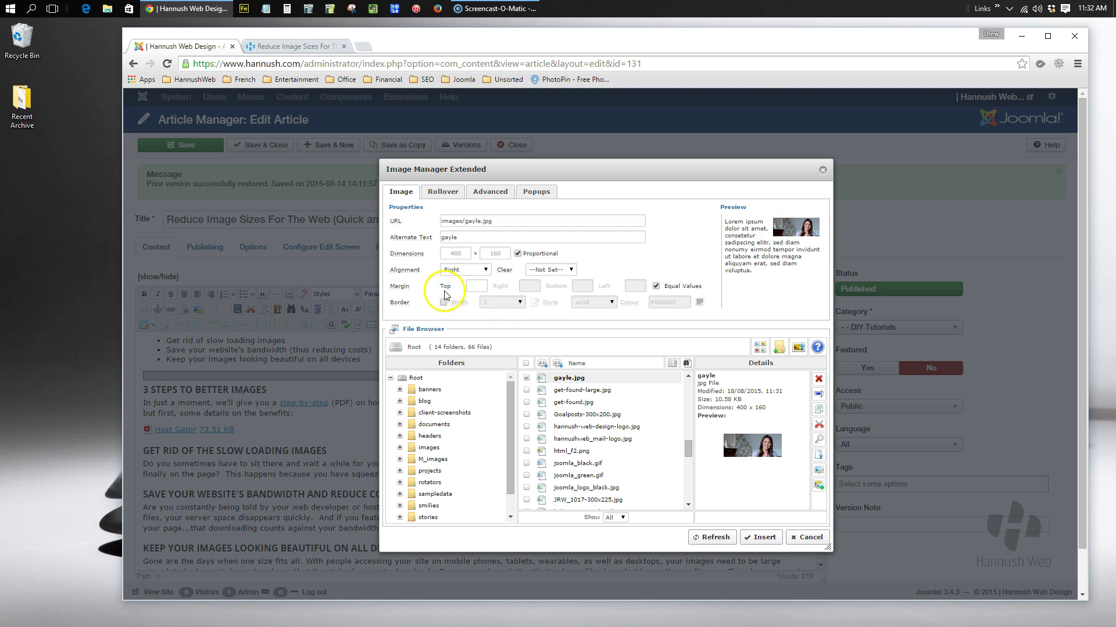
pyautogui.click(477, 286)
pyautogui.click(613, 262)
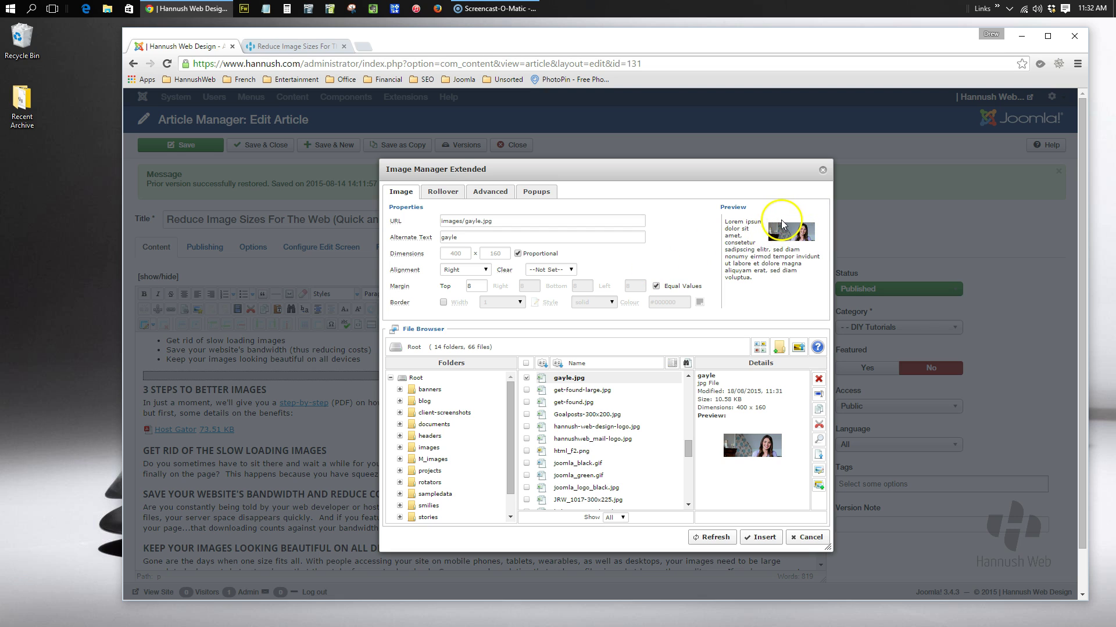
# Turn off equal margin values for the gayle.jpg image and set its top margin to 0
pyautogui.click(655, 286)
pyautogui.click(445, 286)
pyautogui.write('0')
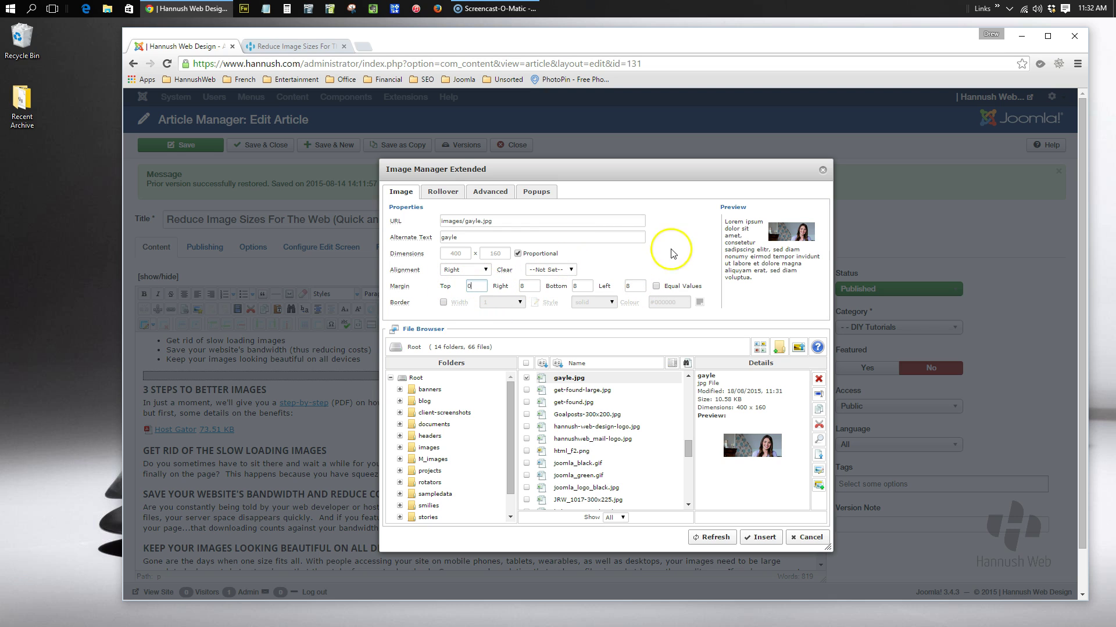
pyautogui.click(689, 240)
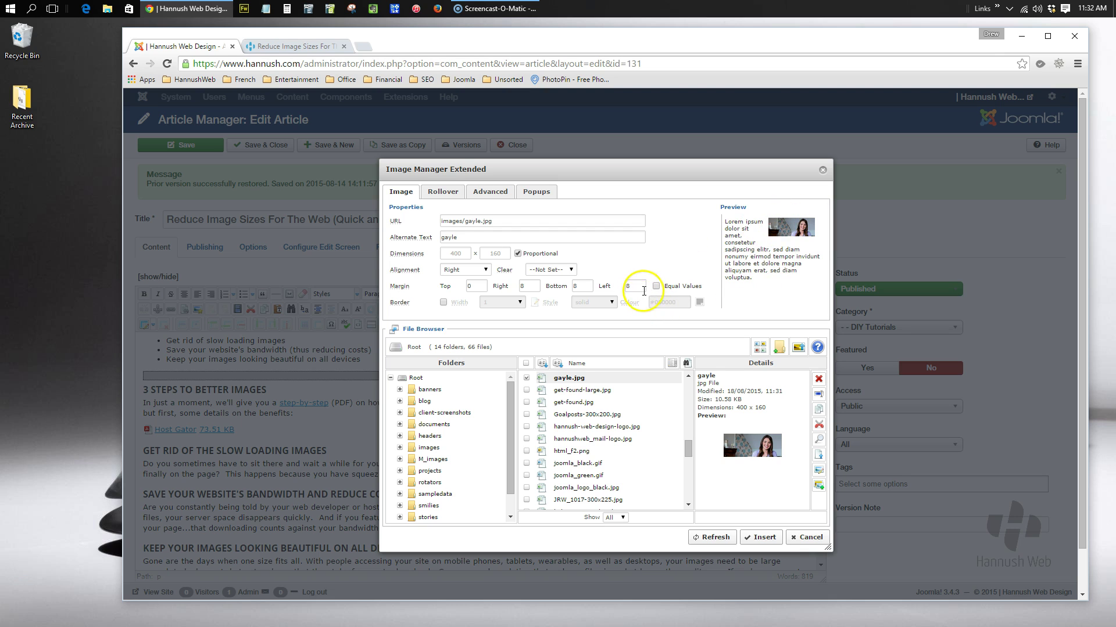
pyautogui.doubleClick(635, 287)
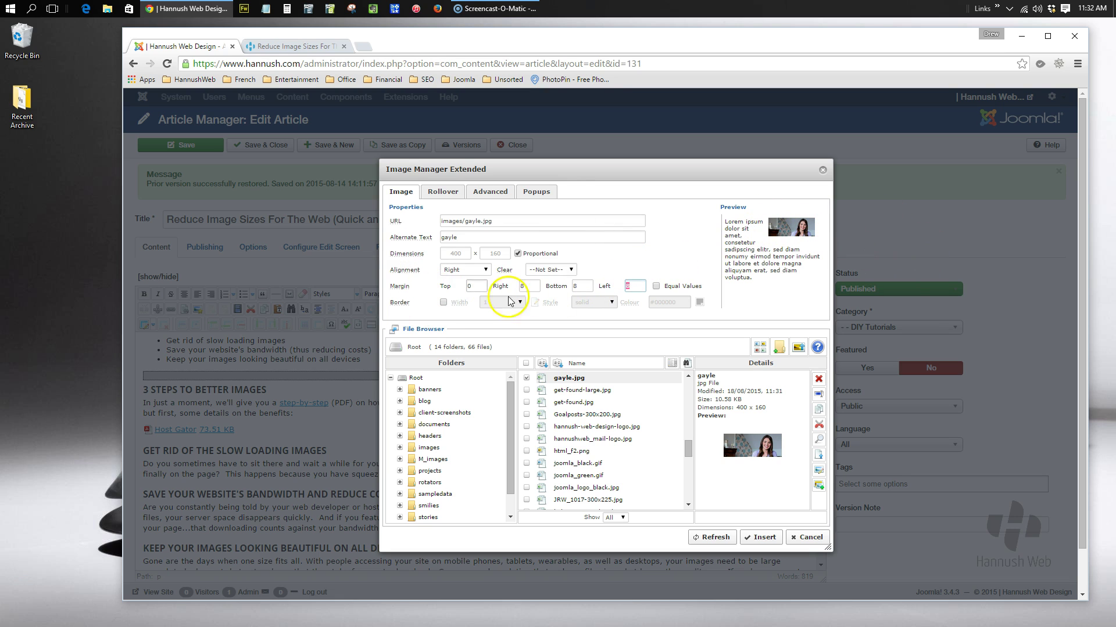
pyautogui.click(628, 287)
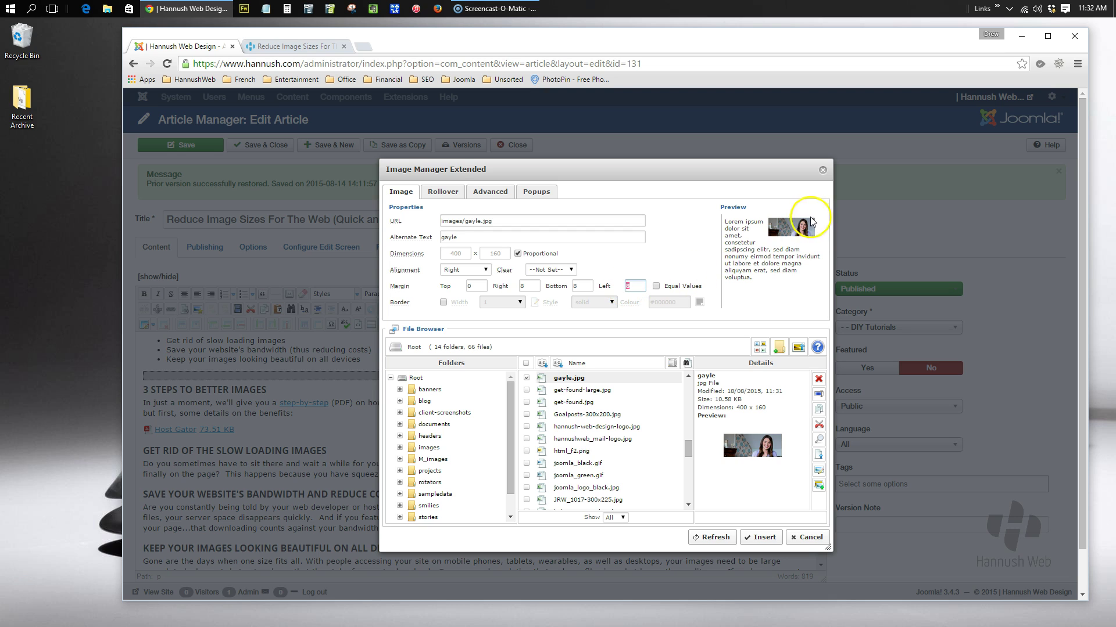
# Enable a border on the image and give it the colour #dddddd from the template colours
pyautogui.click(443, 302)
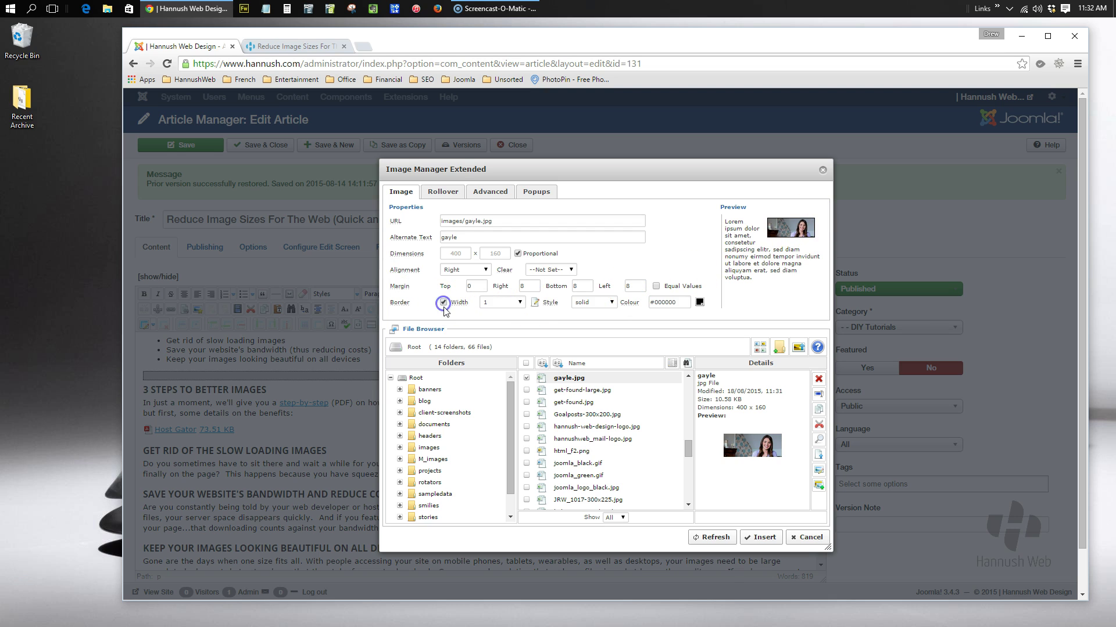
pyautogui.click(699, 301)
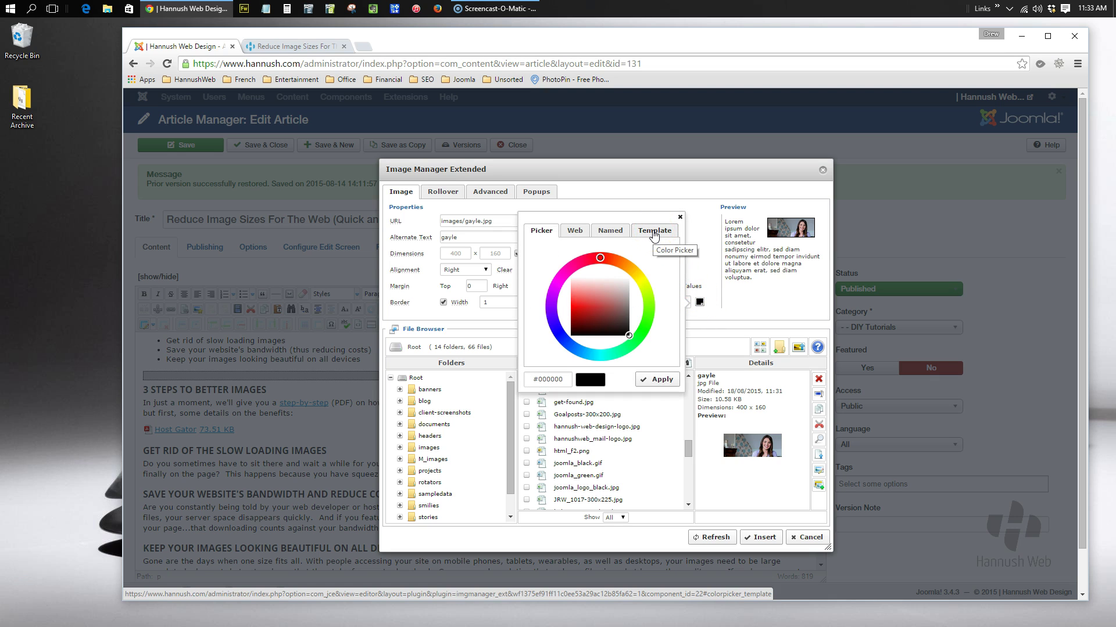
pyautogui.click(654, 232)
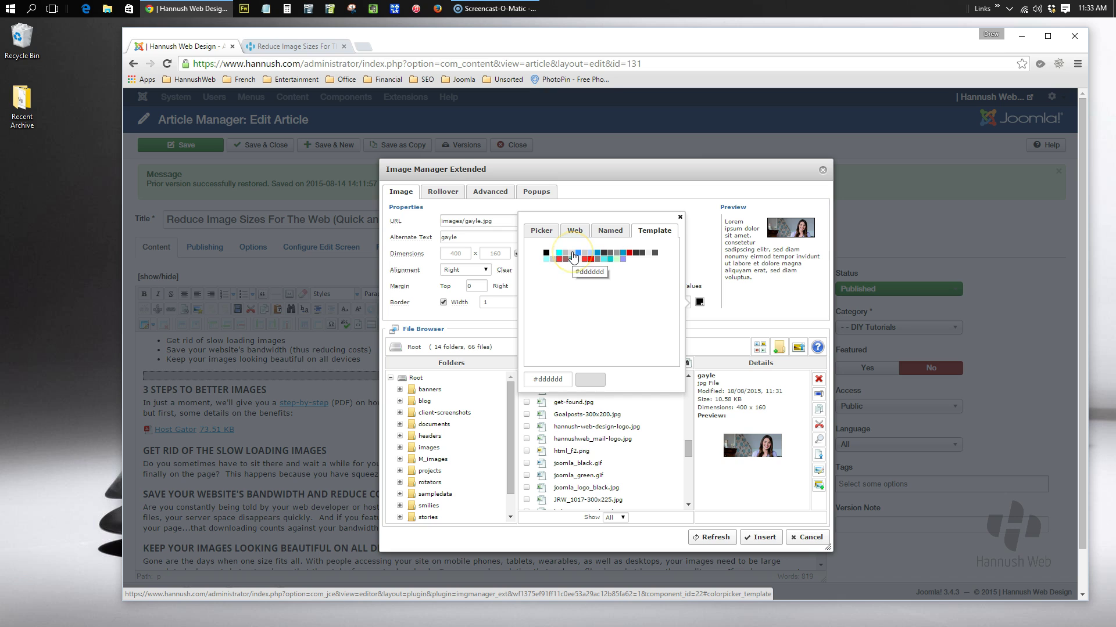
pyautogui.click(572, 255)
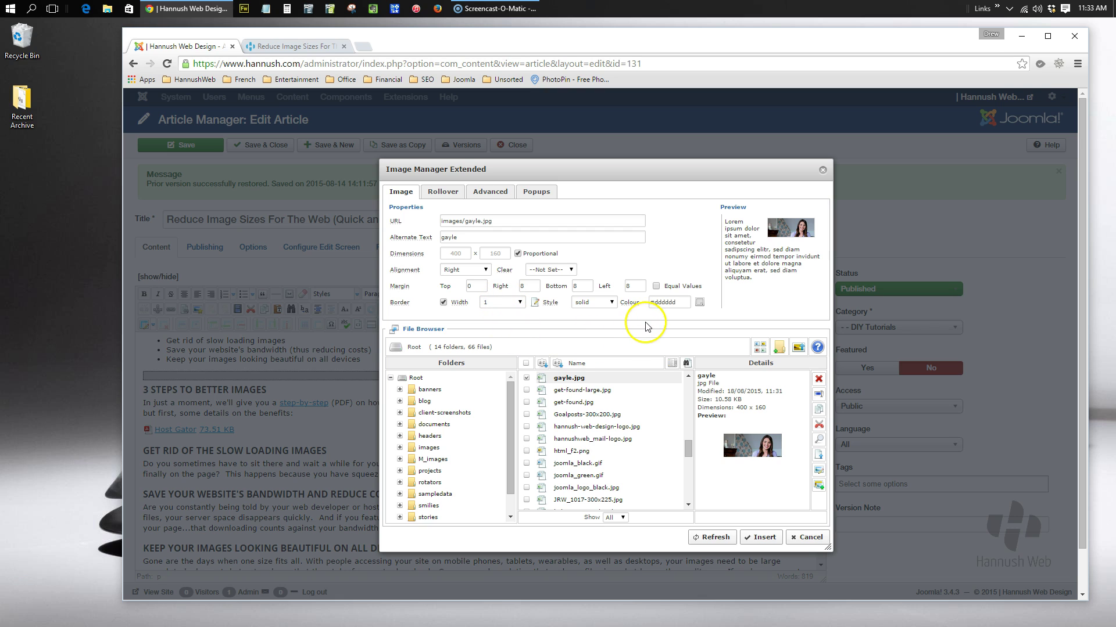
# Set the image's alternate text to "A photo of a customer" and insert the image into the article
pyautogui.doubleClick(439, 238)
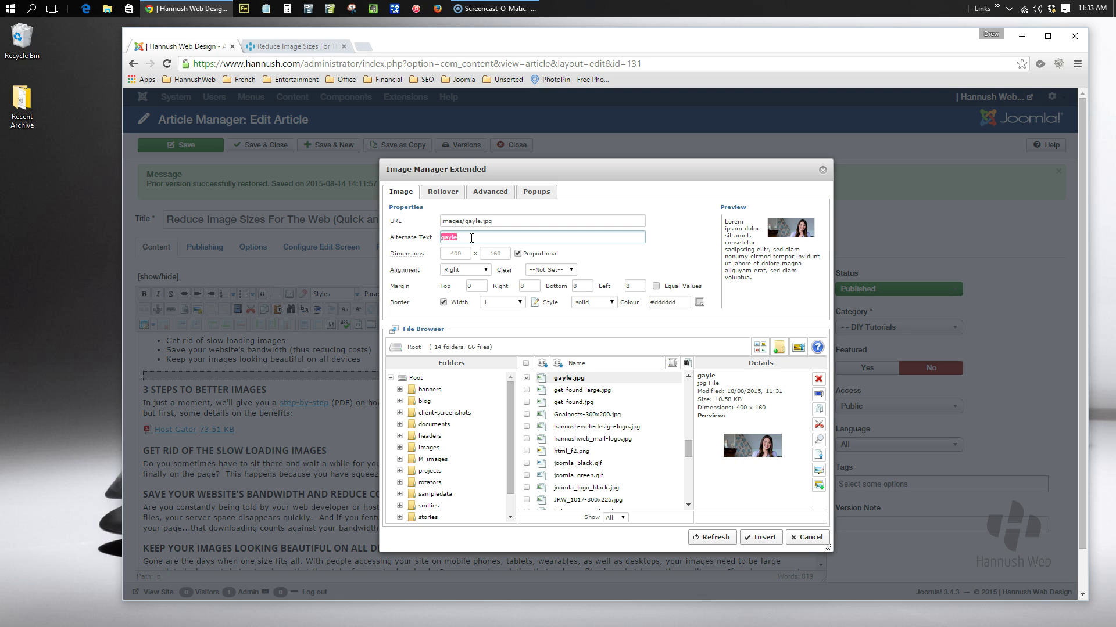
pyautogui.write('A photo of a customer')
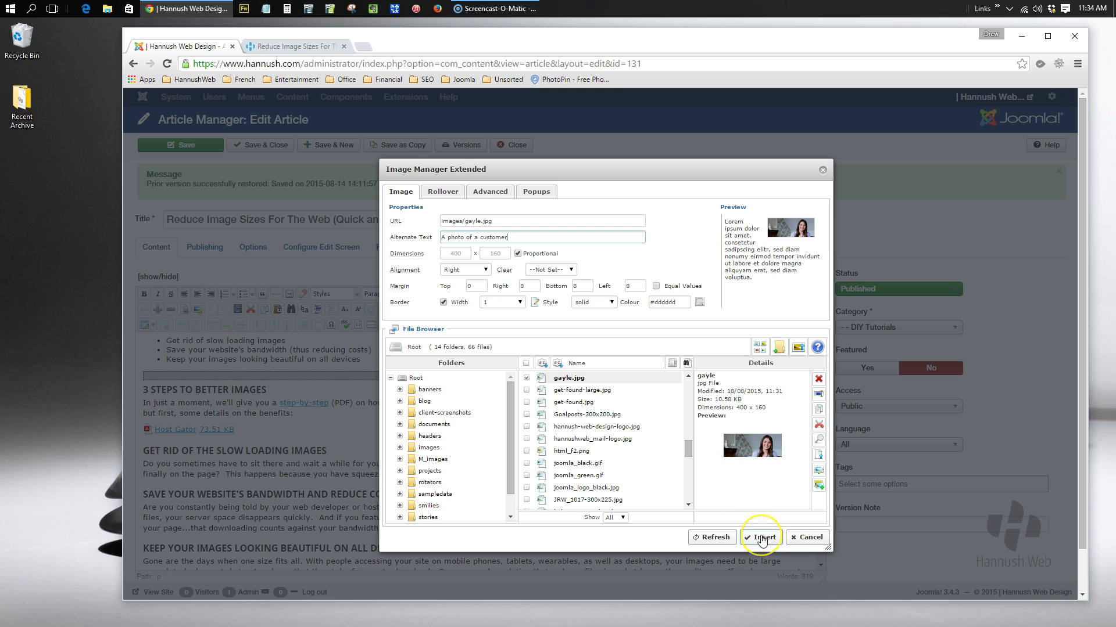
pyautogui.click(762, 540)
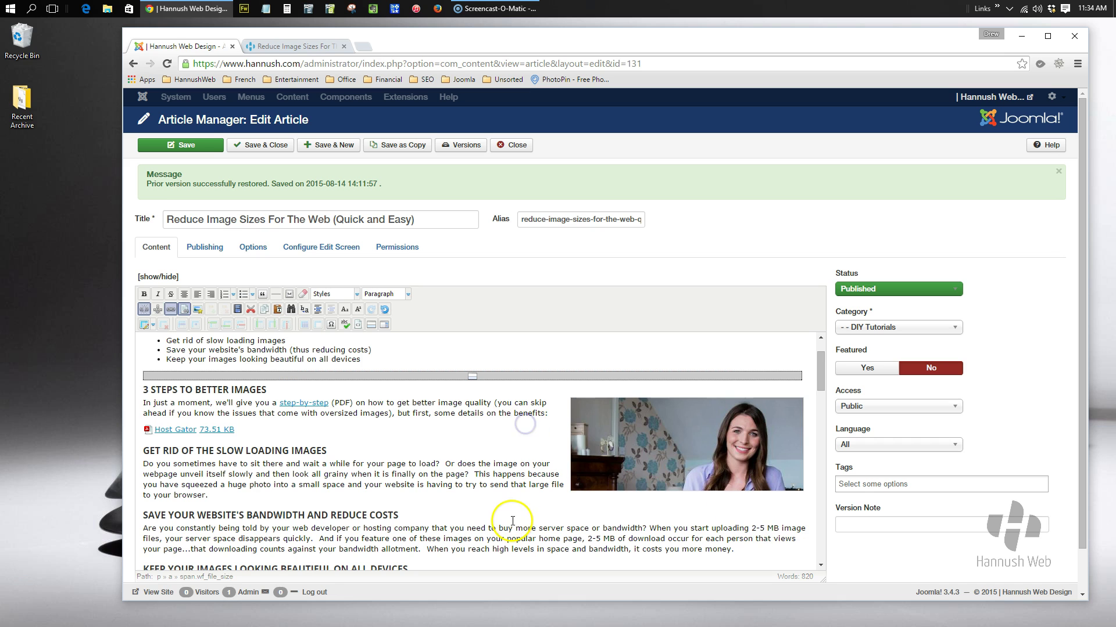
# Reopen the inserted photo's image settings to review them, and apply them without changes
pyautogui.click(692, 447)
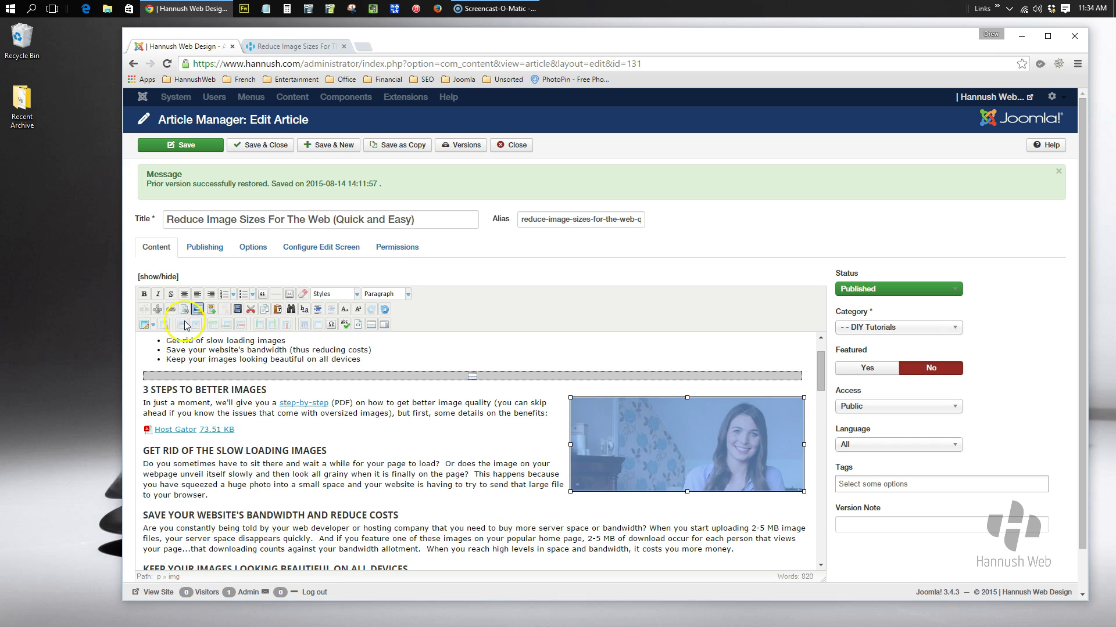
pyautogui.click(197, 309)
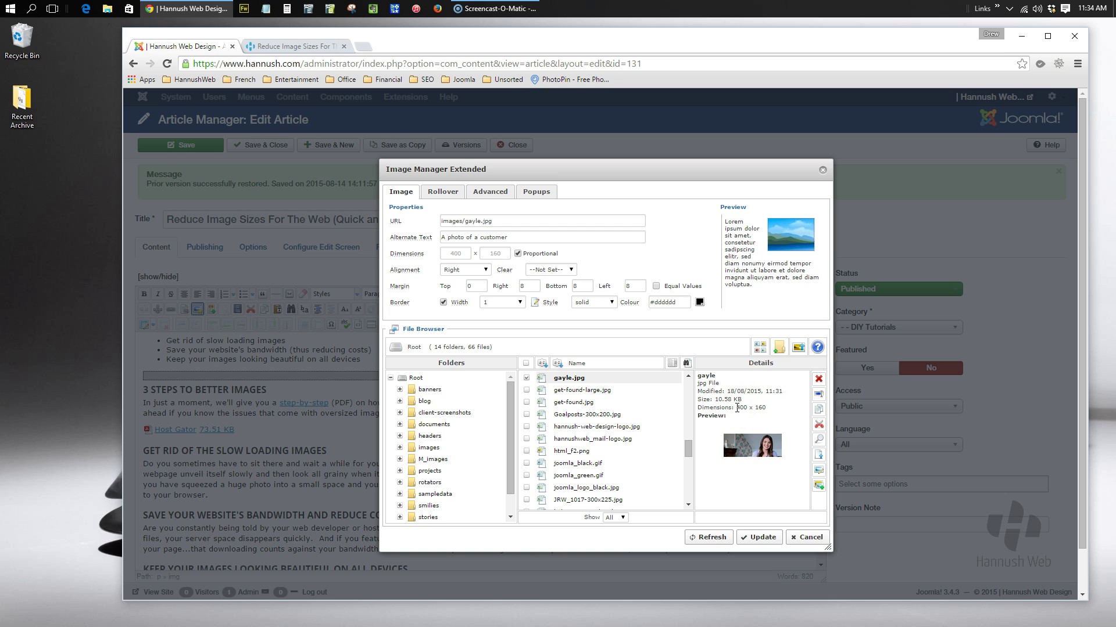
pyautogui.click(753, 539)
pyautogui.click(437, 449)
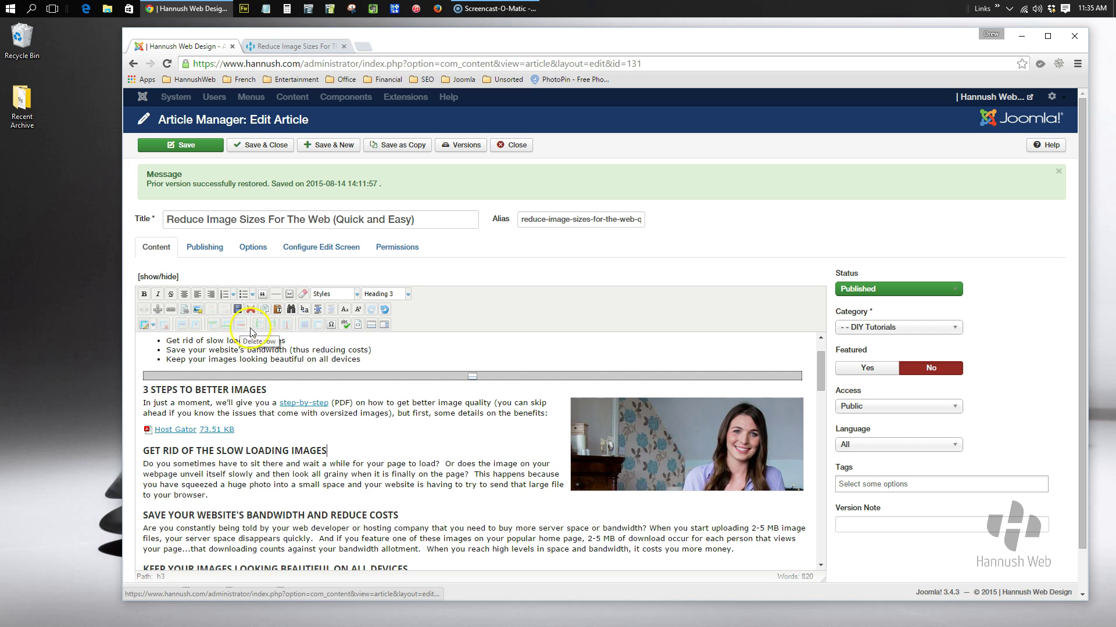
# Add an empty paragraph after the text ending "it costs you more money." in the bandwidth section
pyautogui.scroll(-2, 294, 488)
pyautogui.click(739, 433)
pyautogui.press('Return')
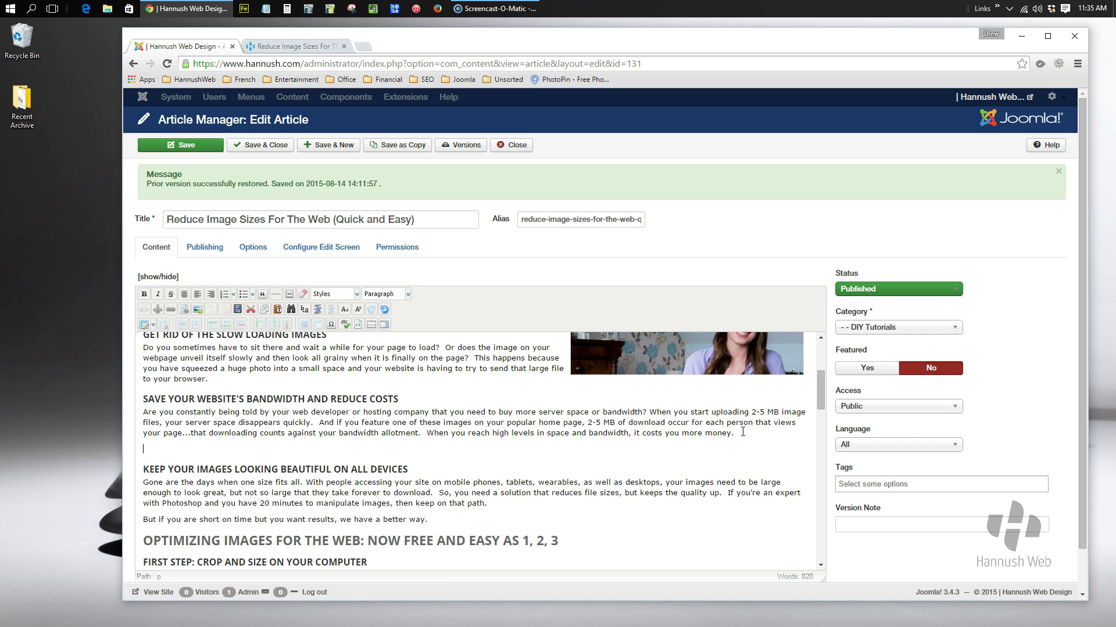
# Open youtube.com in a new browser tab, copy the address of the "Napoleon Hill Laws of Success Full Length" video, and close the tab
pyautogui.click(366, 46)
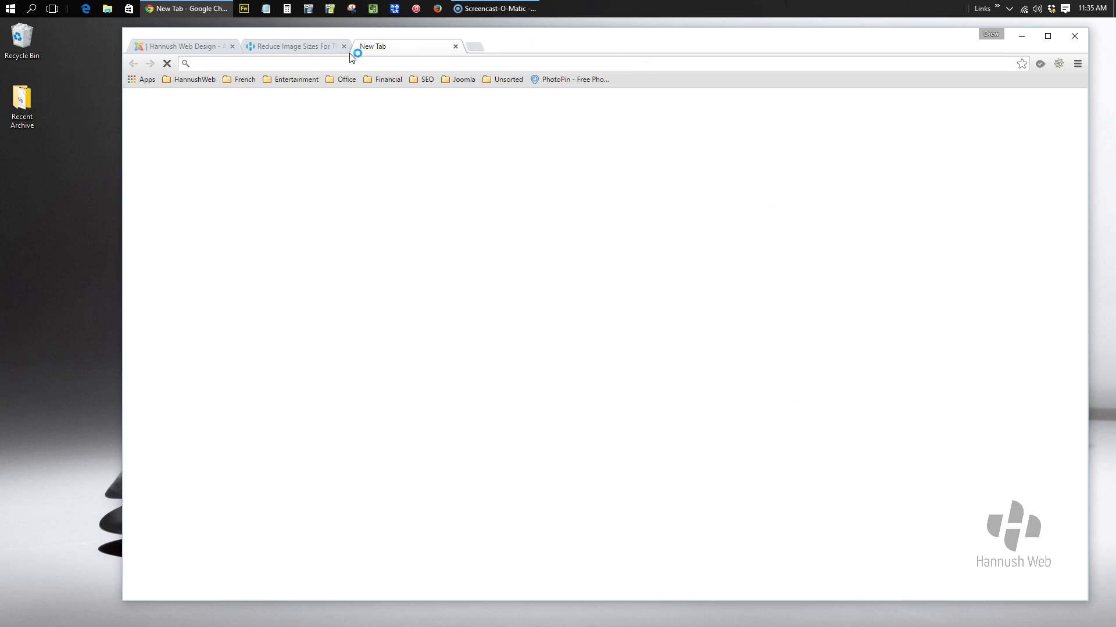
pyautogui.write('youtube.com')
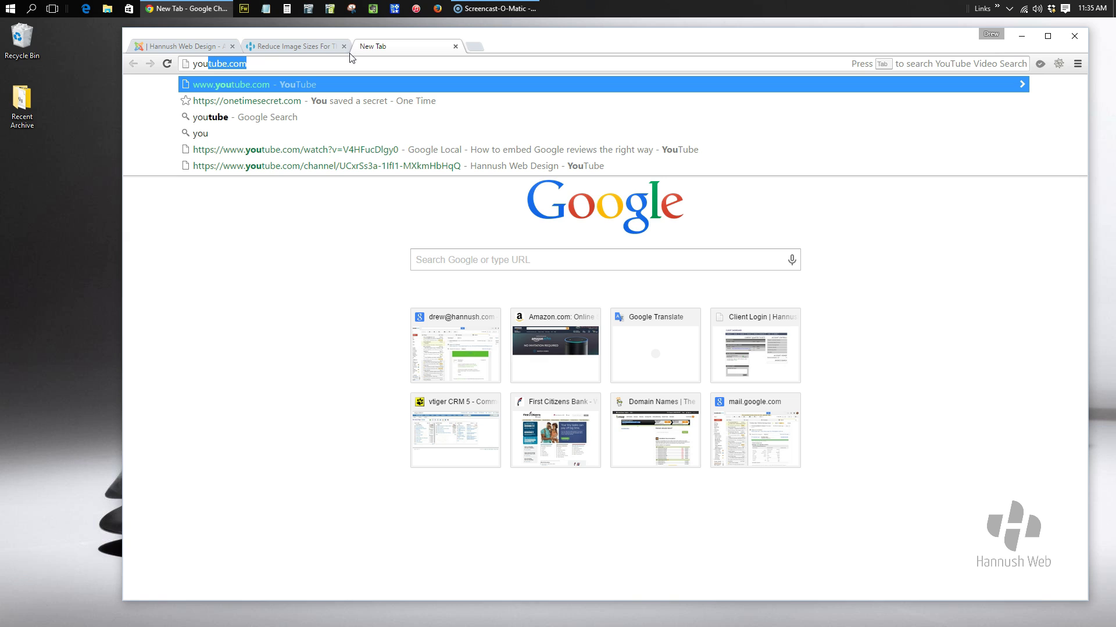
pyautogui.press('Return')
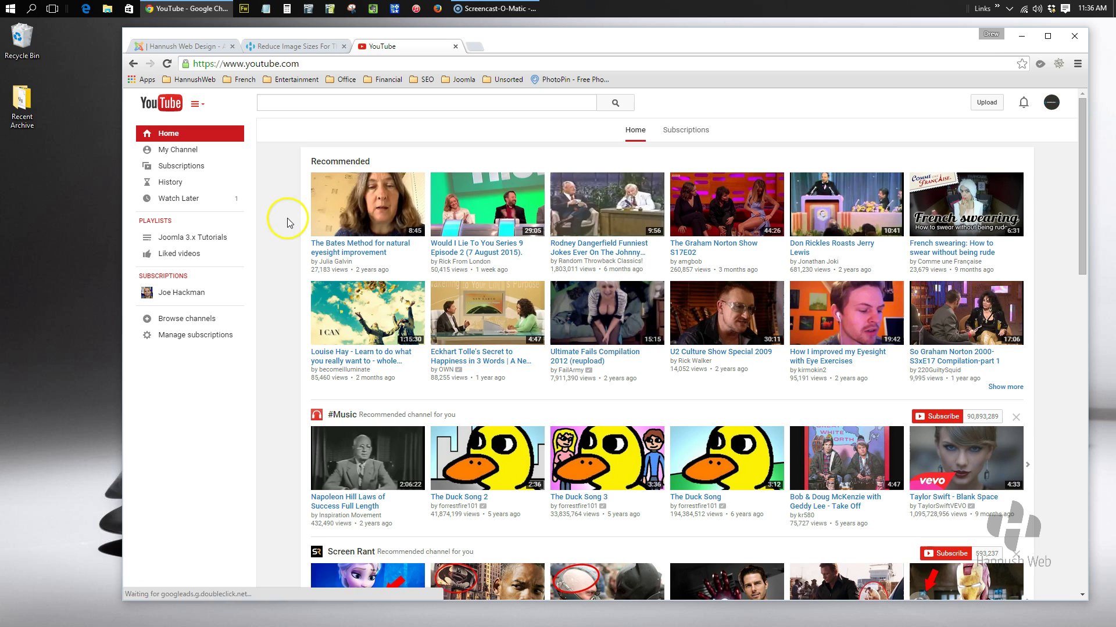
pyautogui.click(314, 102)
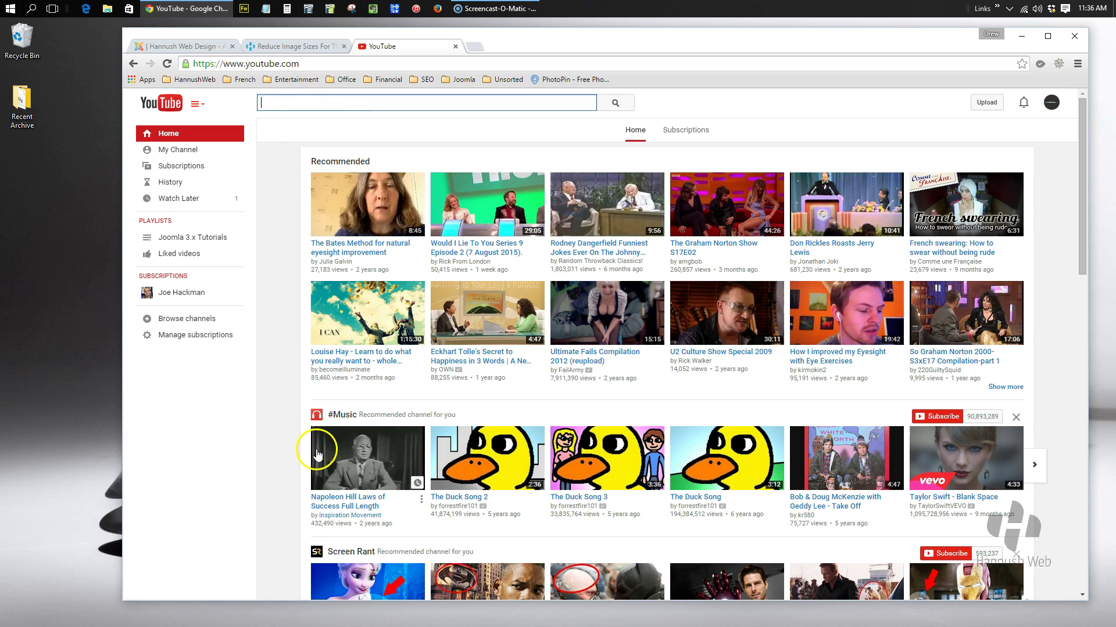
pyautogui.click(347, 456)
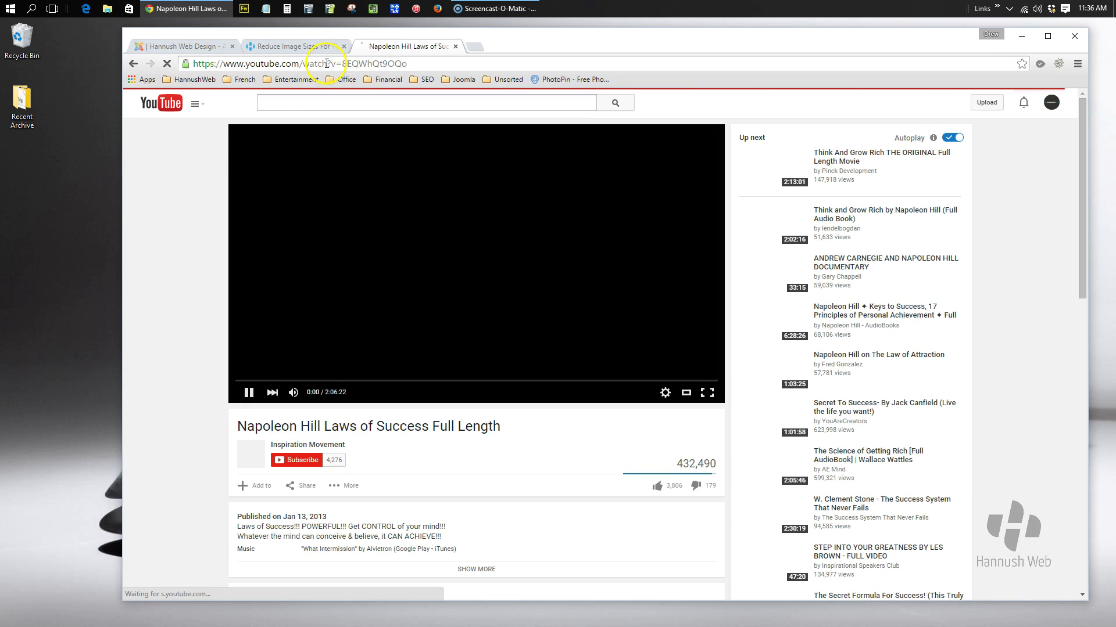
pyautogui.click(326, 64)
pyautogui.hotkey('ctrl', 'c')
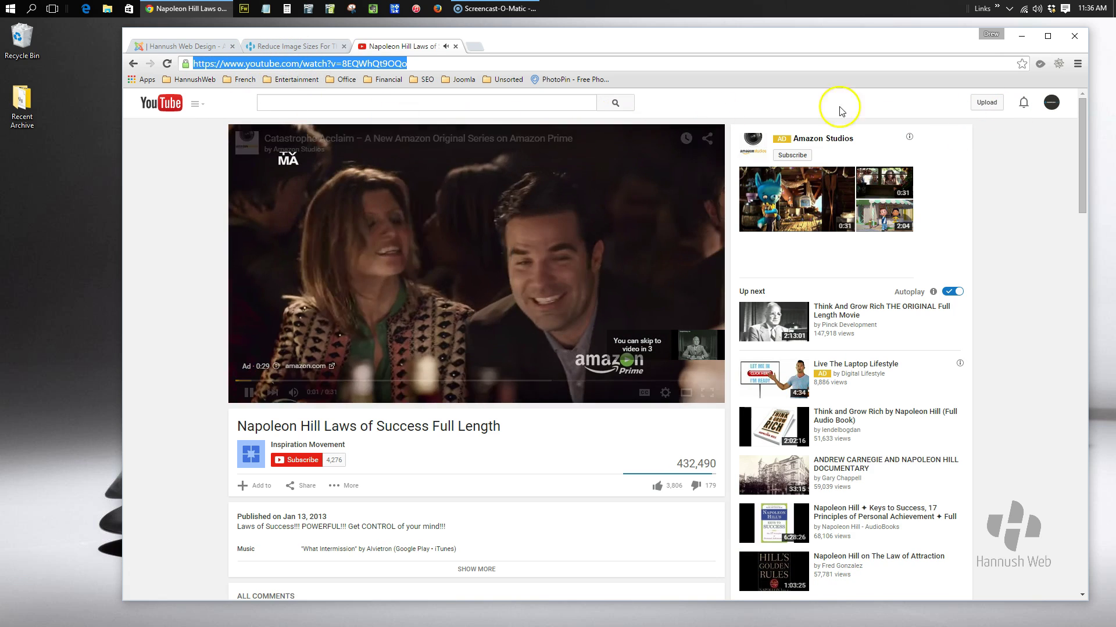
pyautogui.click(455, 46)
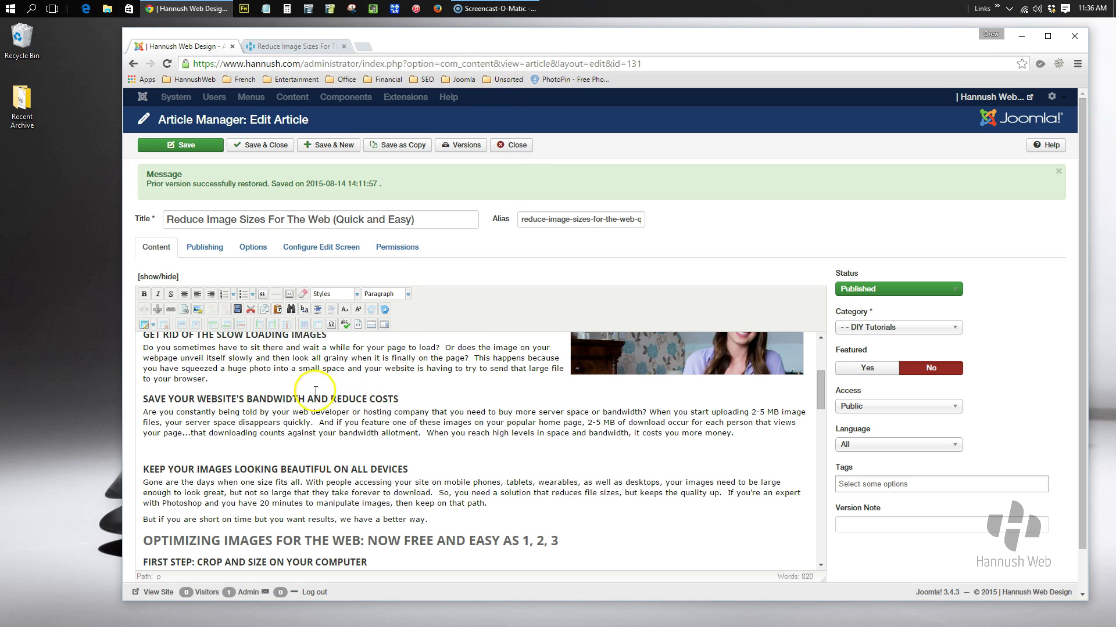
# Start a media insertion in the empty paragraph, with media type Youtube and the copied video address as its URL
pyautogui.click(148, 448)
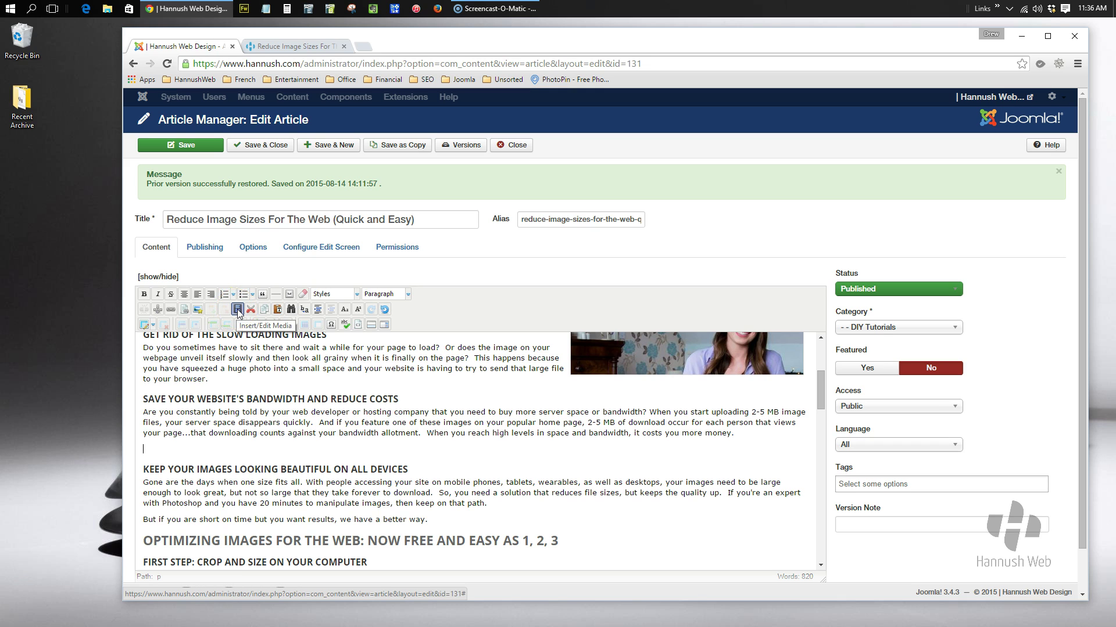
pyautogui.click(148, 449)
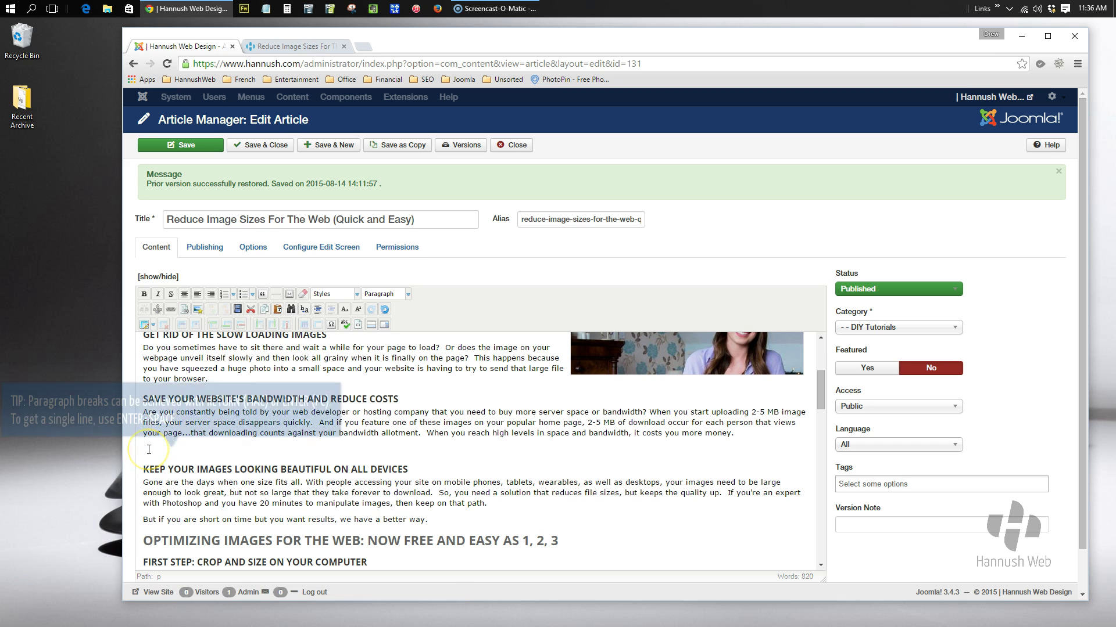
pyautogui.click(237, 309)
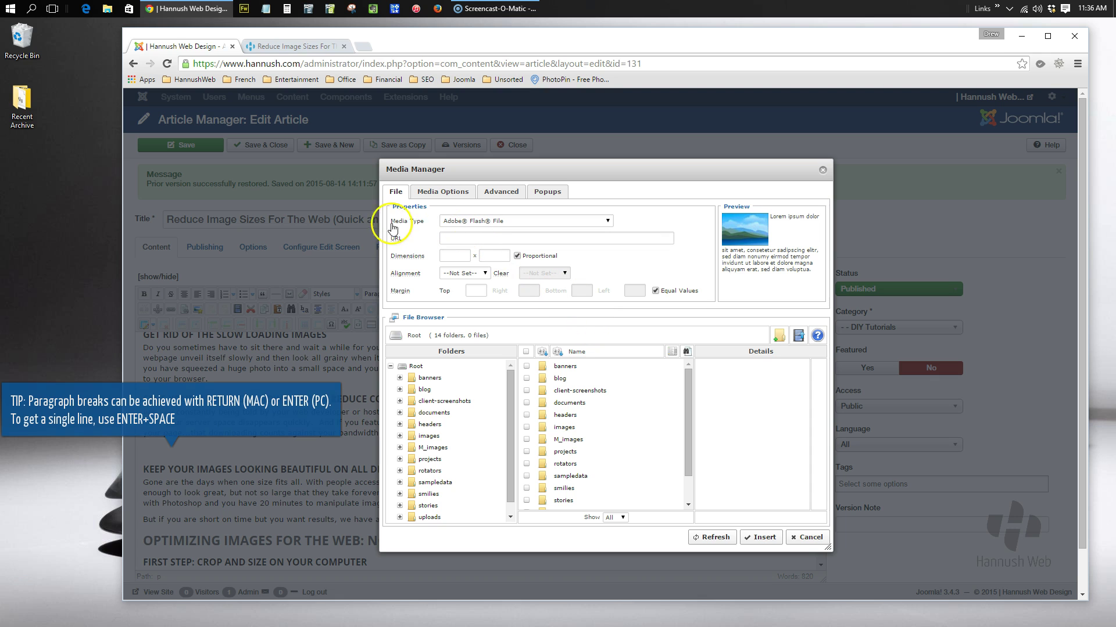
pyautogui.click(489, 222)
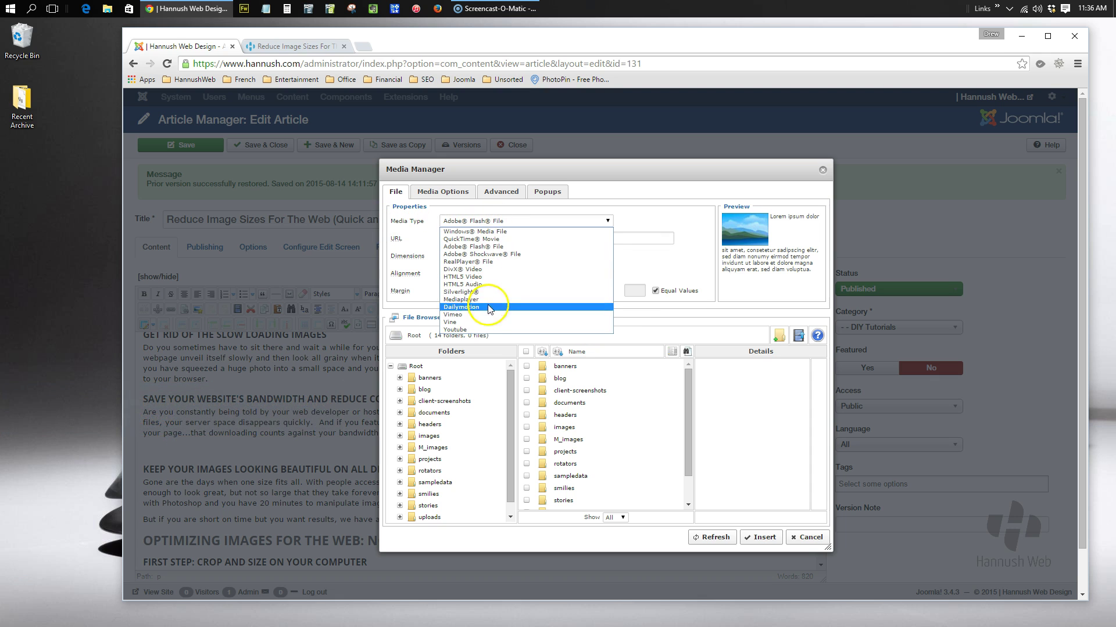
pyautogui.click(484, 329)
pyautogui.click(453, 237)
pyautogui.hotkey('ctrl', 'v')
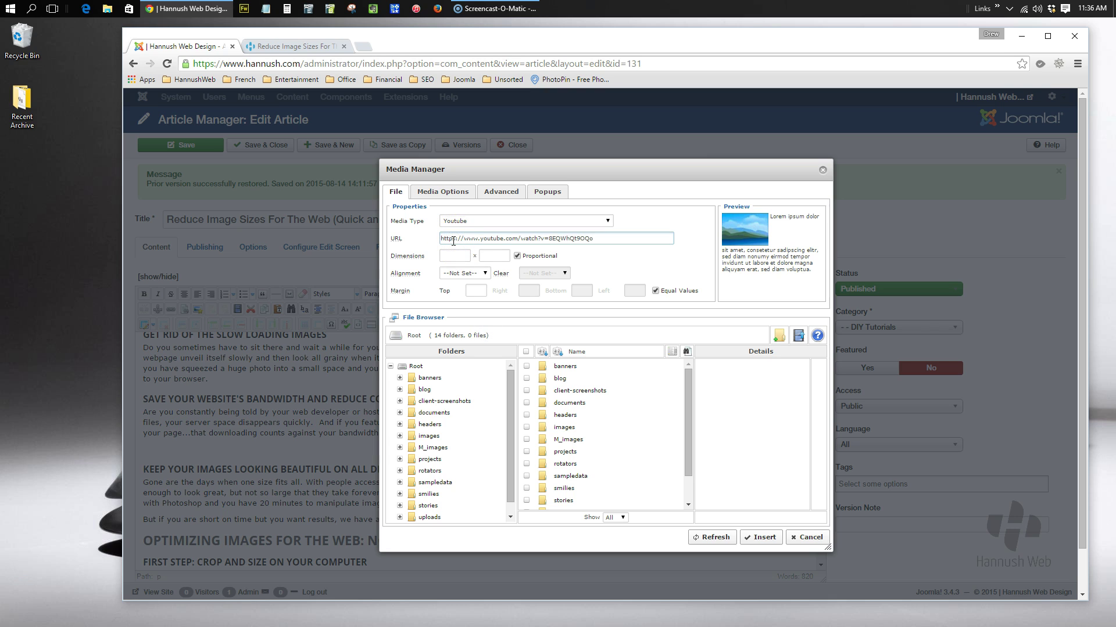
# Set the video's width to 550 with its proportions kept linked
pyautogui.click(445, 255)
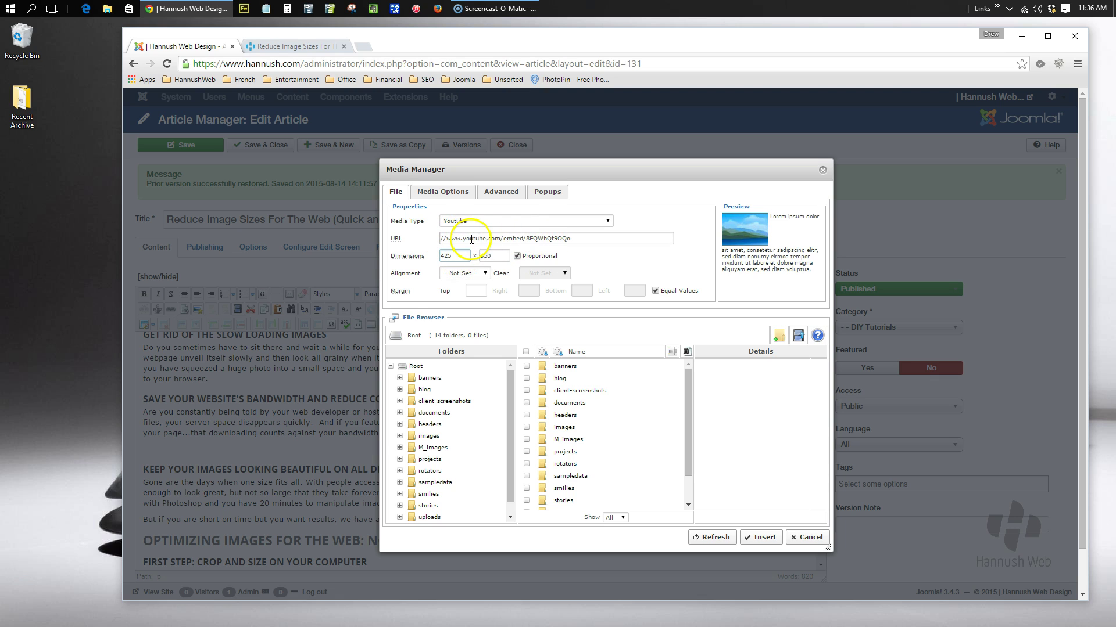
pyautogui.click(463, 257)
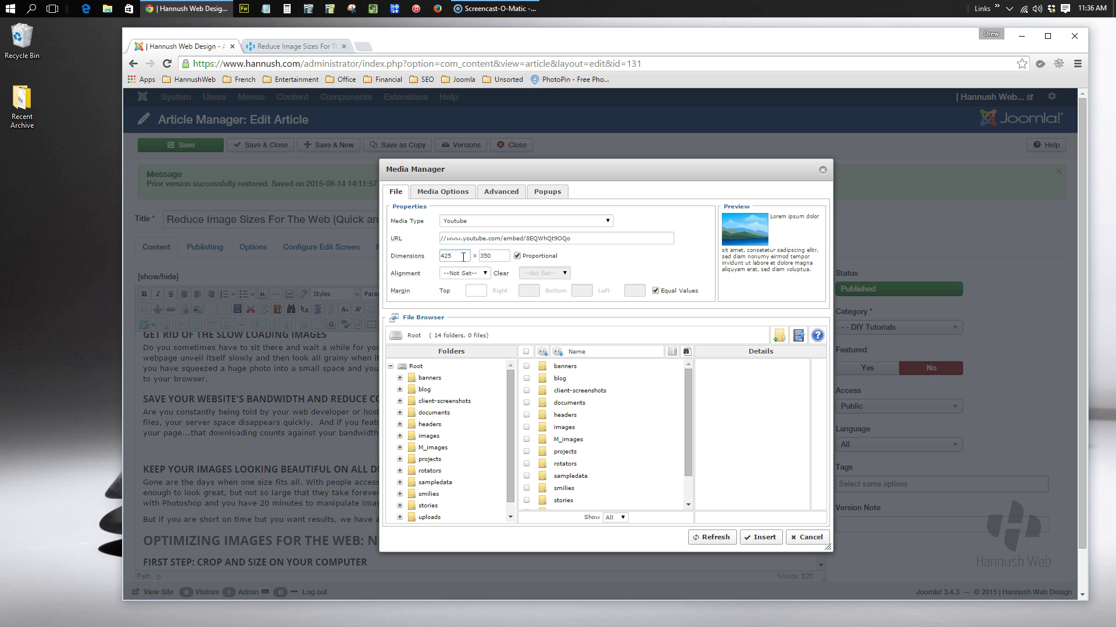
pyautogui.moveTo(461, 258); pyautogui.dragTo(440, 256)
pyautogui.write('550')
pyautogui.click(614, 267)
# Review the alignment choices, leave the alignment not set, and insert the YouTube video into the article
pyautogui.click(486, 274)
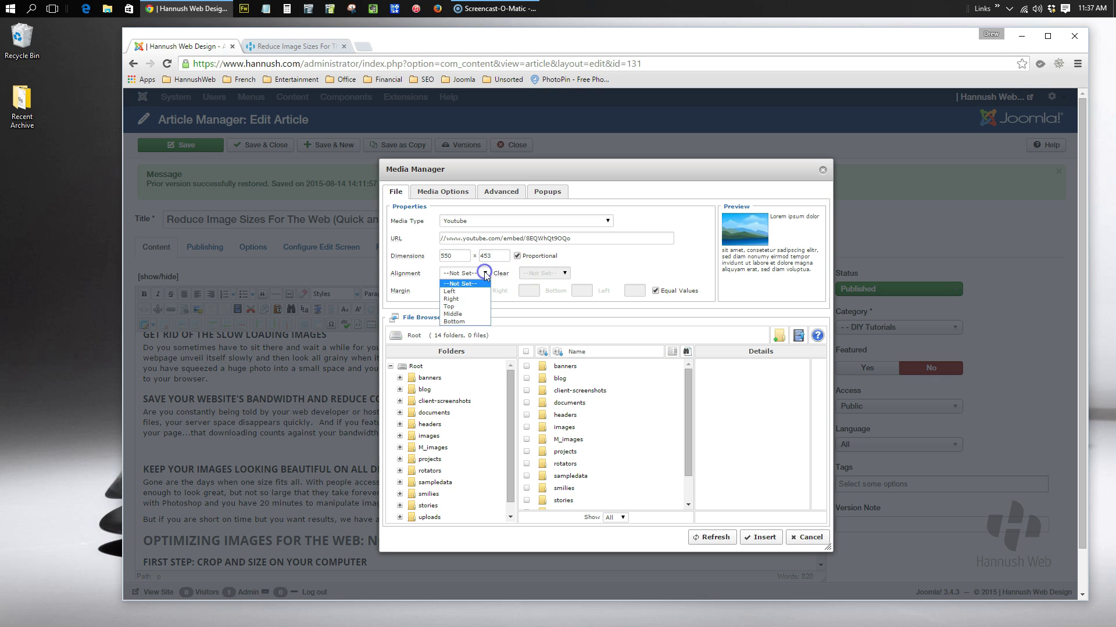
pyautogui.click(485, 274)
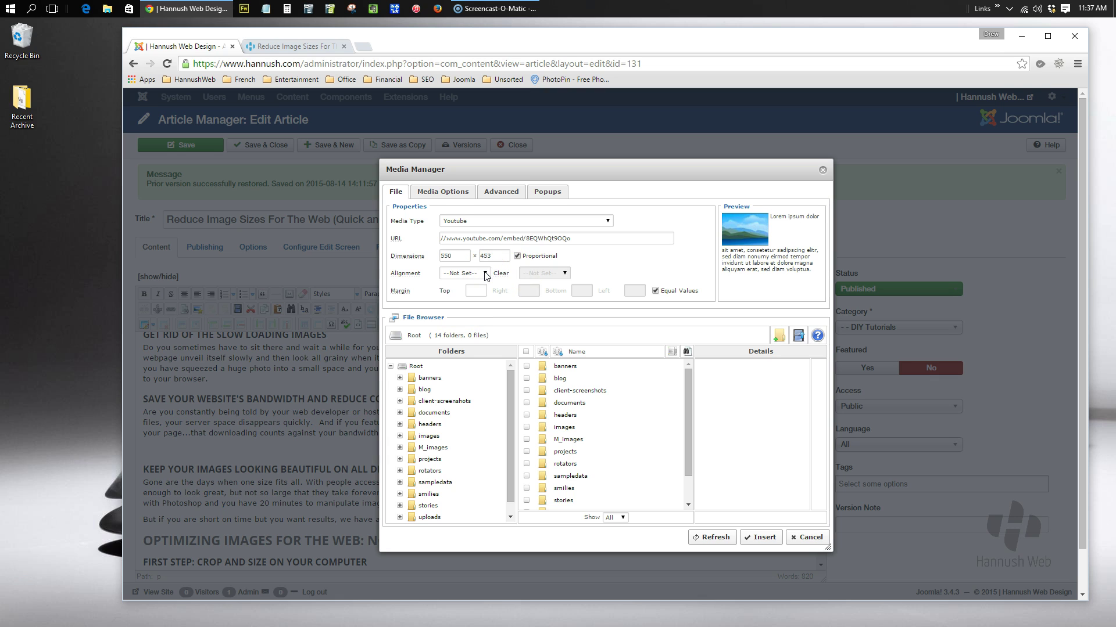
pyautogui.click(461, 273)
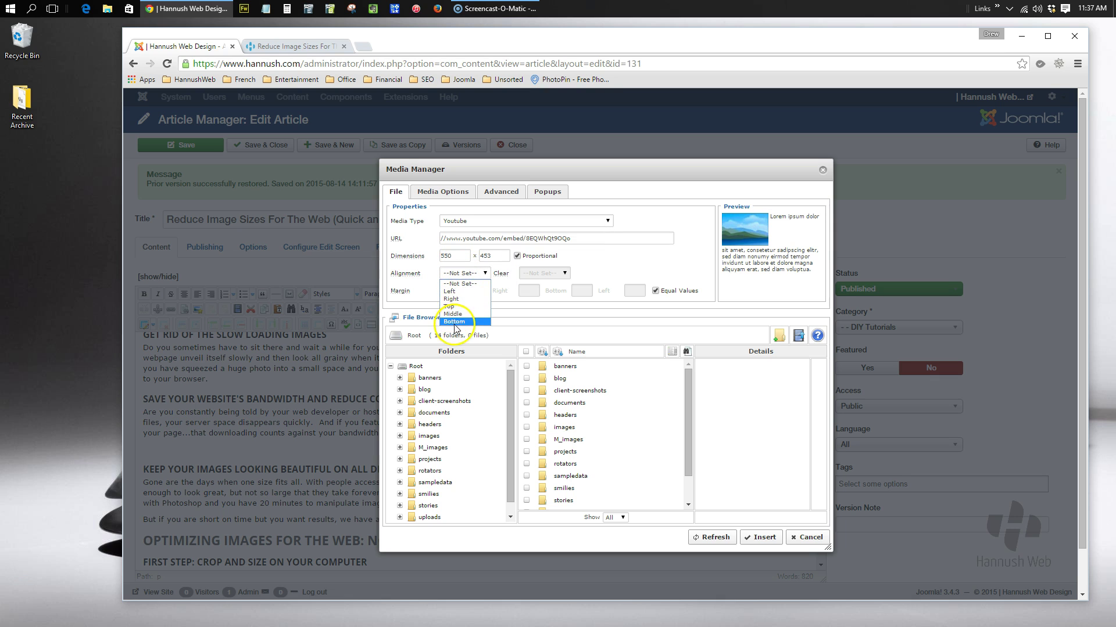
pyautogui.moveTo(487, 313); pyautogui.dragTo(595, 257)
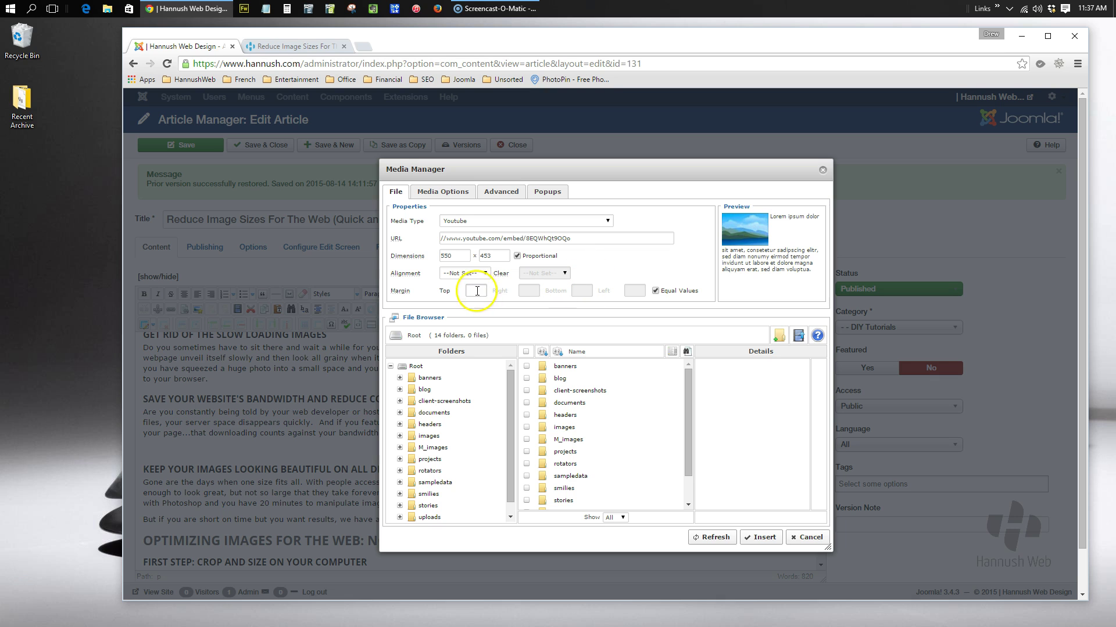
pyautogui.click(457, 256)
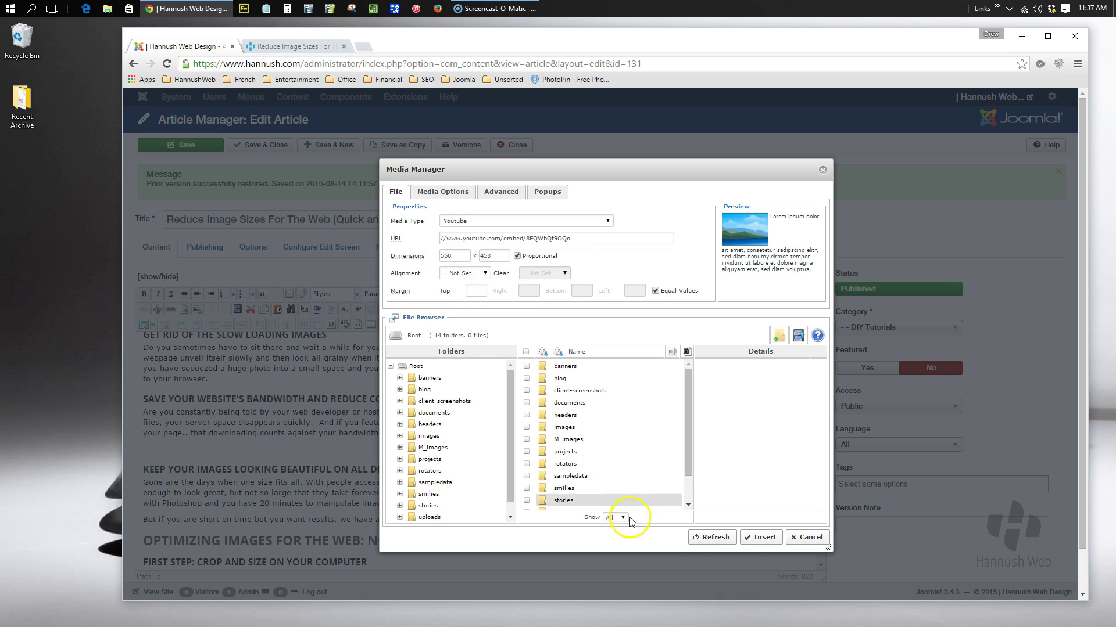
pyautogui.click(760, 539)
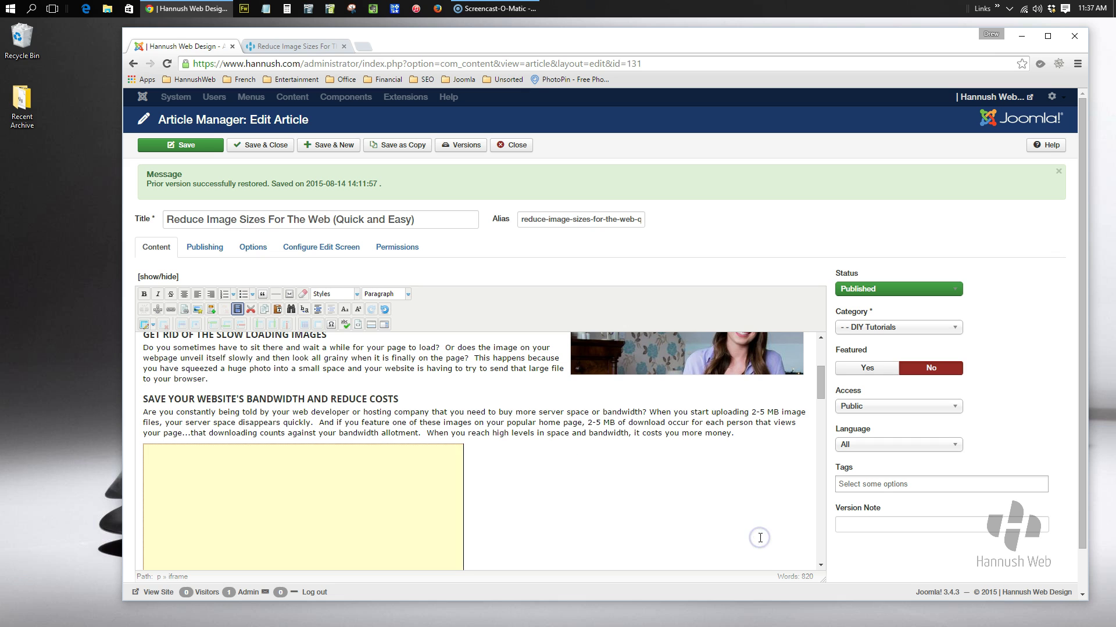
# Reopen the embedded video's media settings, review the available media types, keep Youtube, and update the video
pyautogui.scroll(3, 517, 552)
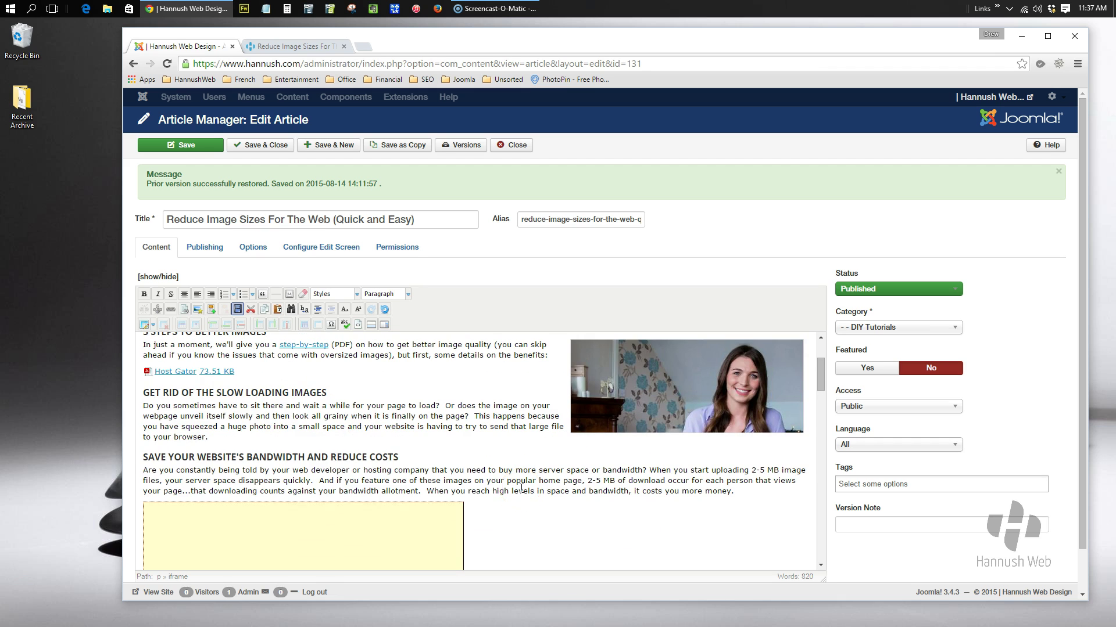
pyautogui.scroll(-3, 521, 488)
pyautogui.scroll(-1, 521, 488)
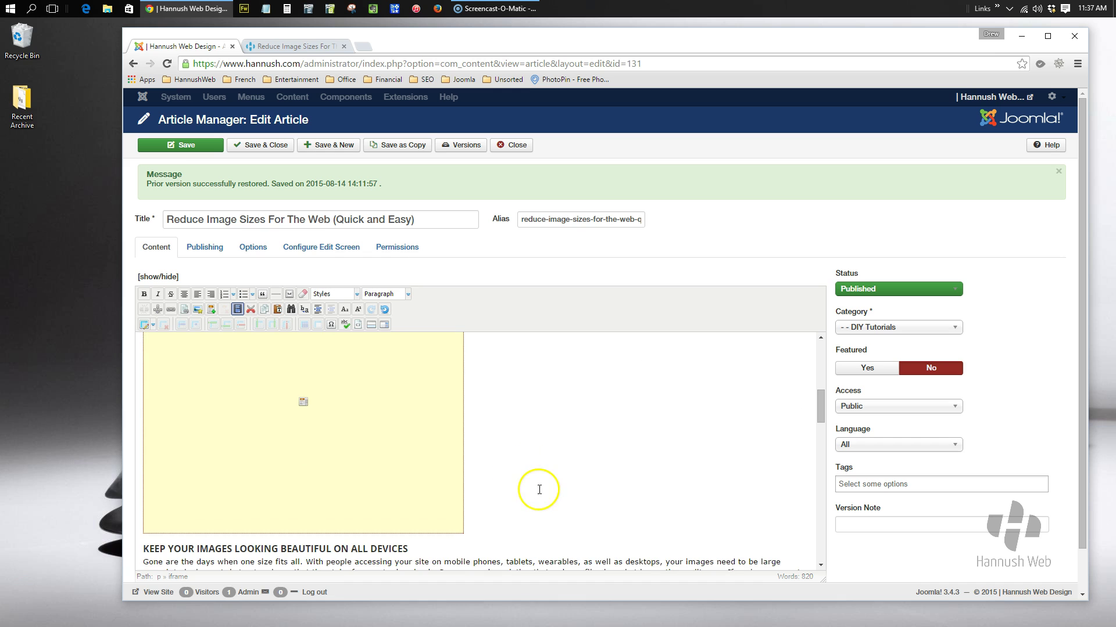
pyautogui.scroll(2, 535, 488)
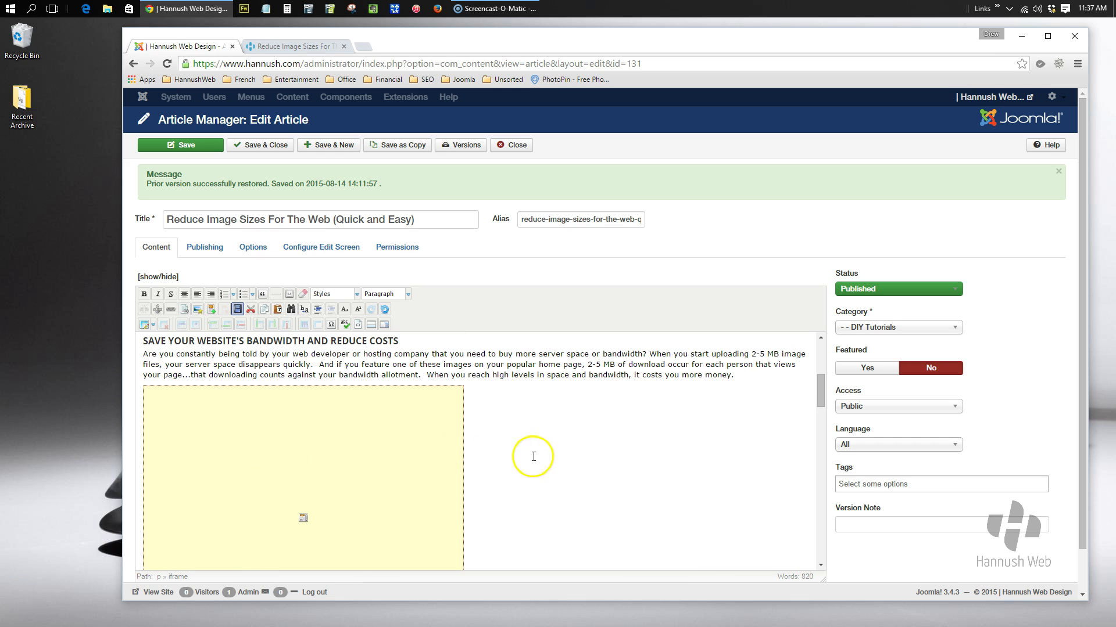
pyautogui.scroll(-4, 536, 455)
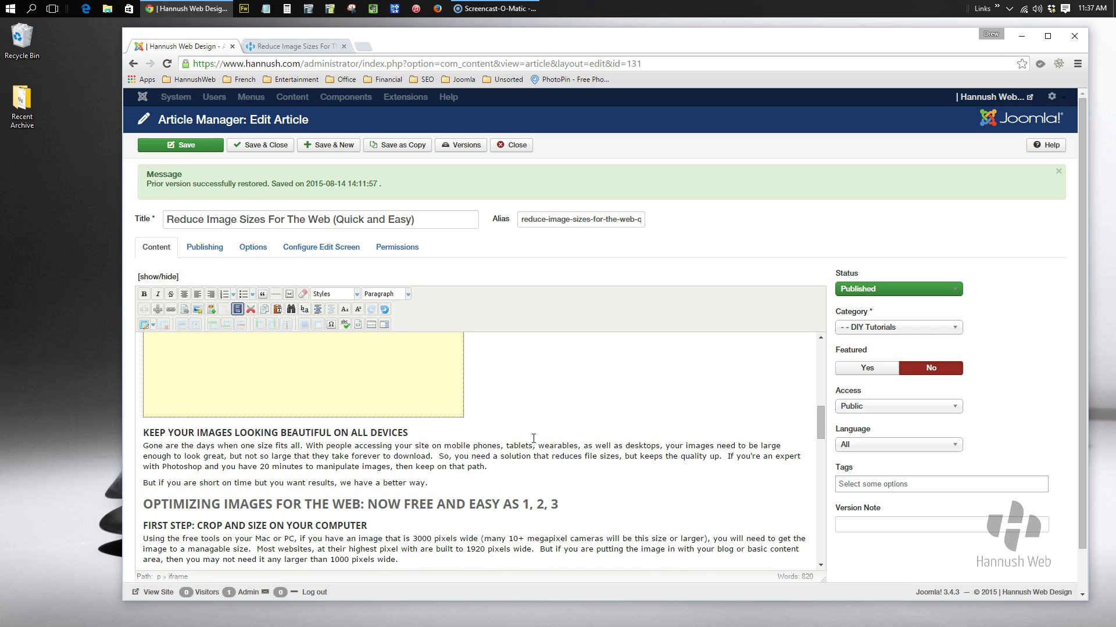
pyautogui.click(316, 375)
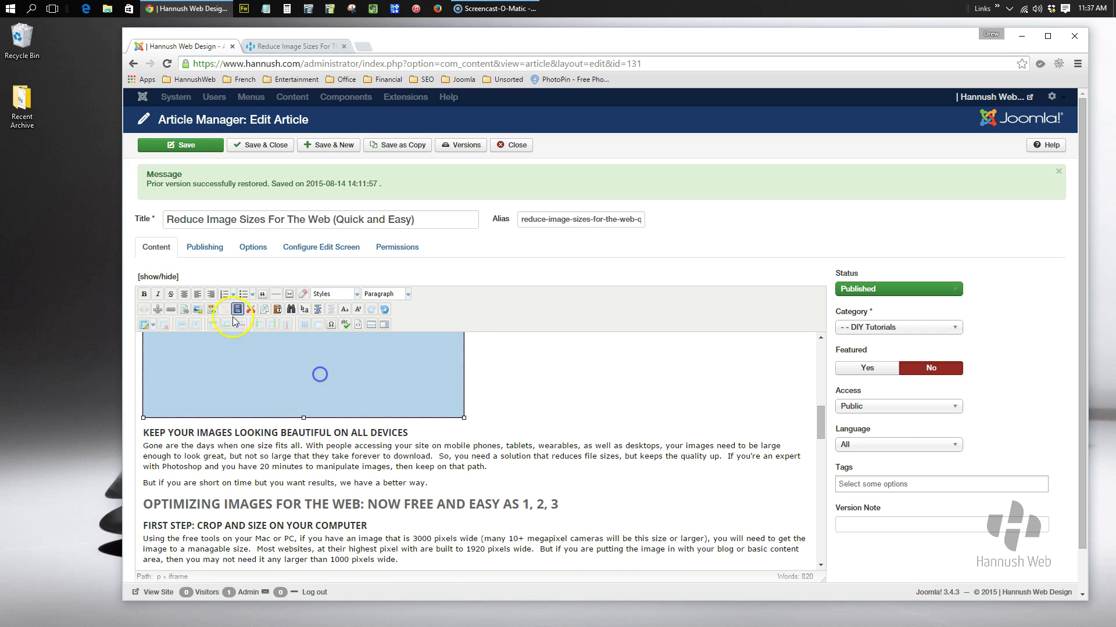
pyautogui.click(236, 310)
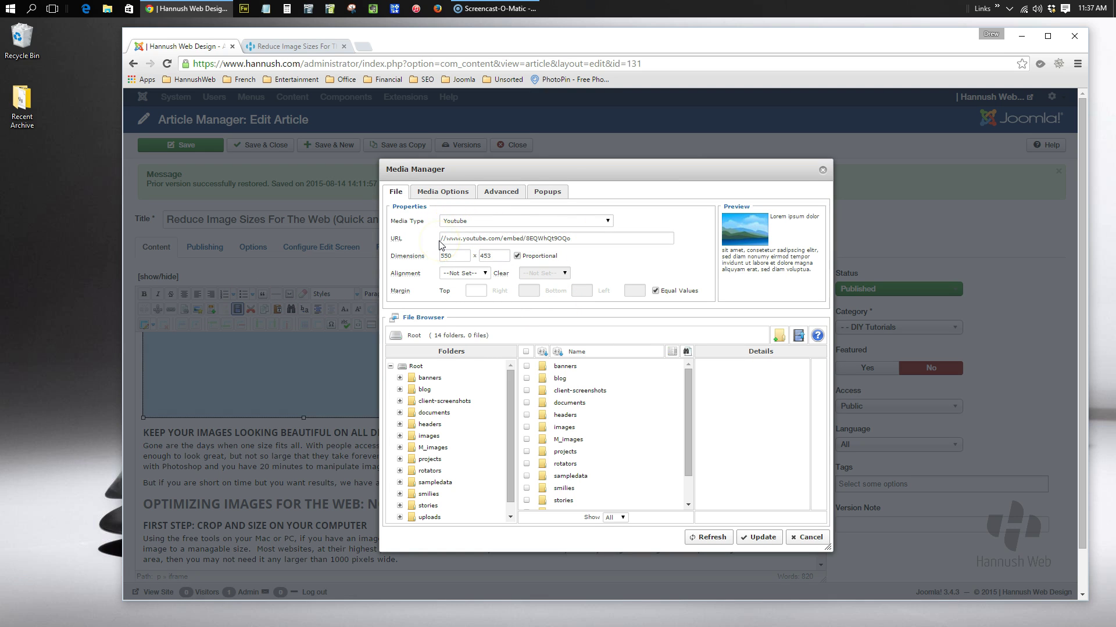
pyautogui.click(468, 221)
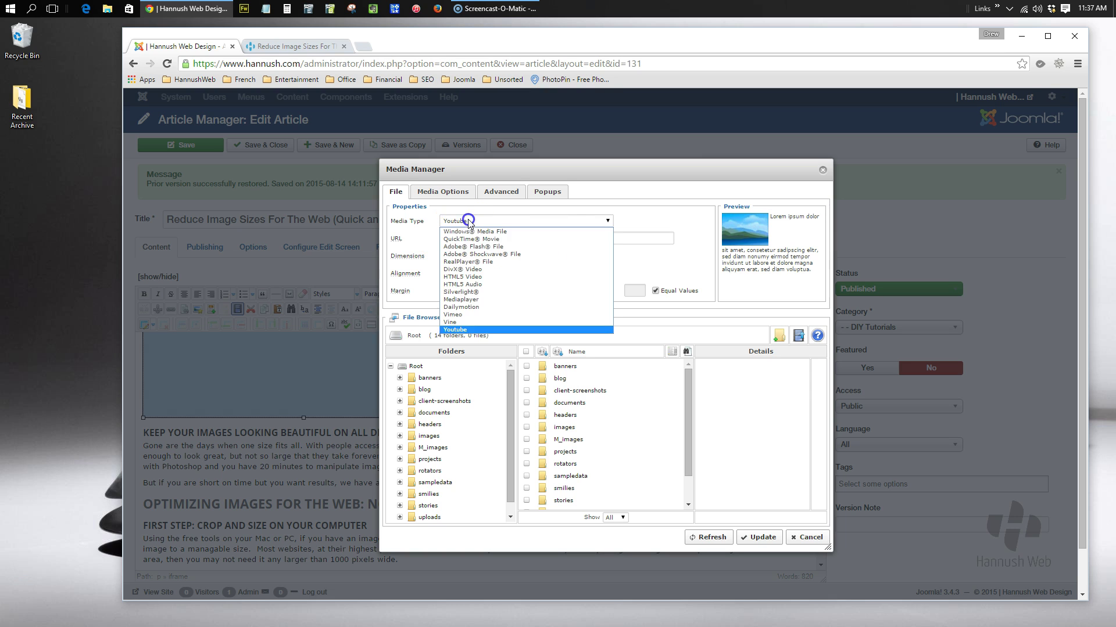
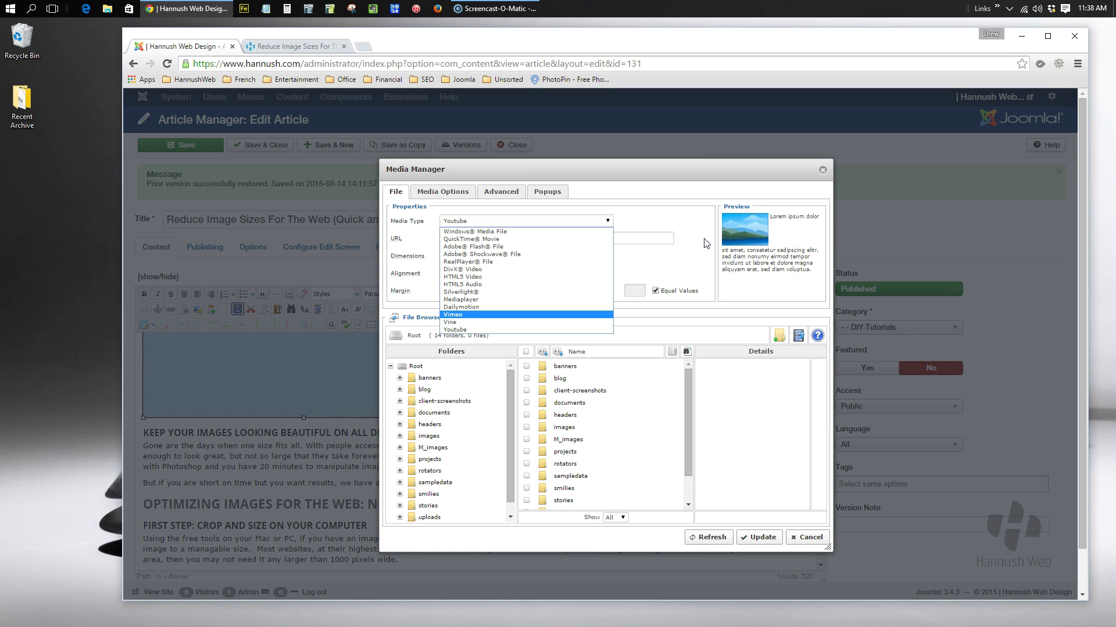
pyautogui.click(703, 241)
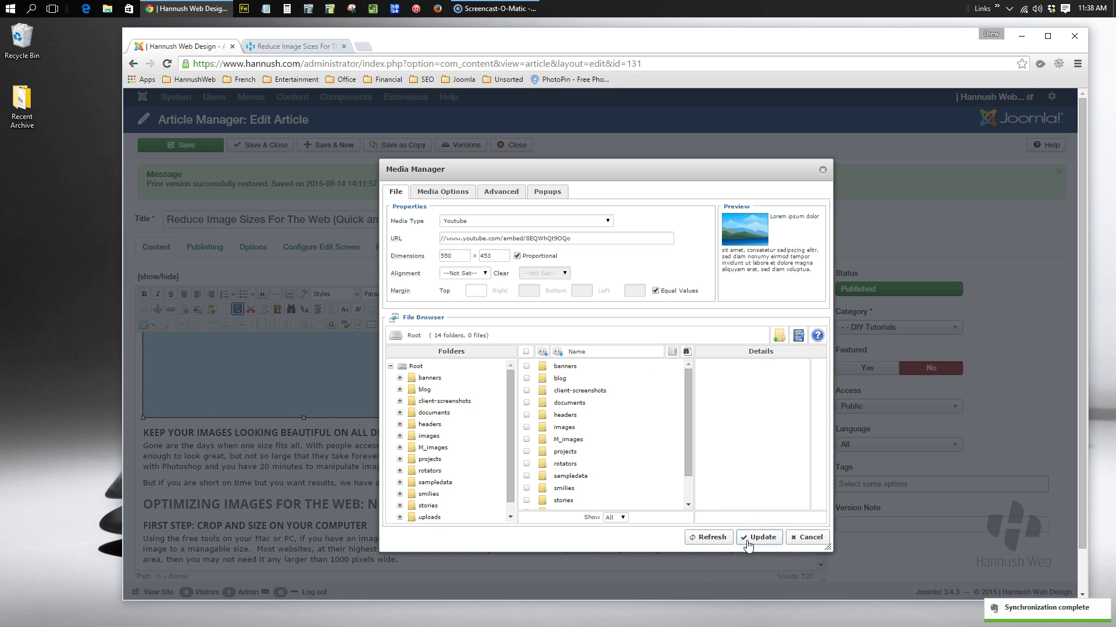
pyautogui.click(748, 541)
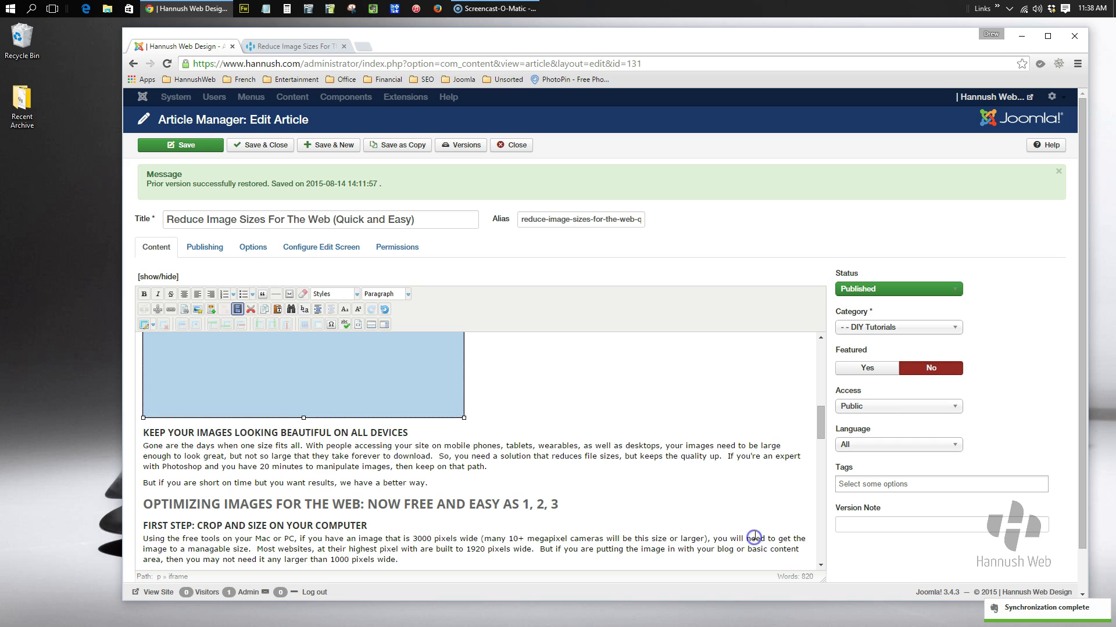
pyautogui.click(286, 464)
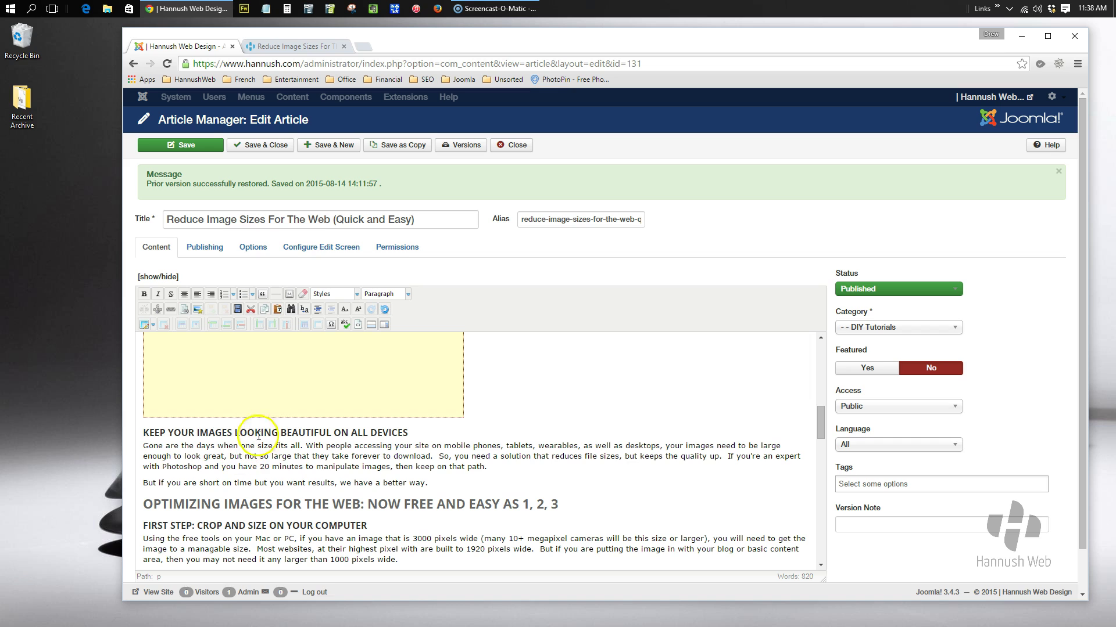
pyautogui.click(278, 312)
pyautogui.click(279, 315)
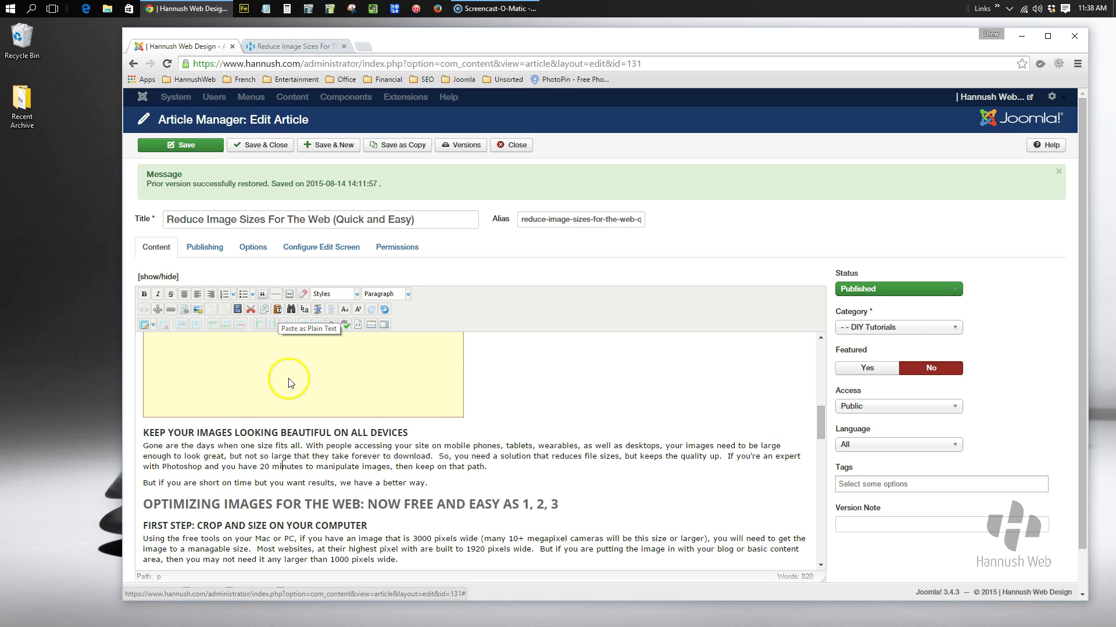
pyautogui.click(335, 461)
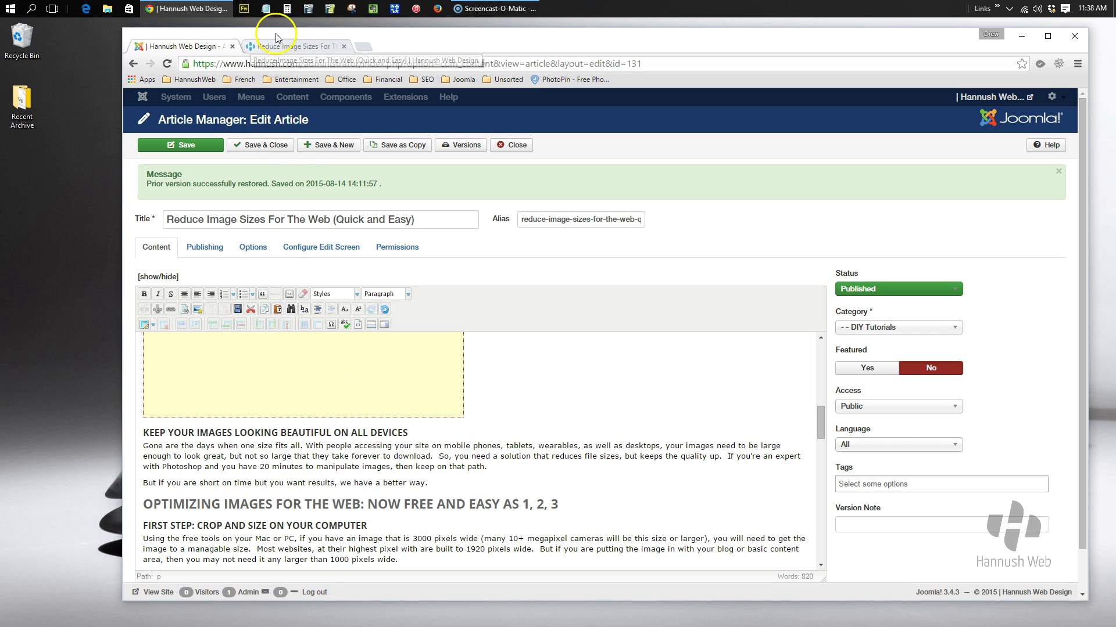
# Open nytimes.com in a new browser tab and copy the summary paragraph below the "Inmates Blame 'Beat Up Squad' Guards in Prison Death" headline
pyautogui.click(362, 47)
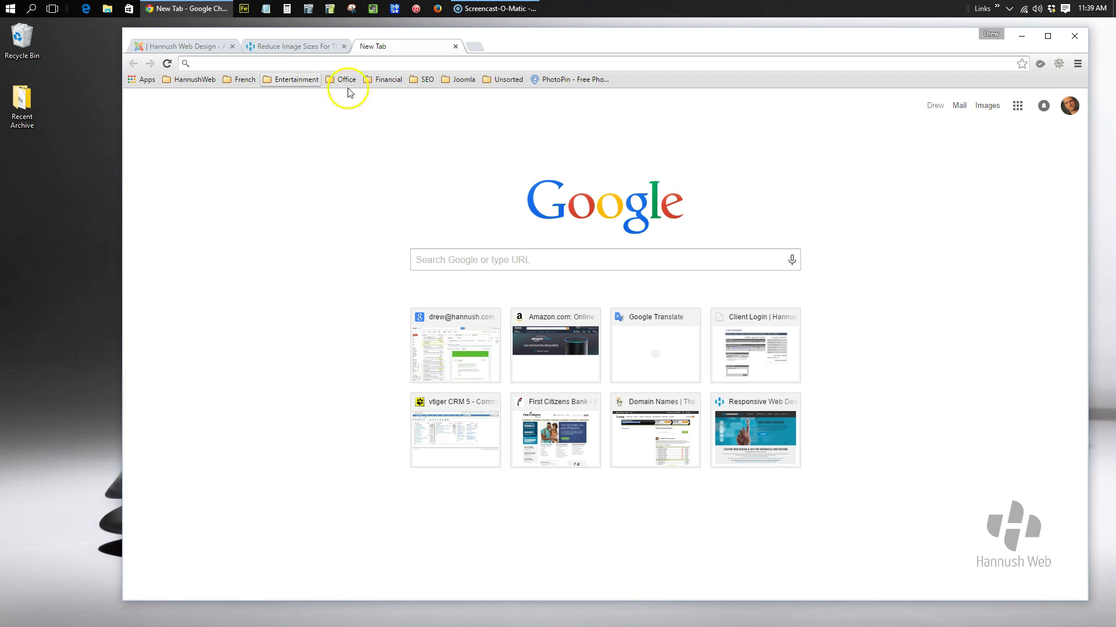
pyautogui.click(430, 257)
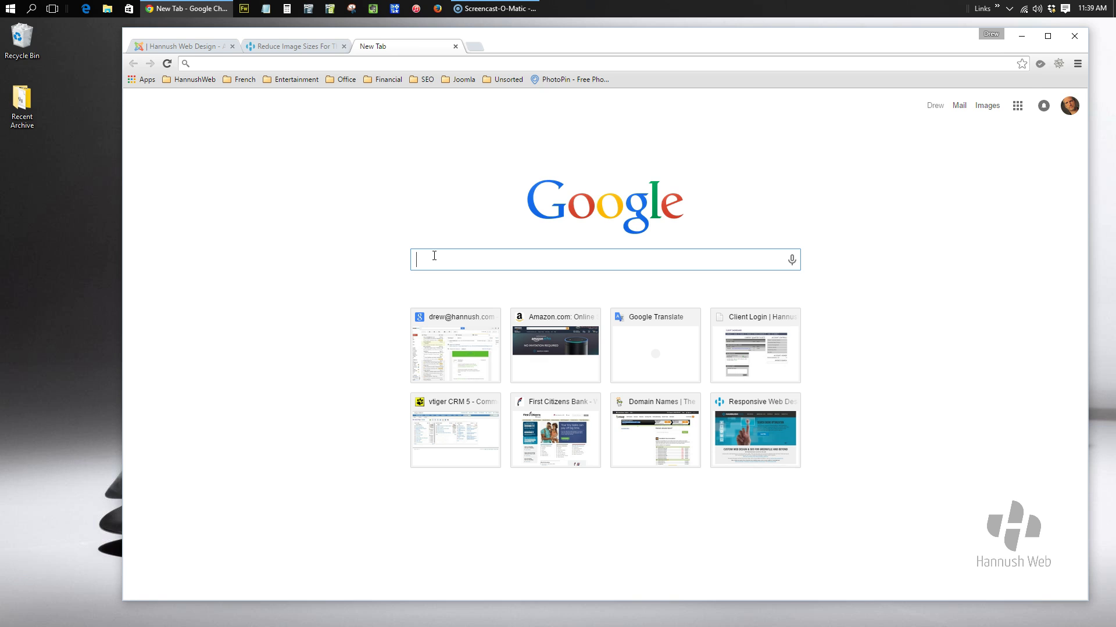
pyautogui.write('nytimes.com')
pyautogui.press('Return')
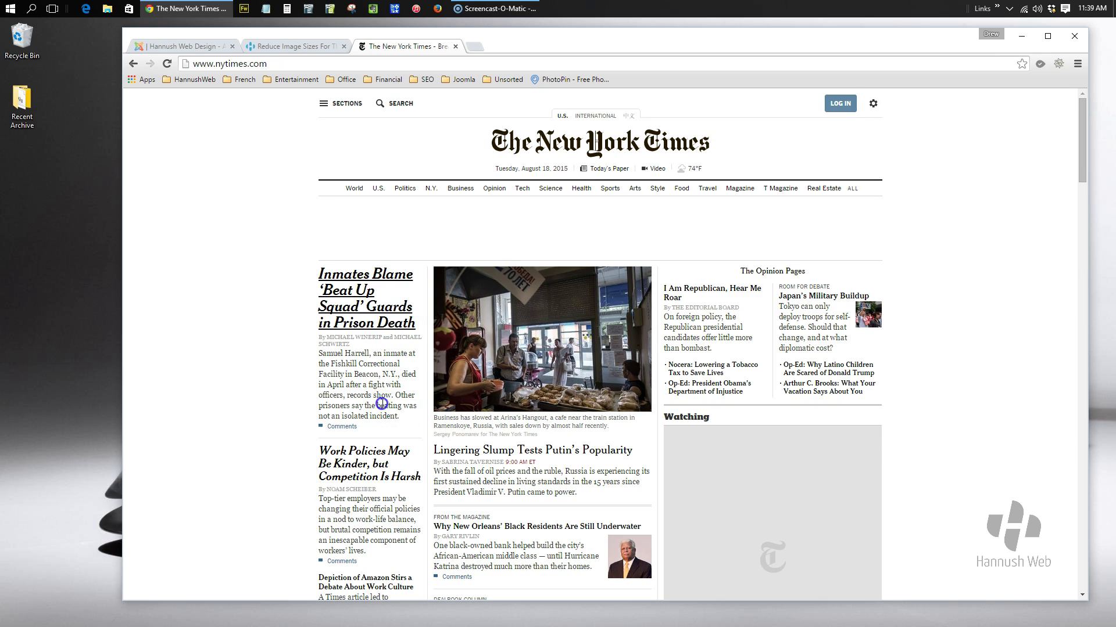
pyautogui.moveTo(320, 353); pyautogui.dragTo(406, 415)
# Back in the article, add a paragraph after "we have a better way." and paste the copied news text with its original formatting
pyautogui.click(195, 46)
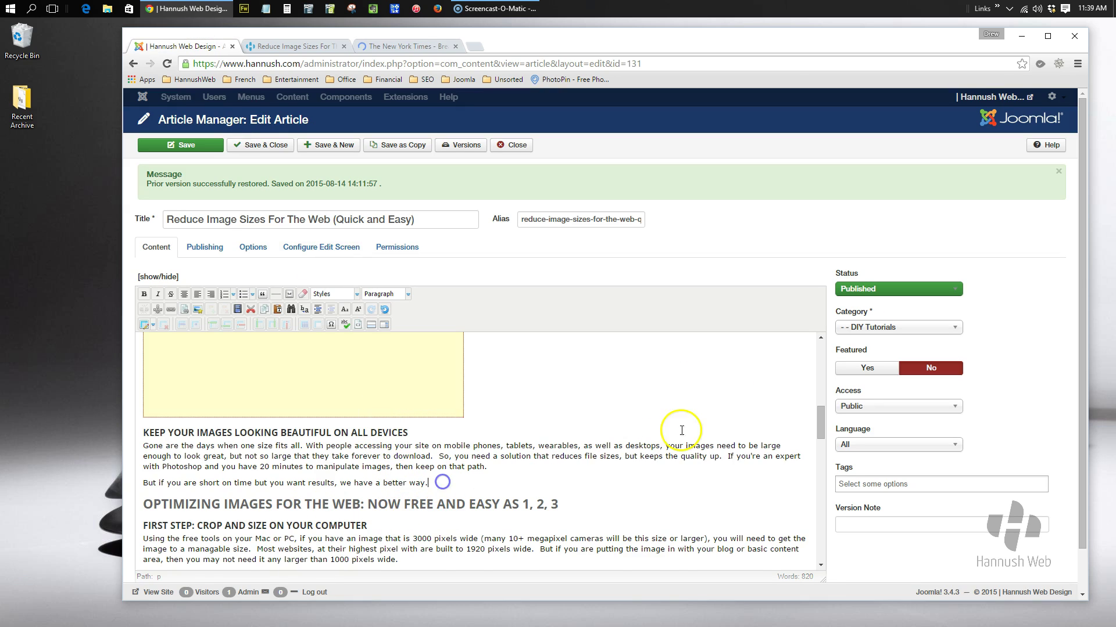
pyautogui.press('Return')
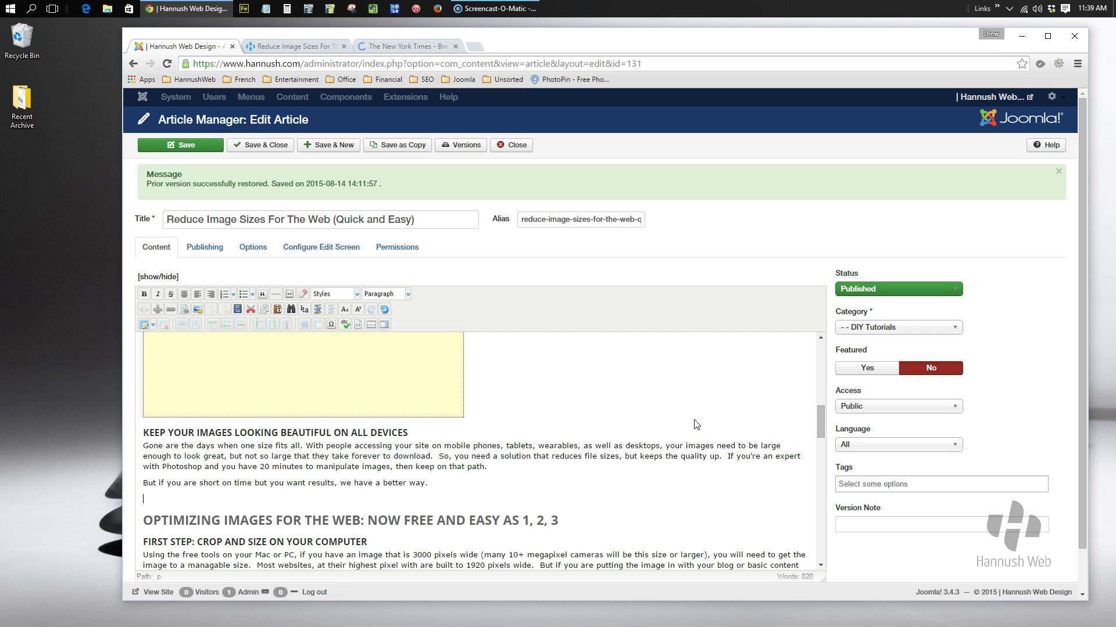
pyautogui.hotkey('ctrl', 'v')
pyautogui.scroll(-3, 695, 420)
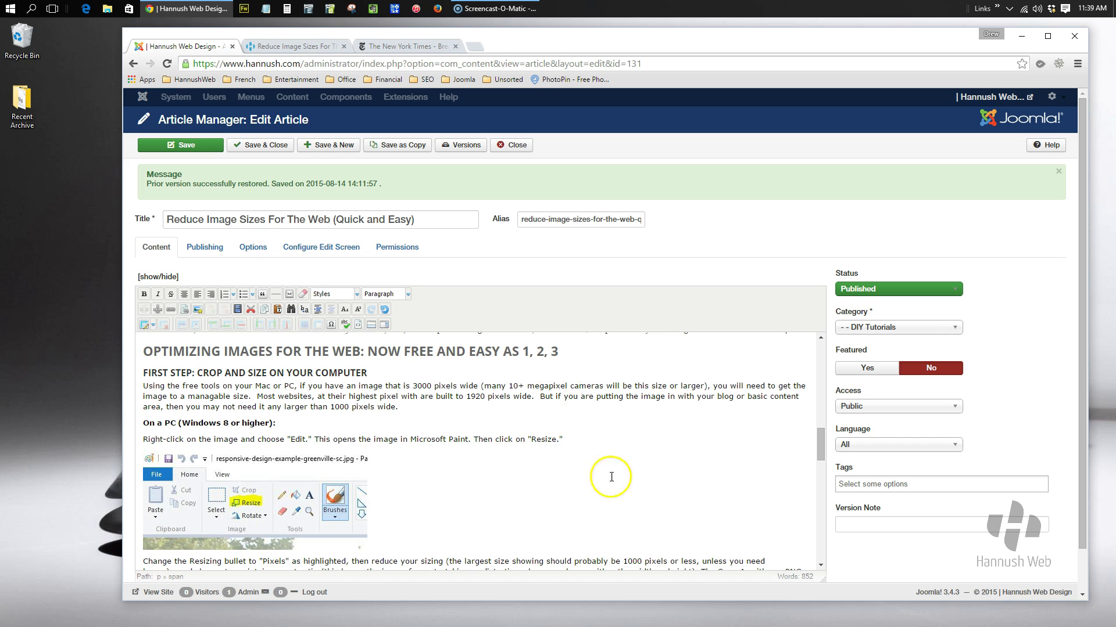
pyautogui.scroll(2, 440, 446)
pyautogui.scroll(1, 440, 445)
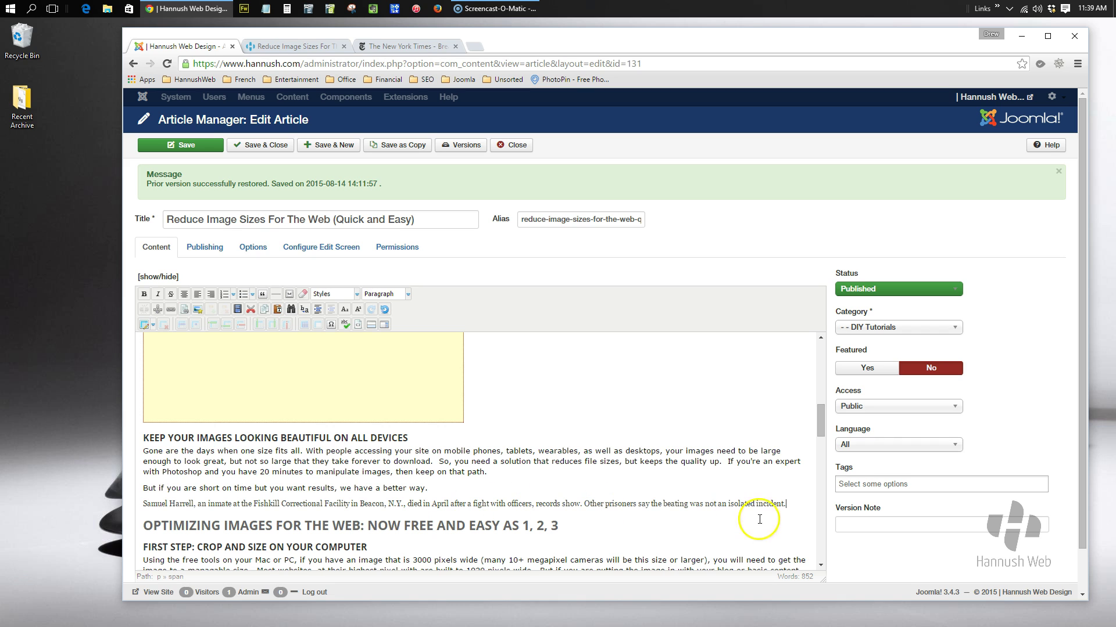
# Remove the foreign formatting from the whole pasted news paragraph
pyautogui.moveTo(789, 505); pyautogui.dragTo(142, 504)
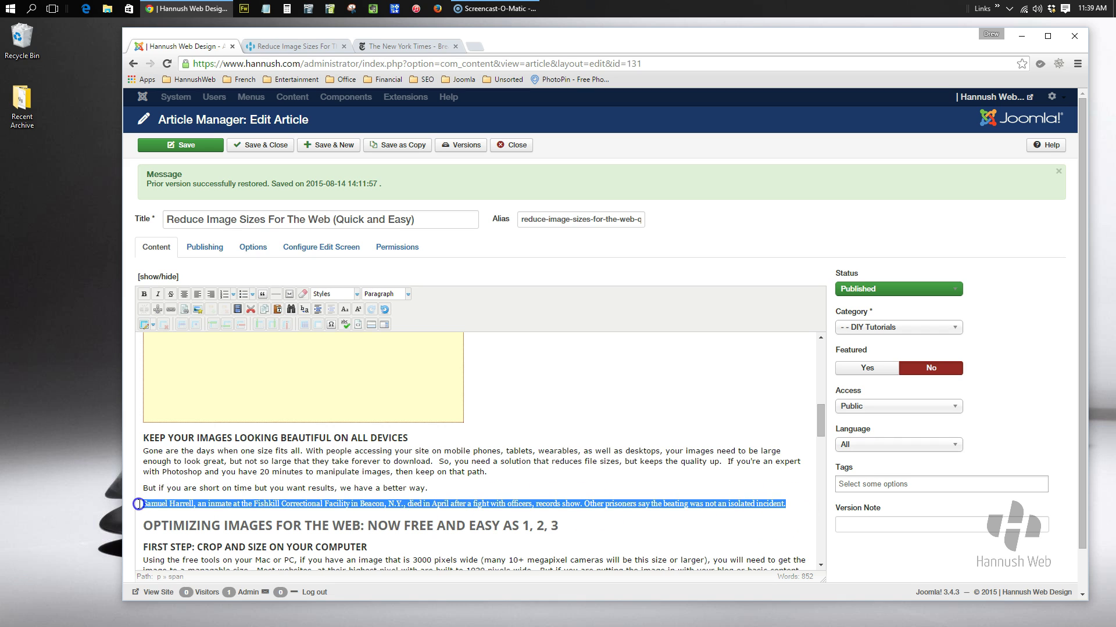
pyautogui.click(302, 294)
pyautogui.click(283, 510)
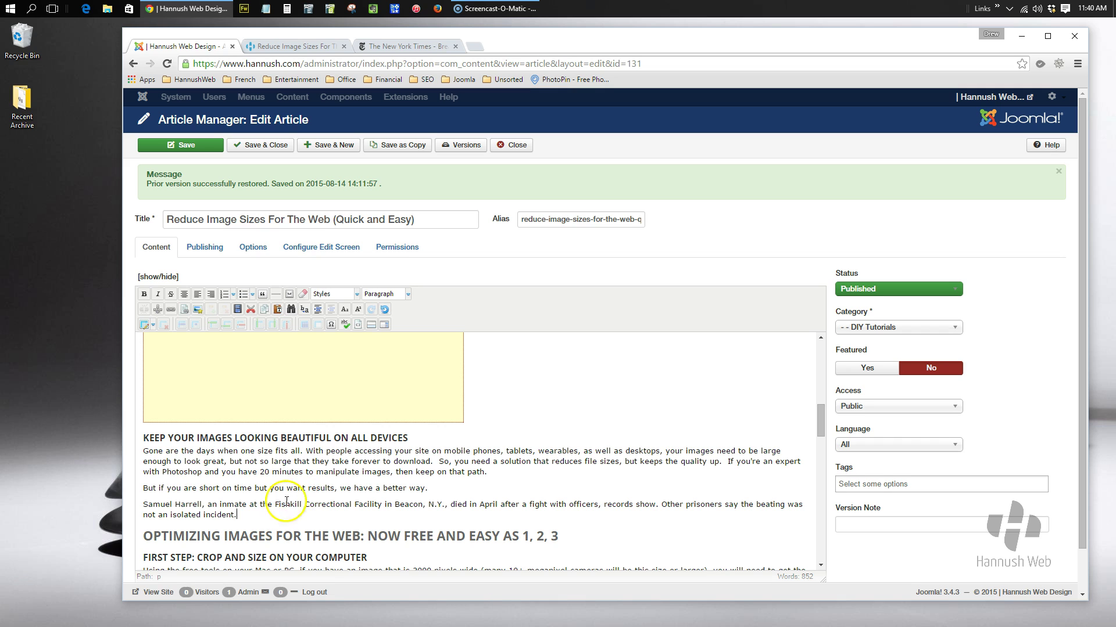
# Copy the news paragraph's text and delete it from the article, leaving the line empty
pyautogui.moveTo(237, 516); pyautogui.dragTo(144, 505)
pyautogui.hotkey('ctrl', 'c')
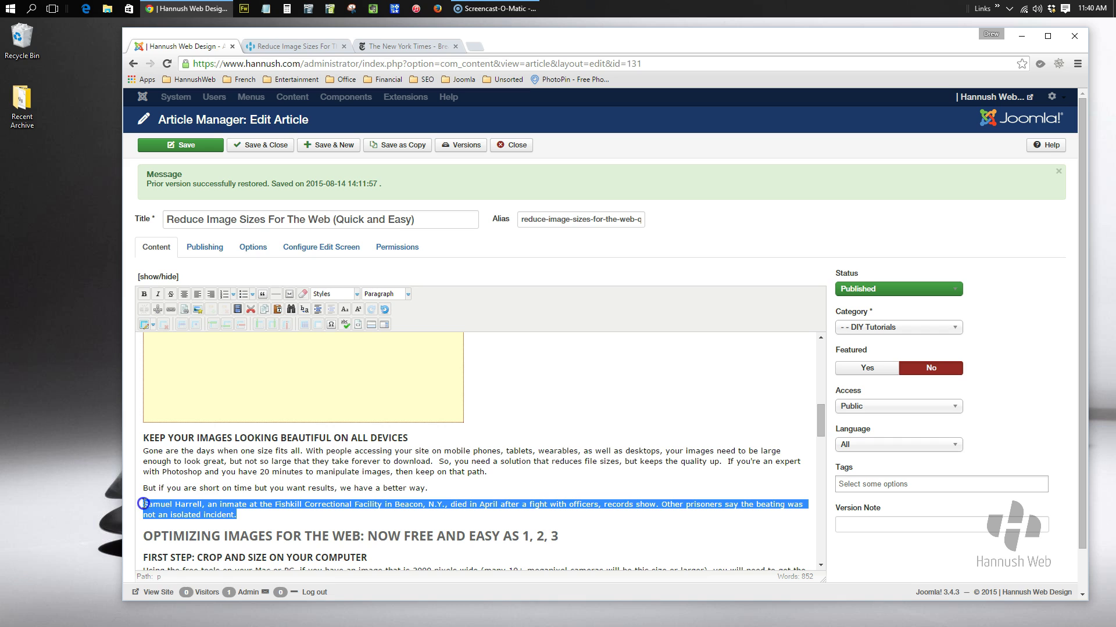
pyautogui.press('BackSpace')
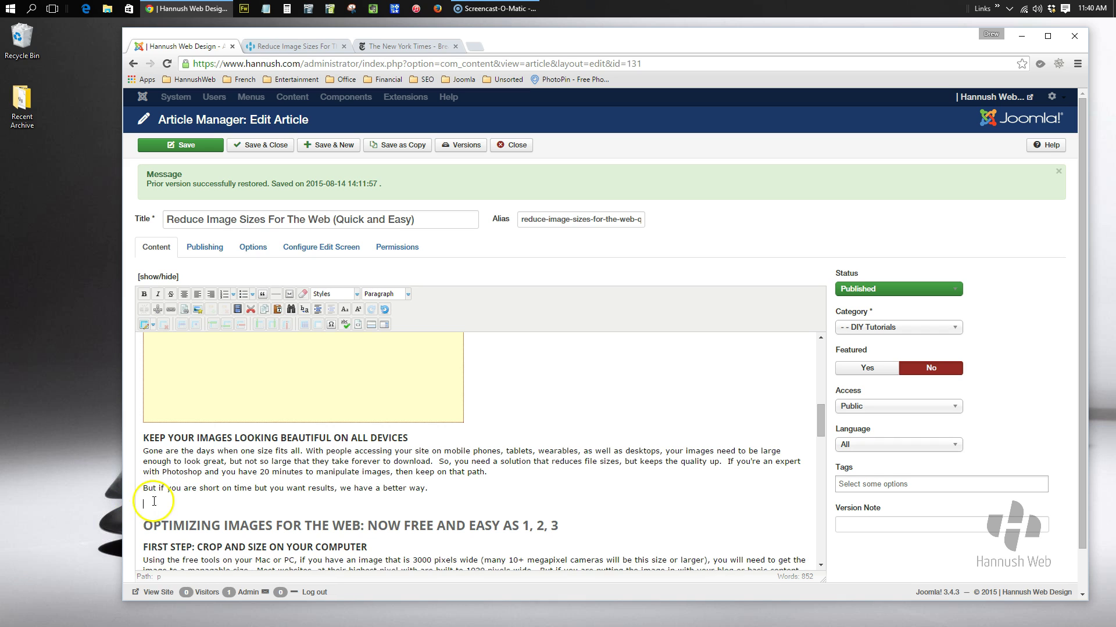
# Insert the copied news text into the empty paragraph using Paste as Plain Text
pyautogui.click(278, 314)
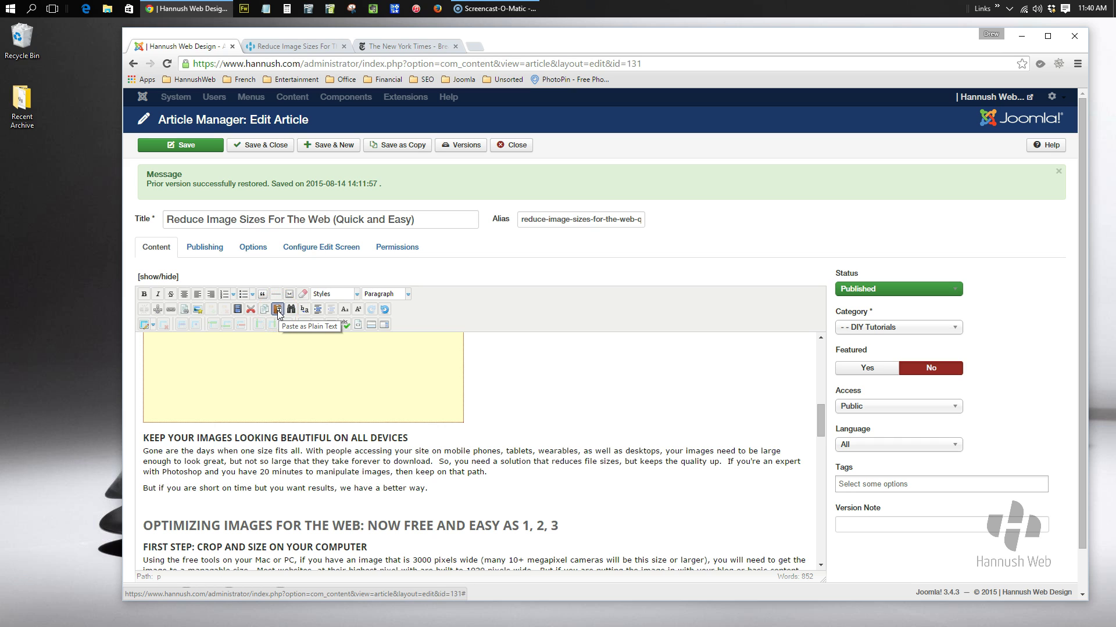
pyautogui.click(278, 314)
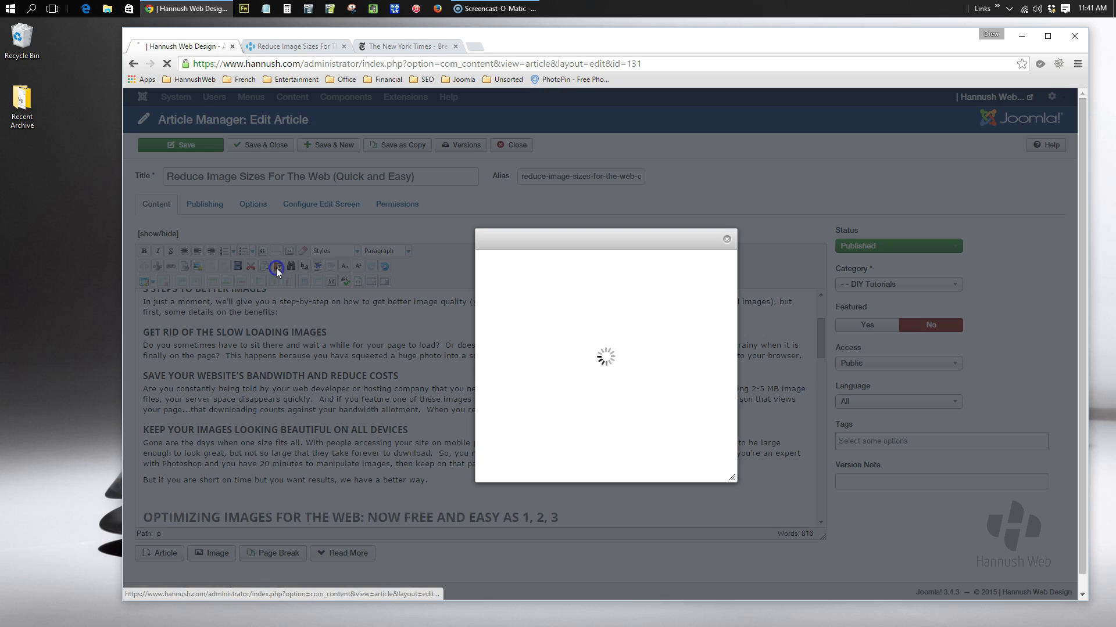
pyautogui.click(537, 327)
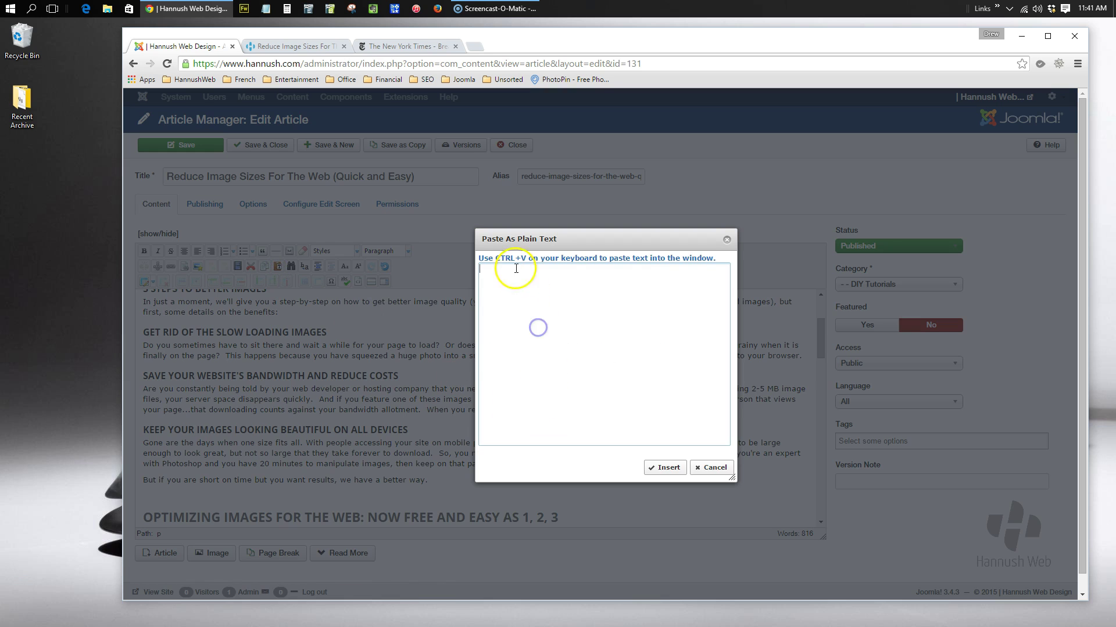
pyautogui.hotkey('ctrl', 'v')
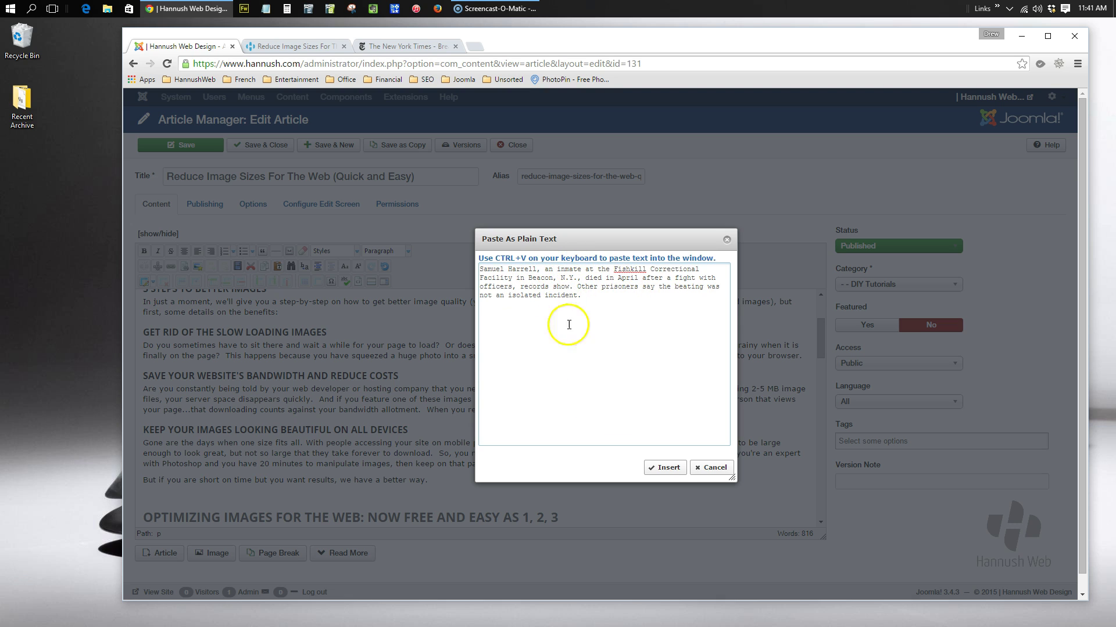
pyautogui.click(668, 475)
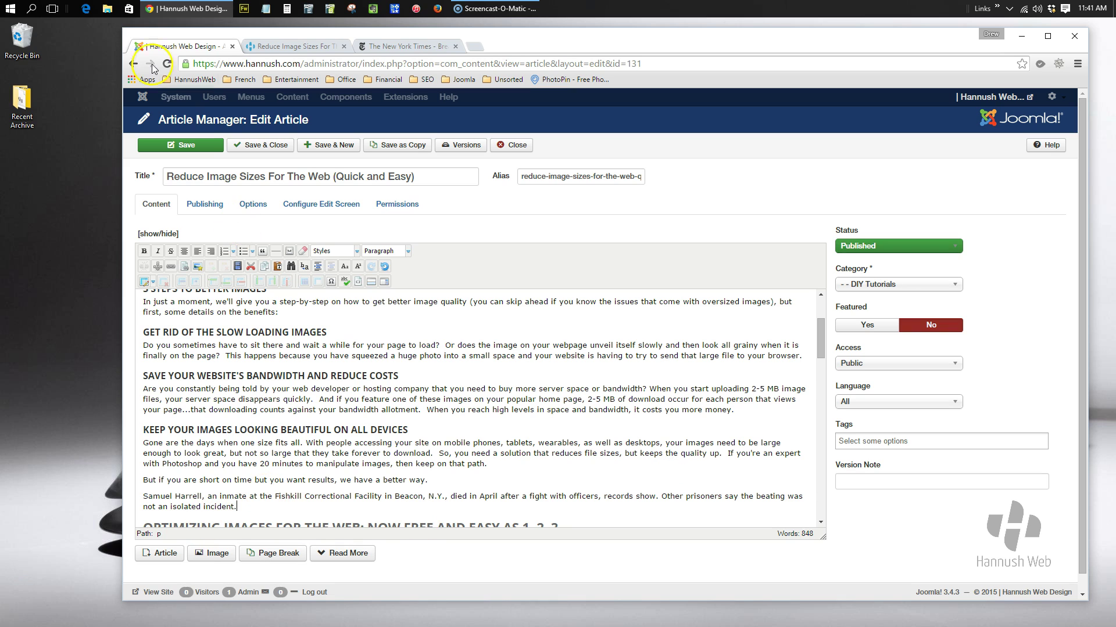
# Switch to Notepad, paste the news text into the blank document, and copy all of it as plain text
pyautogui.click(265, 8)
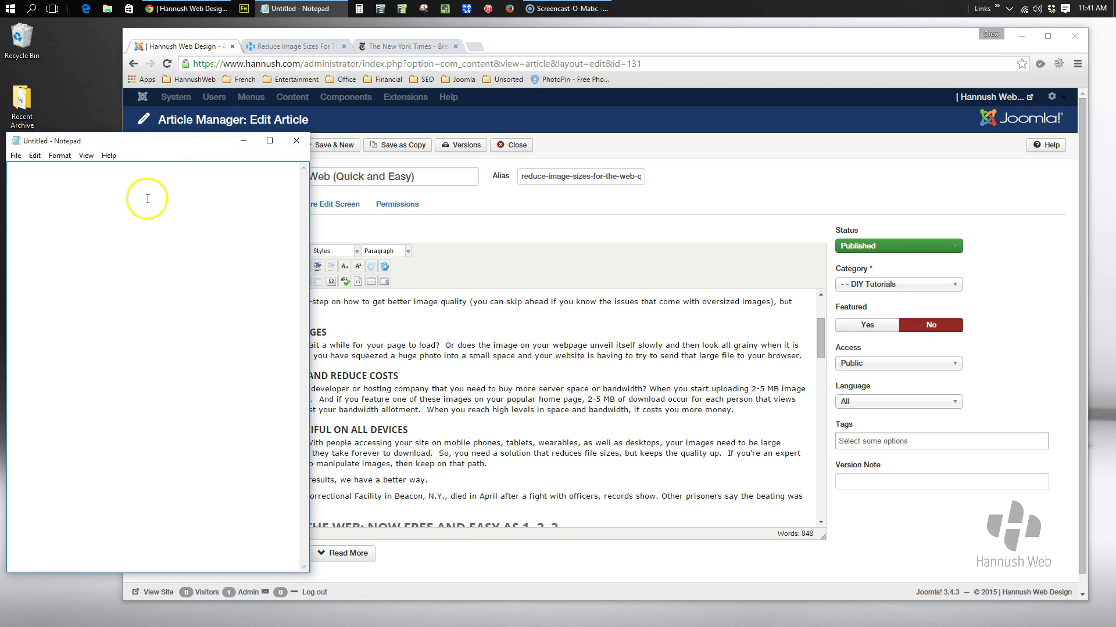
pyautogui.hotkey('ctrl', 'v')
pyautogui.moveTo(155, 219); pyautogui.dragTo(11, 168)
pyautogui.hotkey('ctrl', 'c')
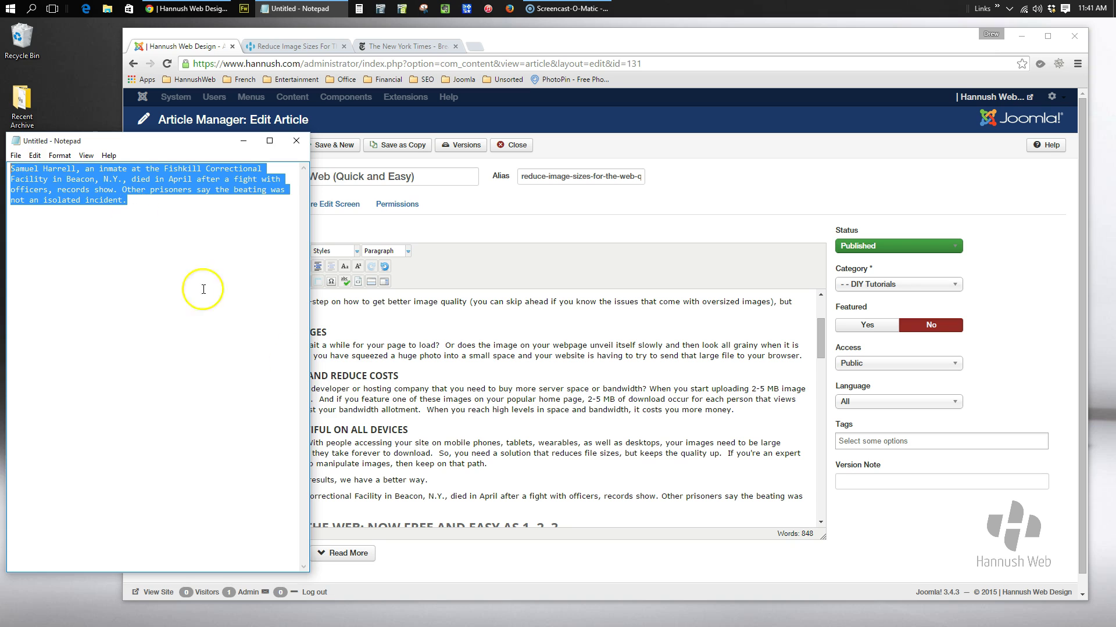
# Replace the news paragraph in the Joomla article with the plain text copied from Notepad
pyautogui.click(408, 492)
pyautogui.moveTo(238, 508); pyautogui.dragTo(144, 498)
pyautogui.hotkey('ctrl', 'v')
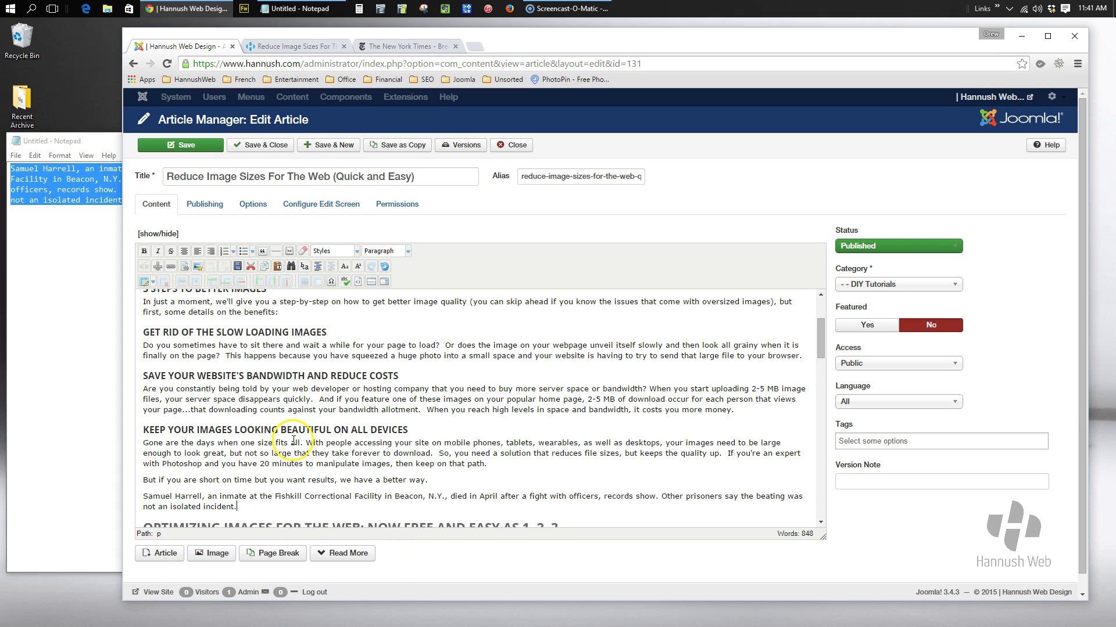
pyautogui.click(251, 504)
pyautogui.click(277, 266)
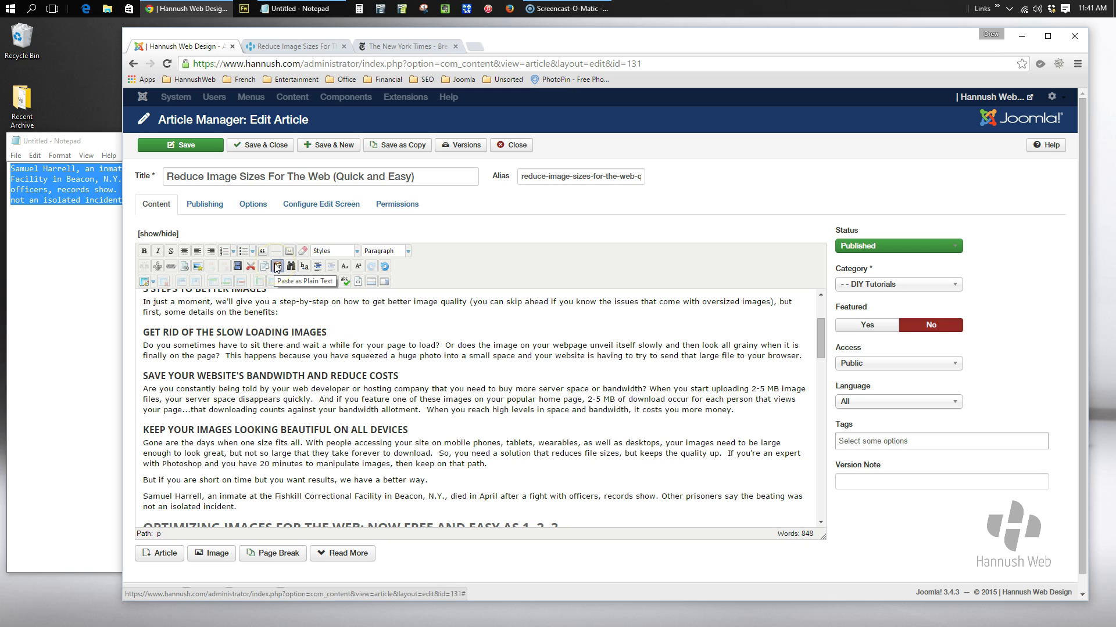
pyautogui.click(291, 268)
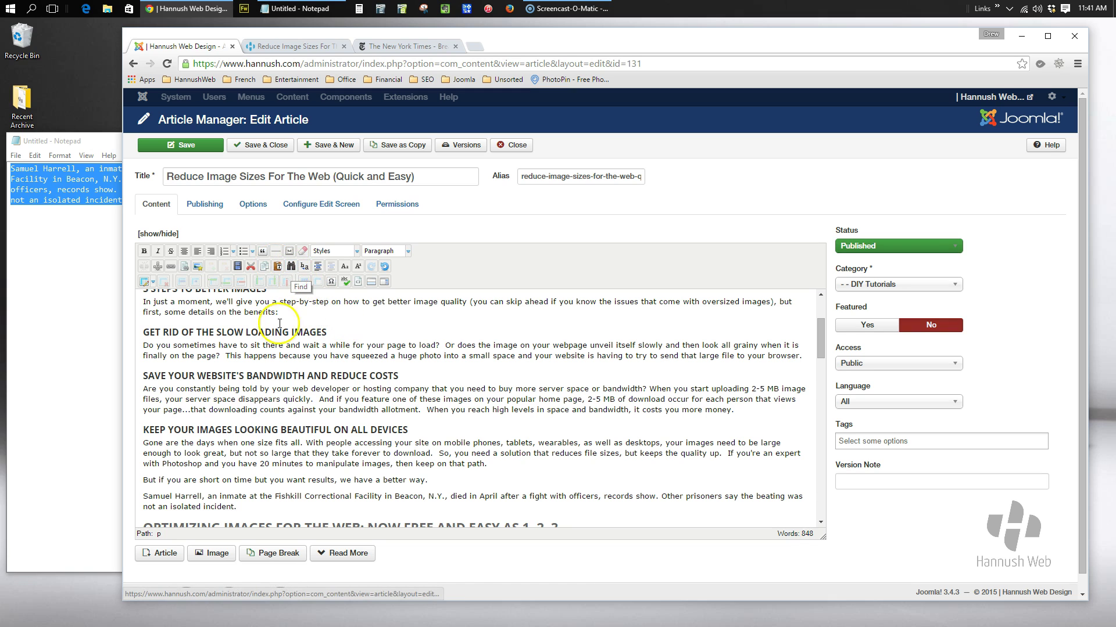
pyautogui.click(248, 503)
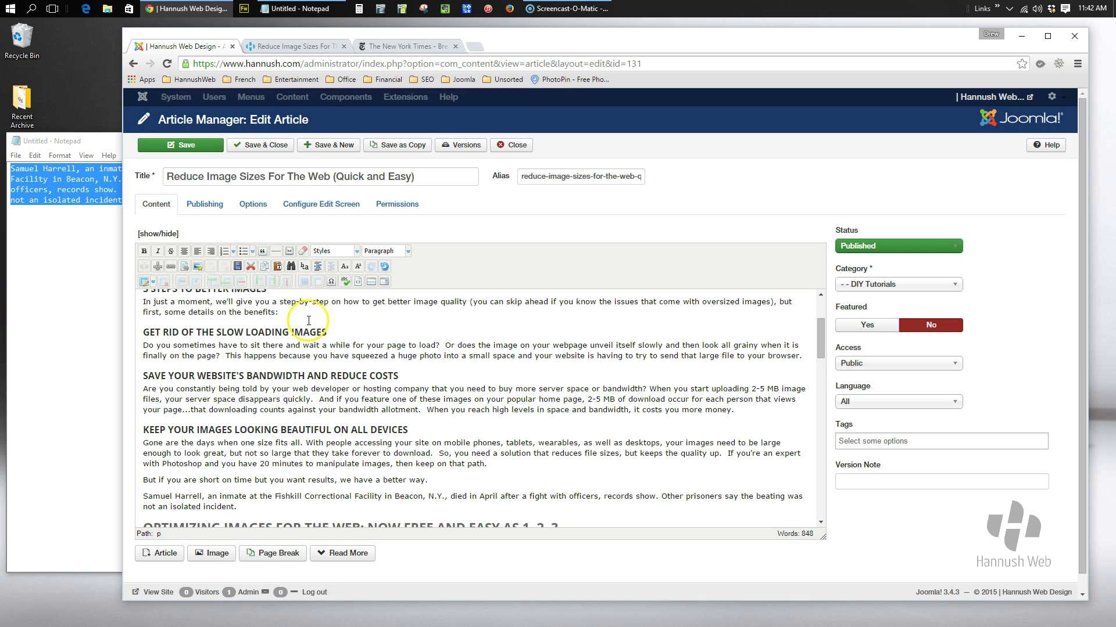
# Indent the news paragraph one level and outdent it again
pyautogui.click(318, 272)
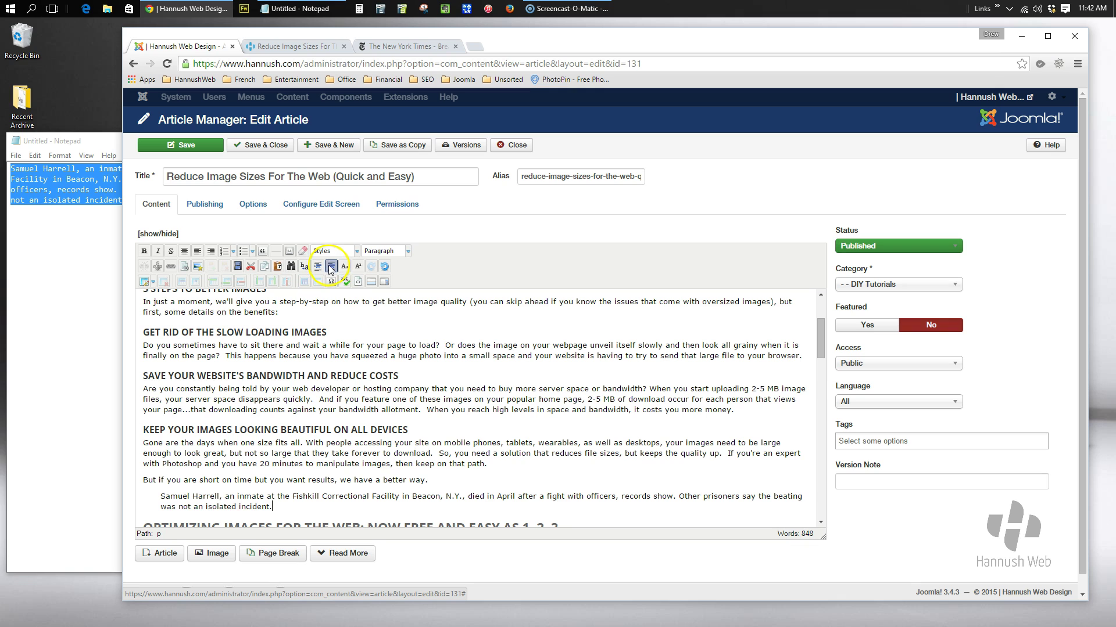
pyautogui.click(331, 267)
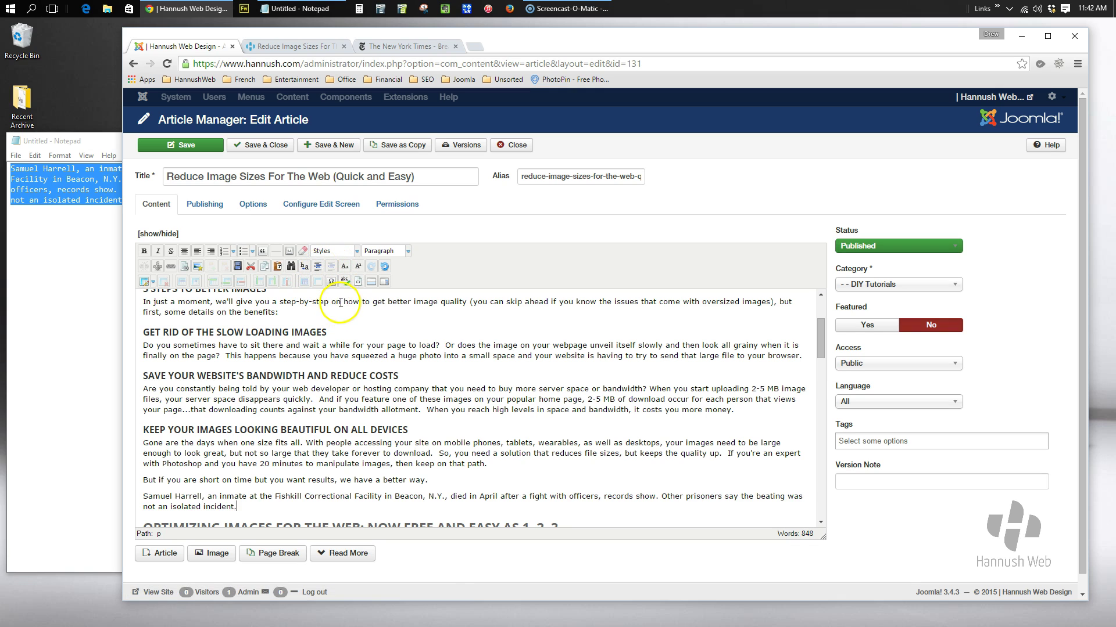
pyautogui.click(342, 271)
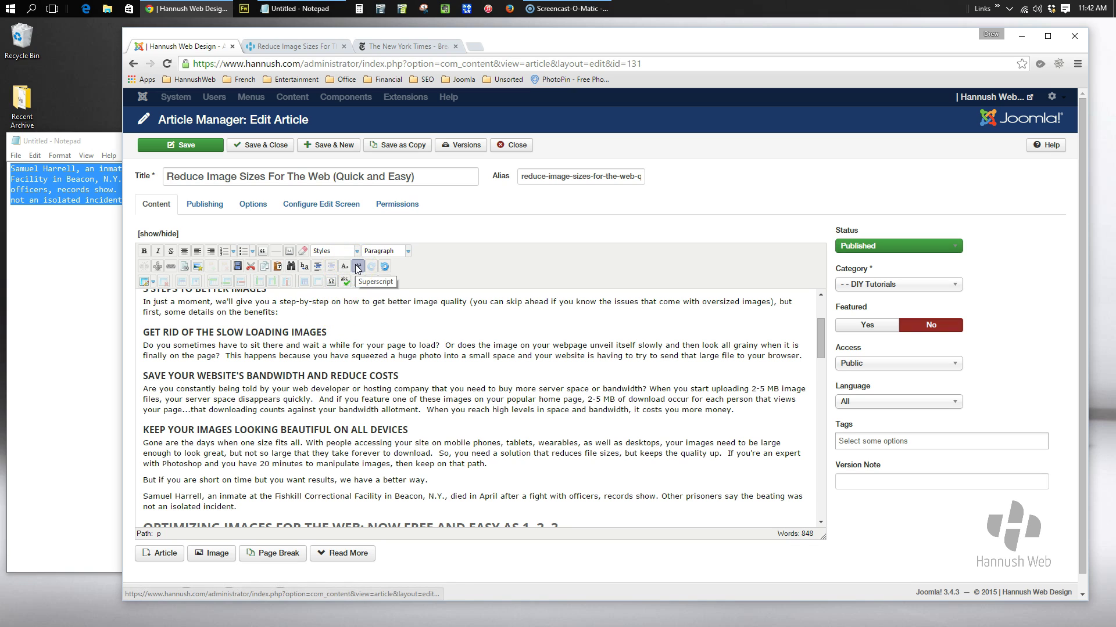
pyautogui.click(386, 267)
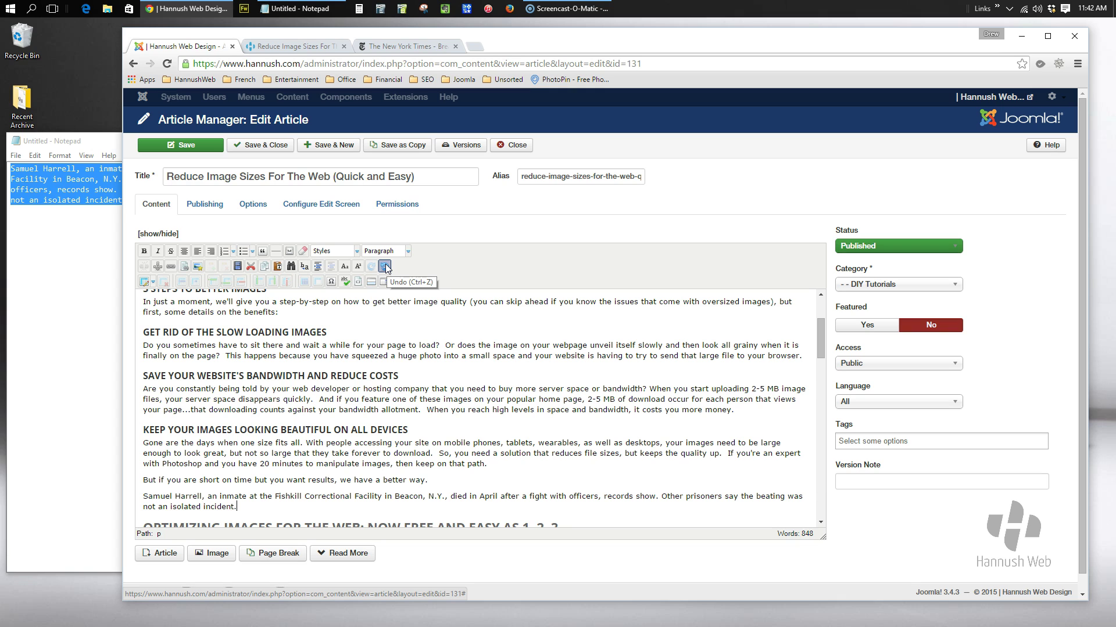
pyautogui.click(513, 146)
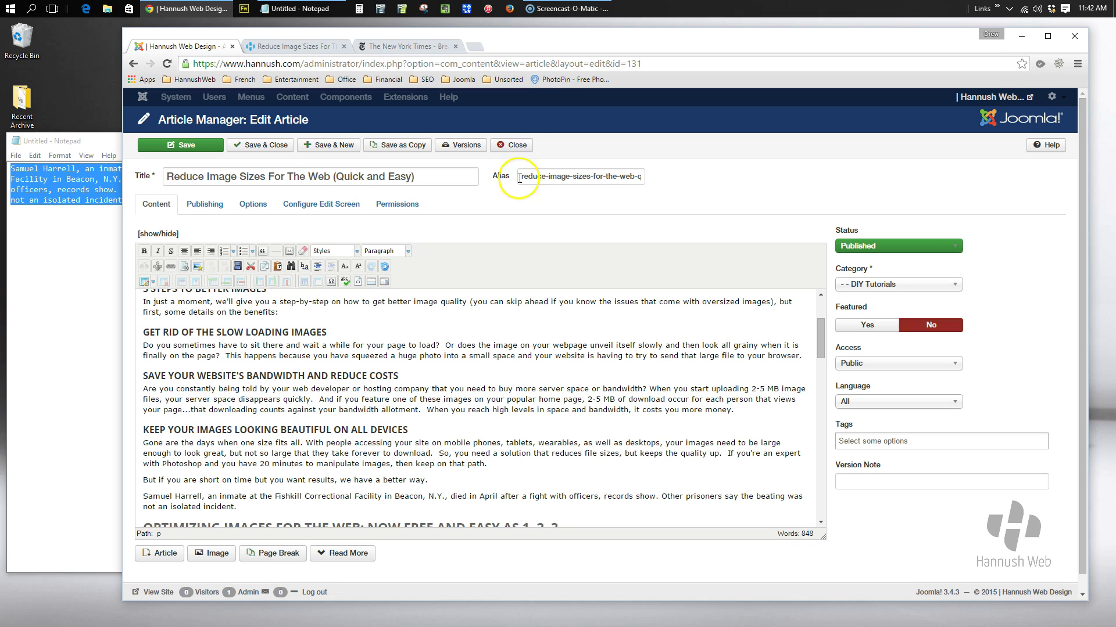
pyautogui.click(197, 149)
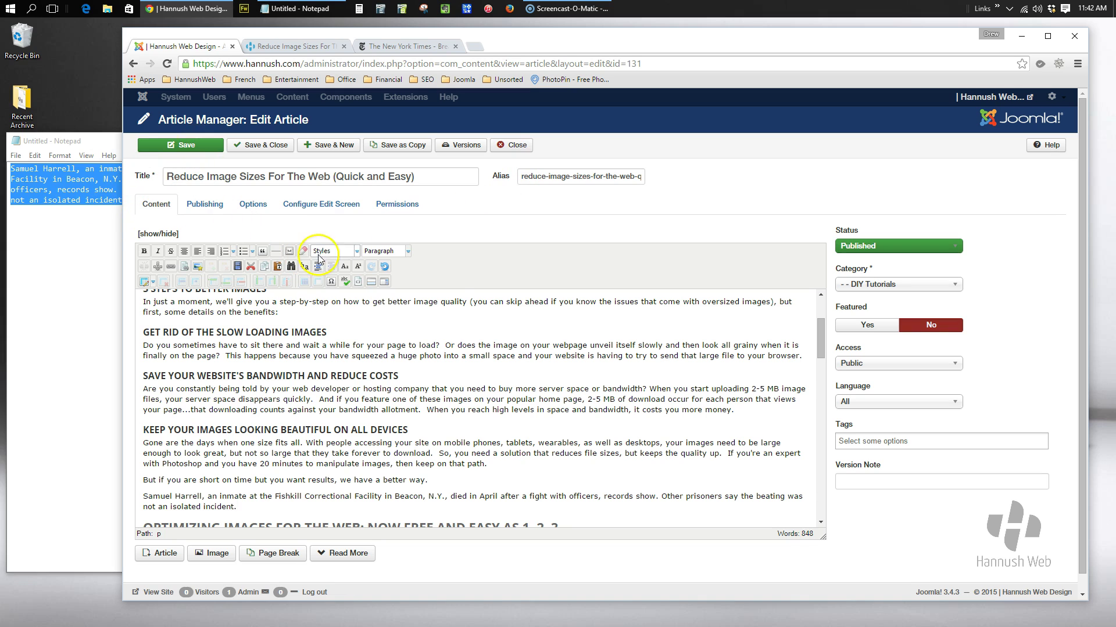
pyautogui.click(384, 267)
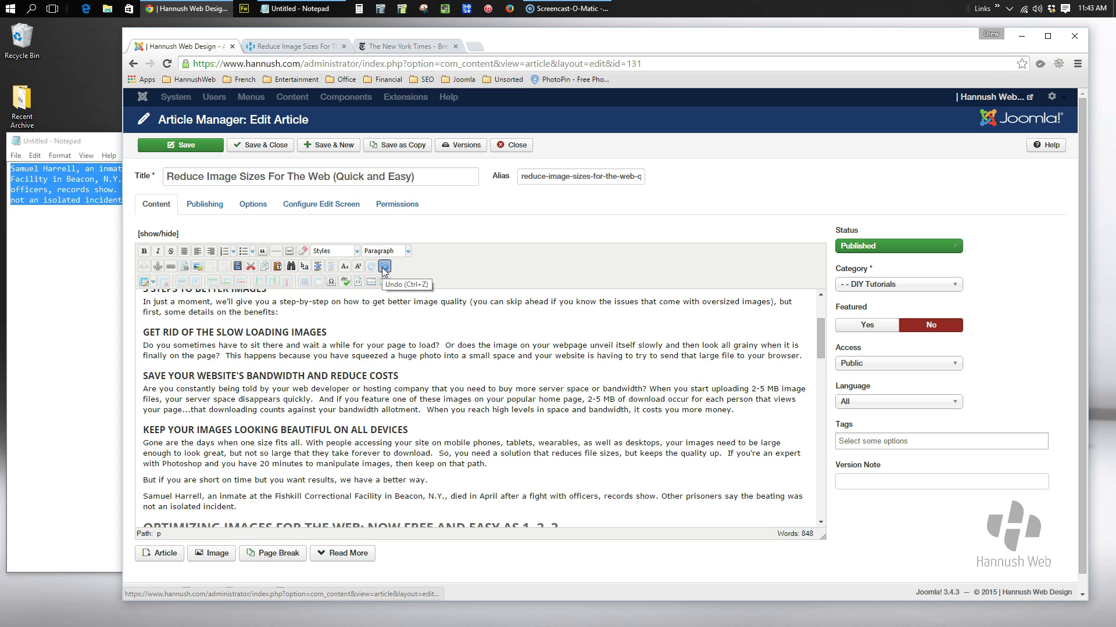
pyautogui.click(463, 146)
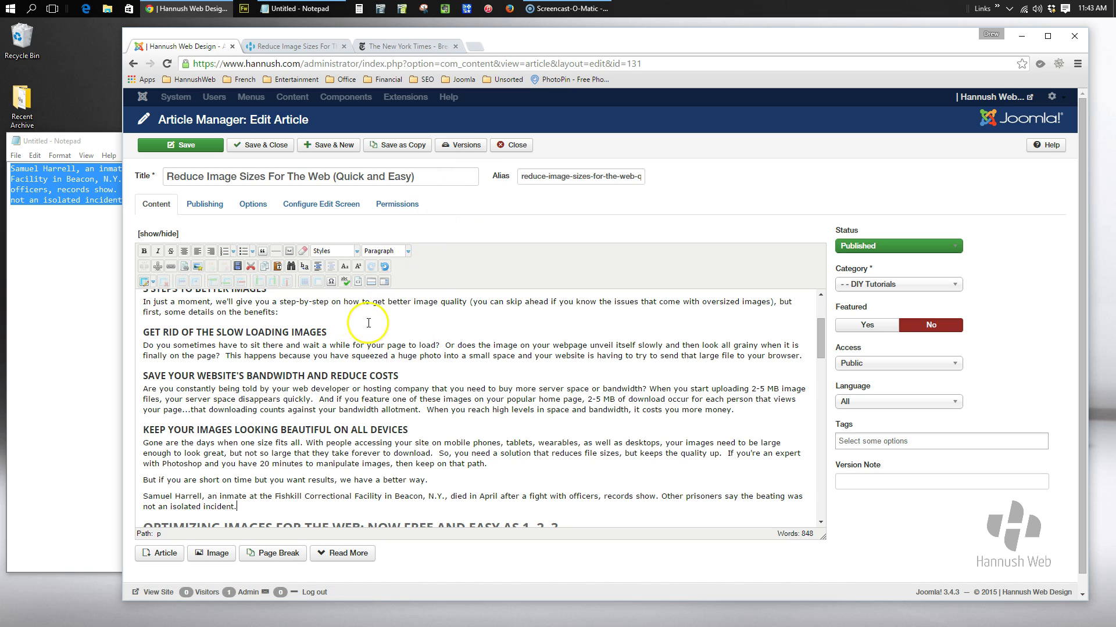
# Add an empty paragraph after the introductory text under the "3 Steps to Better Images" heading
pyautogui.scroll(1, 369, 327)
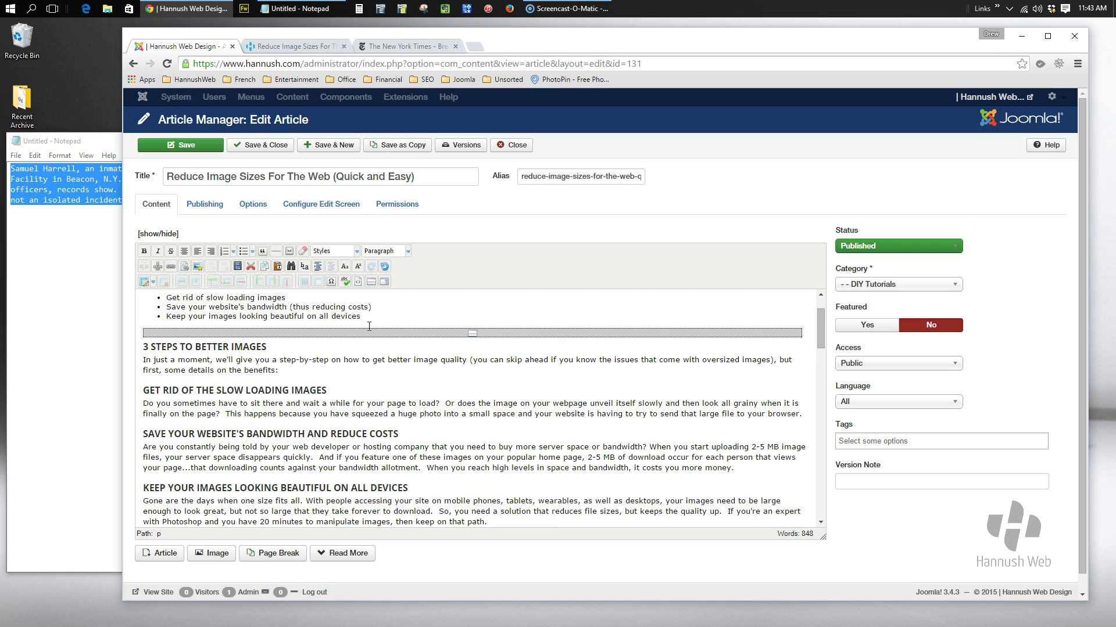
pyautogui.click(293, 370)
pyautogui.press('Return')
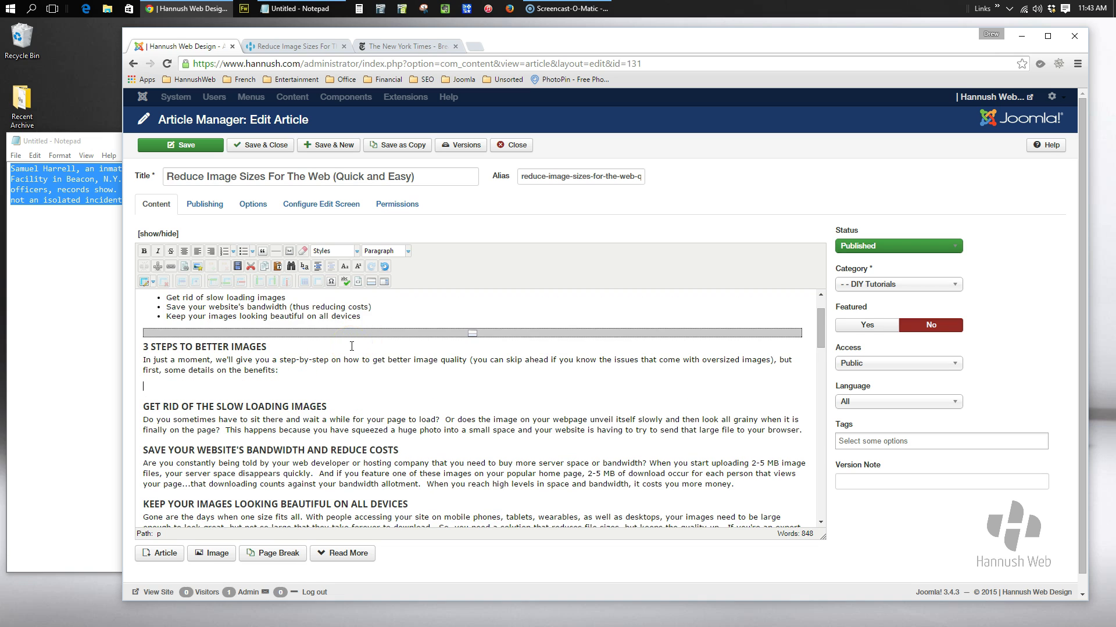
# Insert a table with three columns and three rows in the empty paragraph and widen it to about half the text width
pyautogui.click(154, 286)
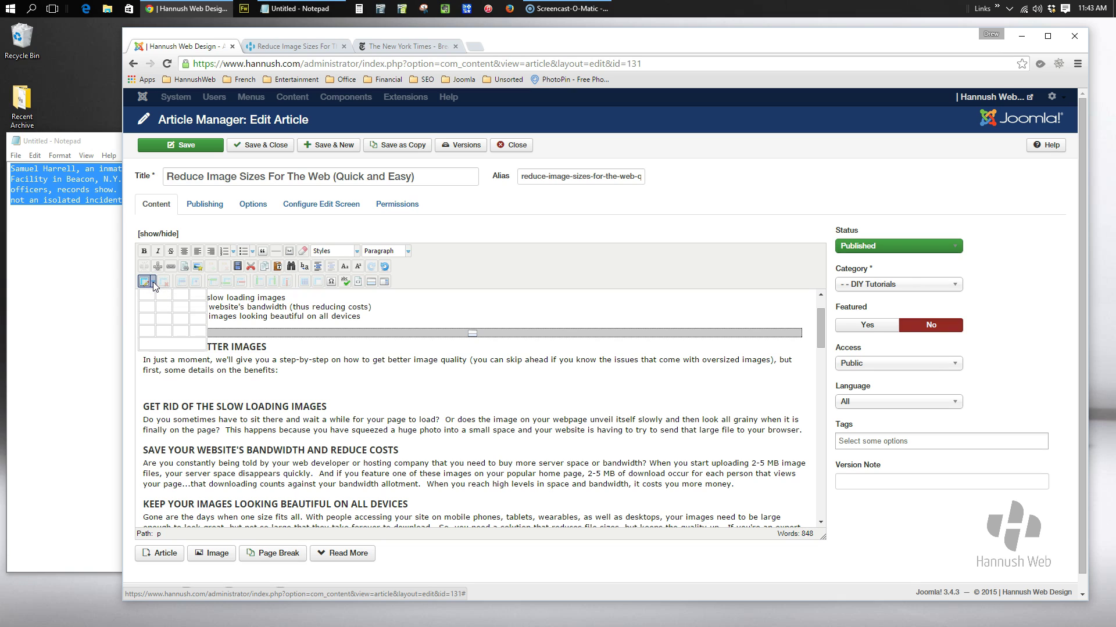
pyautogui.click(176, 320)
pyautogui.moveTo(150, 396); pyautogui.dragTo(488, 398)
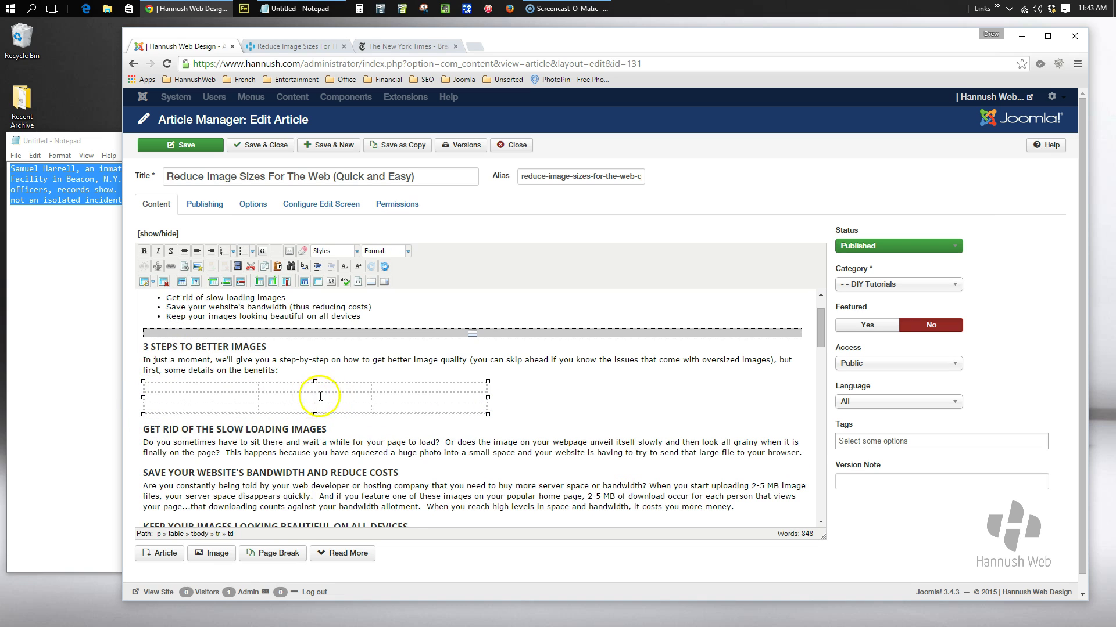
pyautogui.rightClick(286, 390)
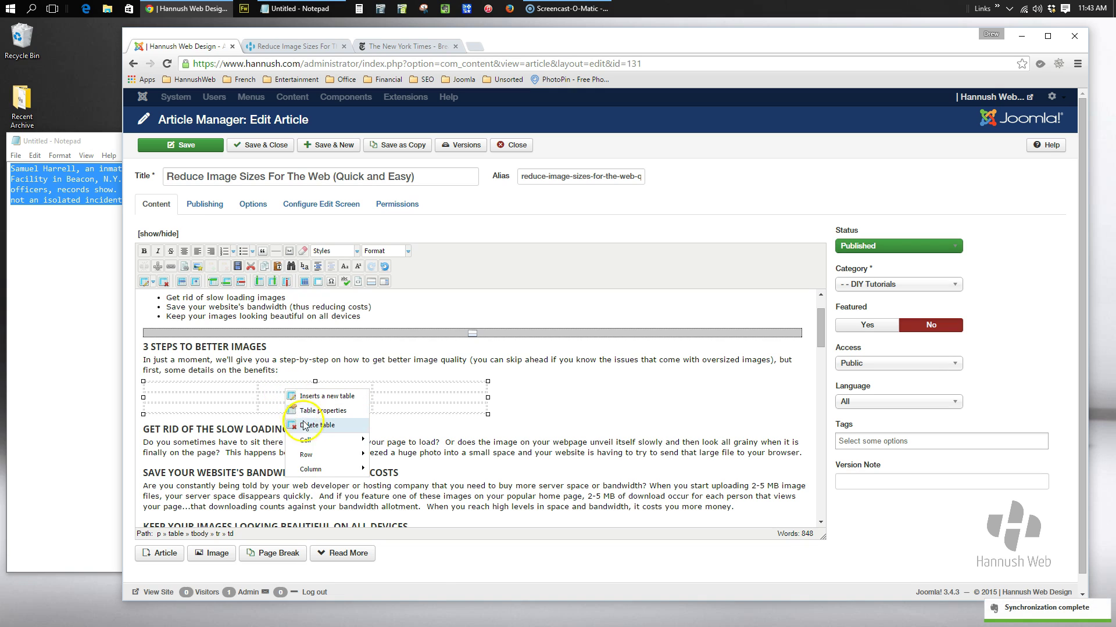
pyautogui.moveTo(312, 445)
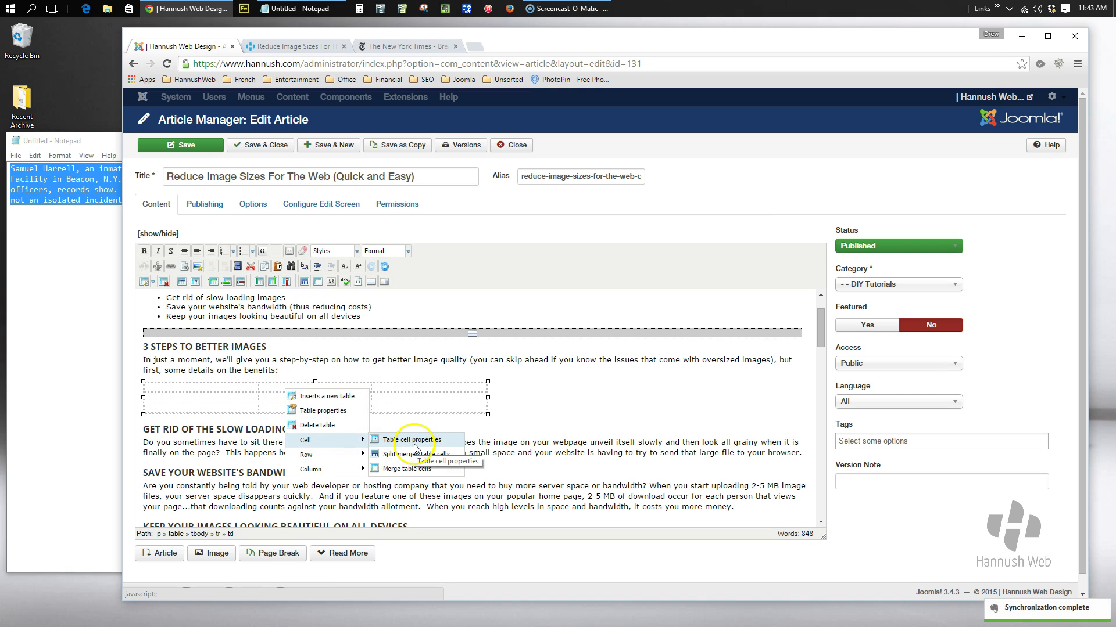
pyautogui.click(224, 396)
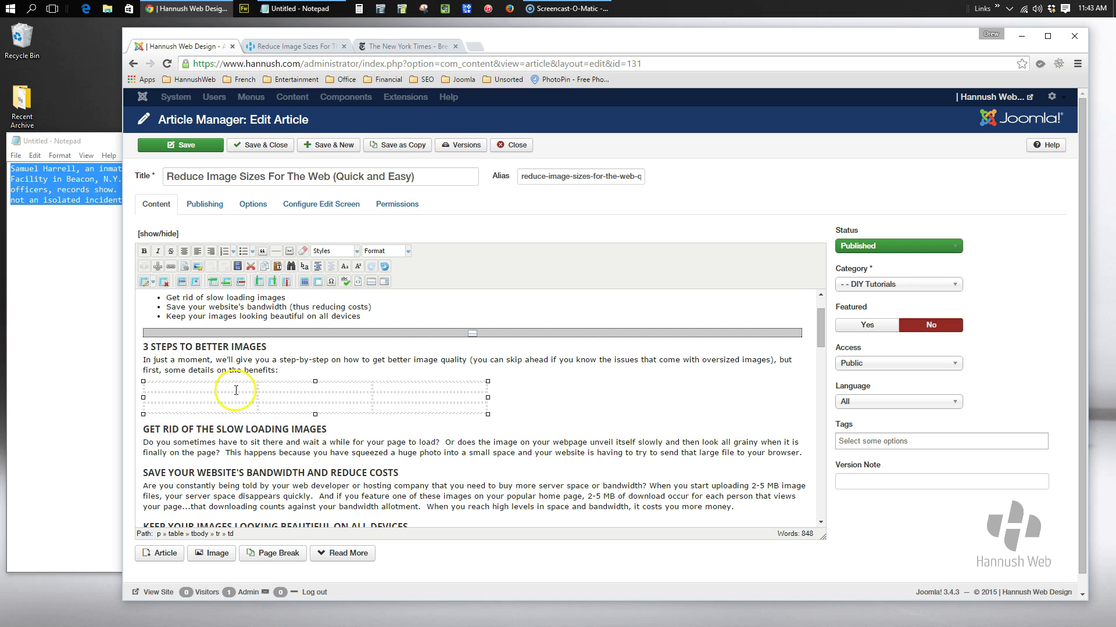
# Select the whole table below the introductory text and delete it
pyautogui.click(518, 412)
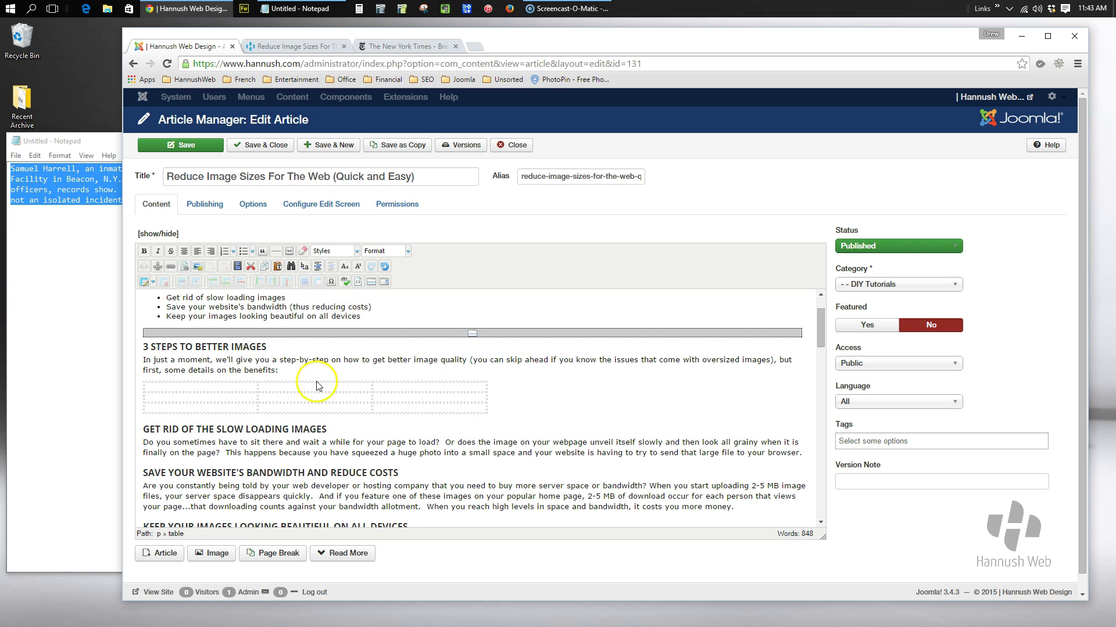
pyautogui.click(517, 394)
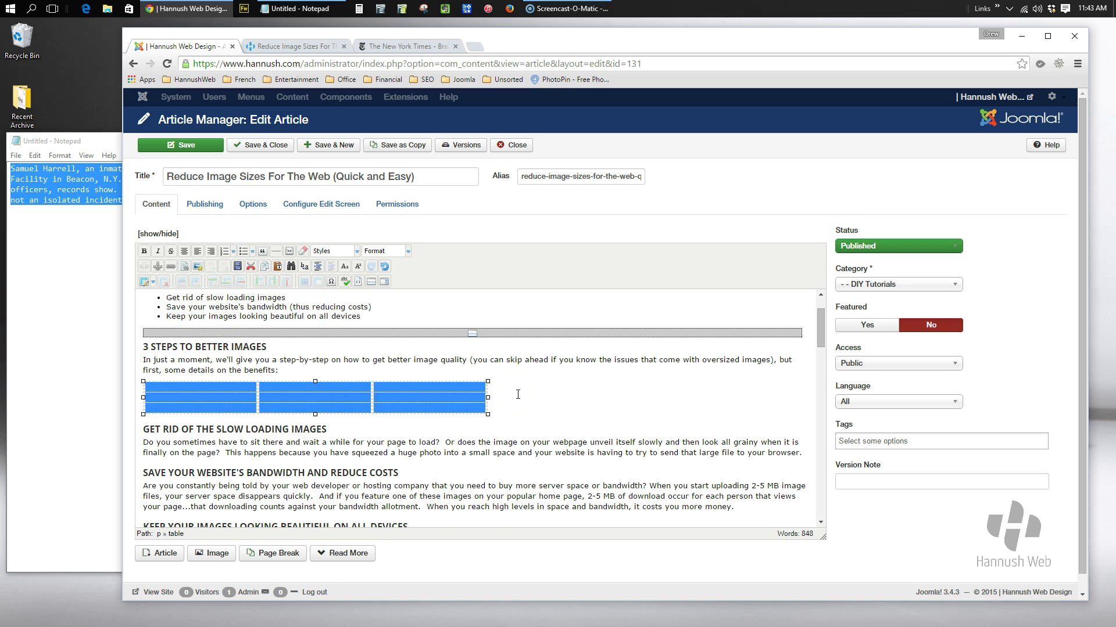
pyautogui.press('Delete')
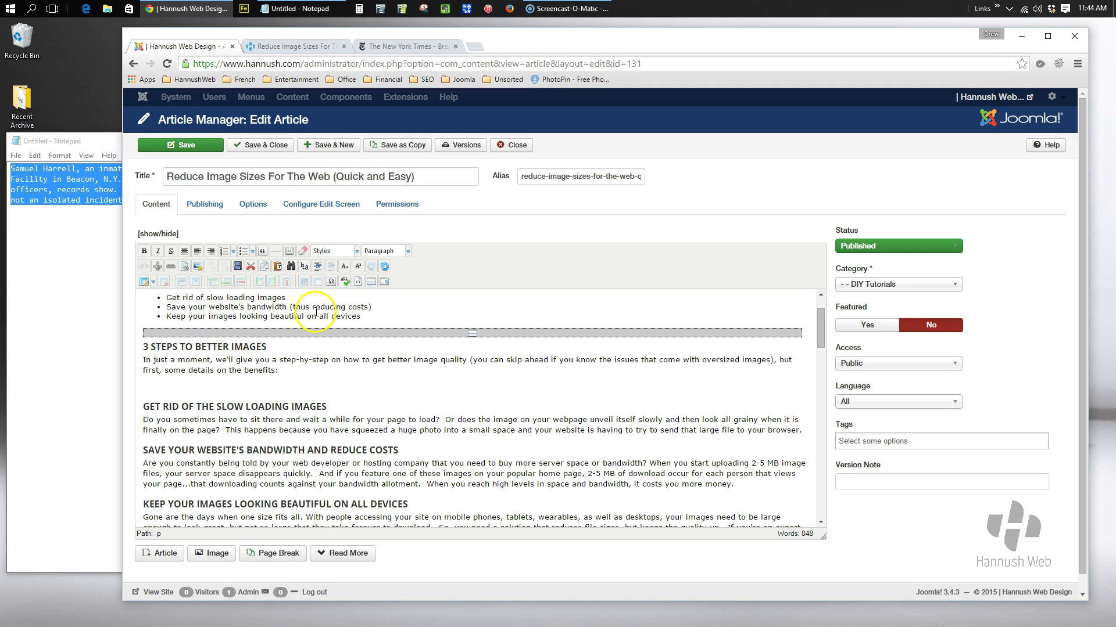
# Insert a trademark symbol from the Character Map at the end of the "3 Steps to Better Images" heading
pyautogui.click(267, 347)
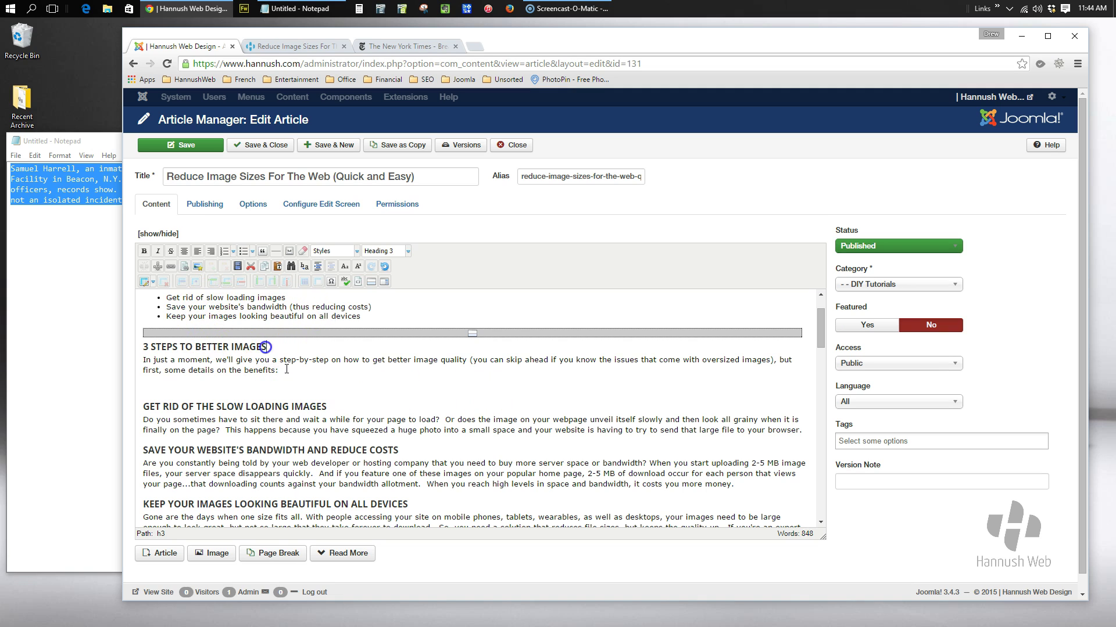
pyautogui.click(331, 282)
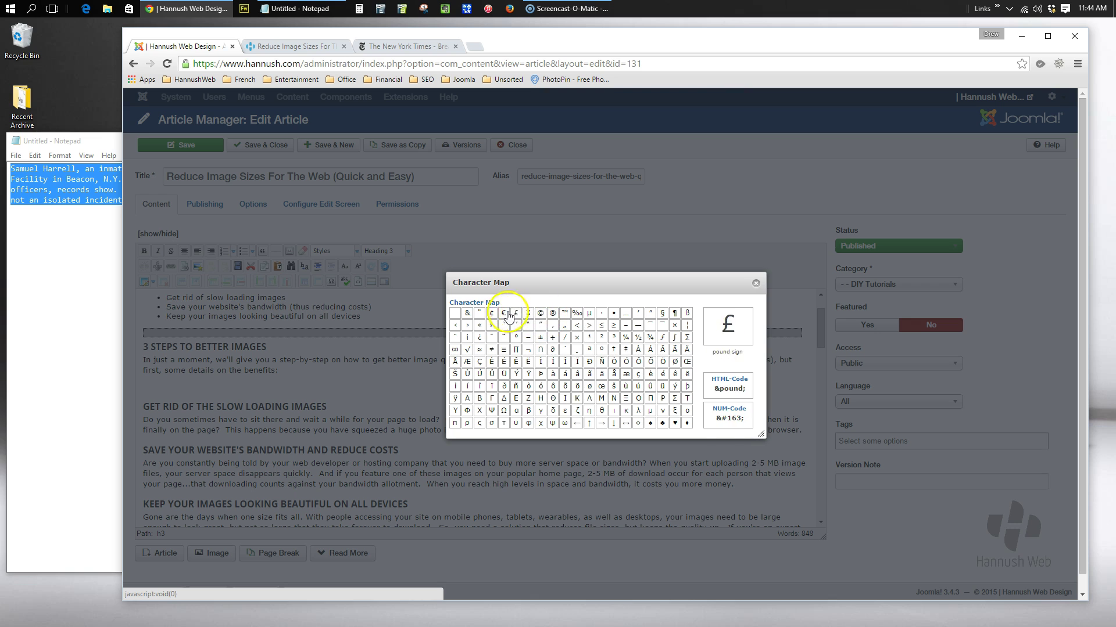
pyautogui.click(564, 317)
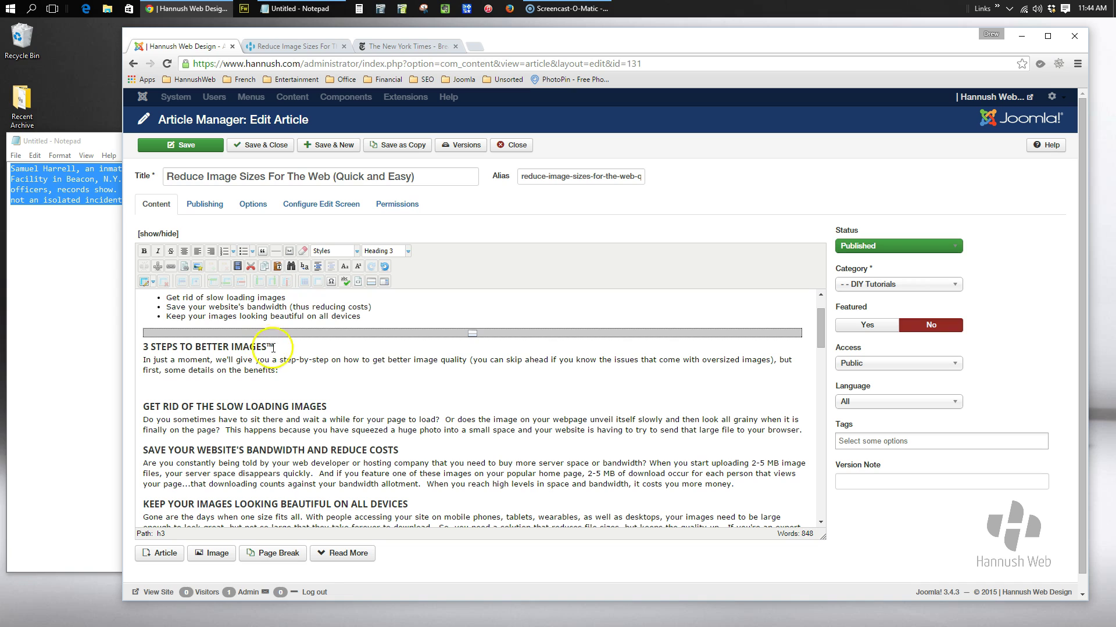
# Turn on the spellchecker, look through the whole article for flagged words, and turn the spellchecker off again
pyautogui.click(343, 283)
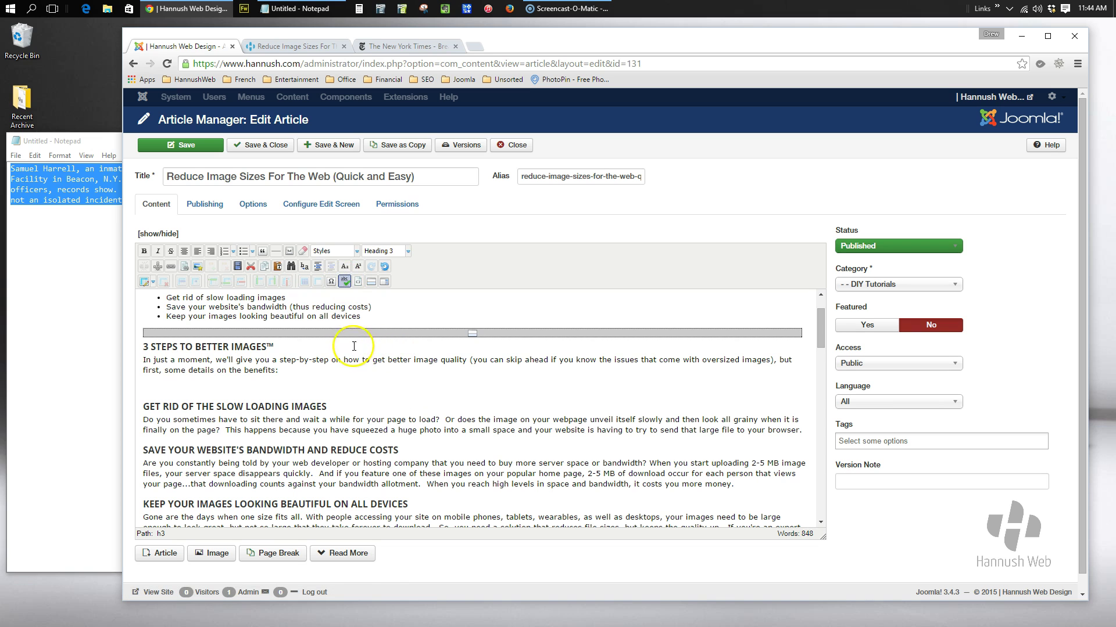
pyautogui.scroll(-10, 398, 393)
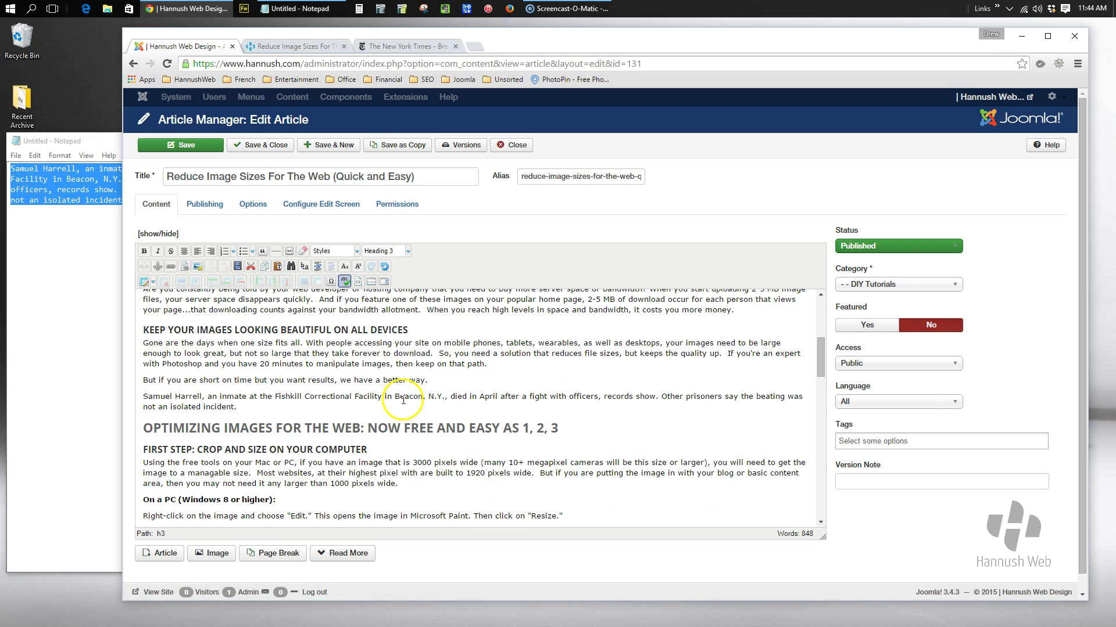
pyautogui.scroll(-10, 403, 398)
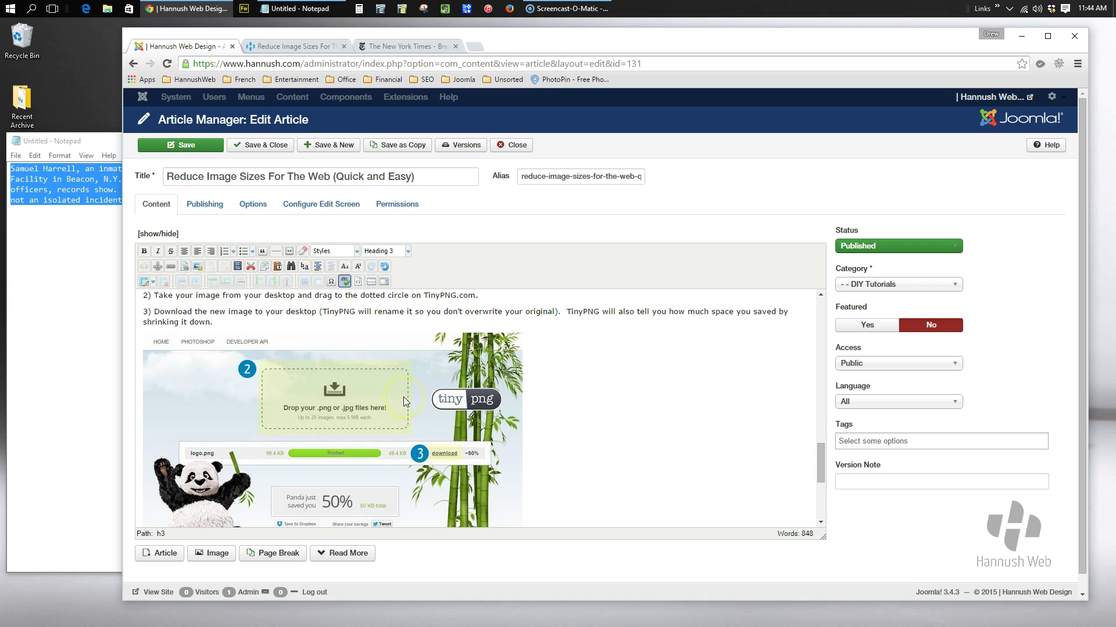
pyautogui.scroll(-5, 404, 398)
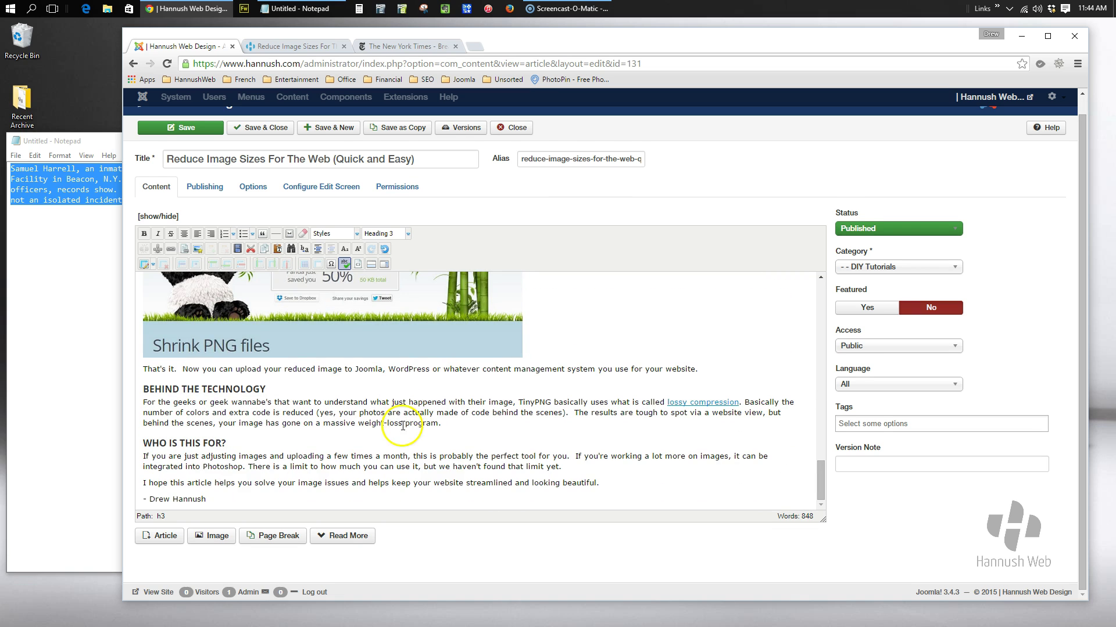
pyautogui.scroll(15, 405, 407)
pyautogui.scroll(10, 404, 420)
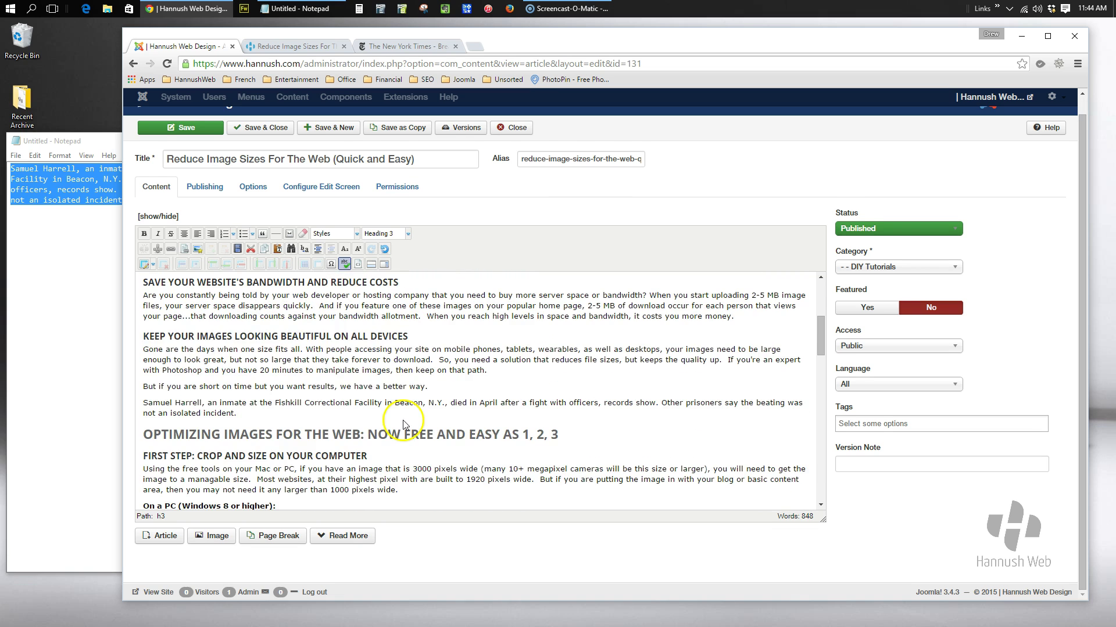
pyautogui.click(393, 339)
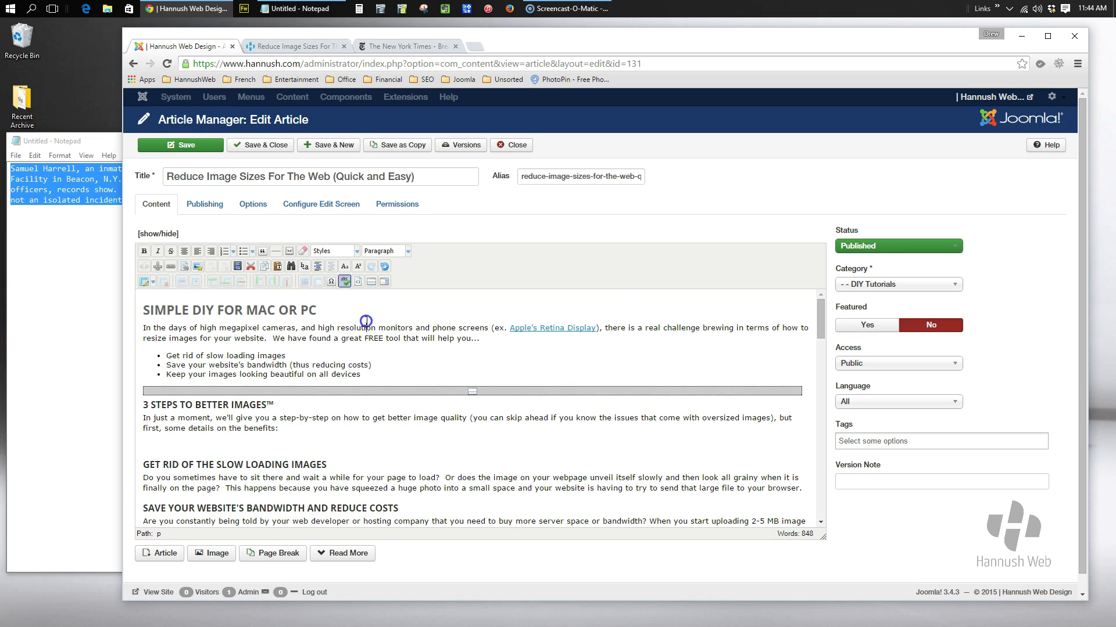
pyautogui.click(344, 281)
# Switch to the live website's article page, open the Blog page, and examine how the article introductions and Read more links appear
pyautogui.click(288, 46)
pyautogui.click(640, 168)
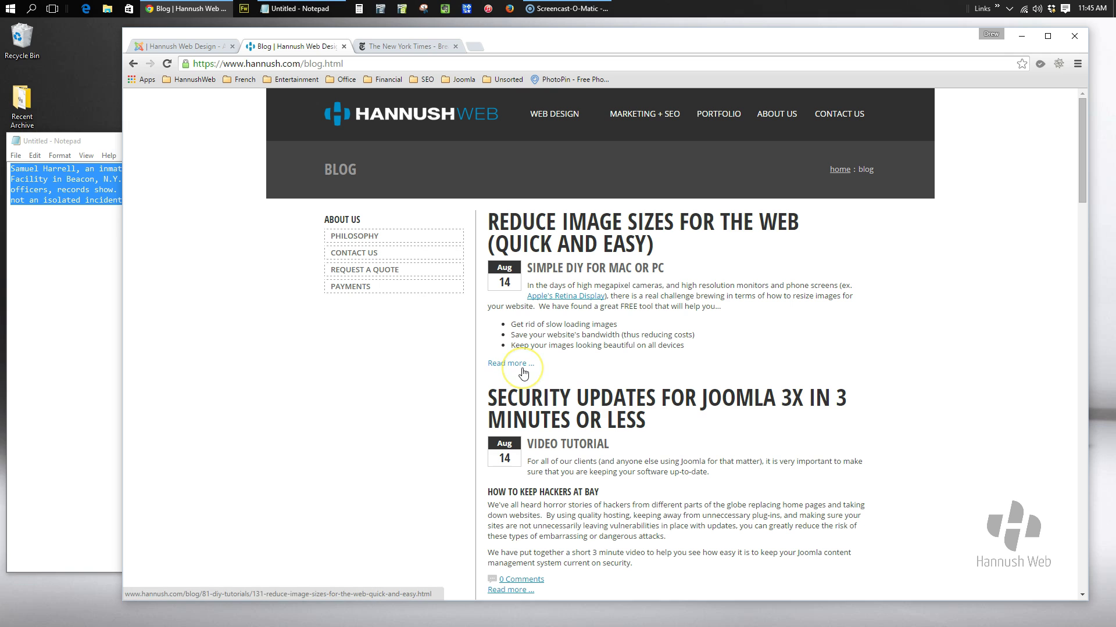
pyautogui.scroll(-7, 686, 393)
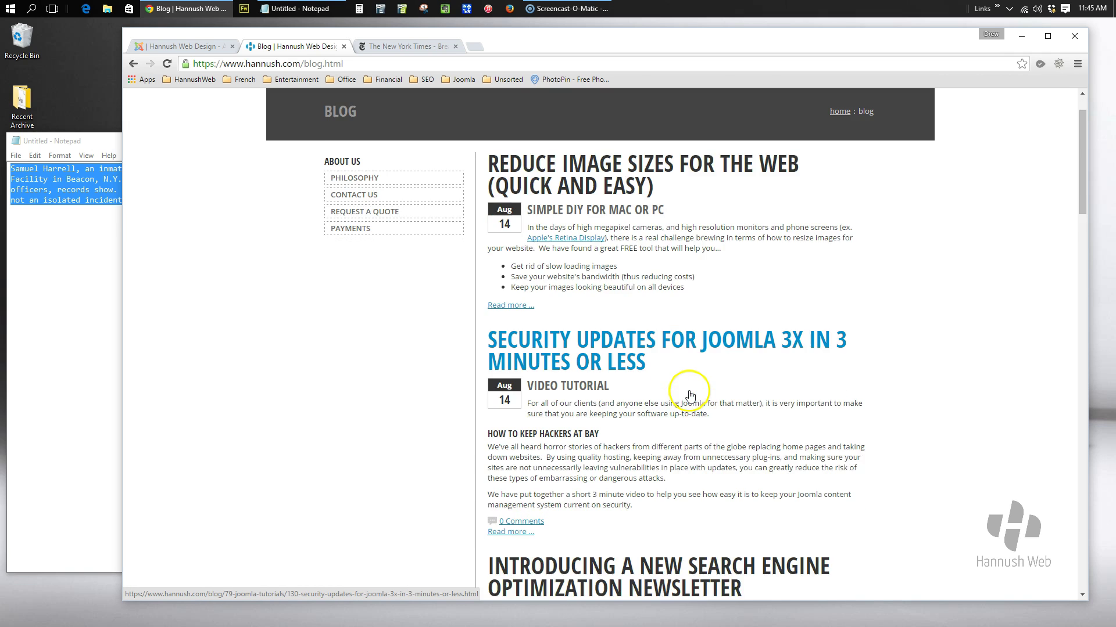
pyautogui.scroll(-12, 689, 395)
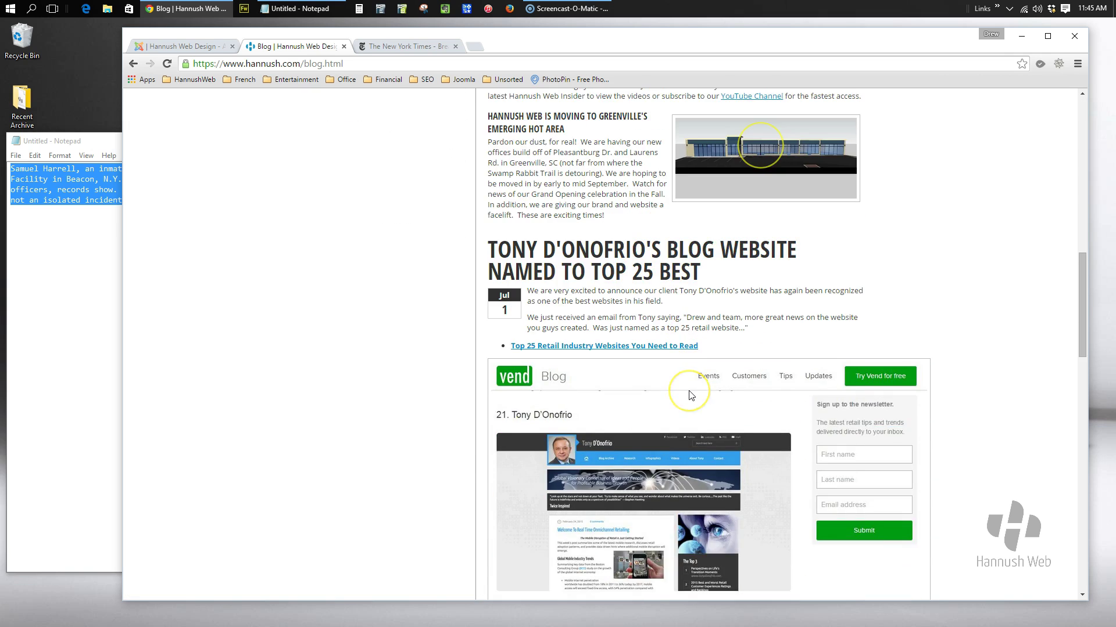
pyautogui.scroll(-13, 690, 391)
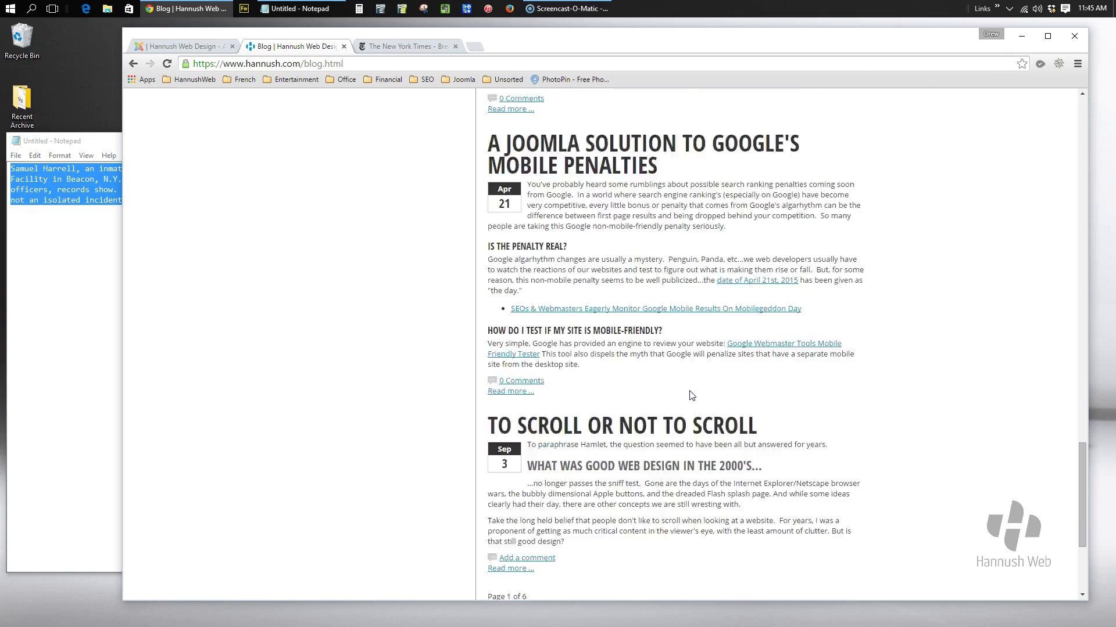
pyautogui.scroll(9, 692, 395)
pyautogui.scroll(15, 692, 392)
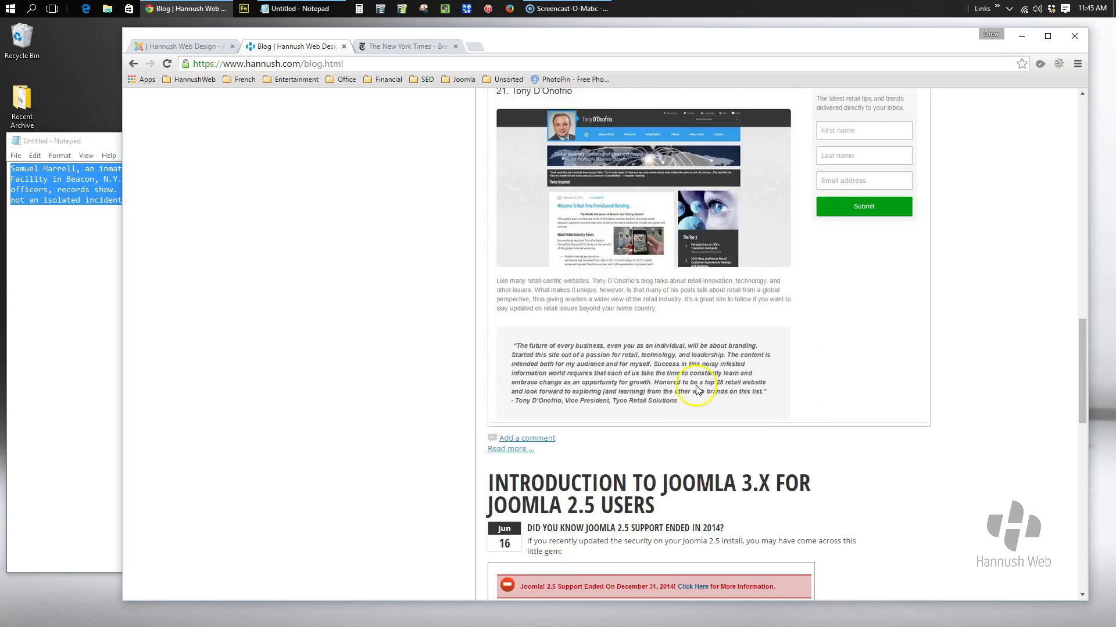
pyautogui.scroll(4, 698, 388)
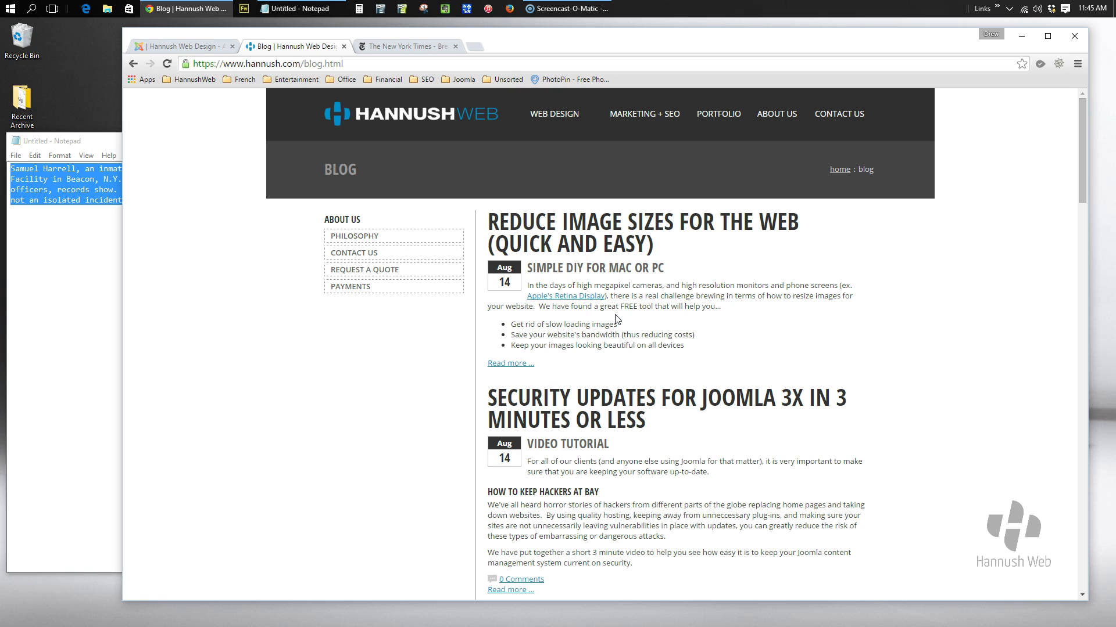
pyautogui.scroll(-3, 604, 256)
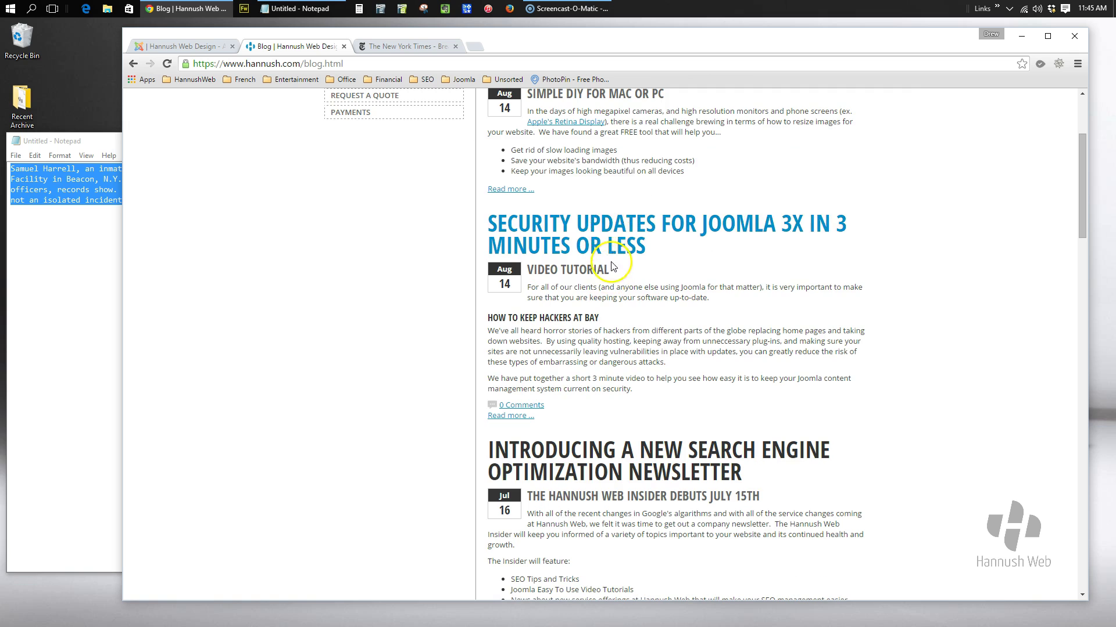
pyautogui.scroll(-2, 611, 337)
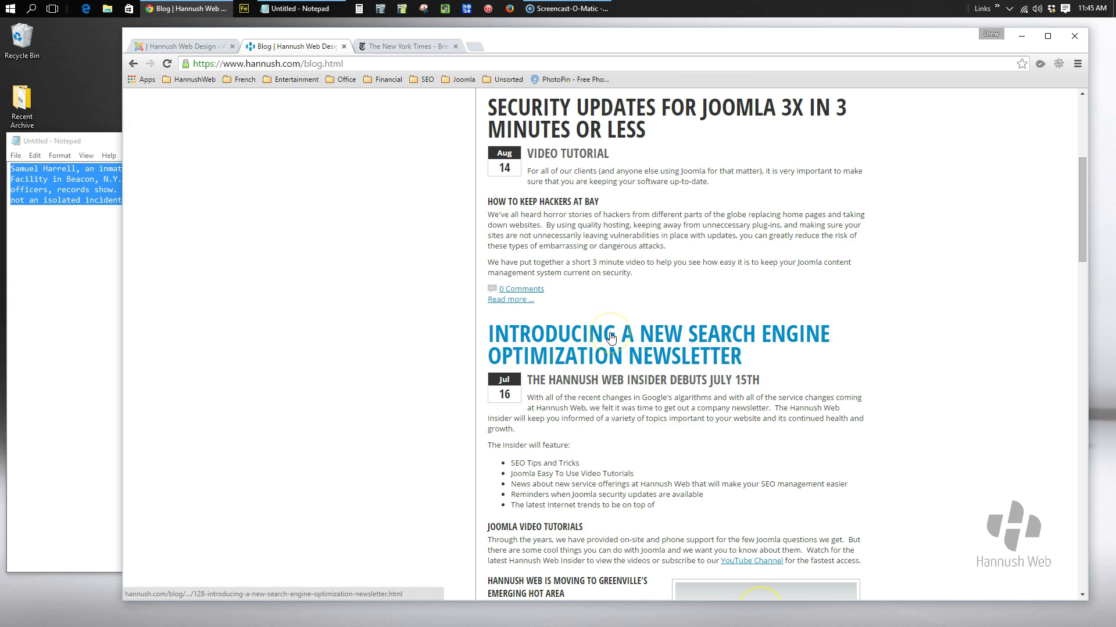
# Return from the live Blog page to the article editor and delete the Read more break above the "3 Steps to Better Images" heading
pyautogui.scroll(4, 612, 337)
pyautogui.scroll(-1, 623, 399)
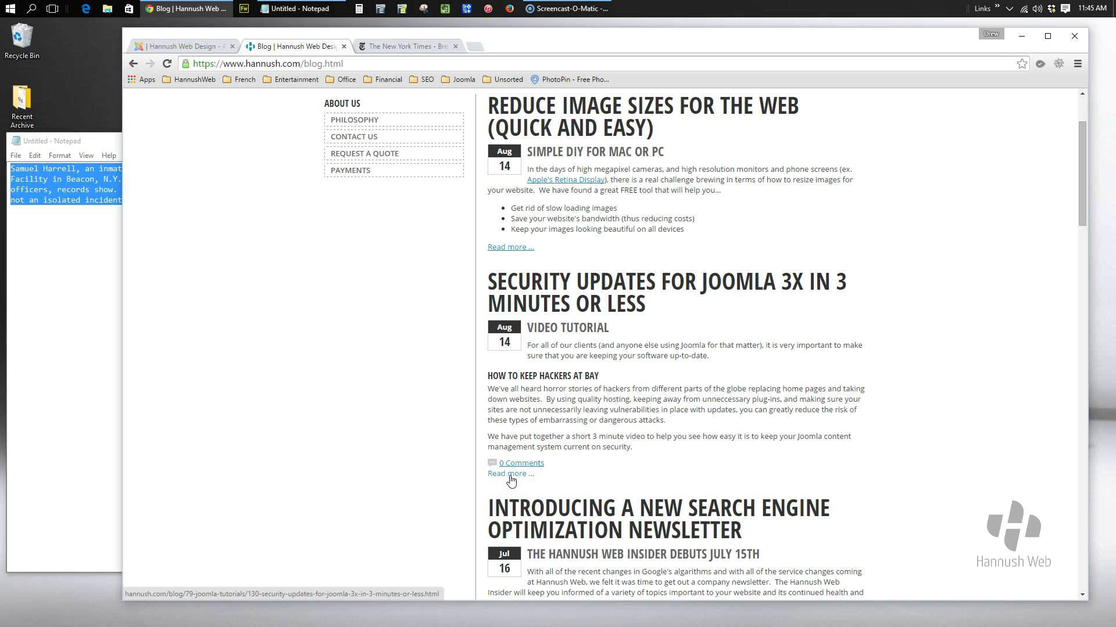
pyautogui.scroll(2, 792, 398)
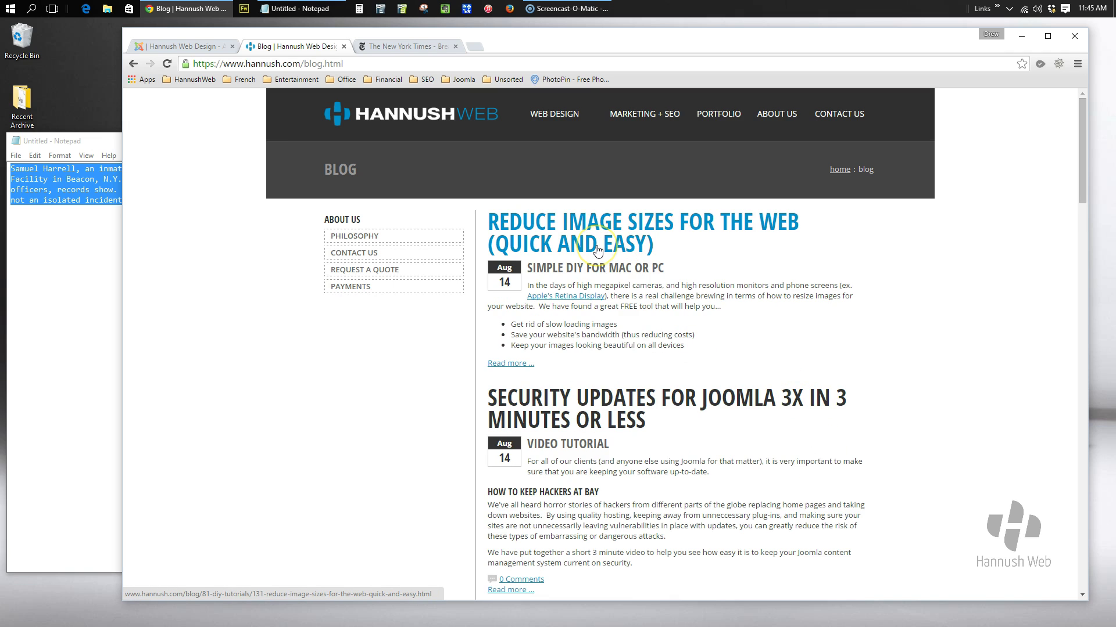
pyautogui.click(166, 47)
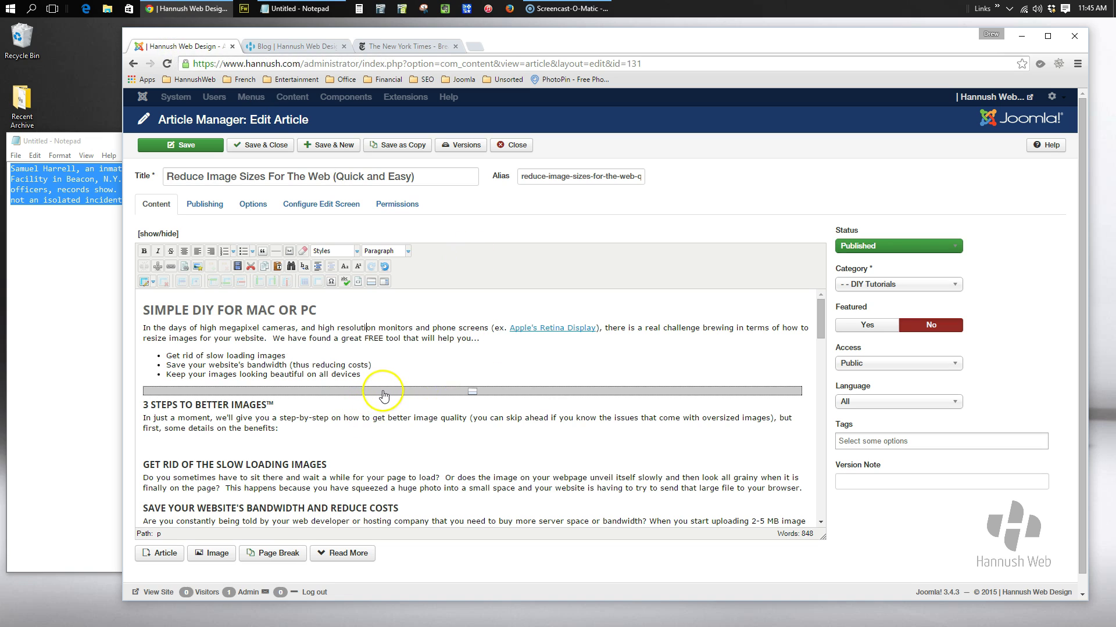
pyautogui.press('Delete')
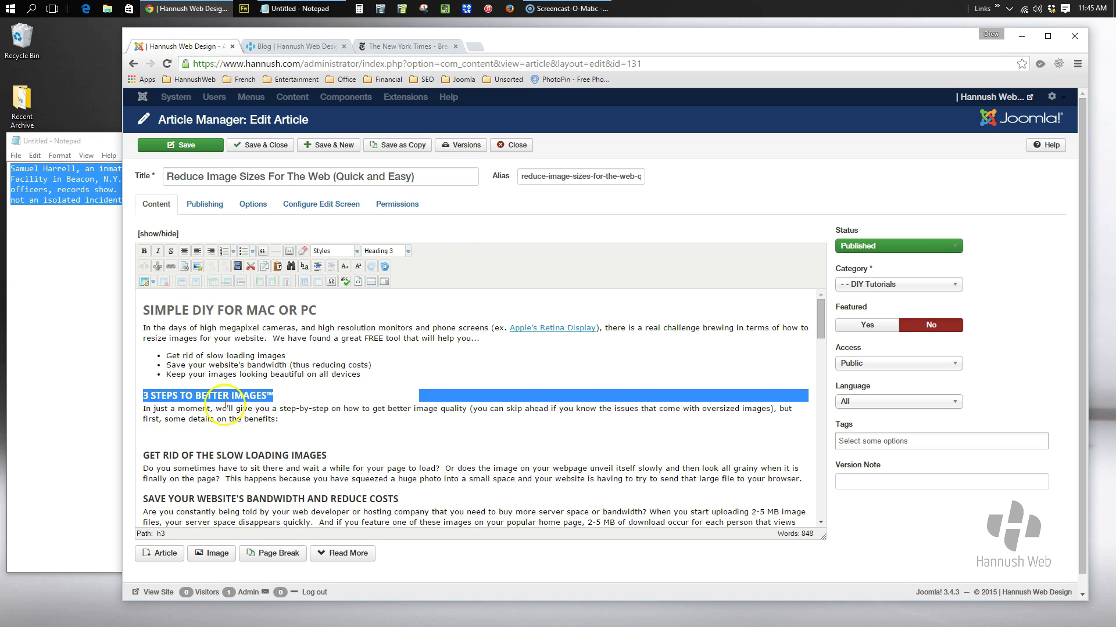
pyautogui.click(143, 396)
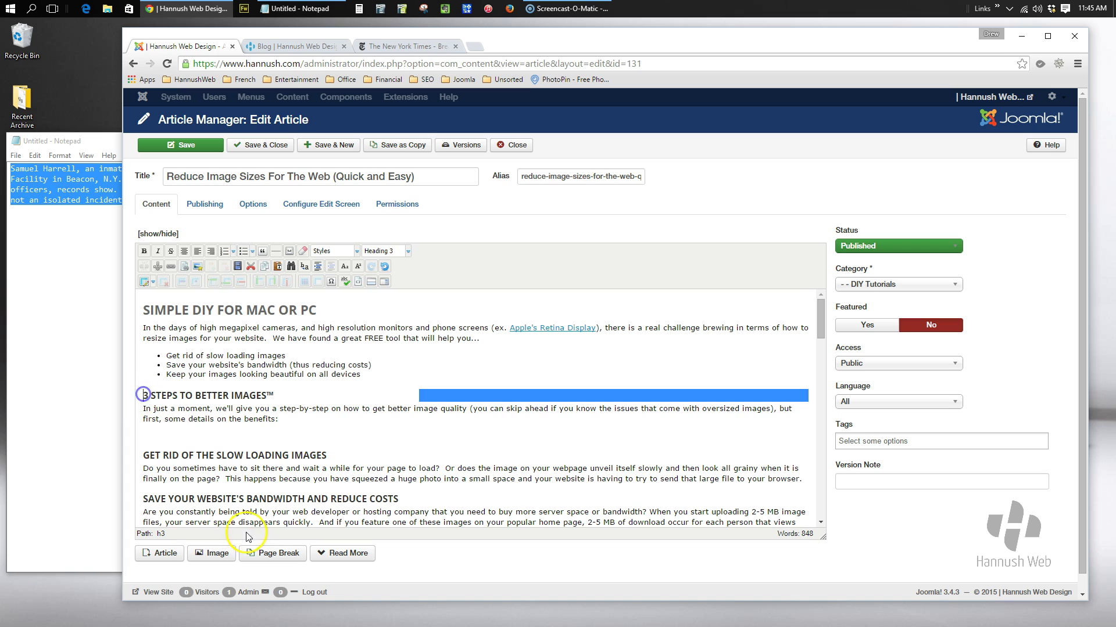
pyautogui.press('Return')
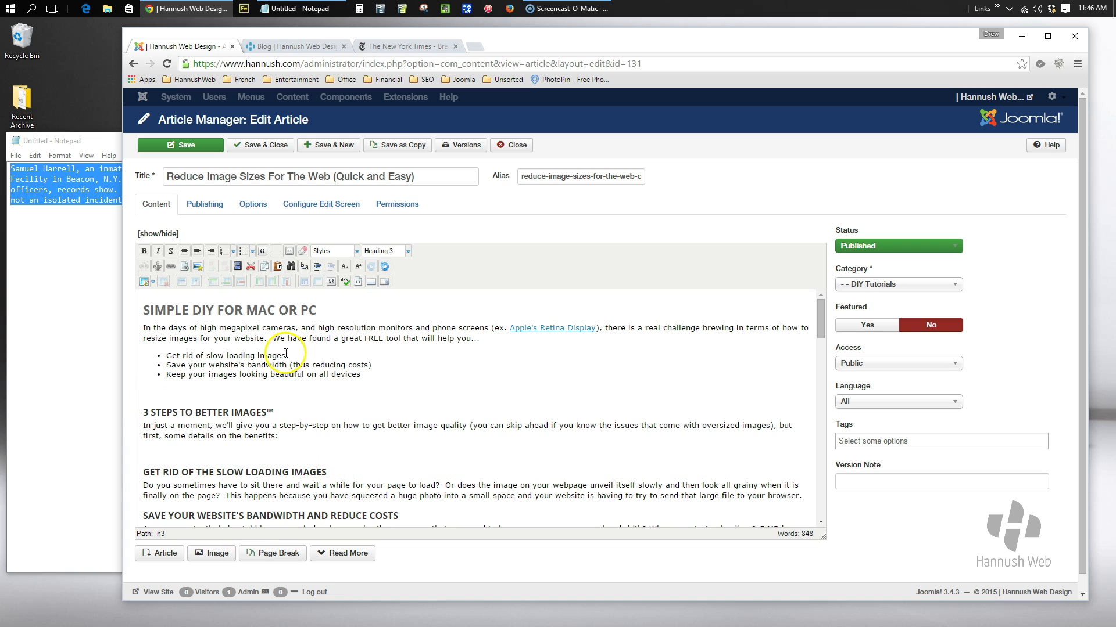
pyautogui.press('BackSpace')
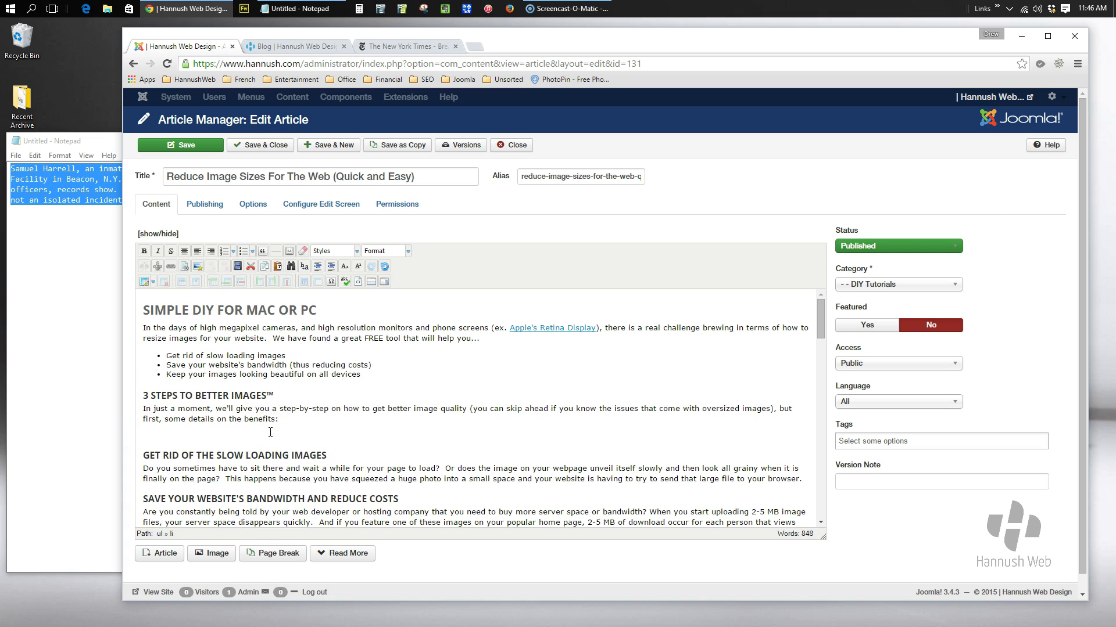
# Insert a Read more break after the last bullet, "Keep your images looking beautiful on all devices"
pyautogui.click(363, 373)
pyautogui.click(371, 283)
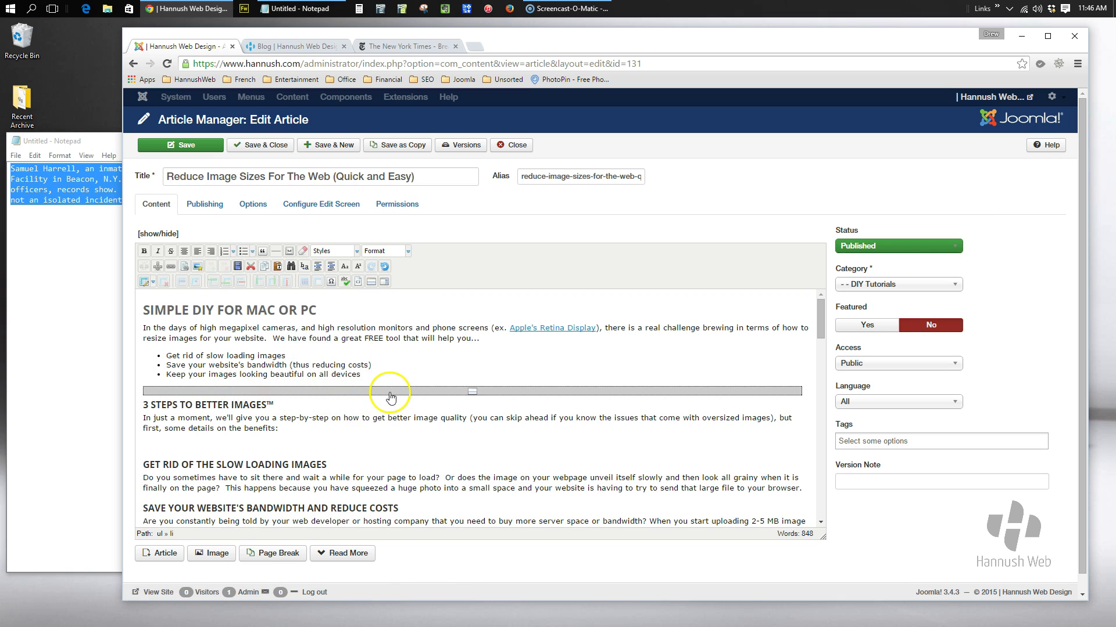
pyautogui.click(199, 443)
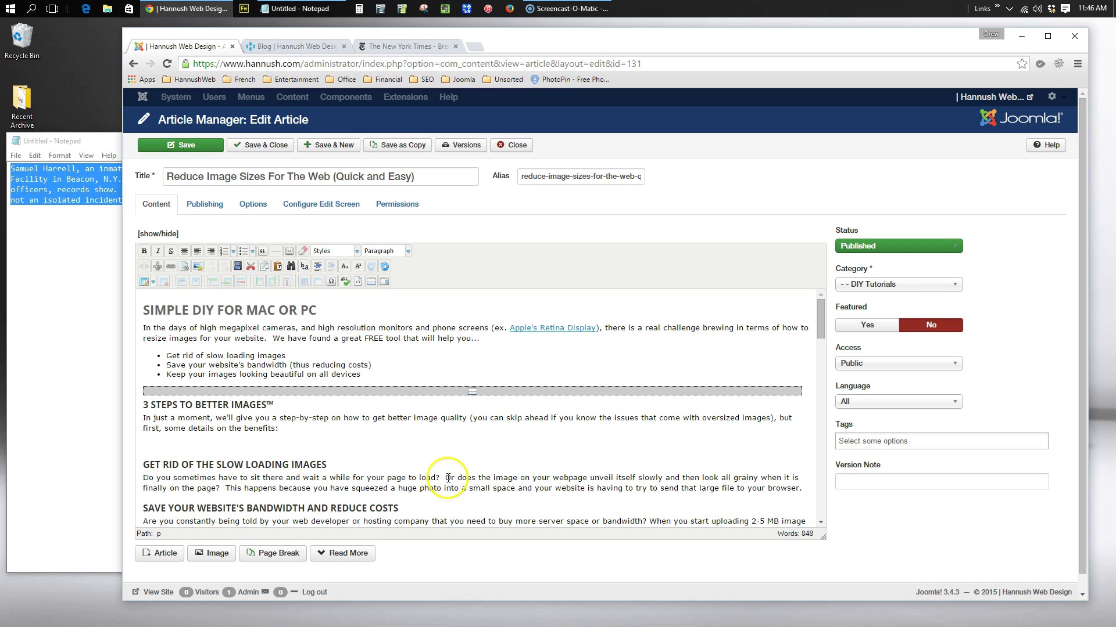
pyautogui.click(25, 594)
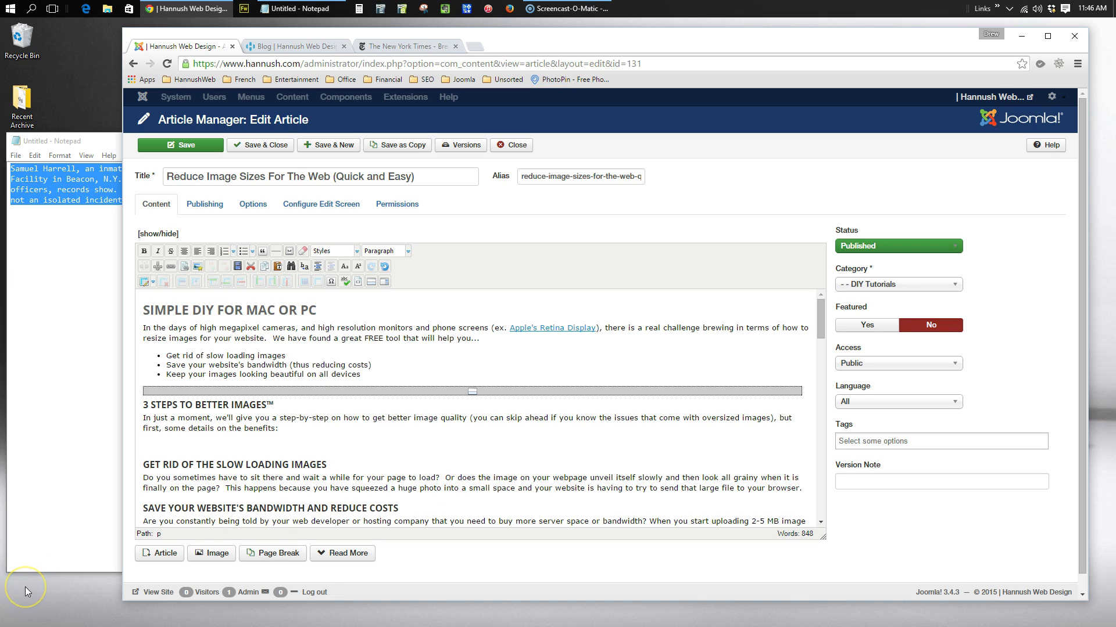